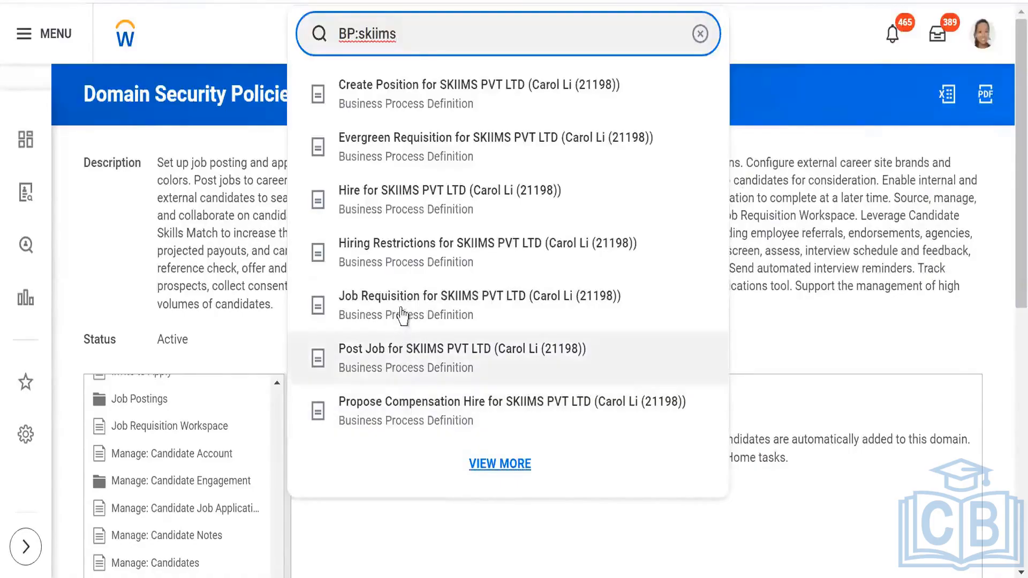
Open the SKIIMS PVT LTD Evergreen Requisition definition and scroll through its steps.
click(394, 158)
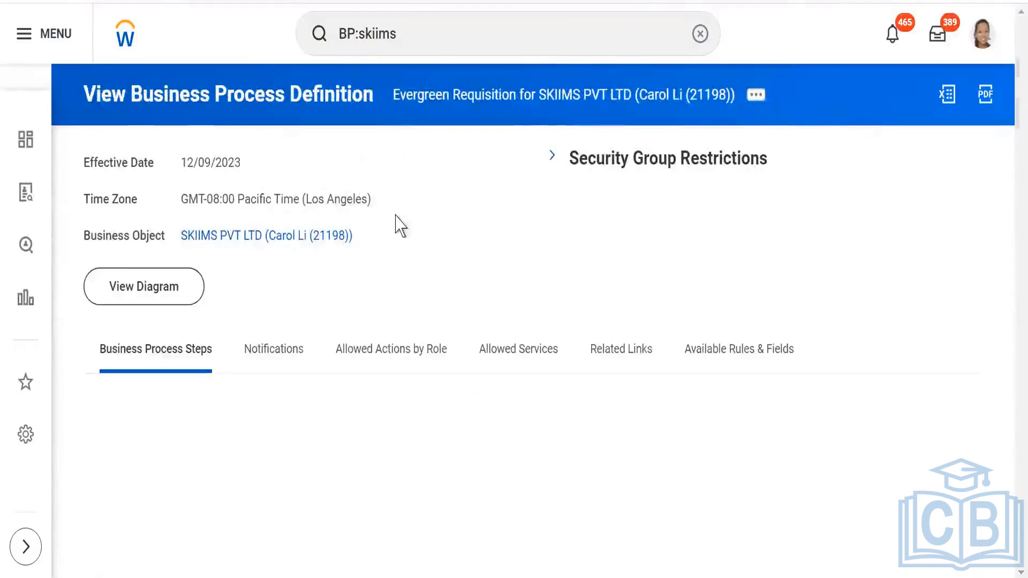
scroll(482, 237, down, 2)
scroll(460, 236, down, 2)
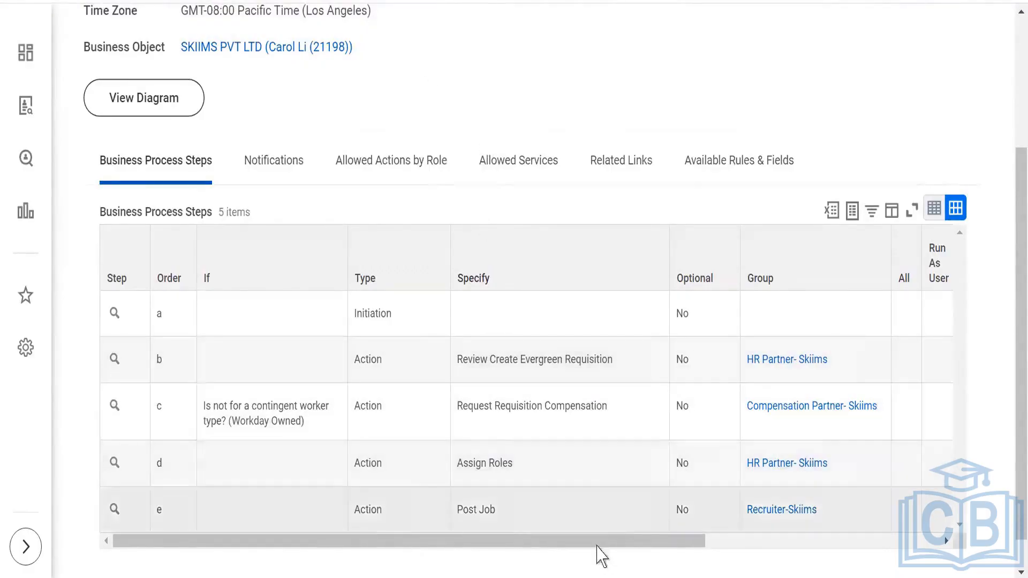
Duplicate the browser tab showing the Evergreen Requisition definition.
mouse_move(773, 369)
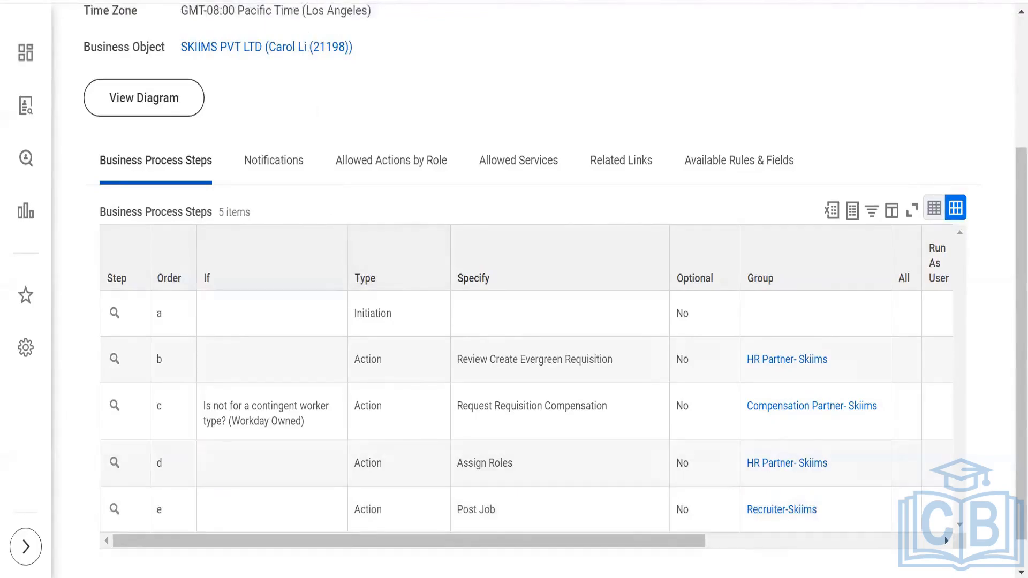
right_click(303, 1)
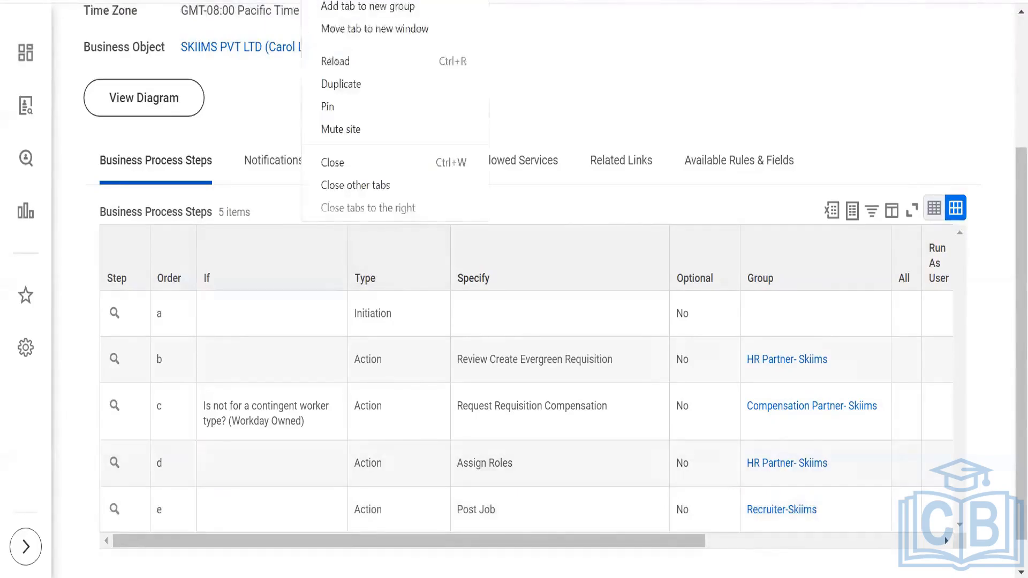
click(343, 86)
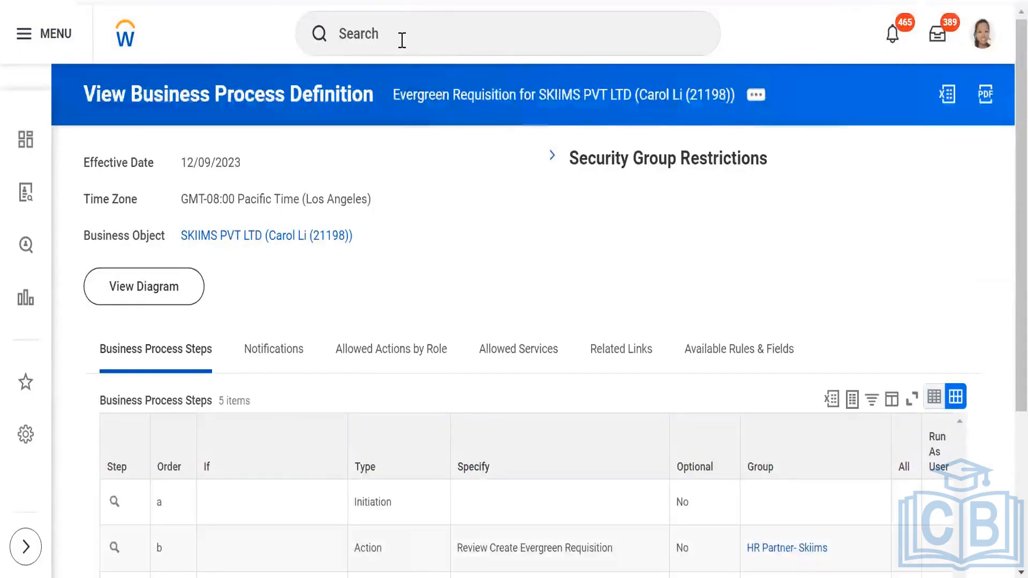
Search BP:skiims and open the Job Requisition definition for SKIIMS PVT LTD.
click(401, 40)
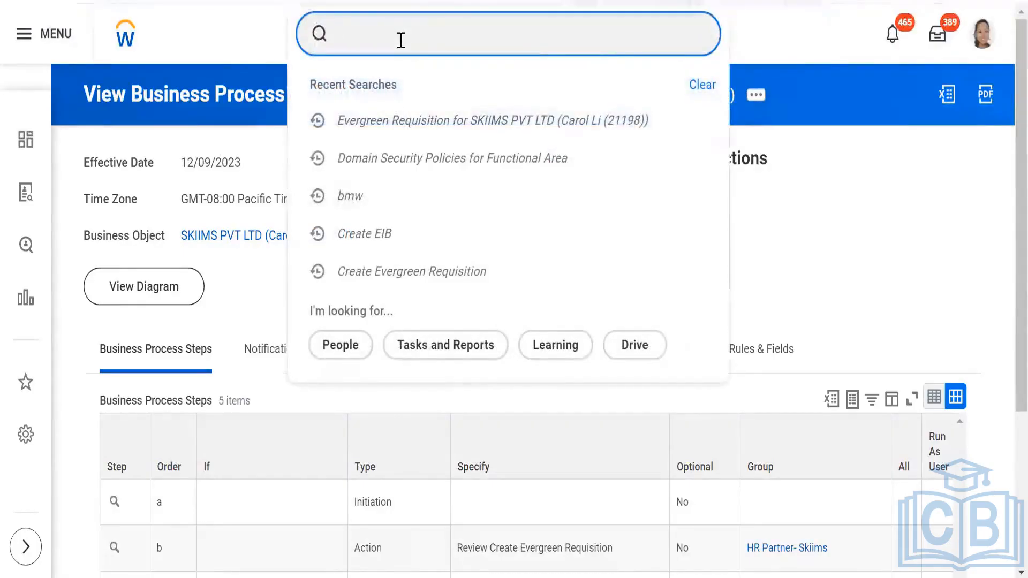
text(BP)
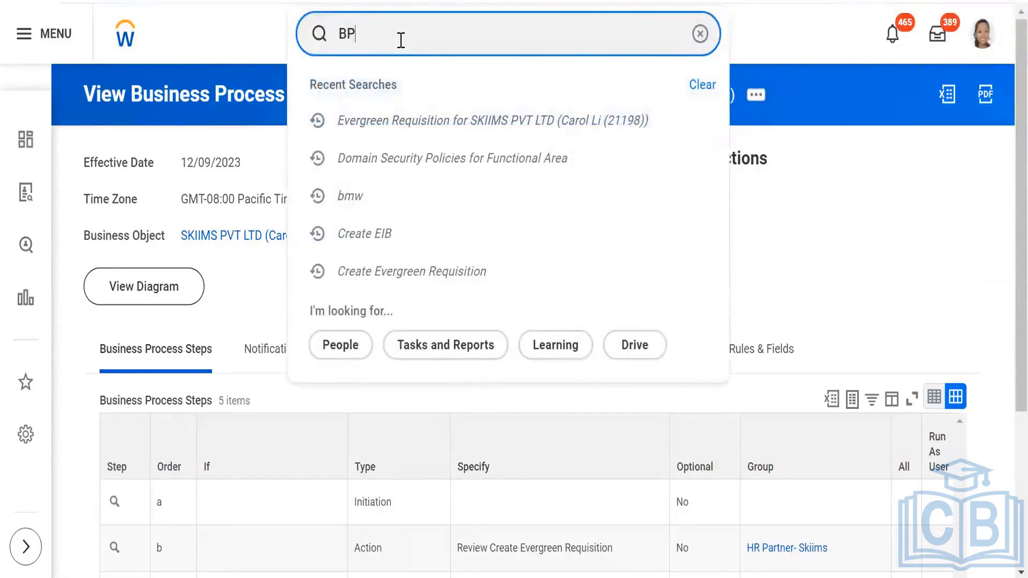
text(:)
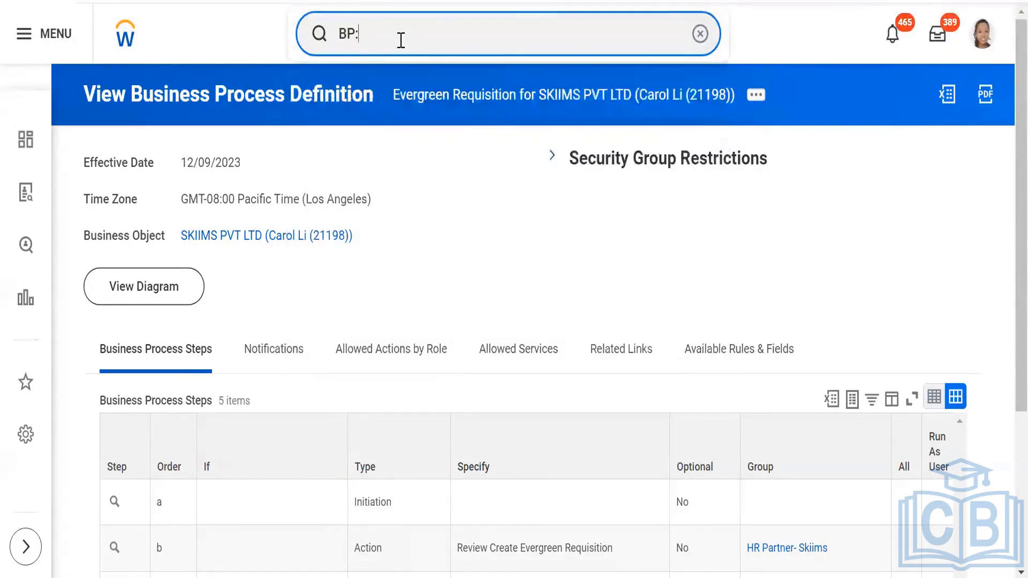
text(skiims)
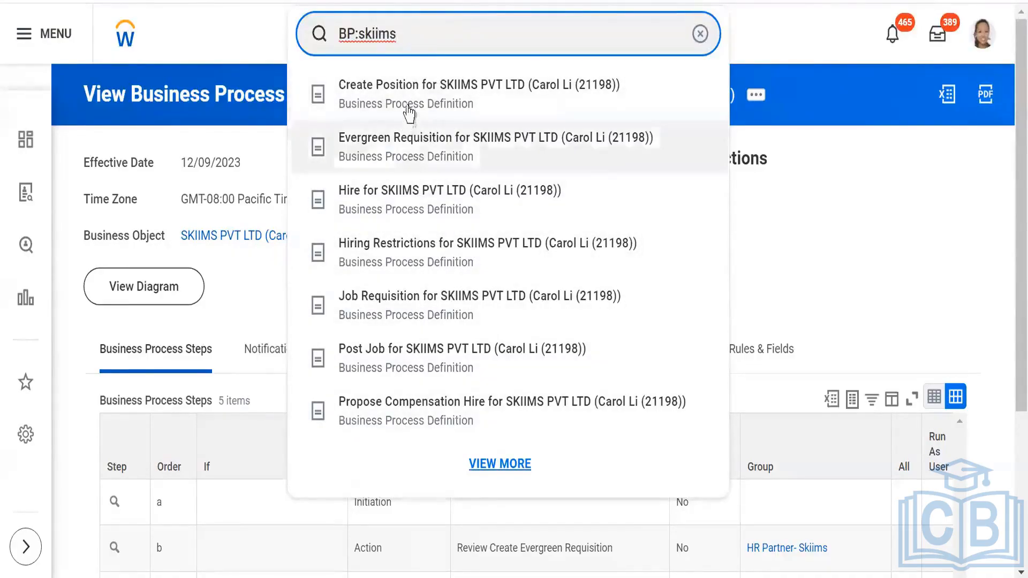
click(409, 309)
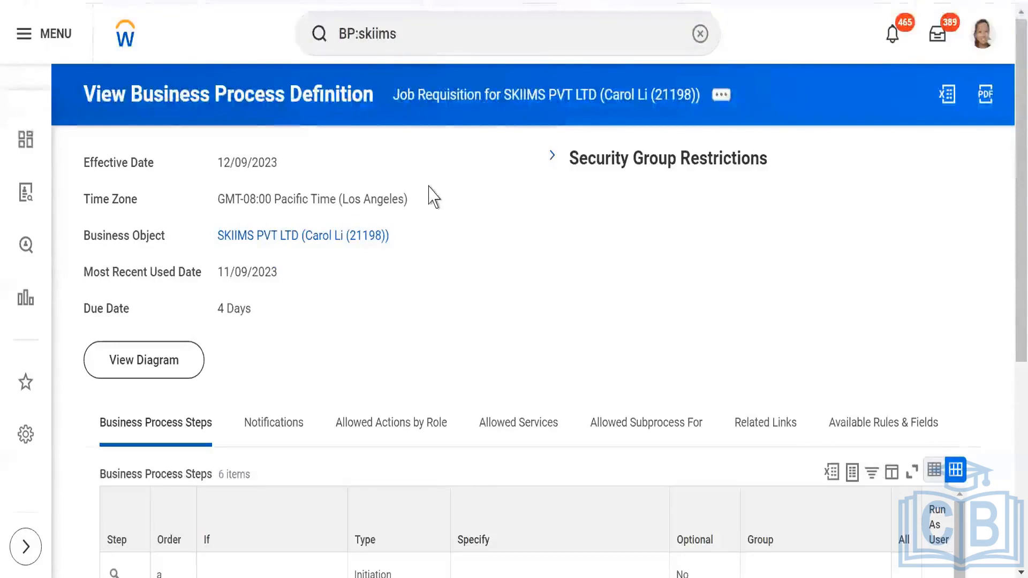
Scroll through the six Job Requisition steps, then back to the Evergreen Requisition routing.
scroll(489, 200, down, 5)
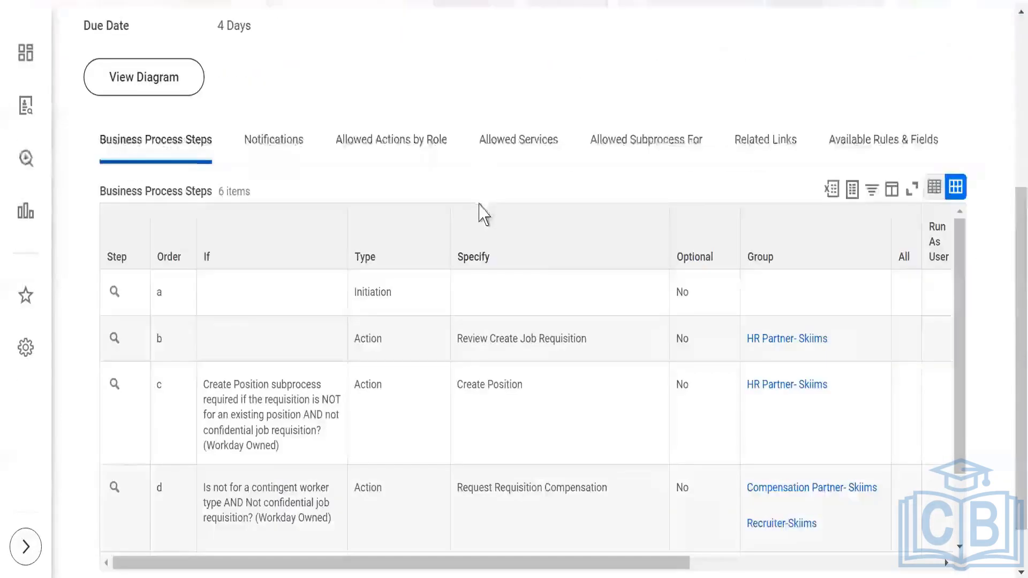
mouse_move(493, 342)
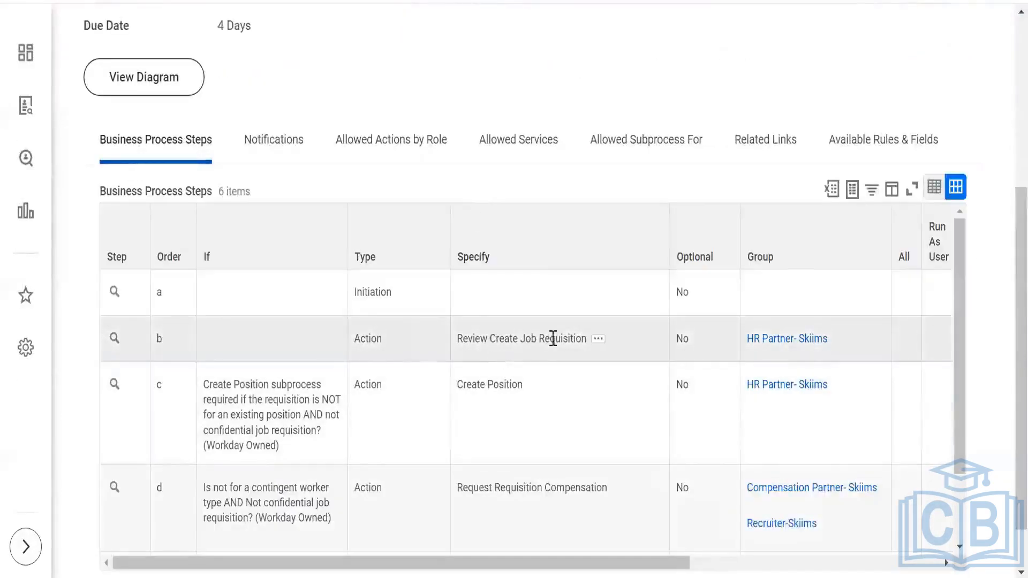
mouse_move(480, 389)
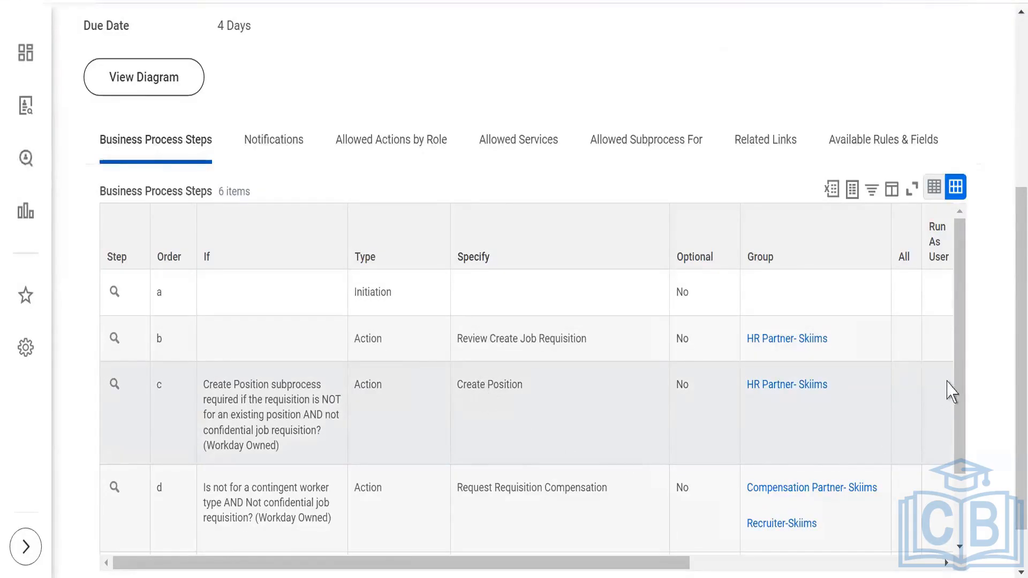
scroll(961, 373, down, 1)
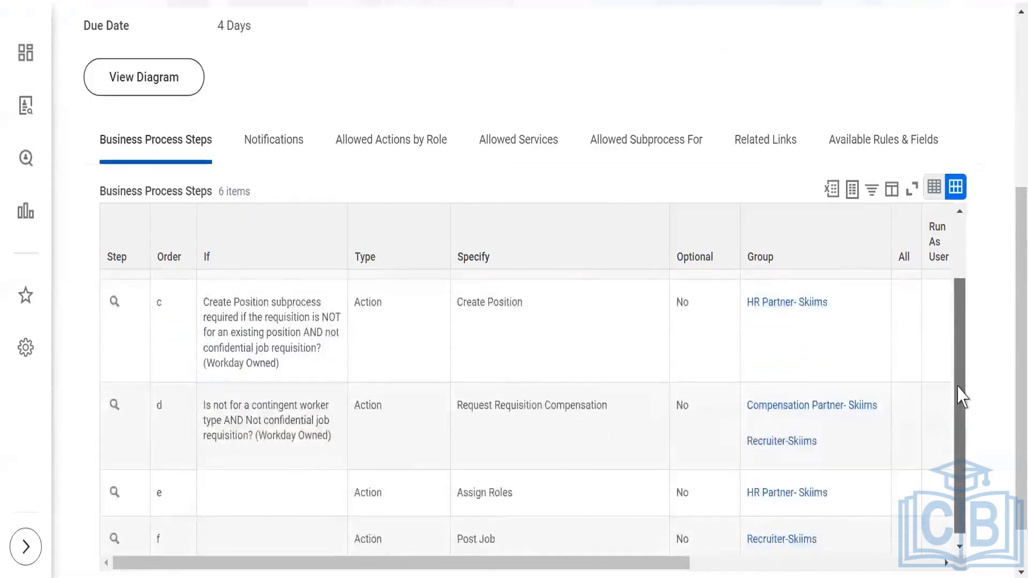
scroll(962, 380, up, 1)
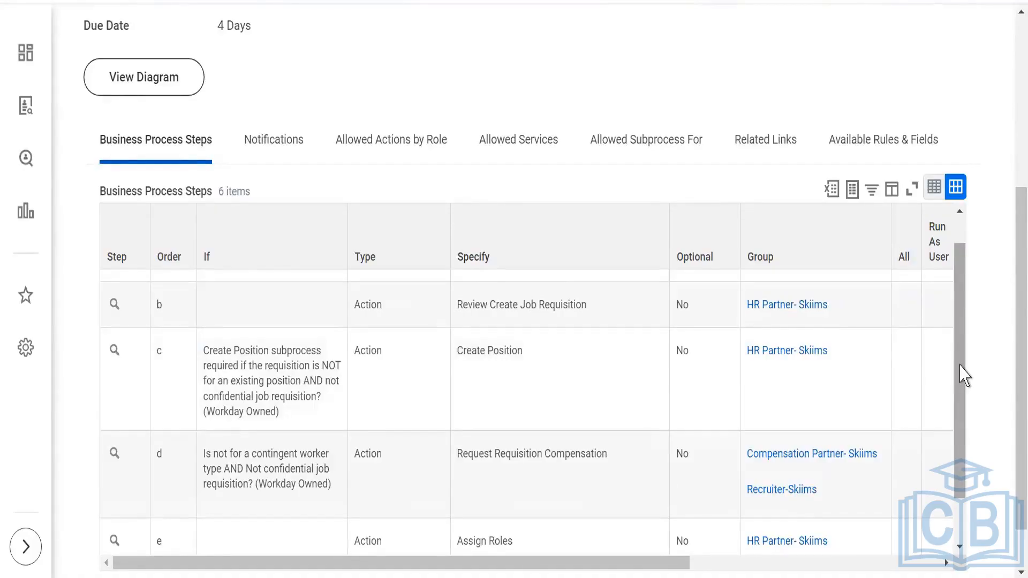
drag(964, 374, 958, 470)
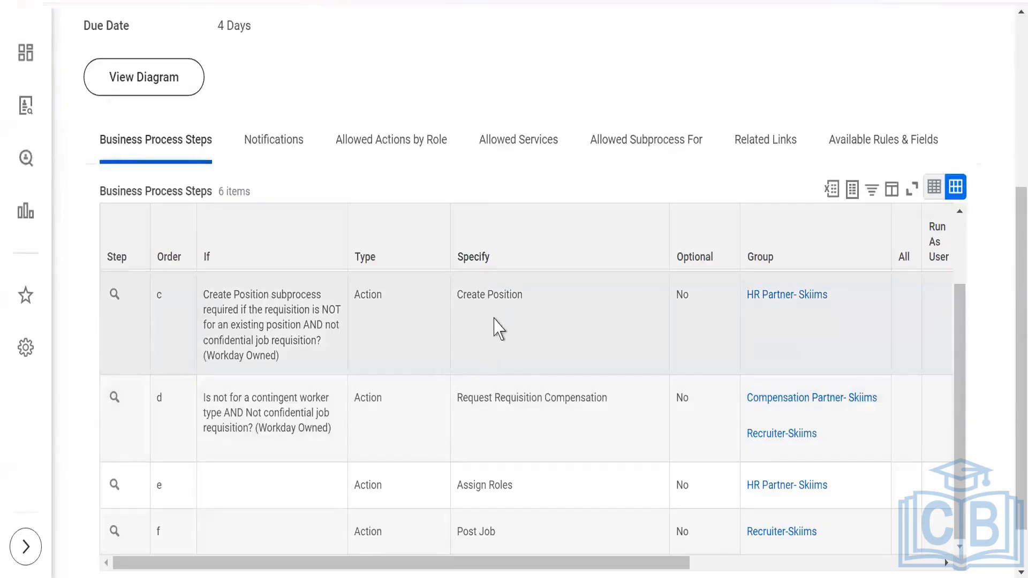
scroll(498, 390, up, 2)
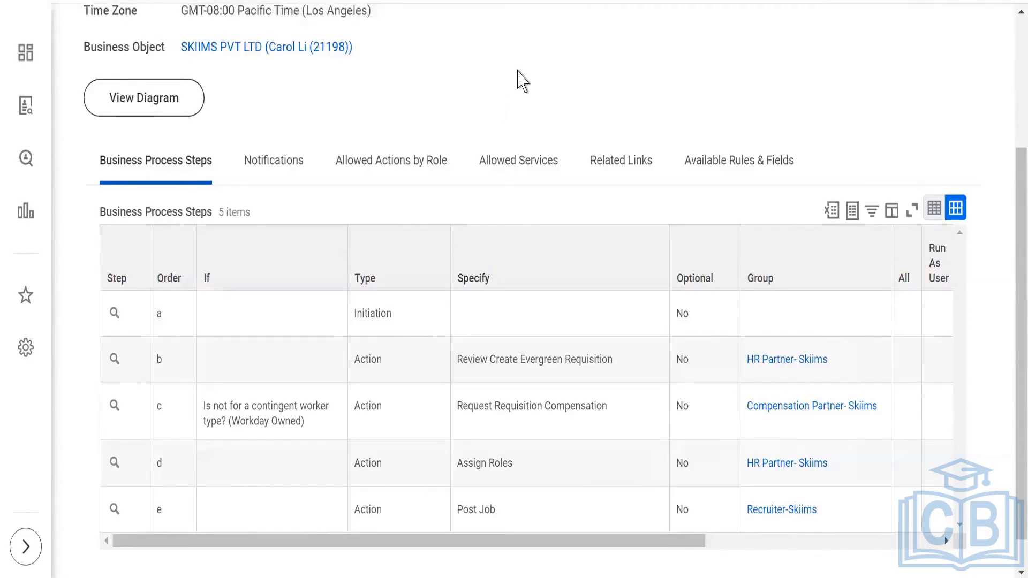
Replace the BP:skiims search with 'Create evergreen' to find the requisition task.
scroll(477, 158, up, 3)
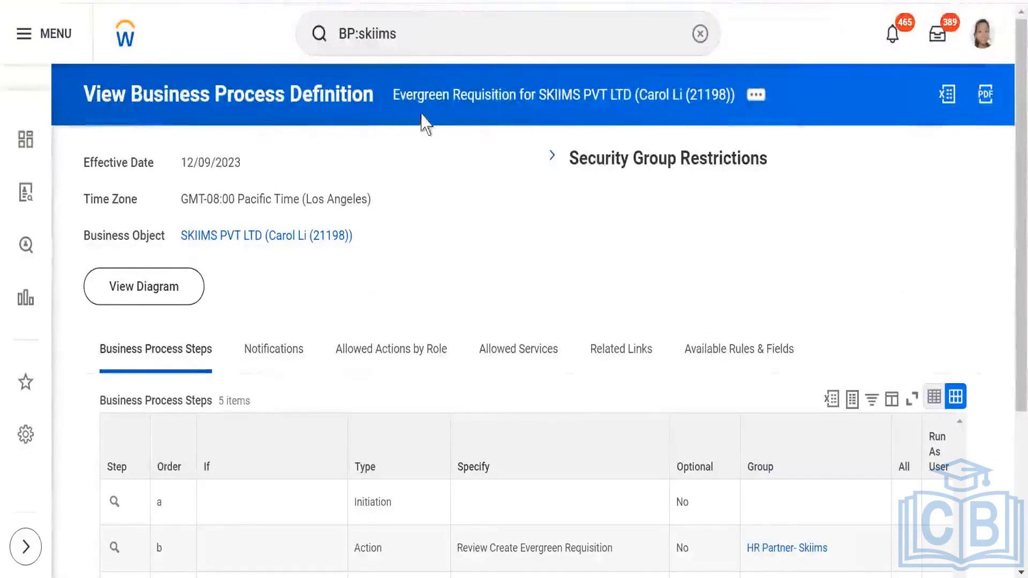
click(429, 38)
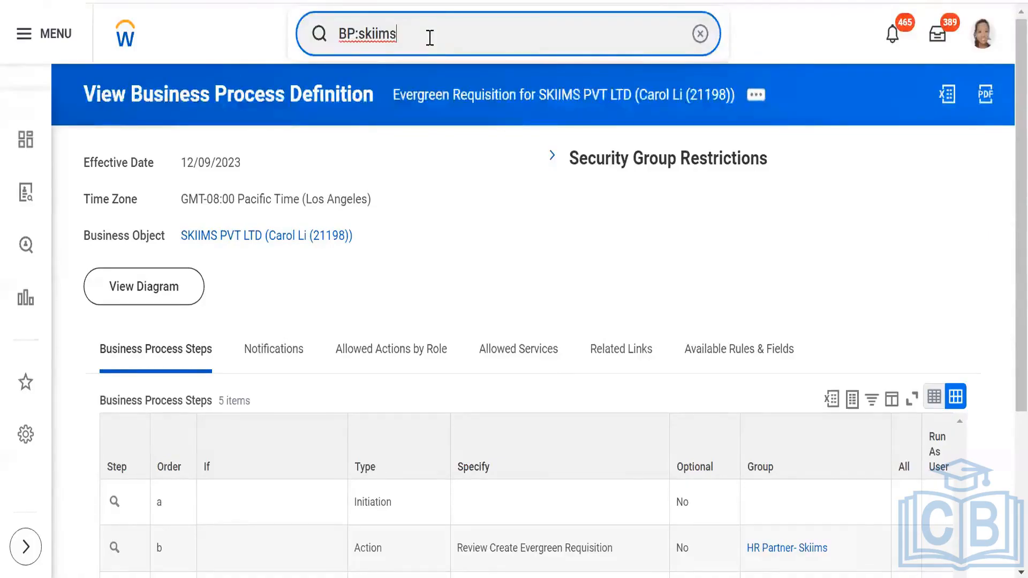
key(BackSpace)
key(BackSpace)
key(BackSpace)
key(BackSpace)
key(BackSpace)
key(BackSpace)
key(BackSpace)
key(BackSpace)
key(BackSpace)
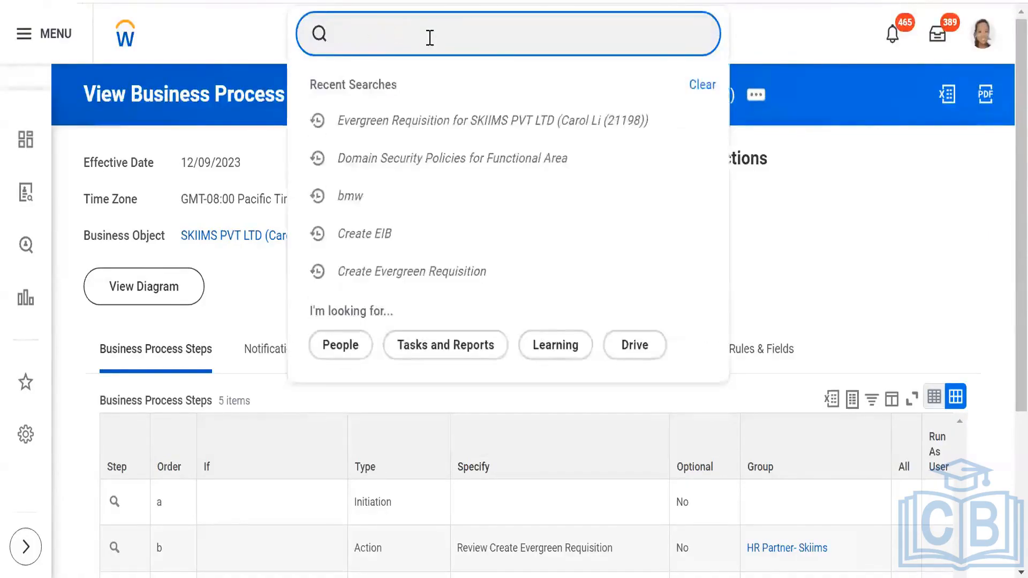
text(Create)
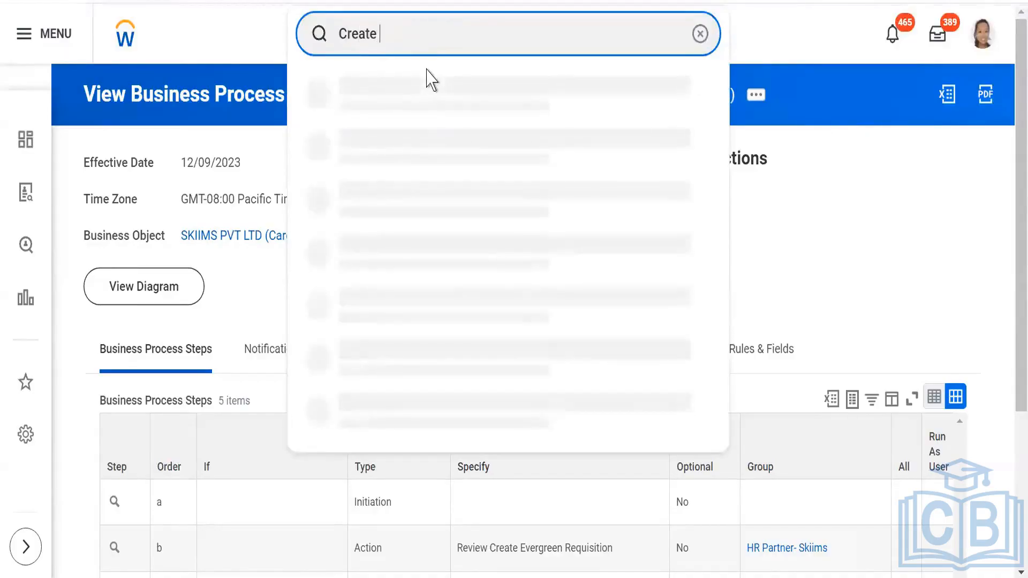
text( evergreen)
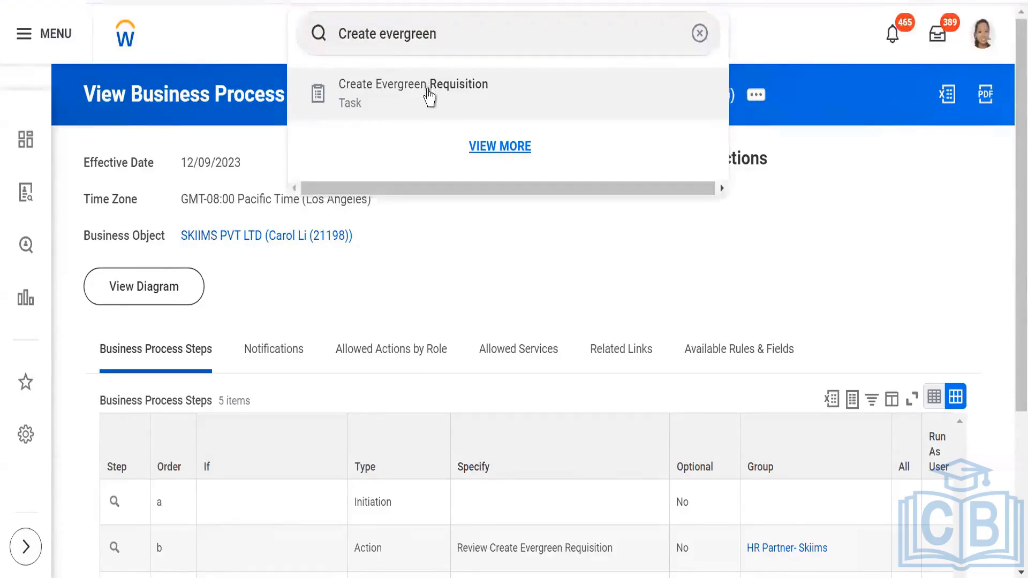
Start Create Evergreen Requisition for supervisory organization Skiims IT Department, worker type Employee.
click(428, 96)
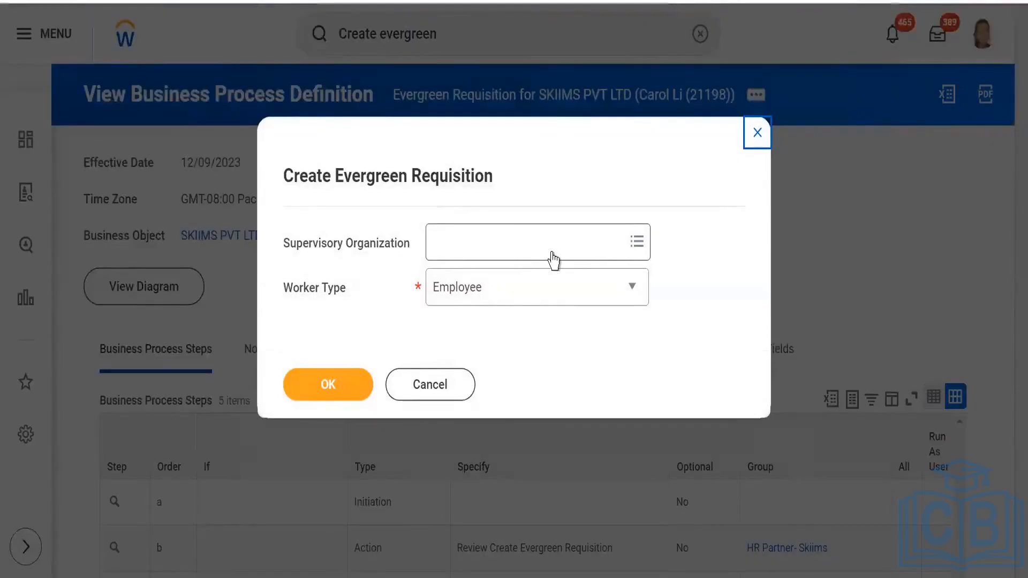
click(559, 249)
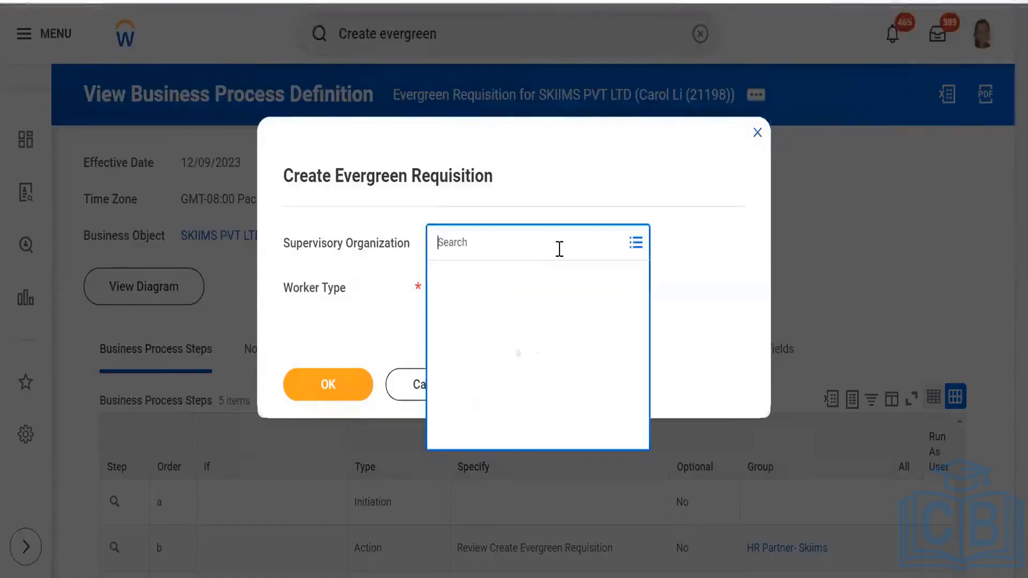
text(skiims)
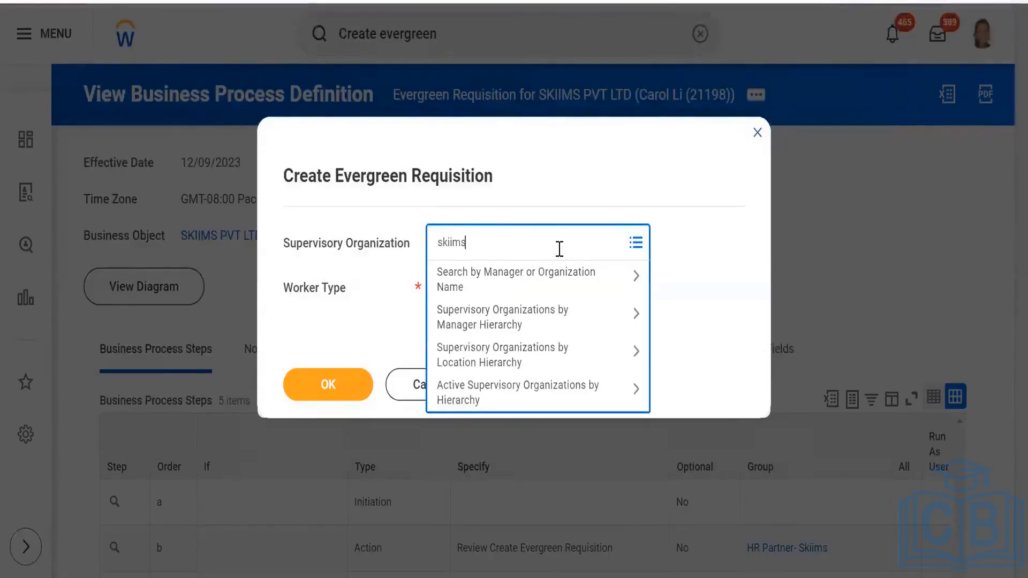
key(Return)
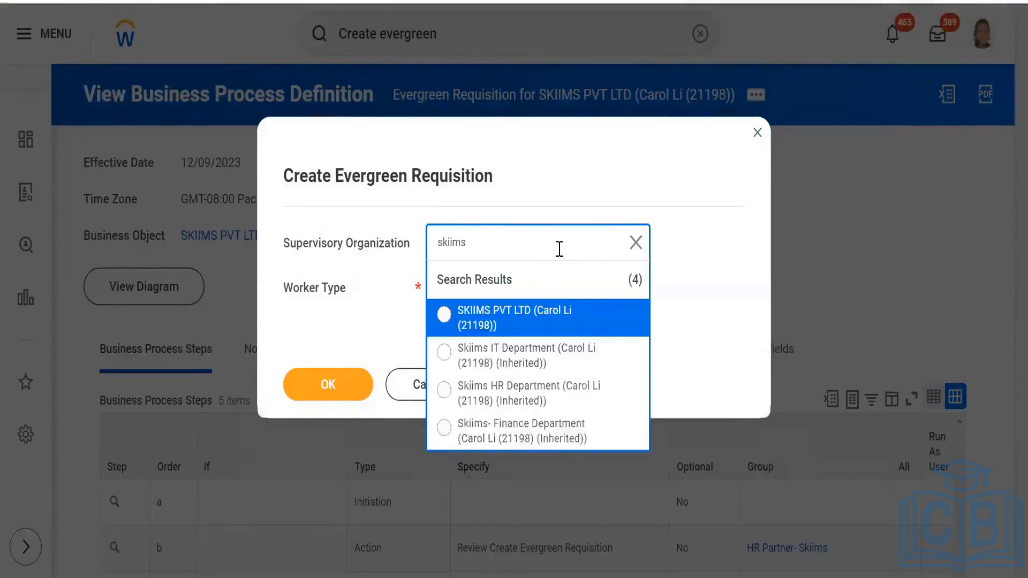
click(522, 358)
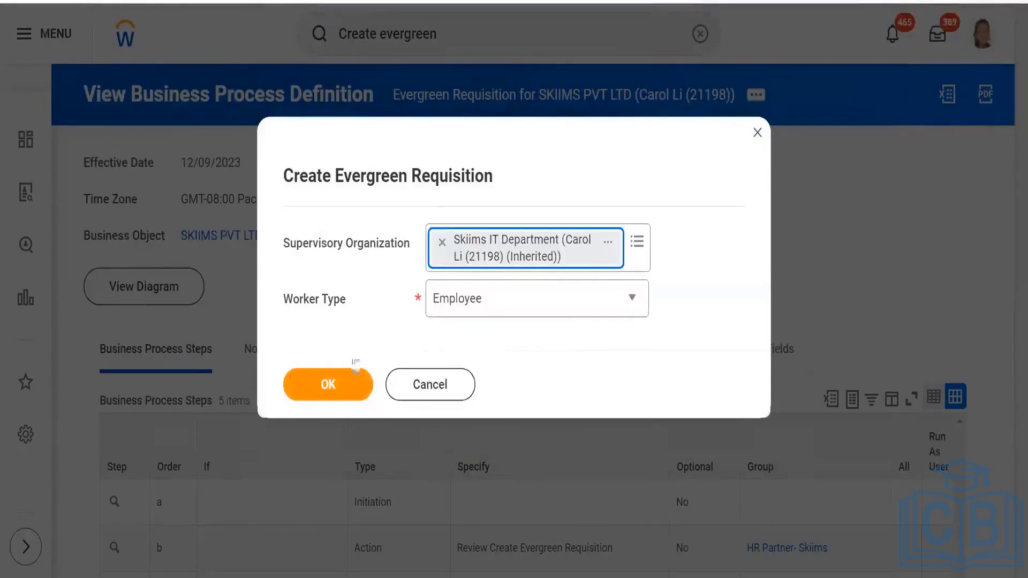
click(309, 394)
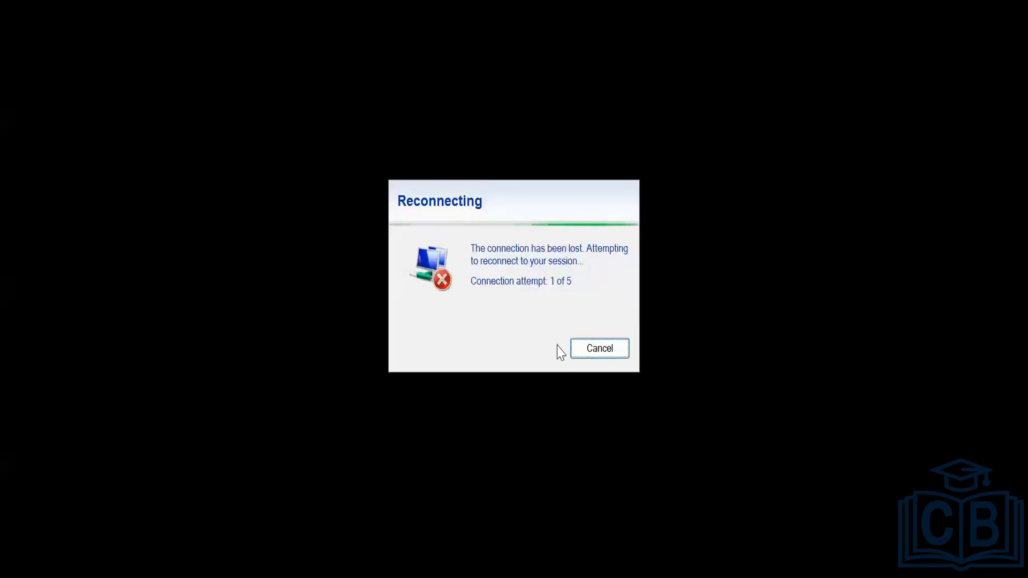
Dismiss the reconnection prompt and set Recruiting Instruction to Post Internally and Externally.
click(597, 351)
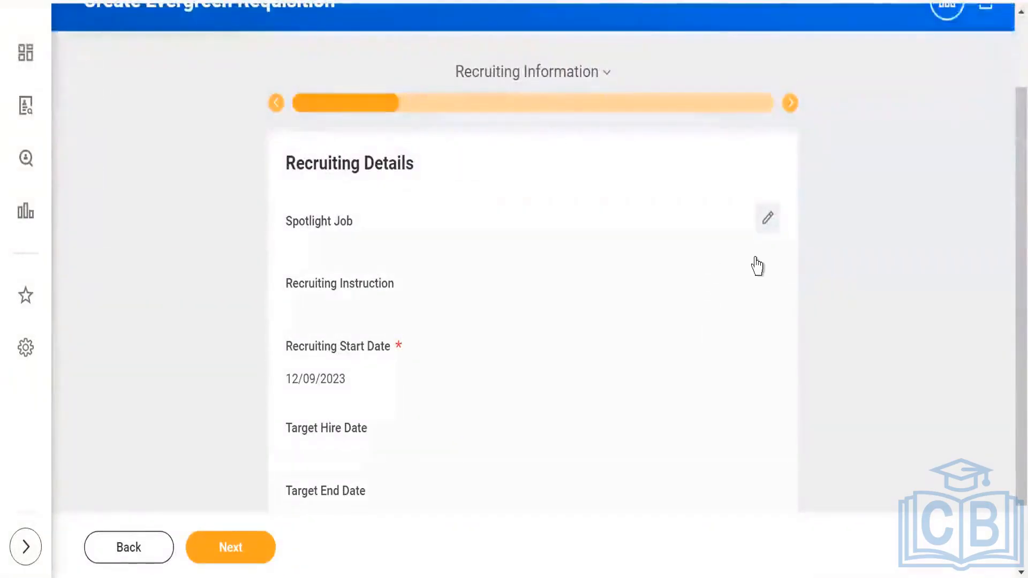
click(767, 220)
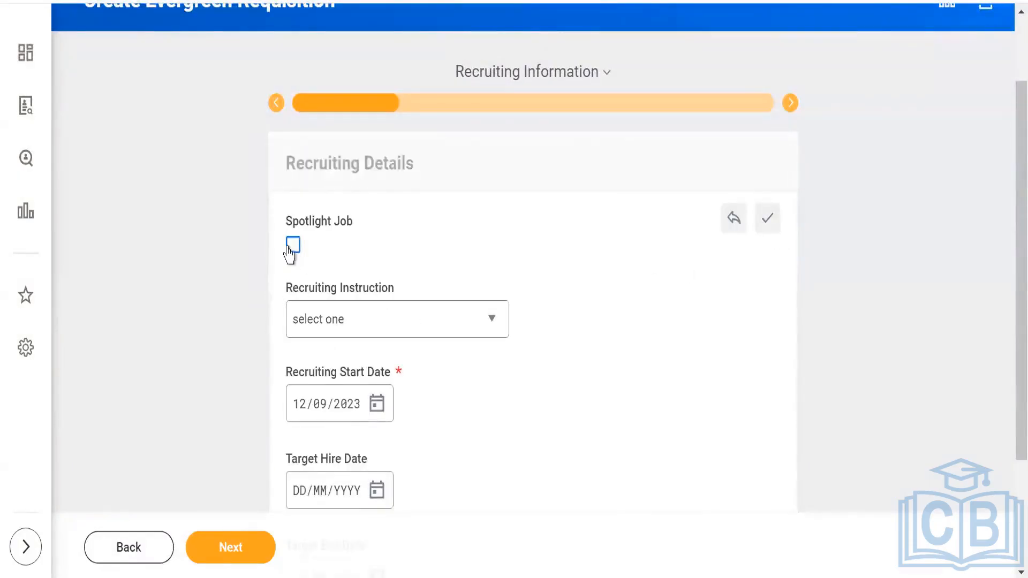
scroll(519, 289, down, 2)
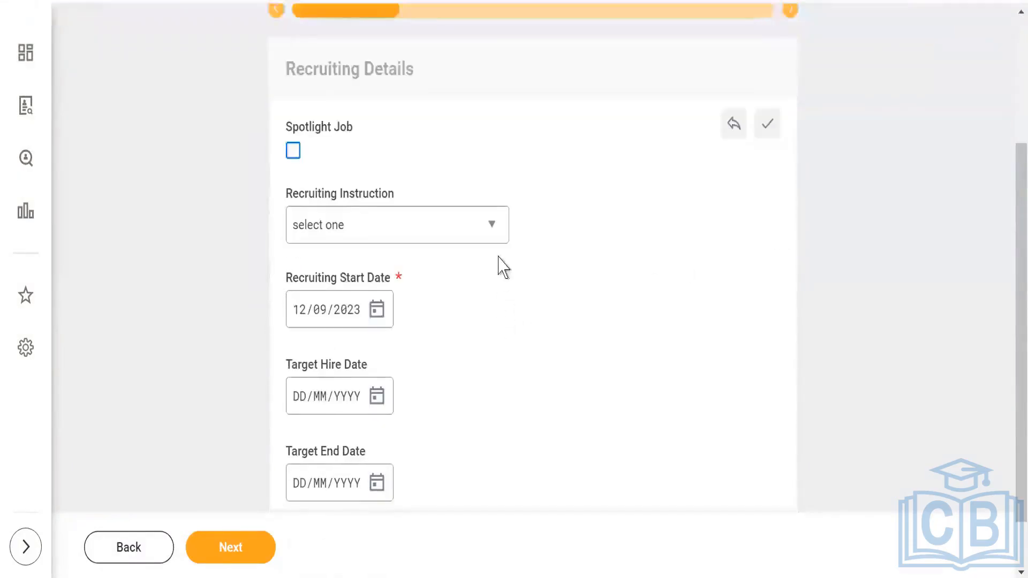
click(493, 229)
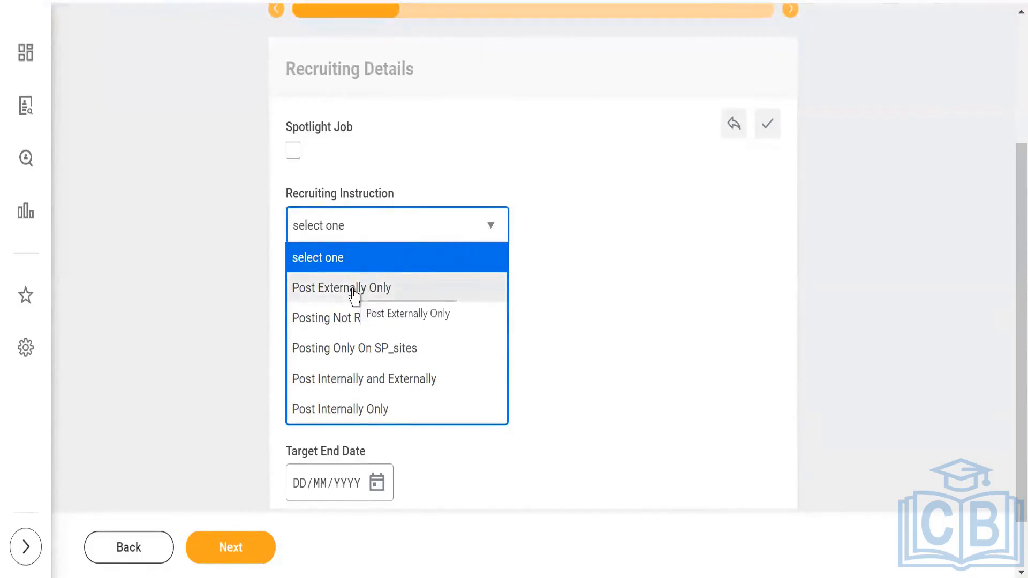
click(352, 381)
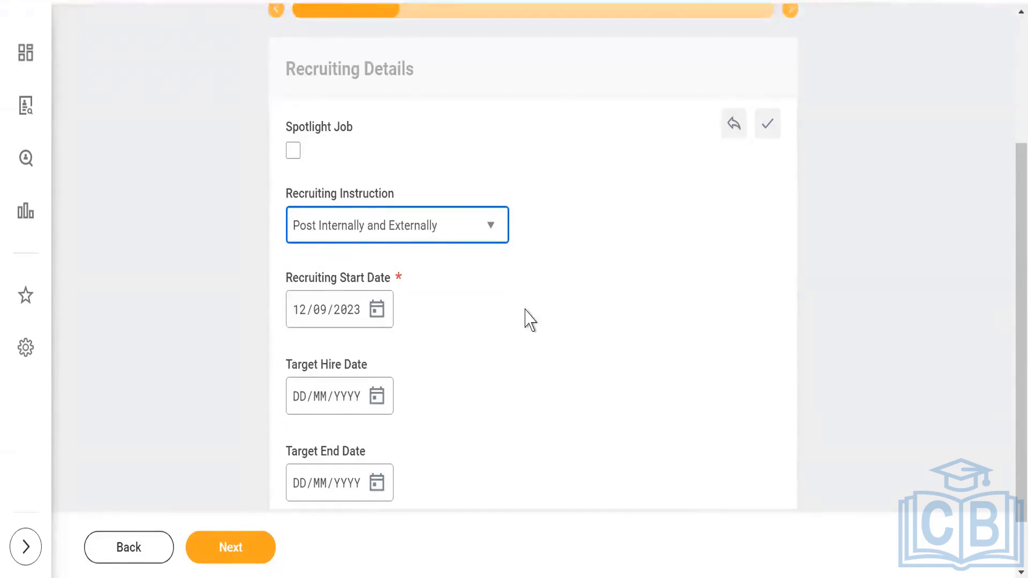
Set the Target Hire Date to 13/10/2023 and continue to Job Details.
scroll(530, 320, down, 2)
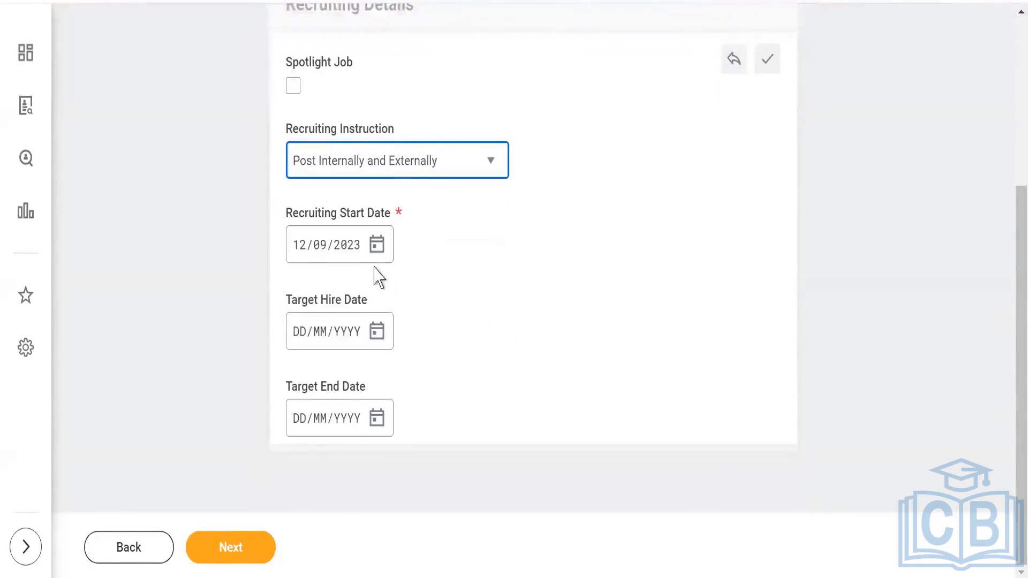
click(378, 333)
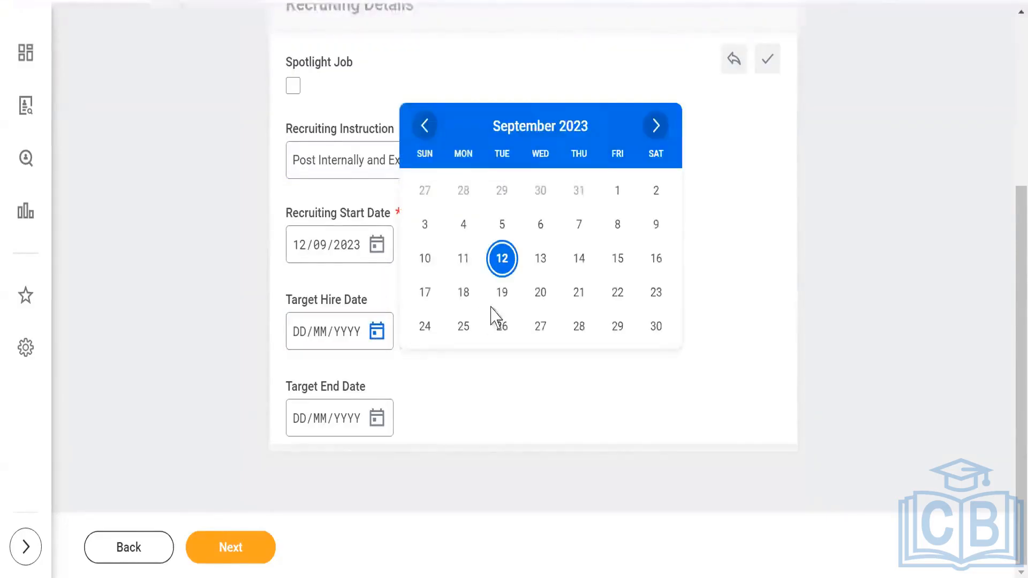
click(656, 126)
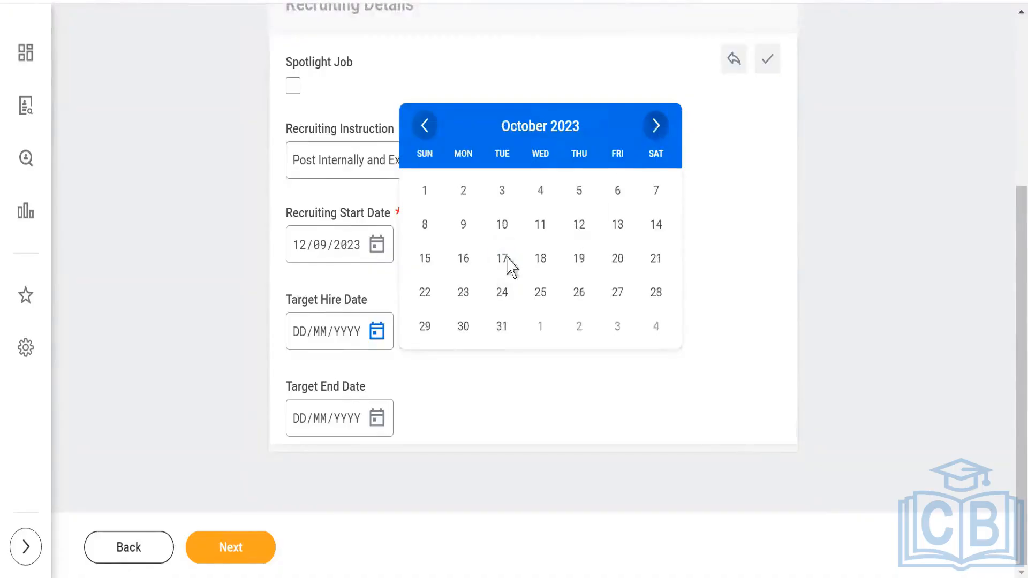
click(502, 228)
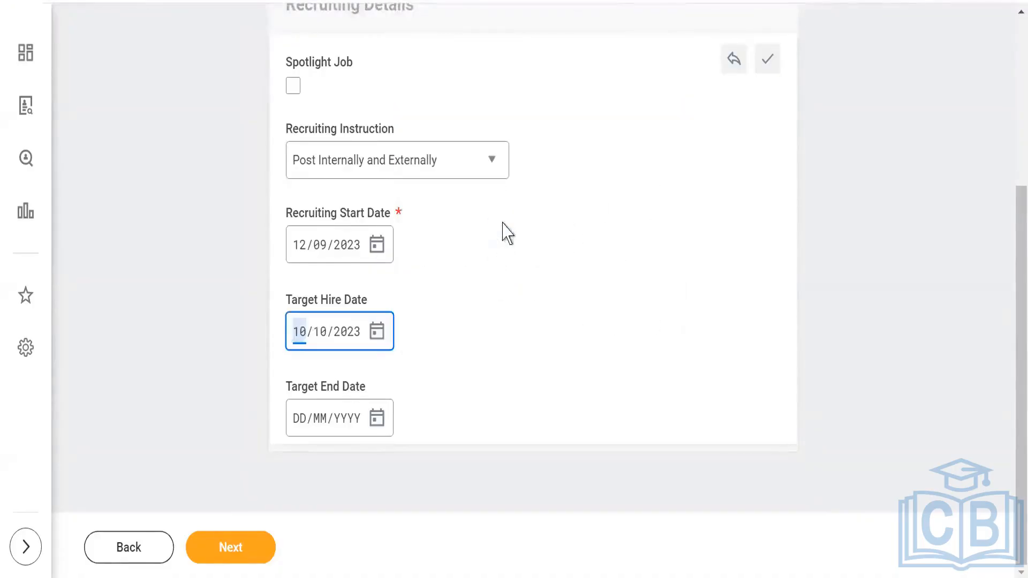
click(376, 332)
click(617, 225)
click(233, 545)
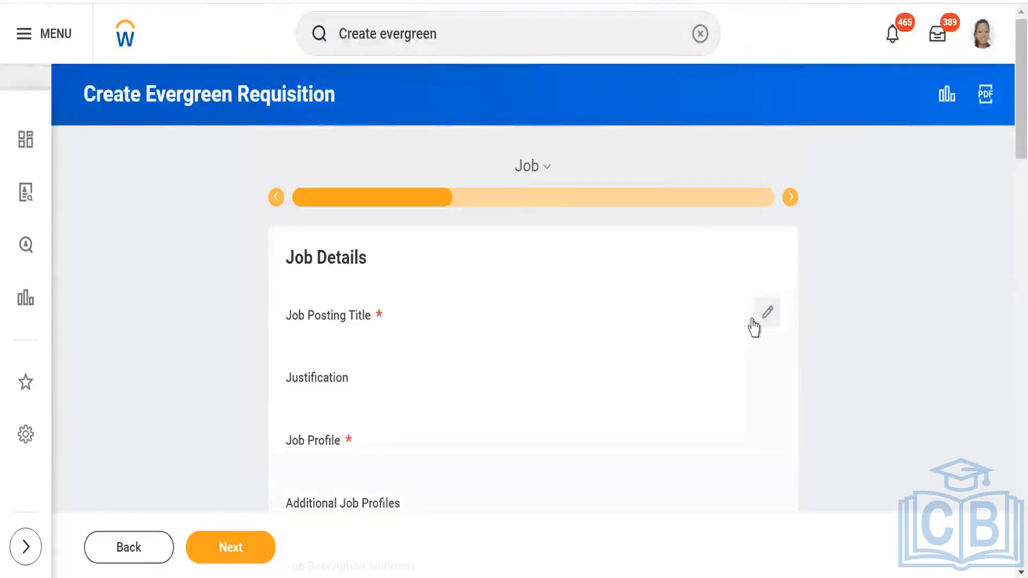
Enter the job posting title 'Skiims_Workday Functional Consulatnt'.
click(766, 314)
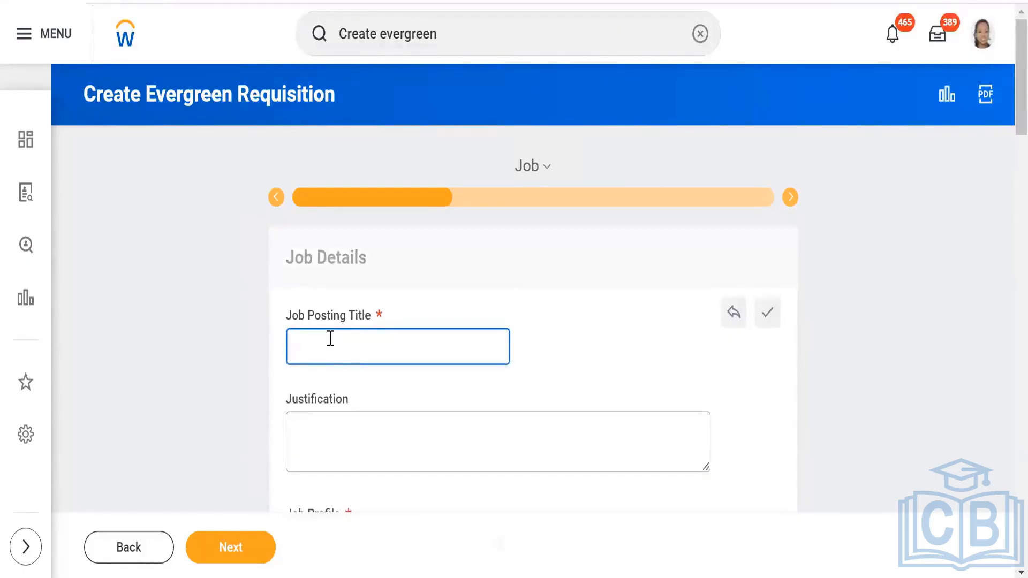
text(Skiims_)
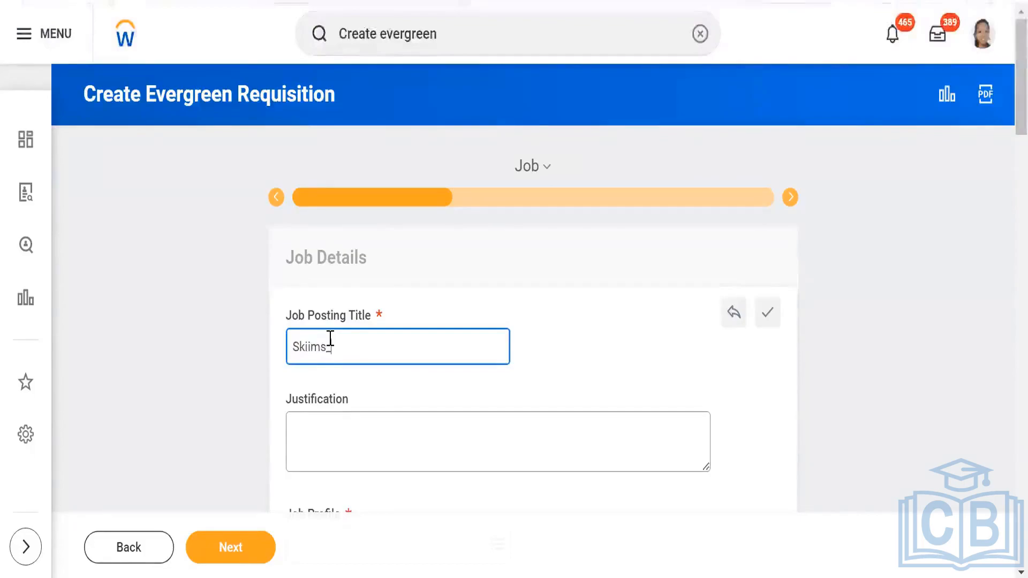
text( Work)
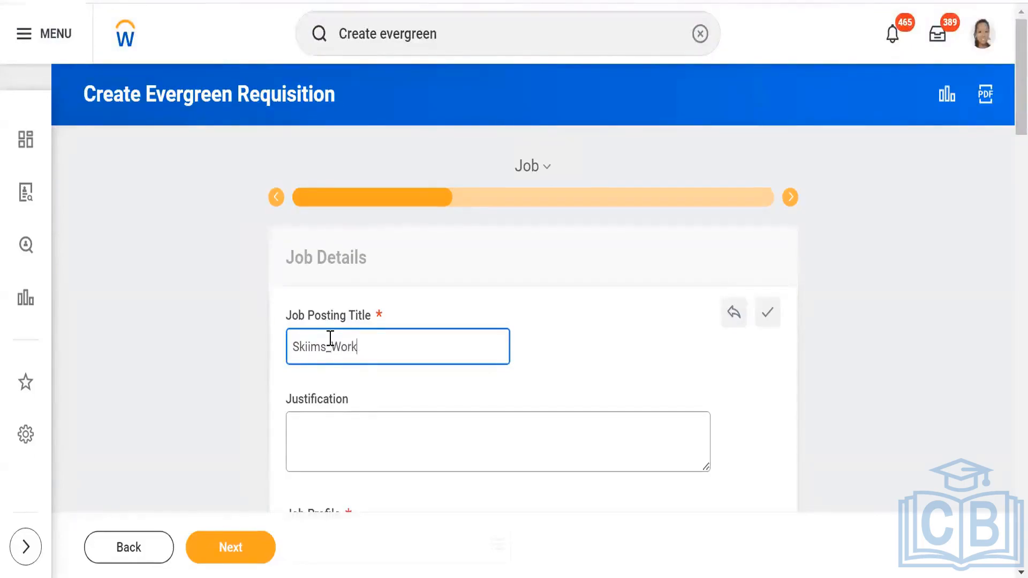
text(day Function)
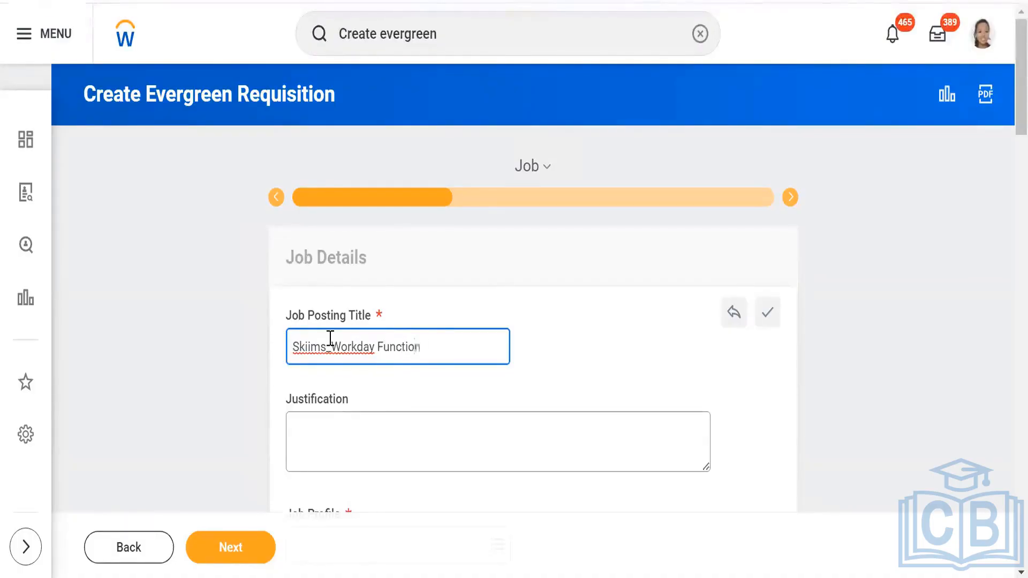
text(al Consulatnt)
click(691, 340)
scroll(664, 338, down, 2)
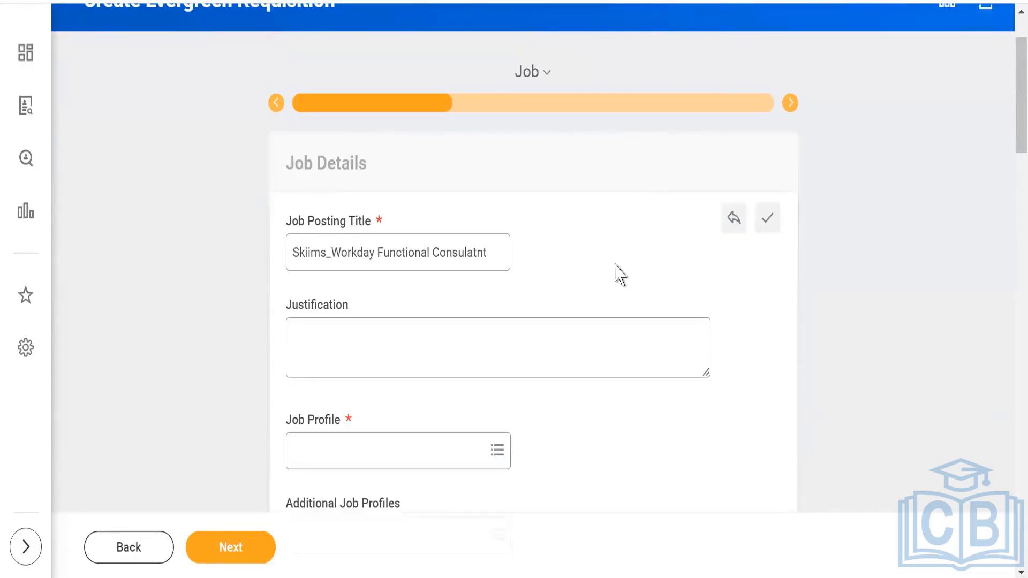
Search 'skiims' and set the Job Profile to Skiims _Workday Functional.
scroll(561, 311, down, 2)
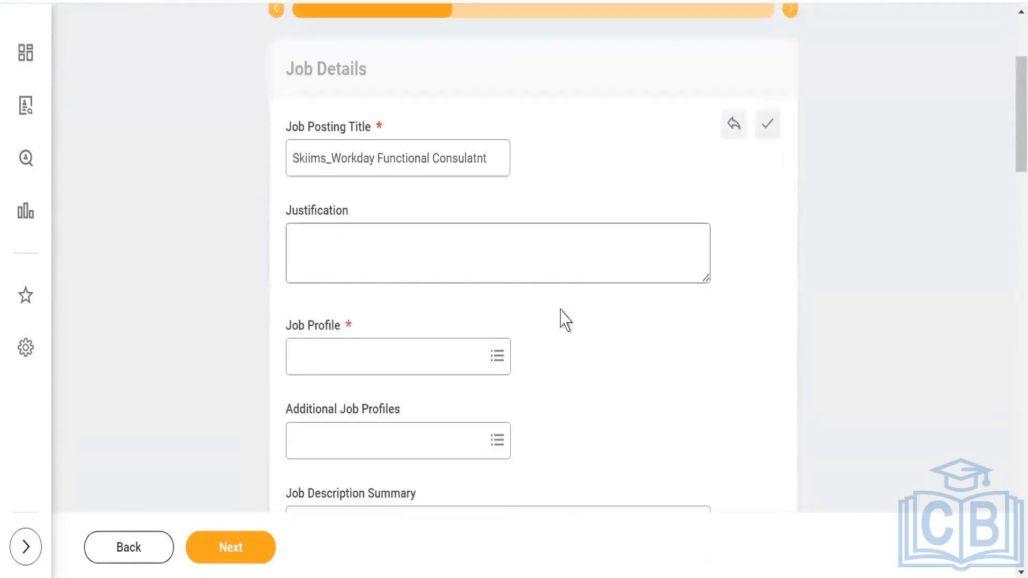
click(376, 361)
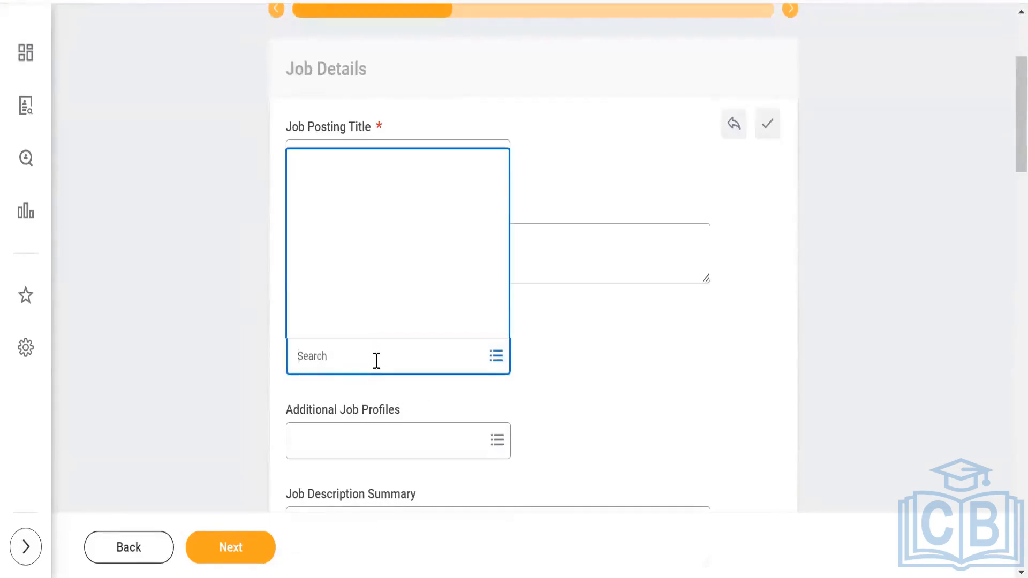
text(ski)
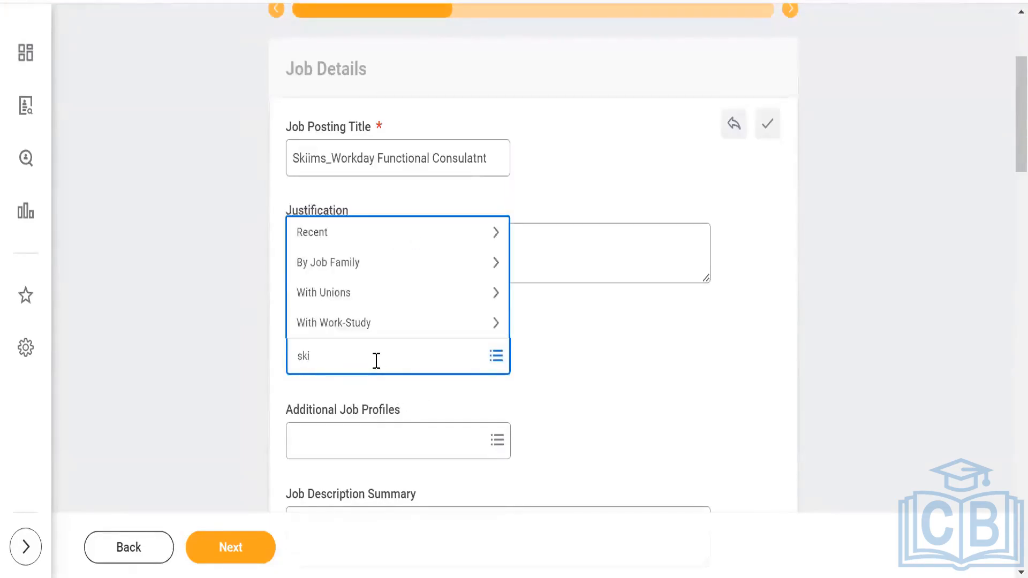
text(ims)
key(Return)
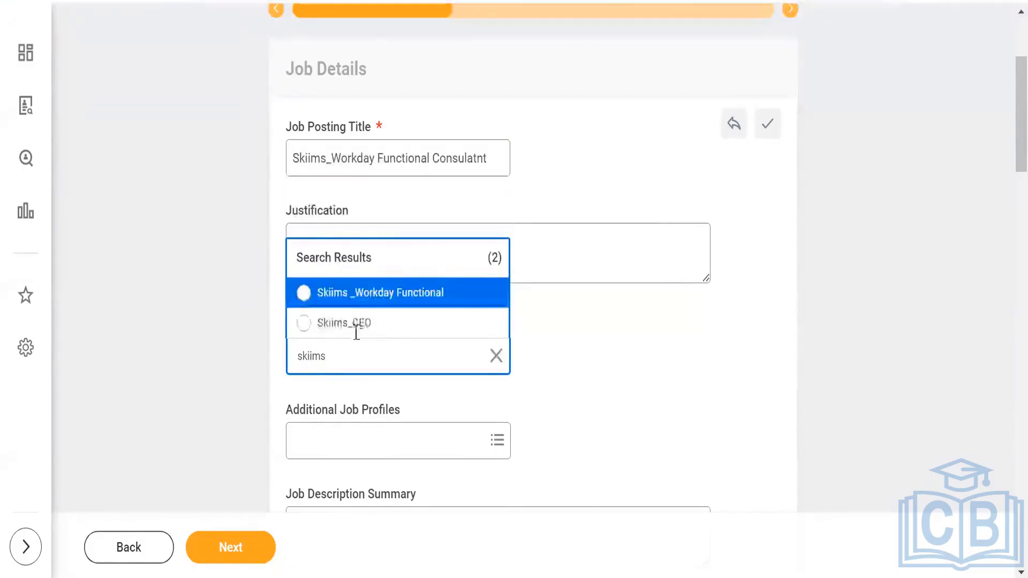
click(358, 300)
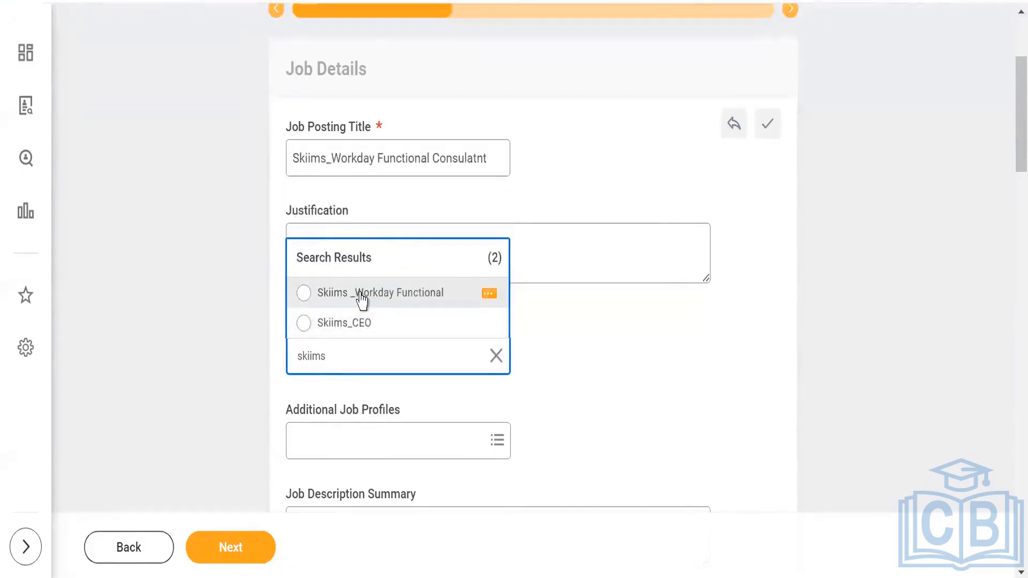
click(655, 361)
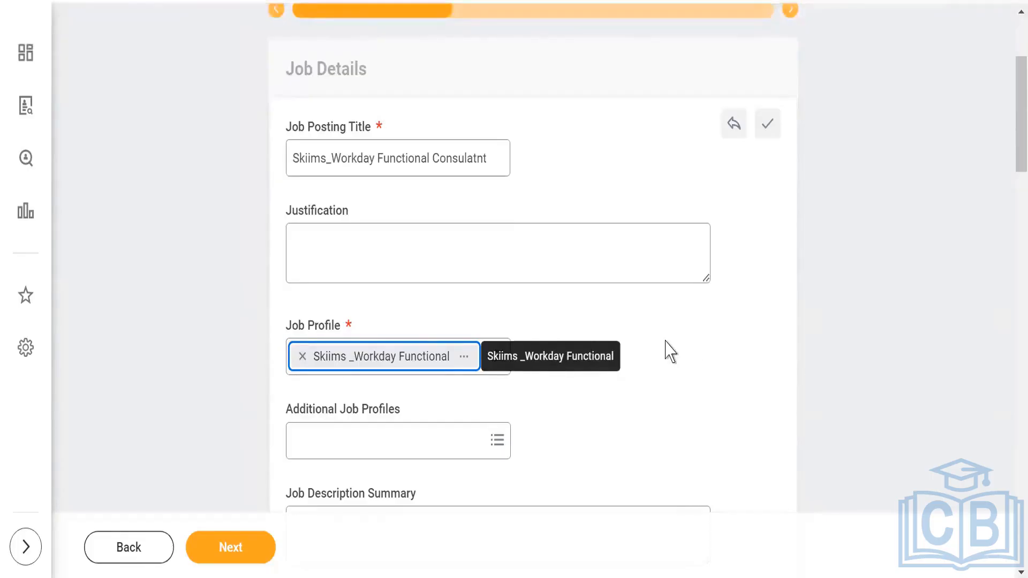
scroll(611, 365, down, 4)
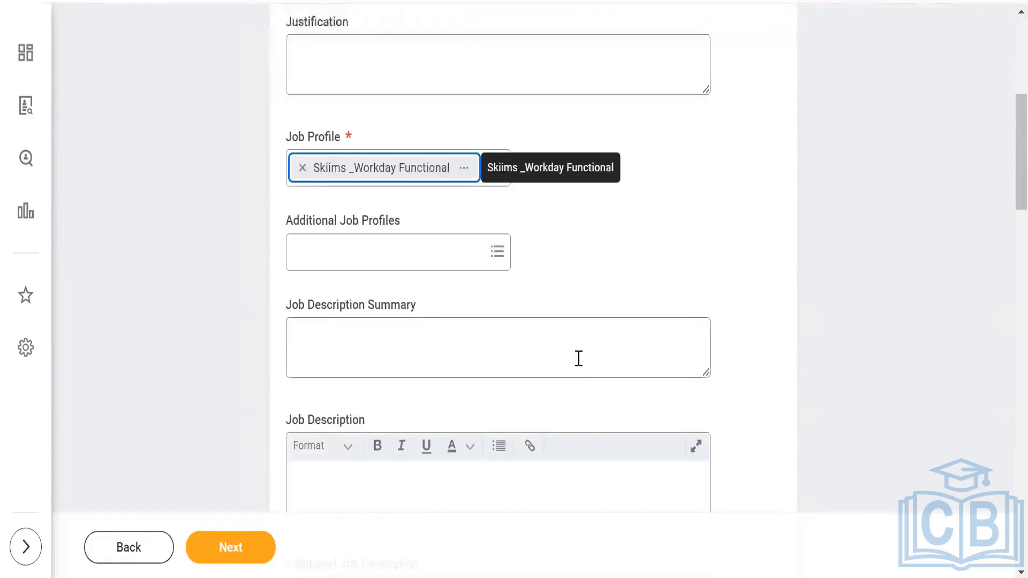
scroll(540, 364, down, 2)
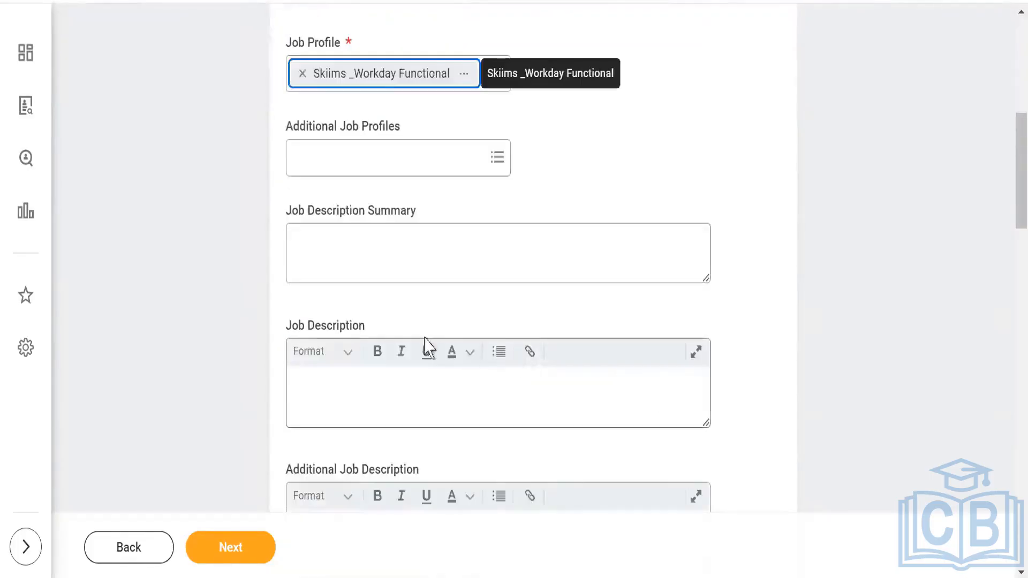
Write the job description summary and fix the typos to 'Consultant', 'Hcm and', 'Recruiting'.
click(340, 251)
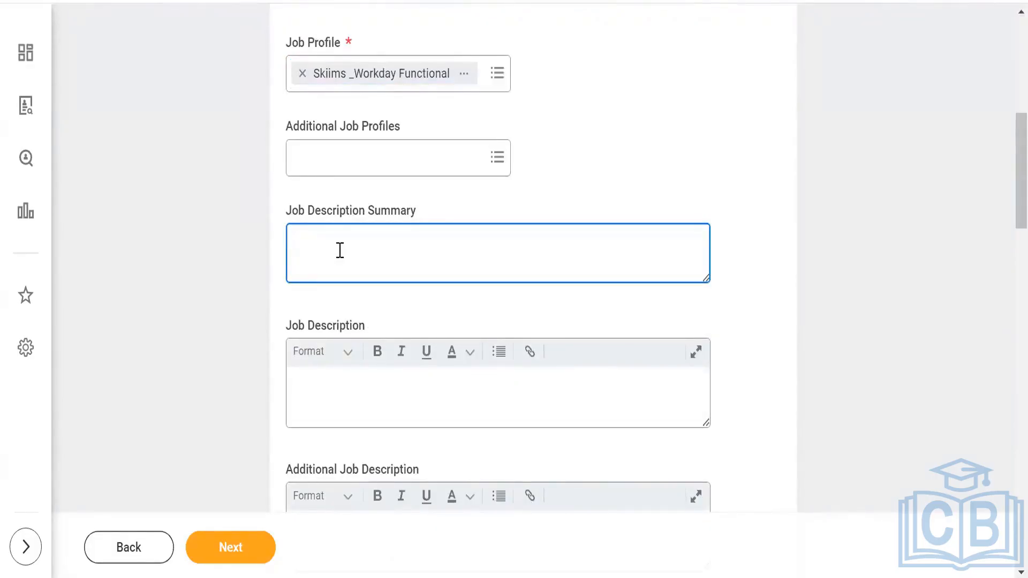
text(We are l)
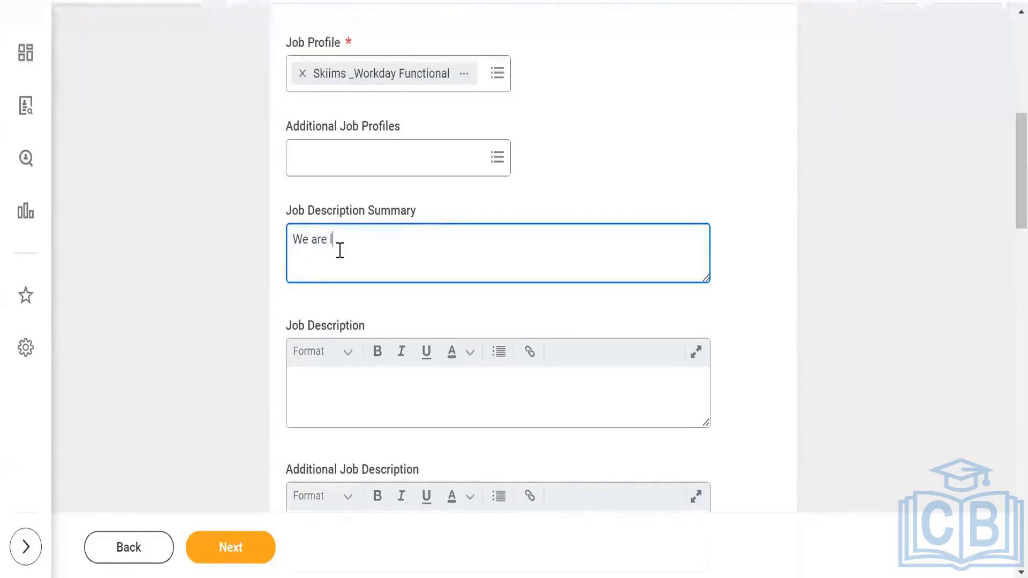
text(ooking for Wo)
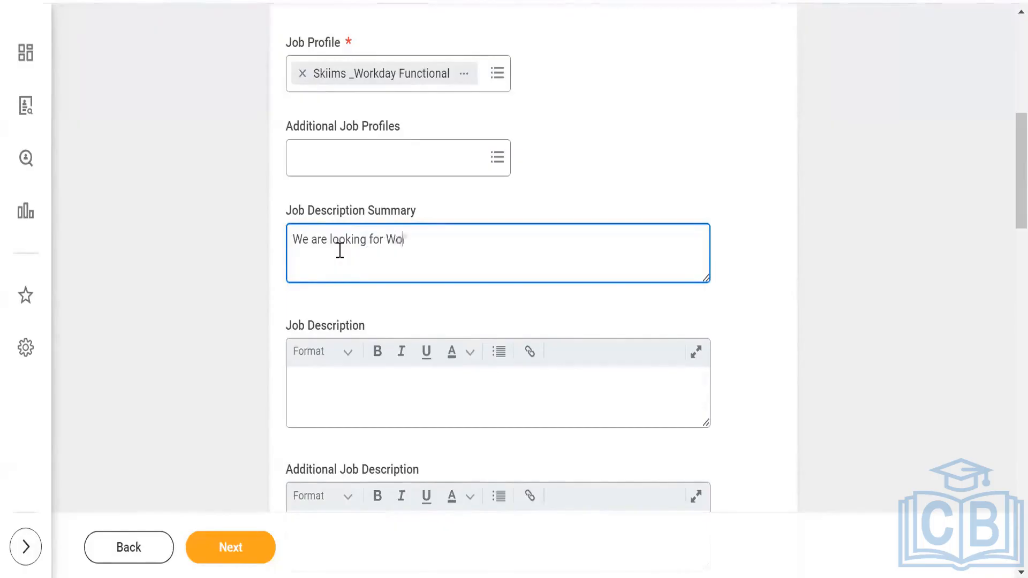
text(rkday Functio)
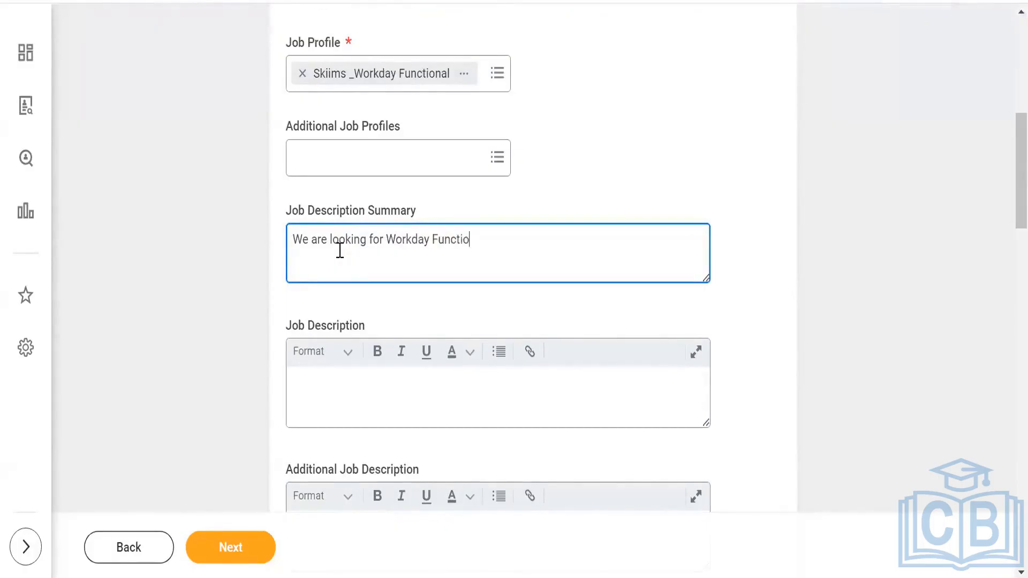
text(nal Consltant )
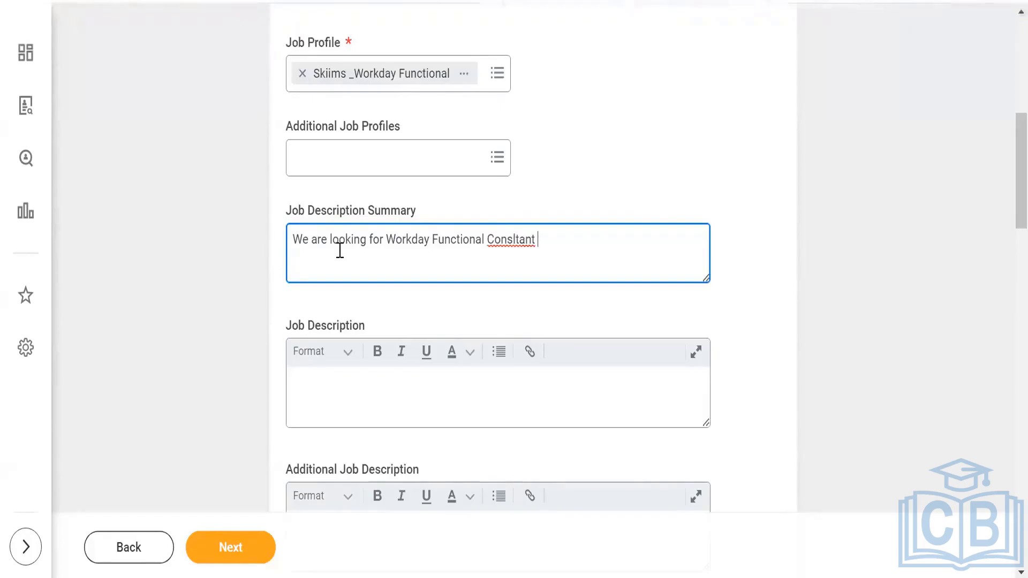
text(with 3y)
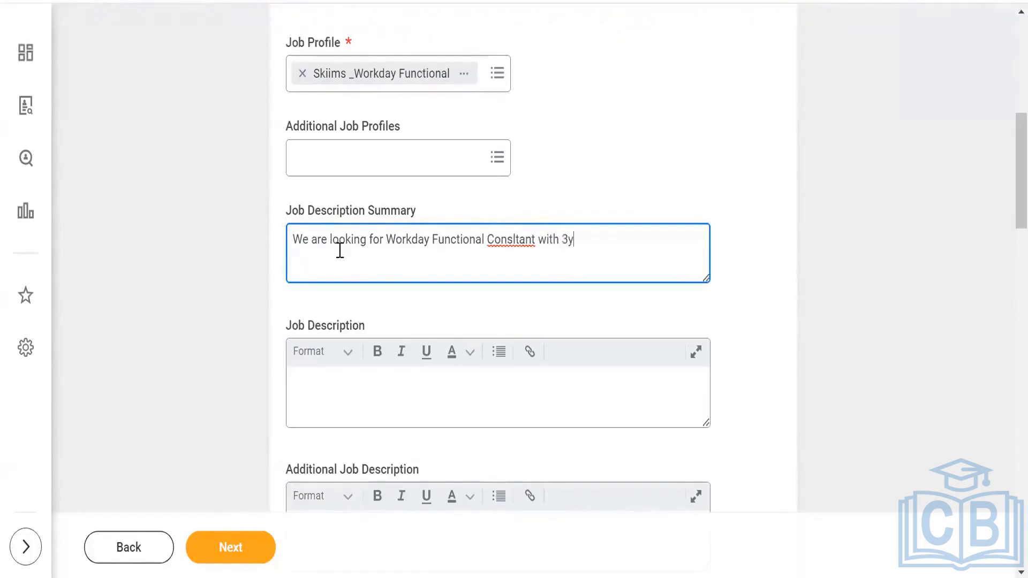
text(ears with Exp in)
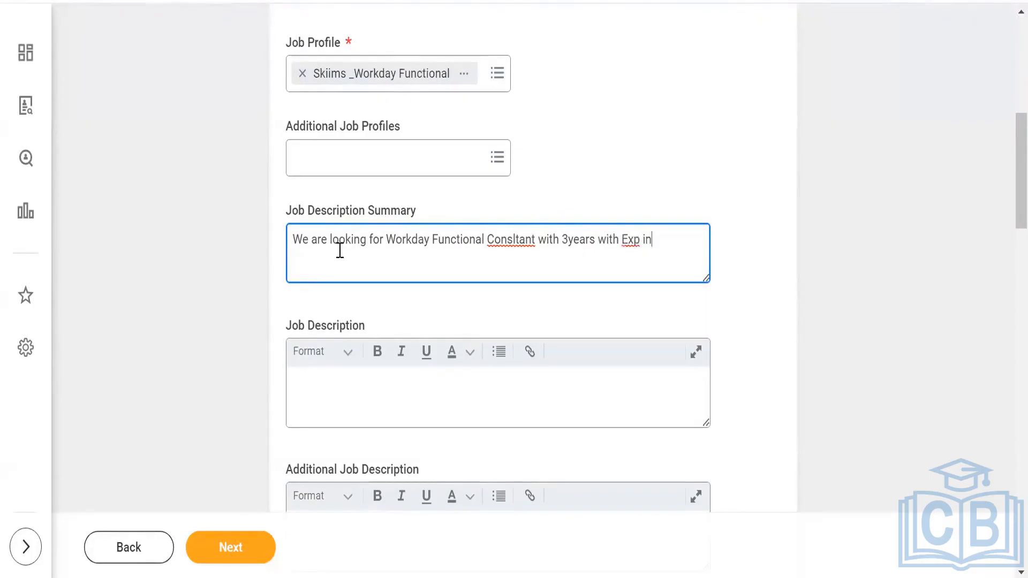
text( Core Hcma)
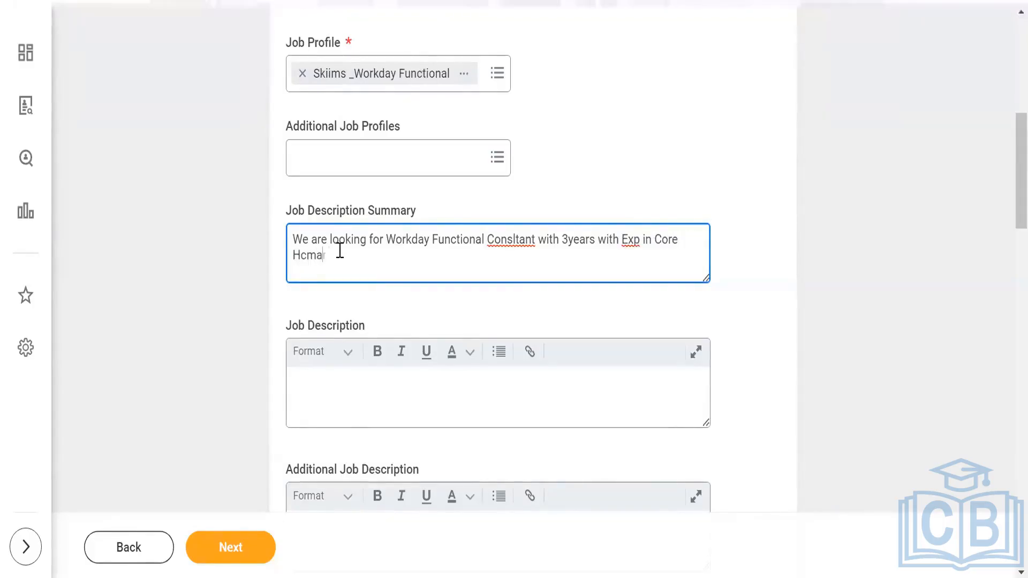
text(nd Recru)
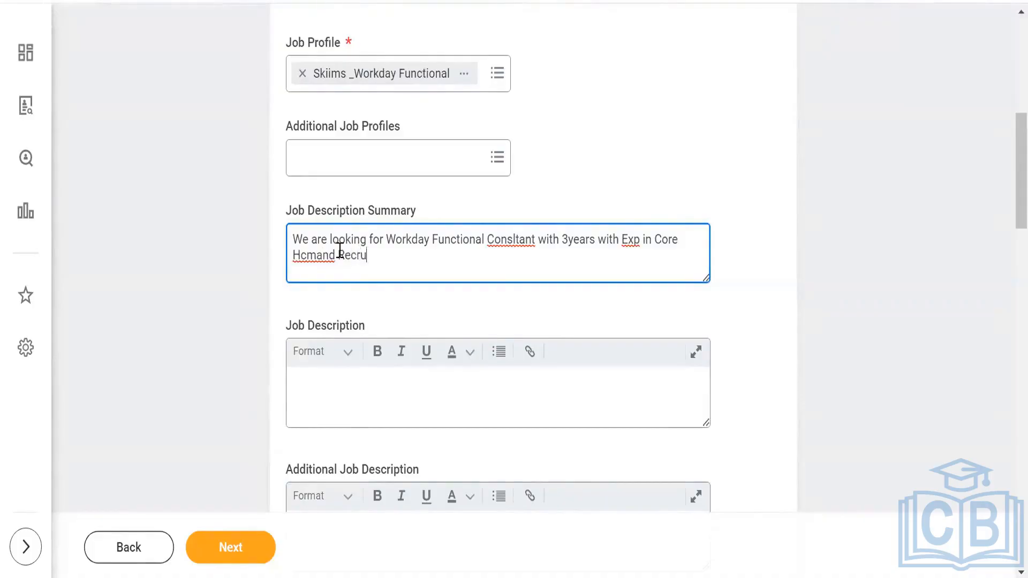
text(ting)
click(320, 254)
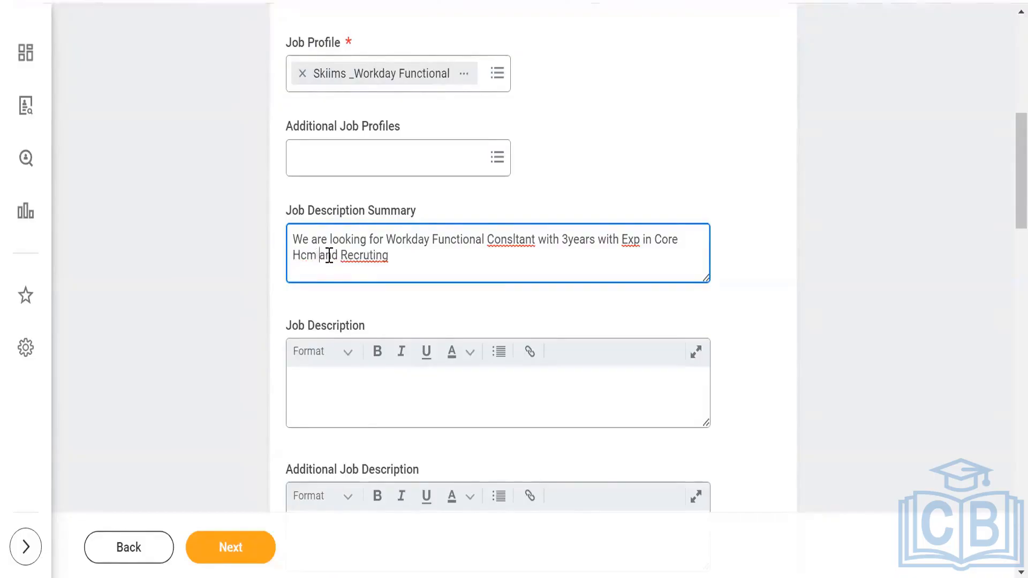
click(370, 255)
text(i)
click(513, 238)
text(u)
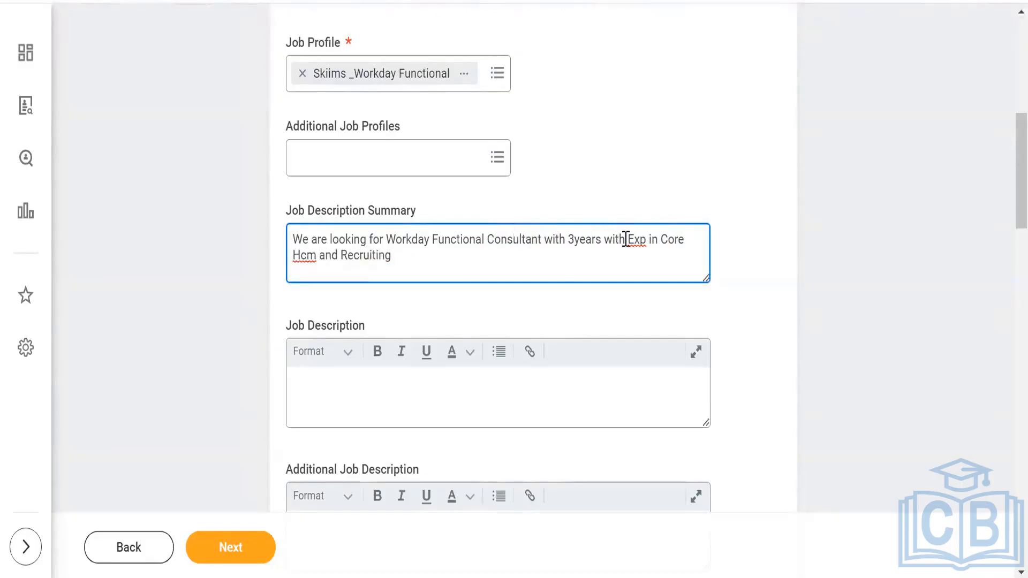
scroll(436, 379, down, 5)
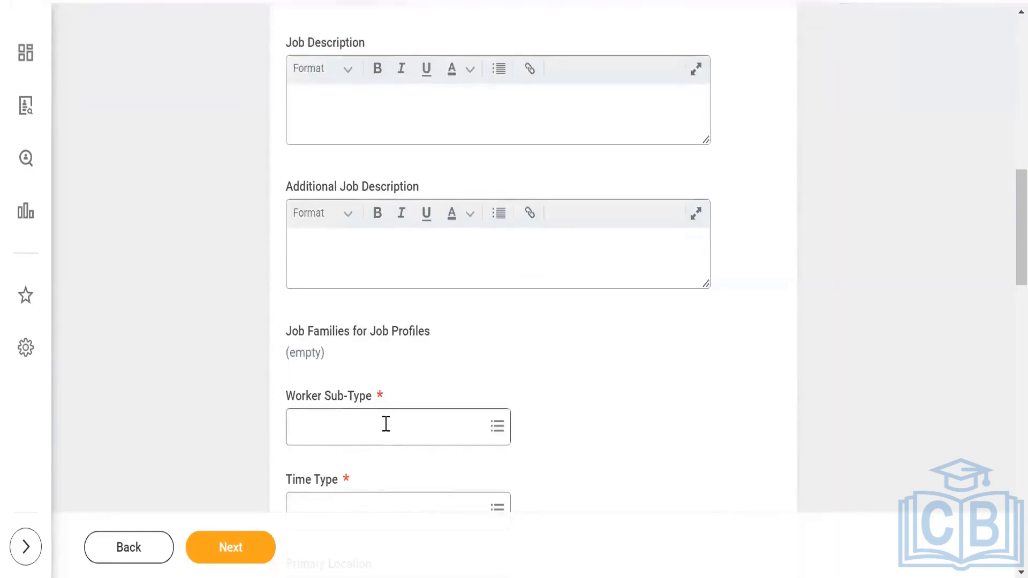
Set Worker Sub-Type to Regular and Time Type to Full time.
click(385, 424)
text(re)
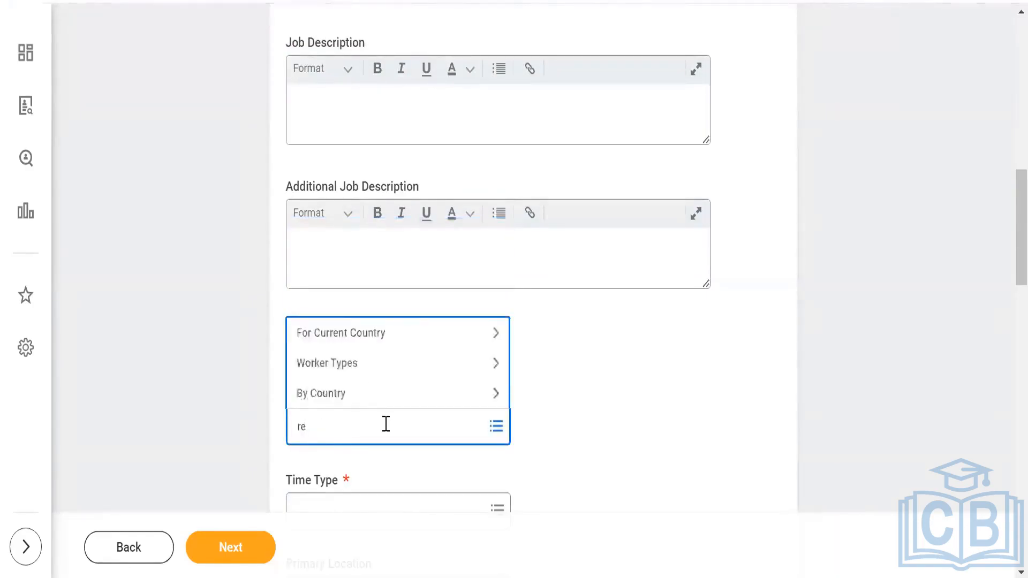
key(Return)
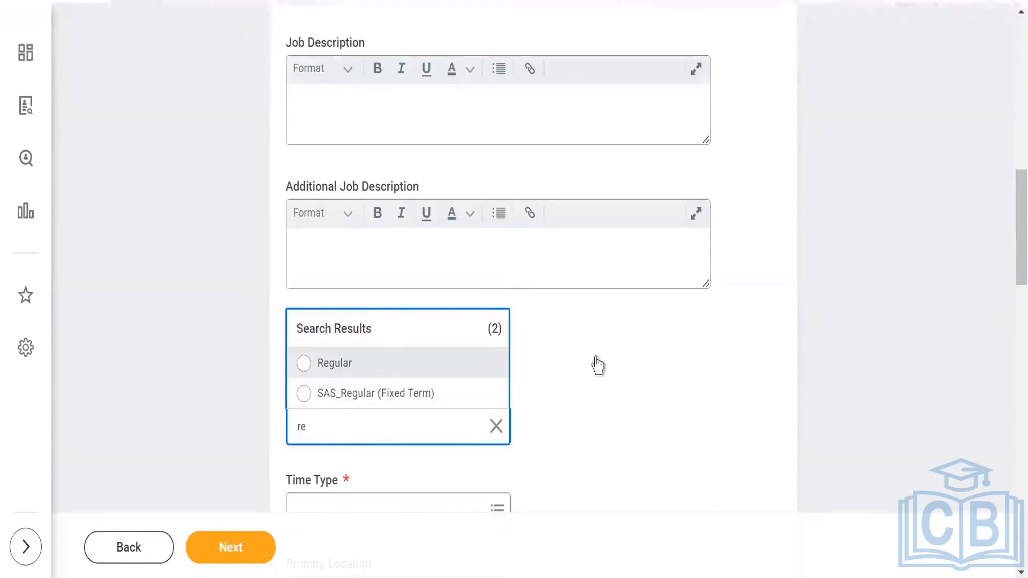
key(Return)
scroll(553, 367, down, 3)
click(369, 317)
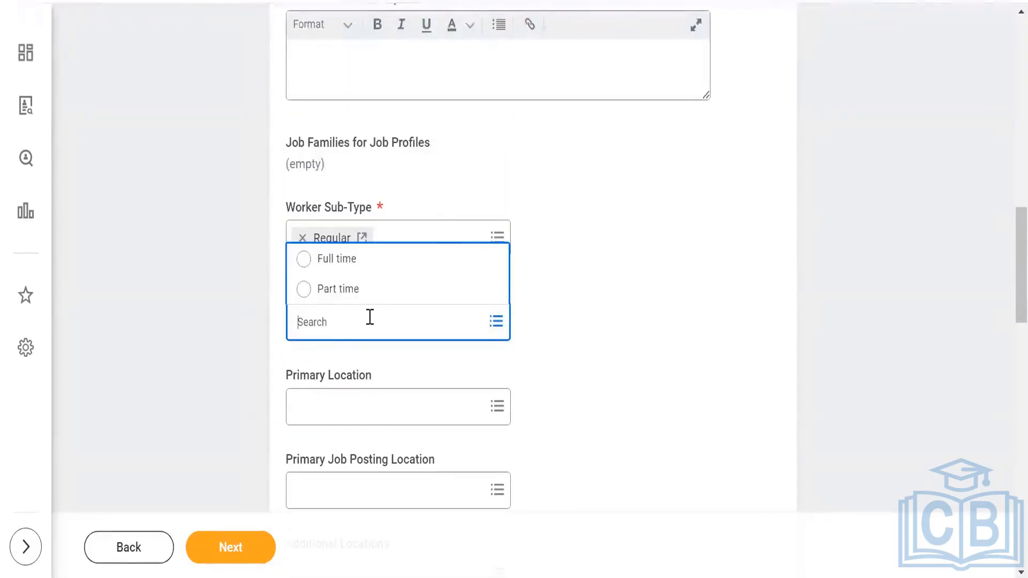
click(343, 261)
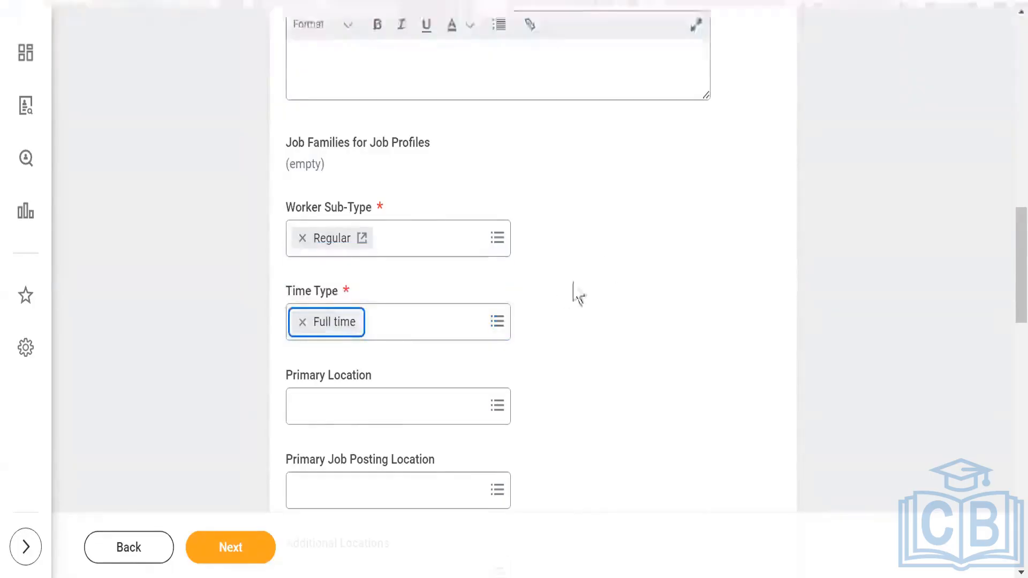
Set the Primary Location to Skiims_Bangalore so the posting location fills in.
scroll(578, 295, down, 3)
click(355, 216)
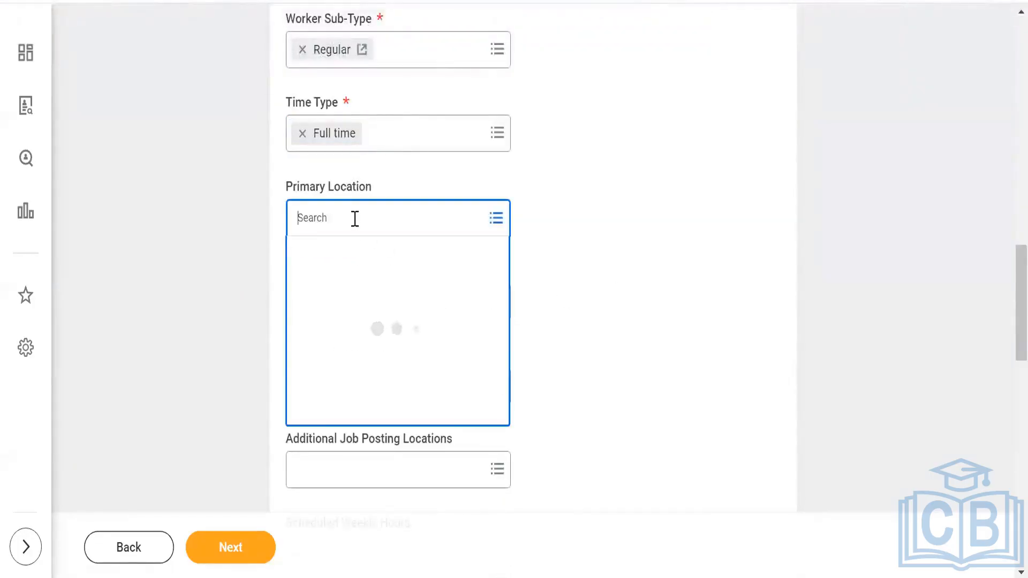
text(S)
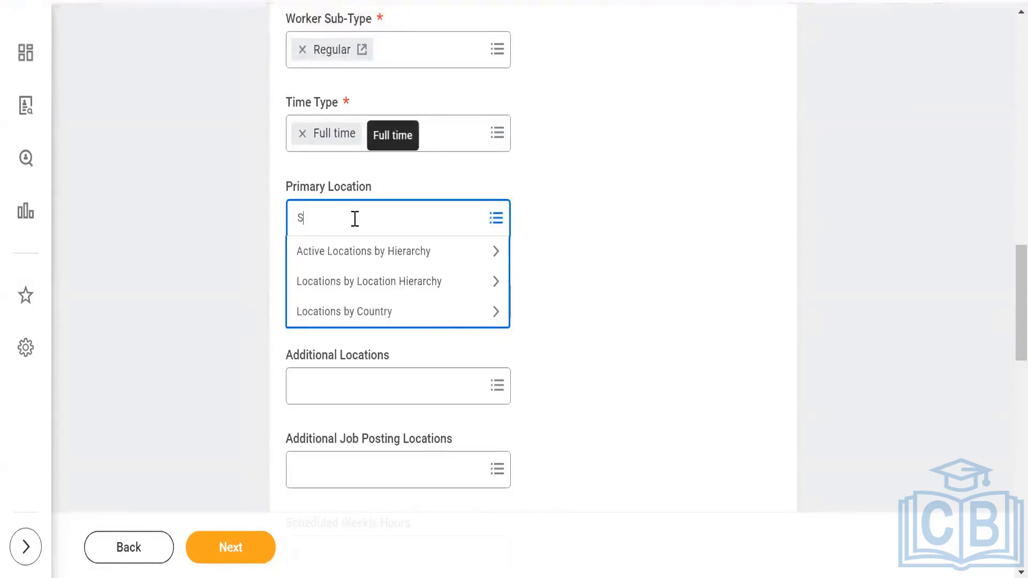
text(kiims)
key(Return)
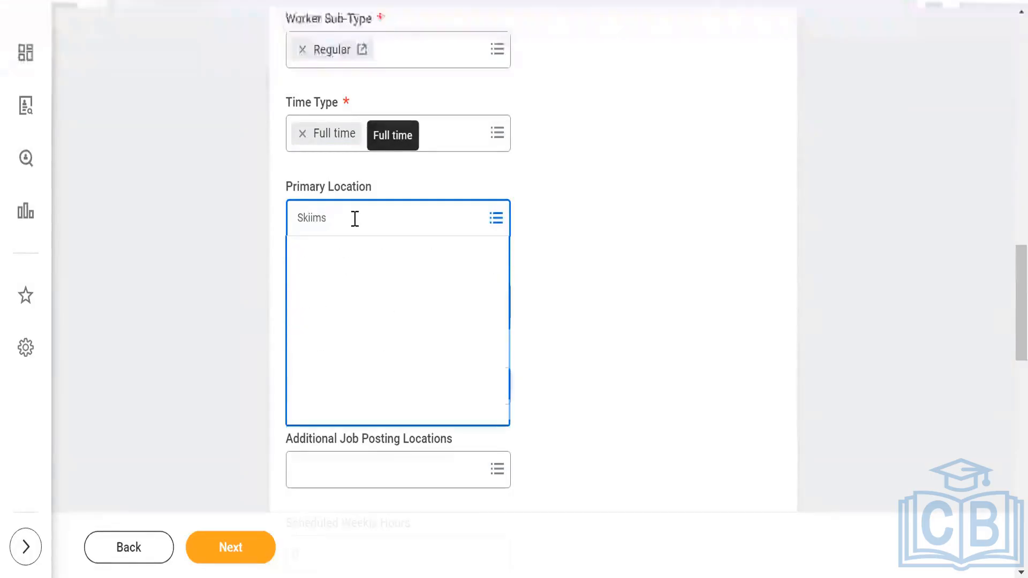
click(352, 289)
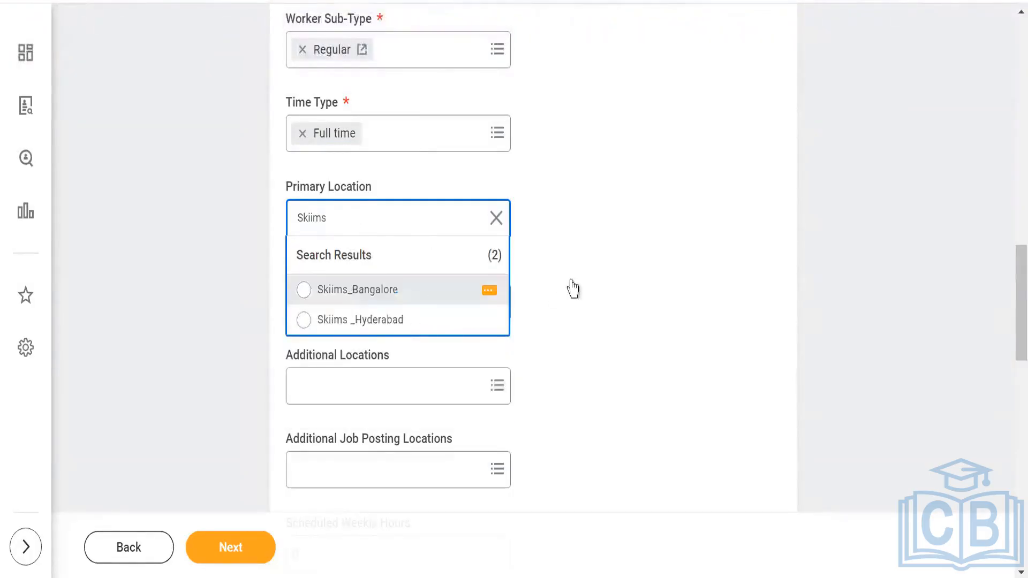
click(614, 262)
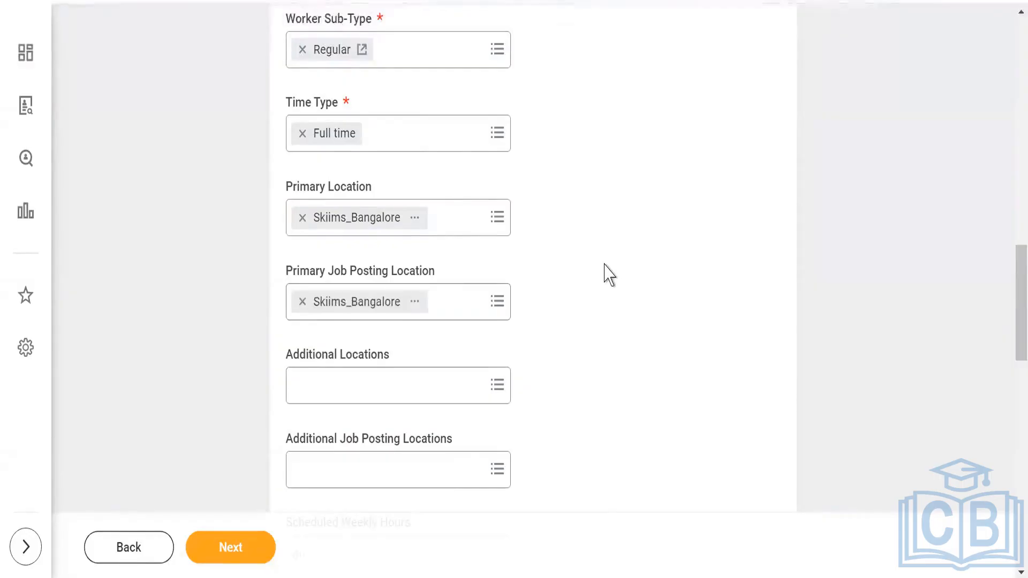
scroll(607, 273, down, 8)
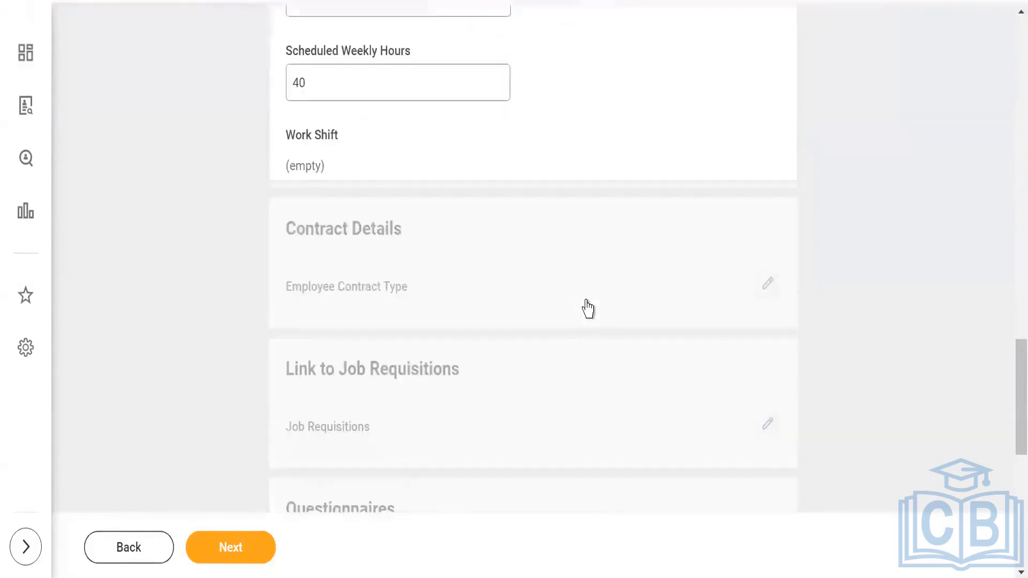
Link job requisition R-01501 Skiims_ Workday Recruitment Consultant by searching 'Skiims'.
scroll(592, 294, down, 2)
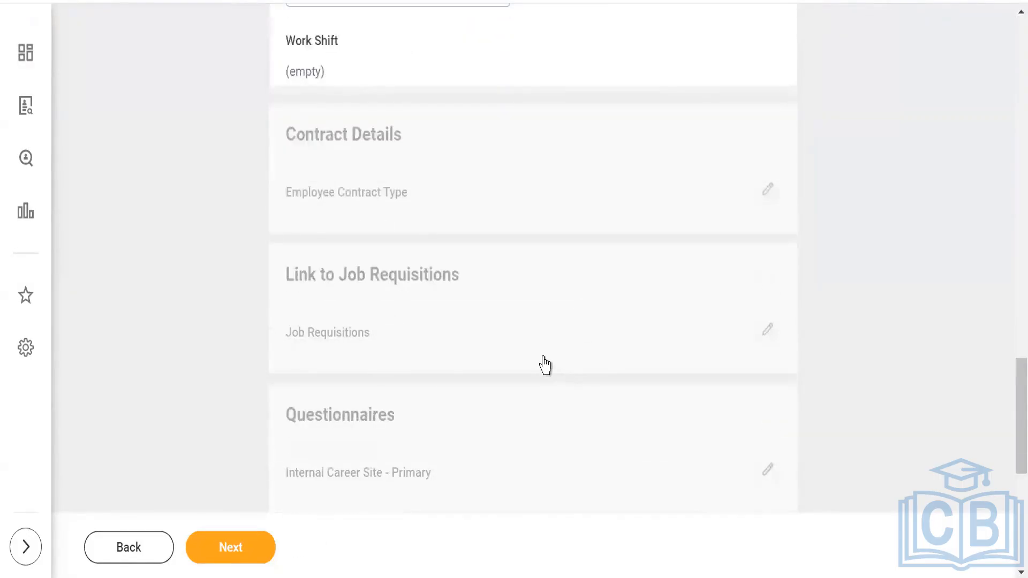
click(768, 331)
scroll(774, 344, down, 6)
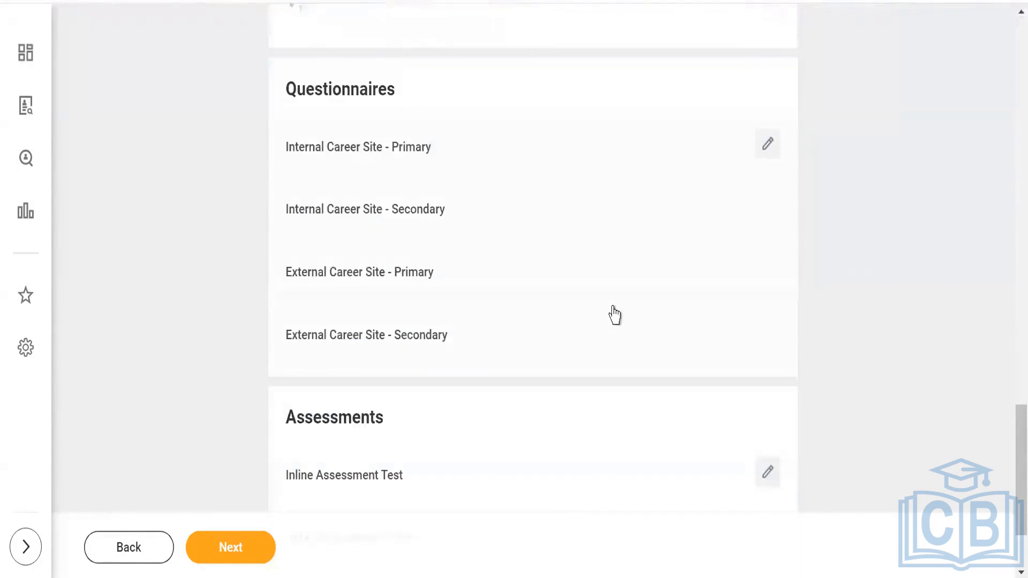
scroll(612, 306, up, 2)
scroll(613, 314, up, 2)
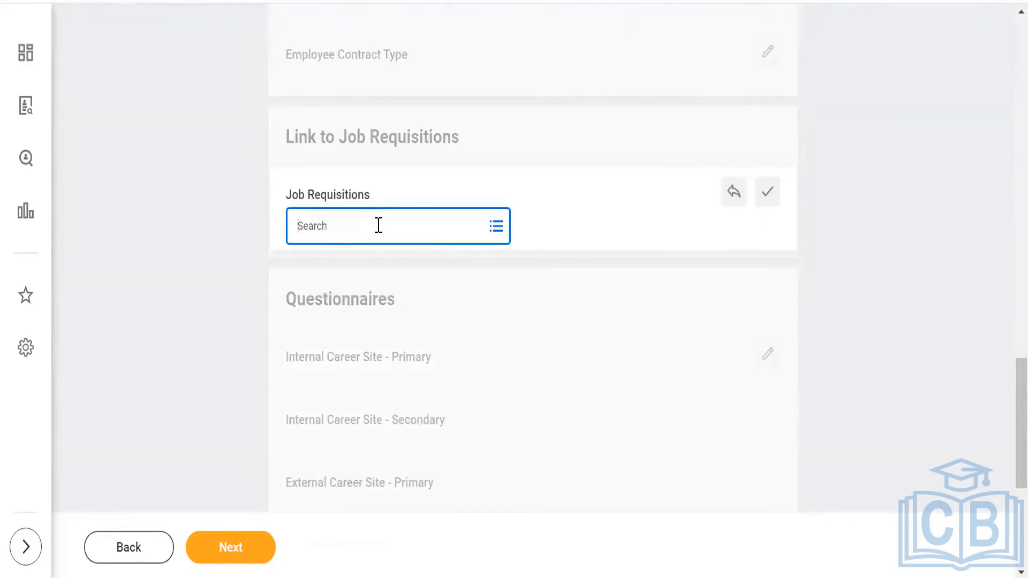
text(Skiims)
key(Return)
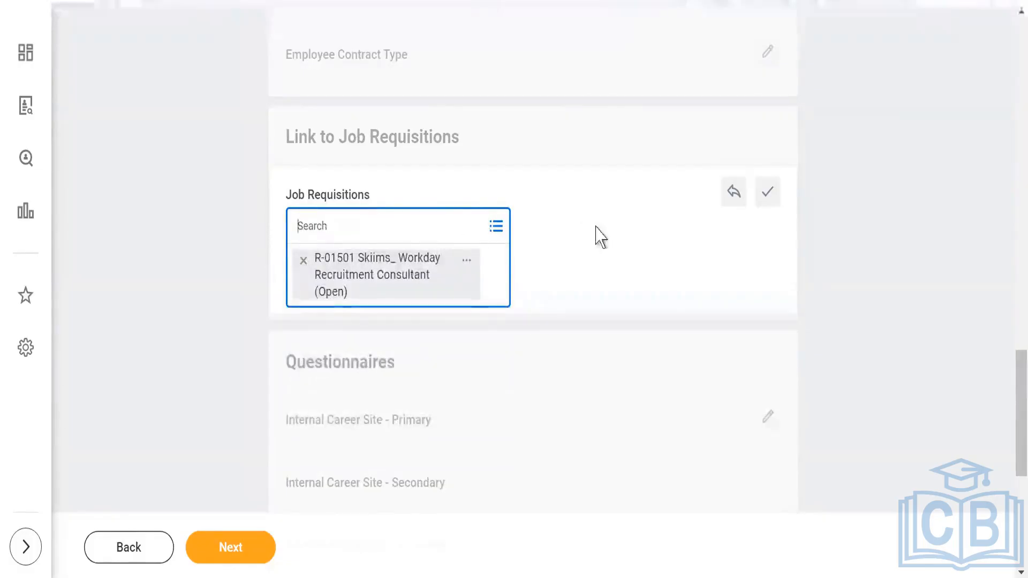
click(642, 246)
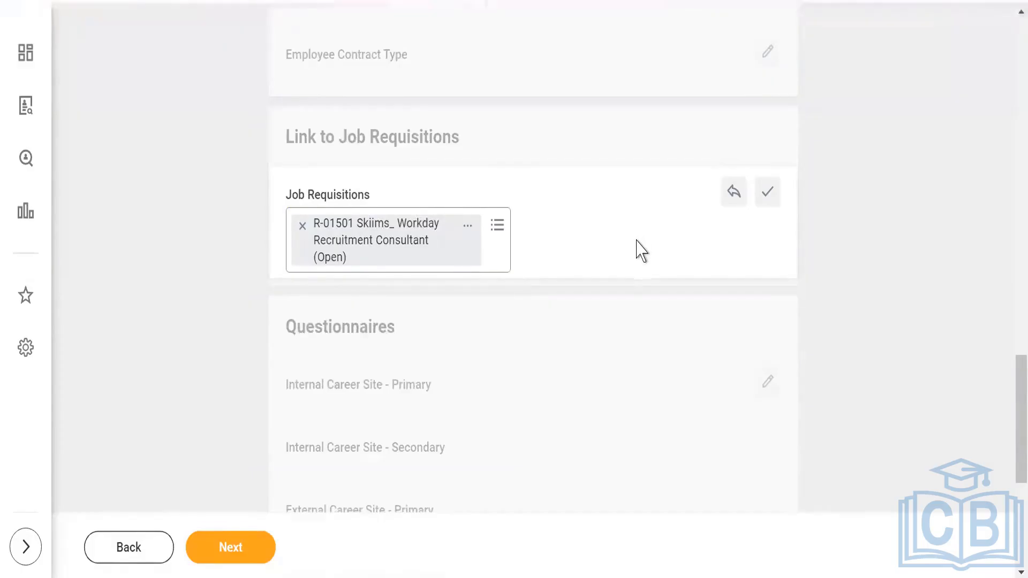
scroll(638, 251, down, 2)
scroll(634, 264, down, 4)
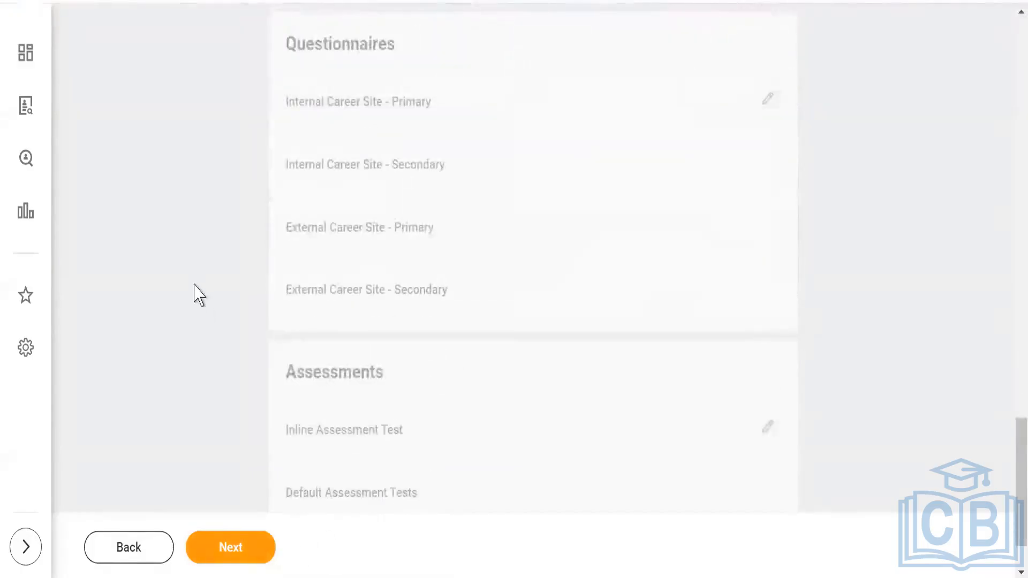
scroll(224, 428, down, 2)
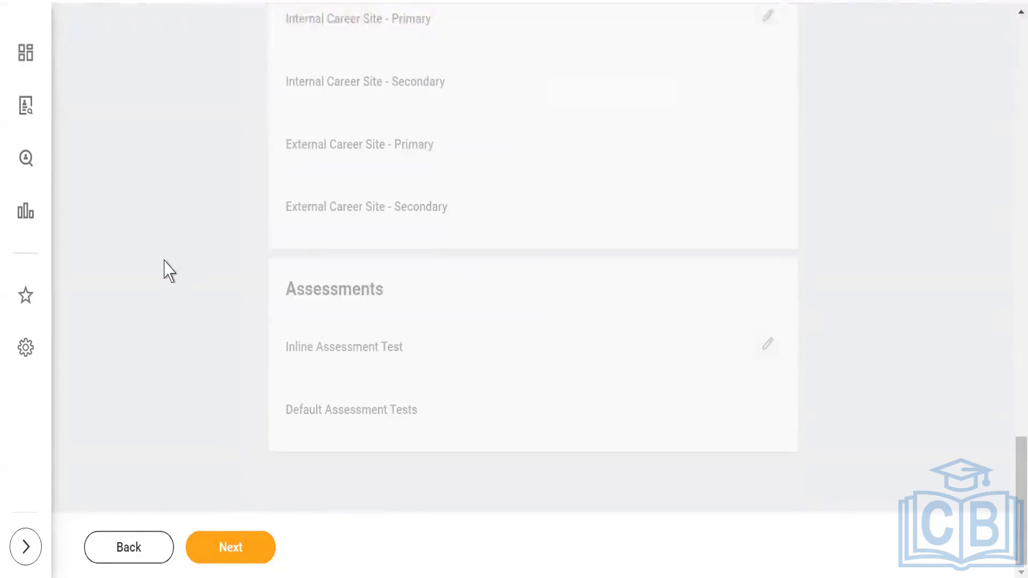
scroll(163, 262, up, 10)
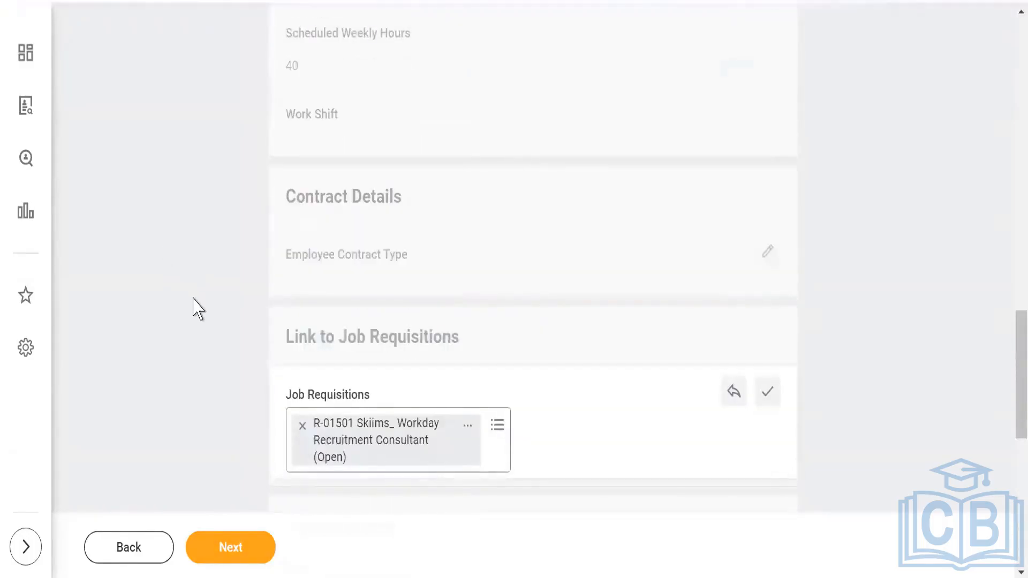
scroll(198, 309, up, 10)
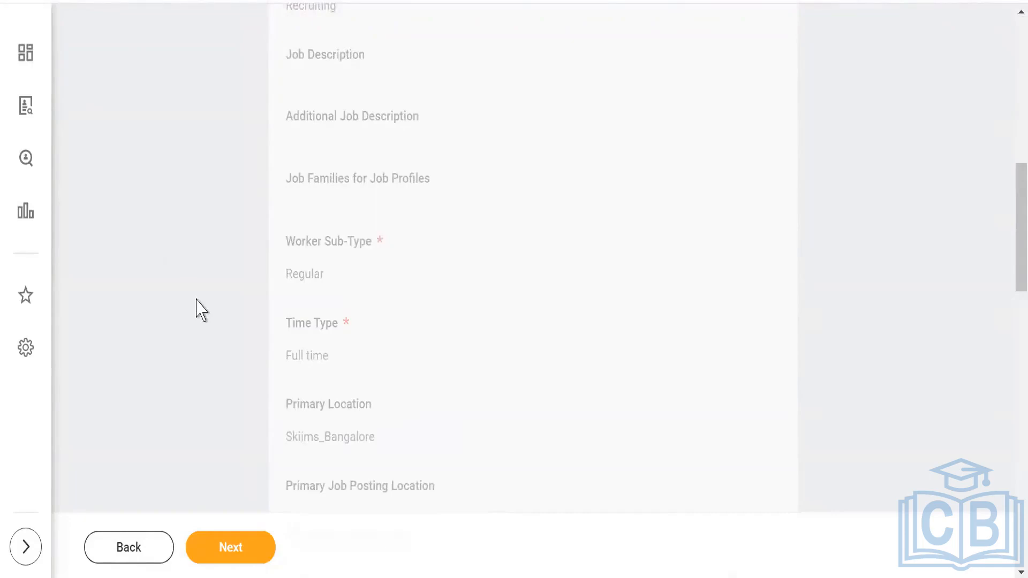
scroll(195, 308, down, 3)
scroll(195, 379, down, 2)
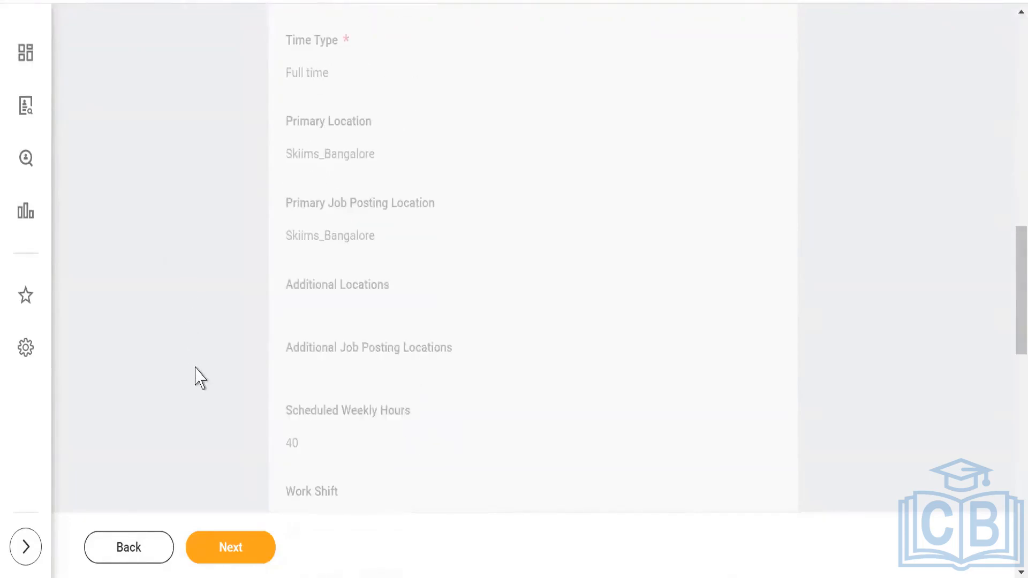
scroll(195, 380, down, 5)
Advance the requisition through Skills, Qualifications, Organizations and Attachments to Assign Roles.
scroll(195, 381, down, 3)
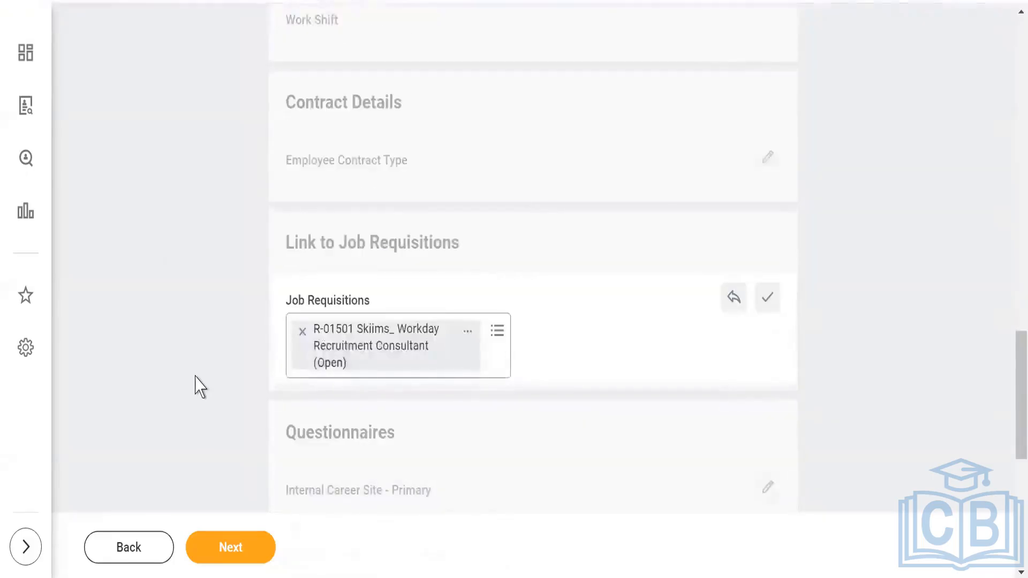
click(230, 549)
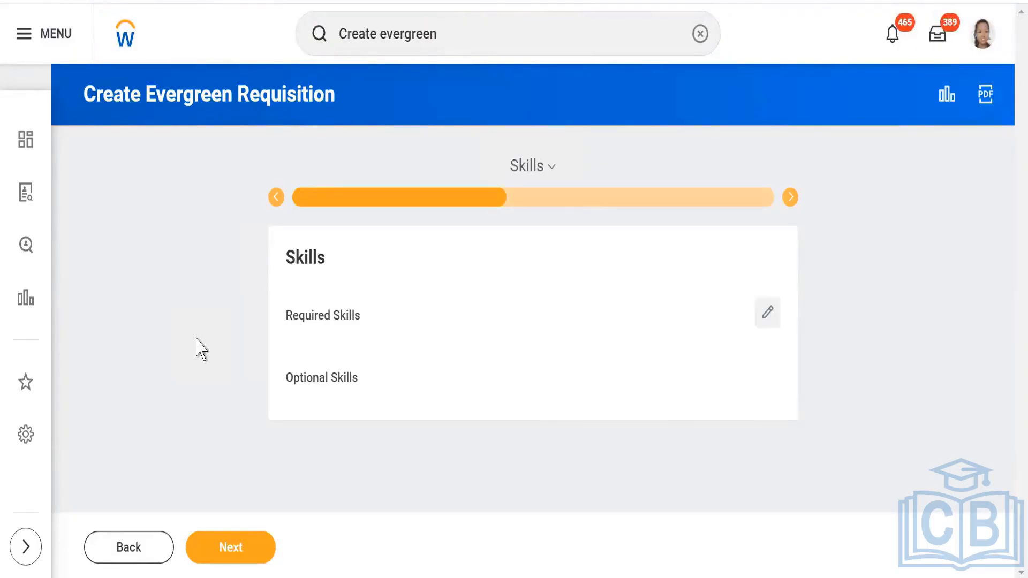
click(227, 549)
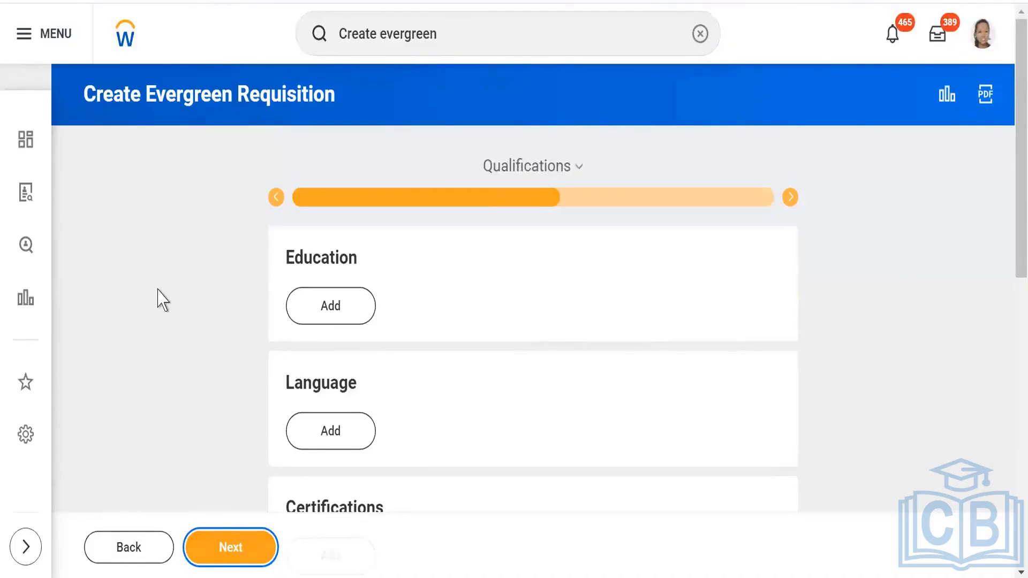
scroll(160, 299, down, 2)
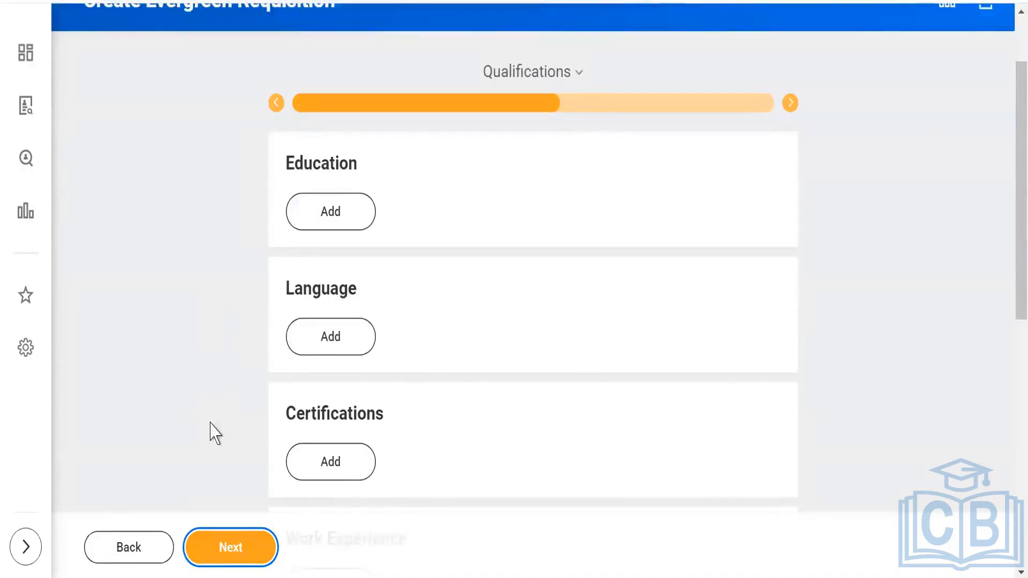
click(220, 555)
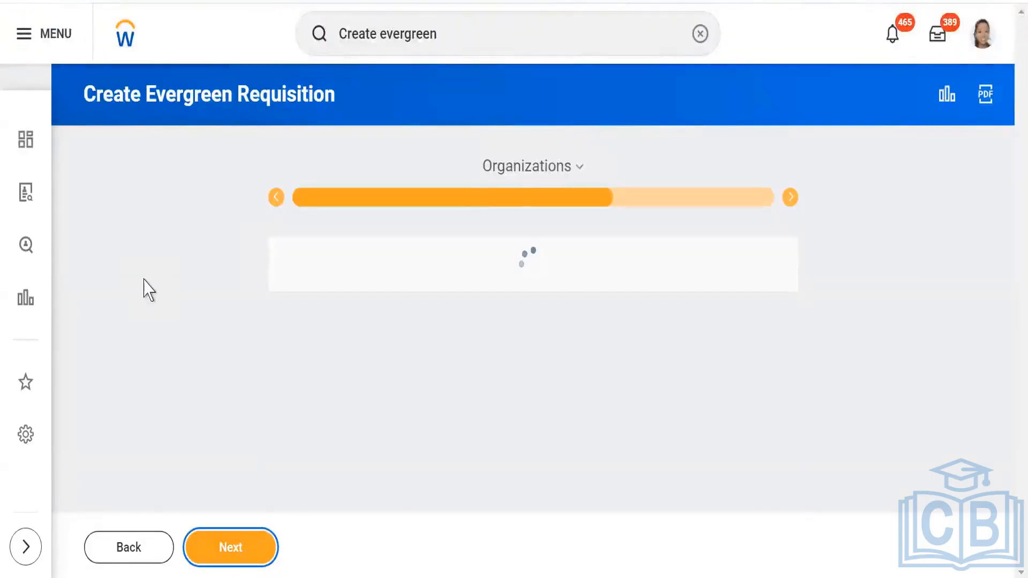
scroll(145, 289, down, 8)
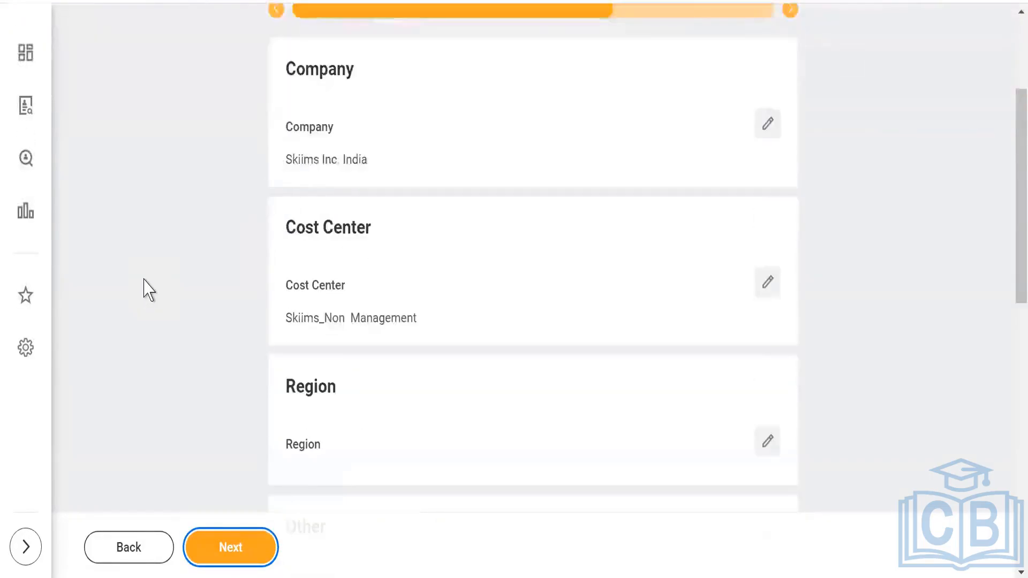
scroll(146, 289, down, 7)
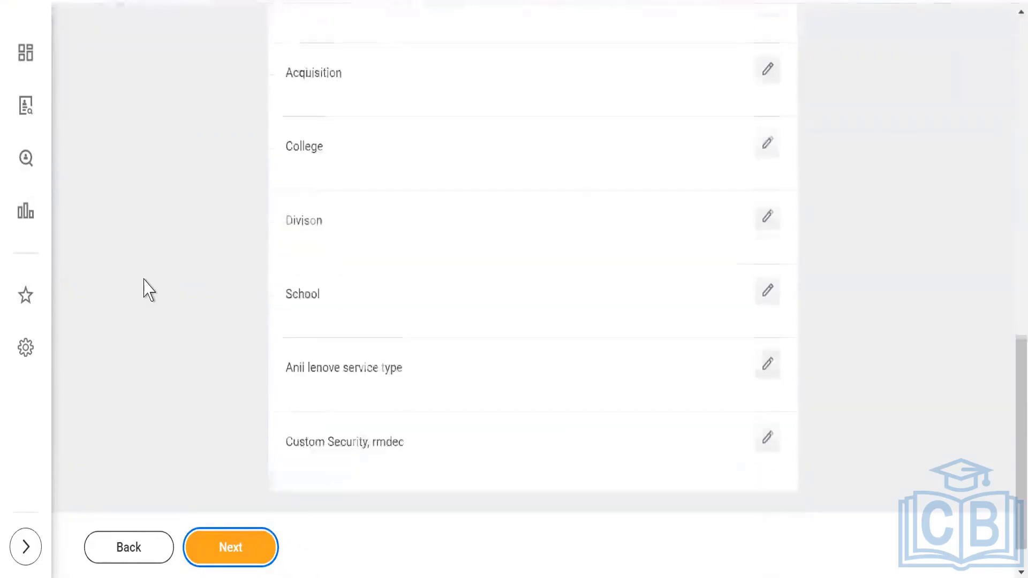
click(215, 541)
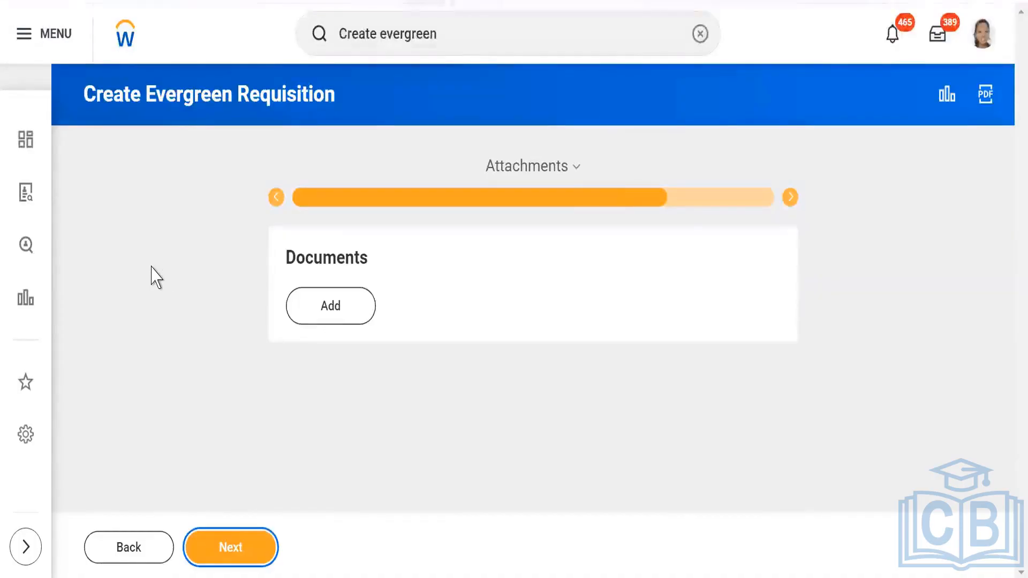
click(239, 542)
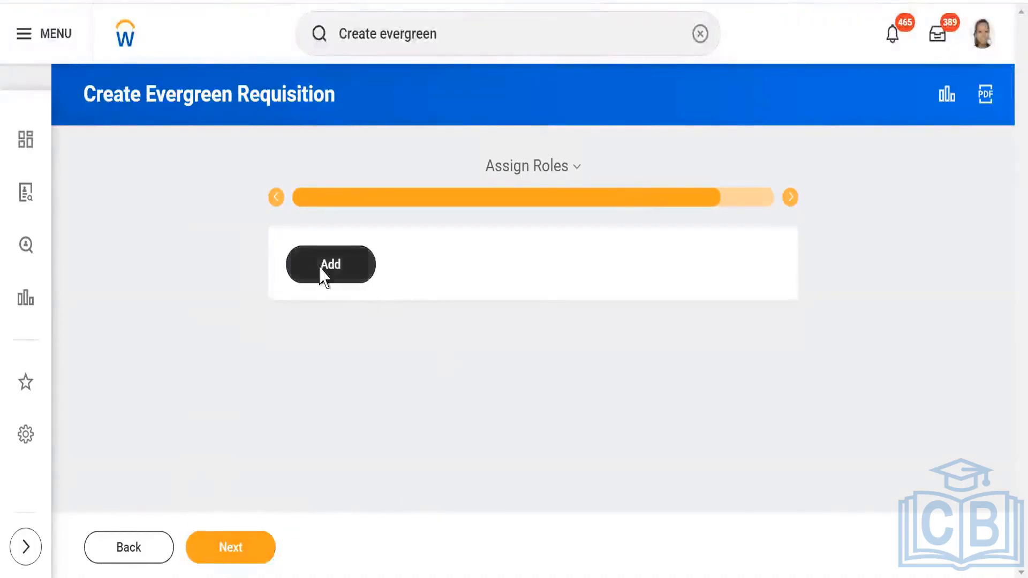
Add a role assignment row with the role Primary Recruiter_Skiims.
click(324, 276)
click(426, 310)
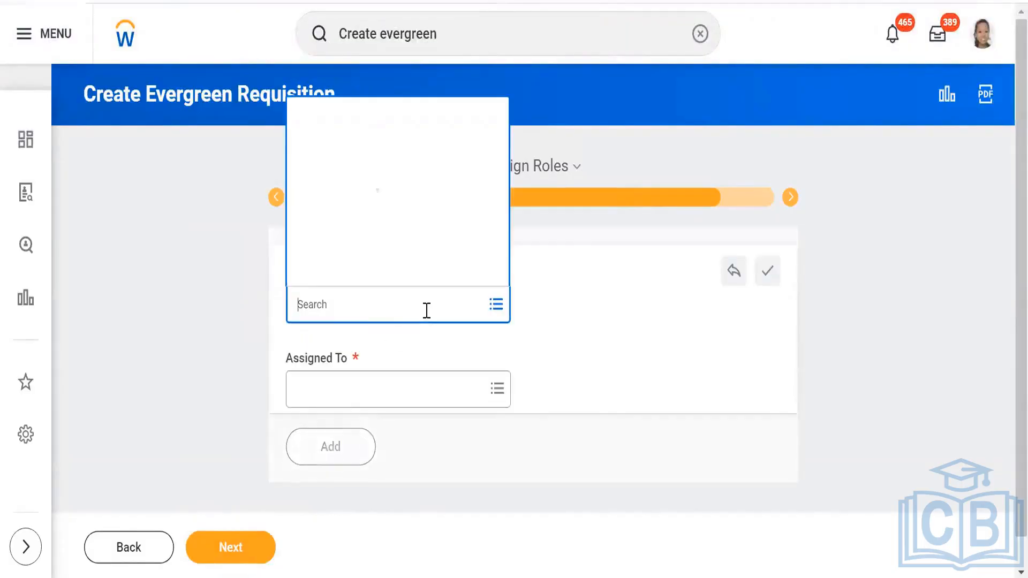
text(prima)
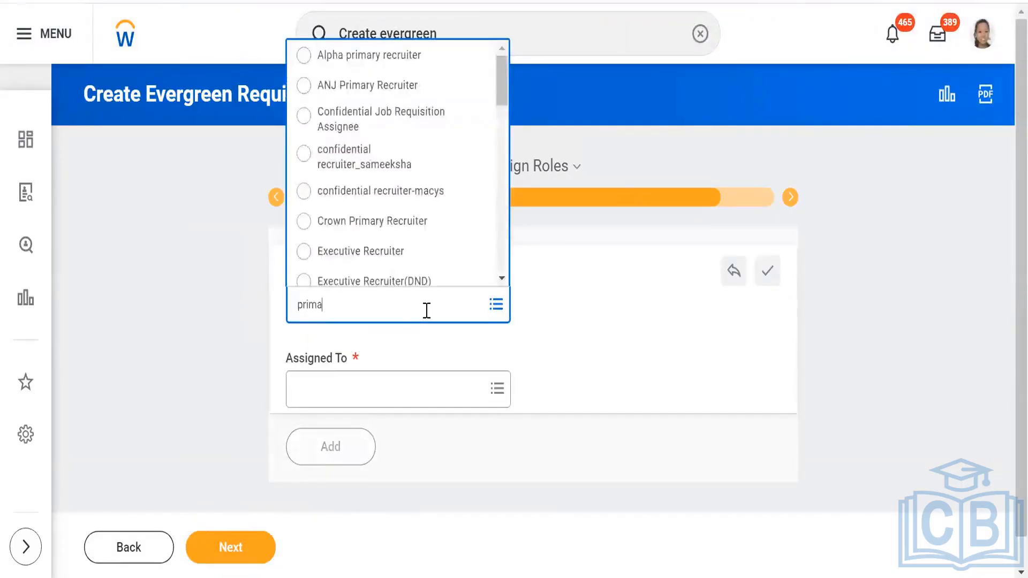
text(r)
key(Return)
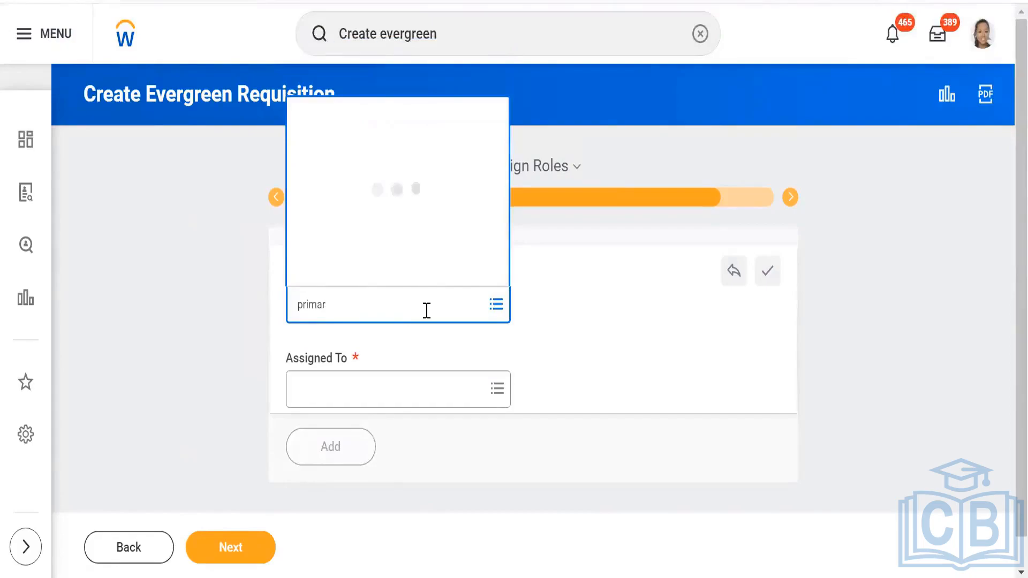
double_click(296, 301)
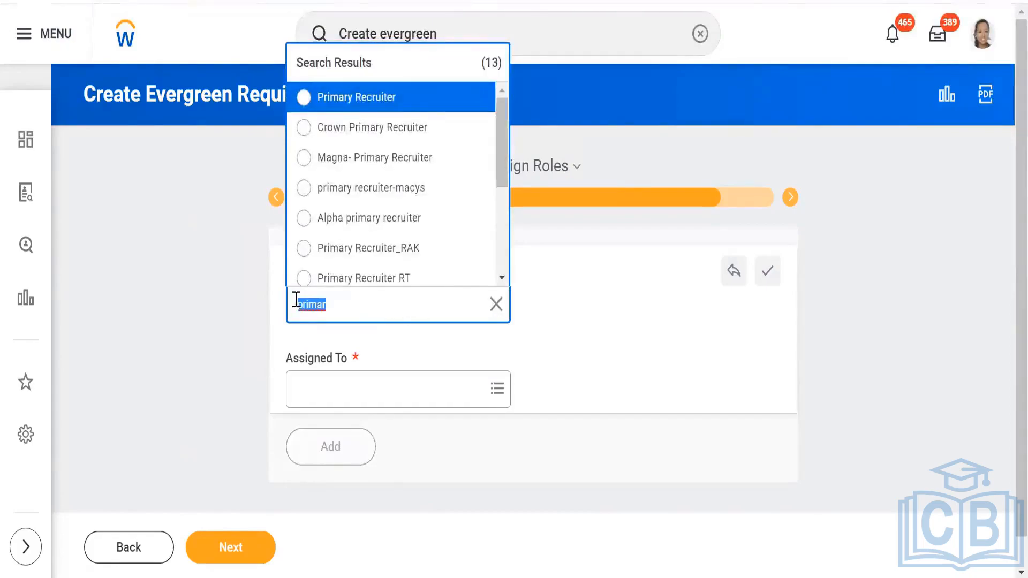
text(skiims)
key(Return)
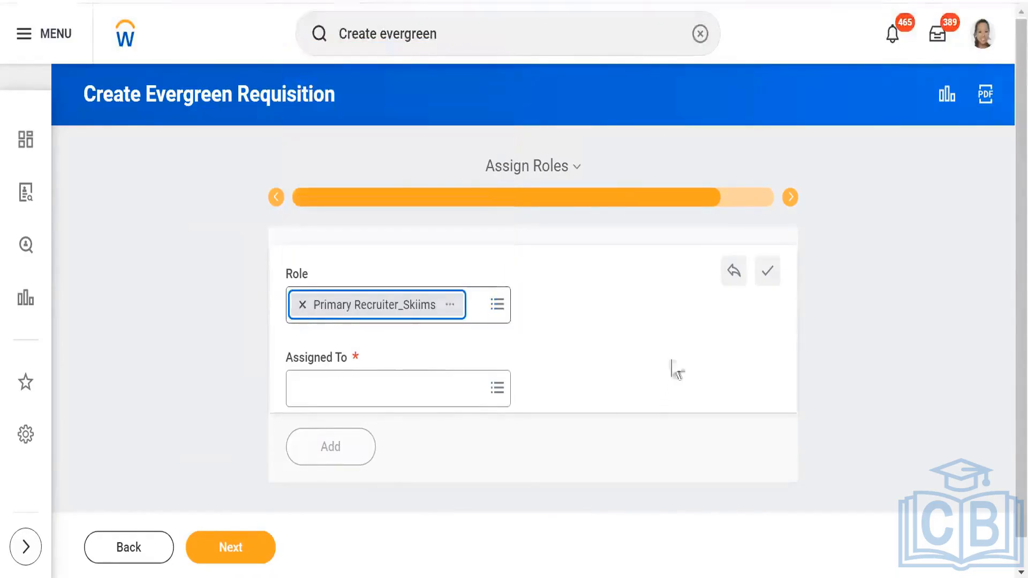
Assign the role to the P-00244 Consultant position's worker and continue to the summary.
click(390, 389)
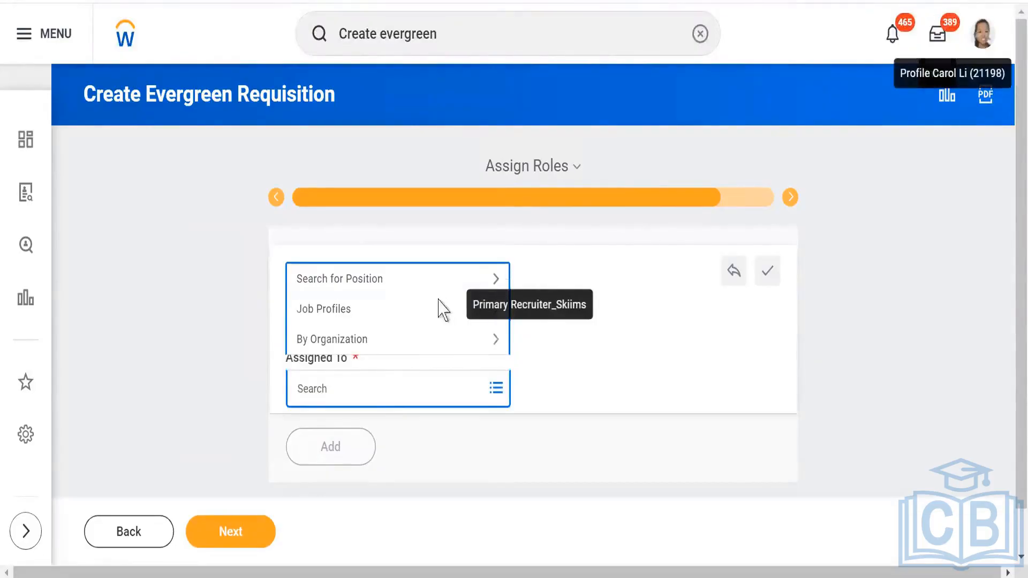
text(ca)
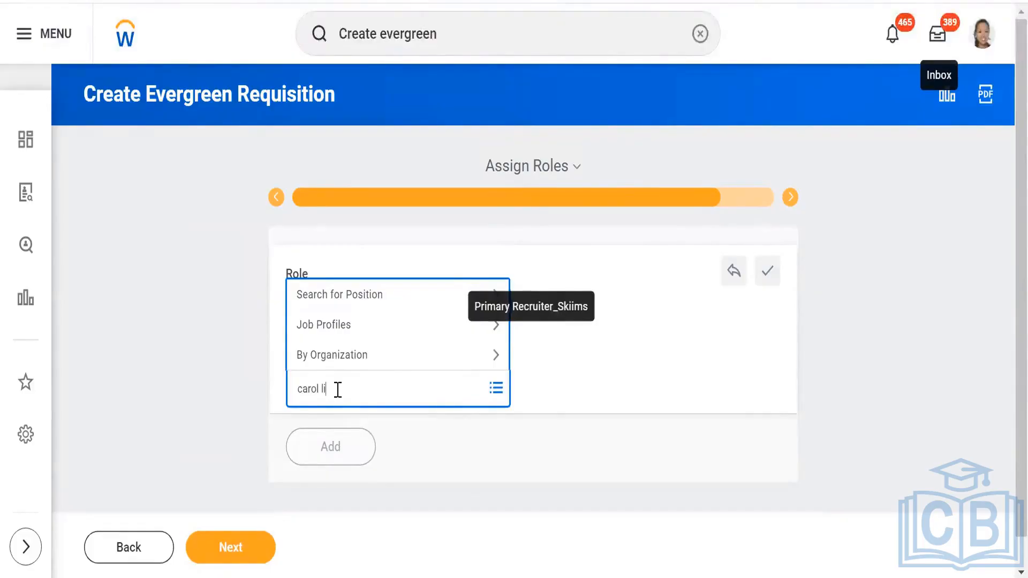
text(rol li)
key(Return)
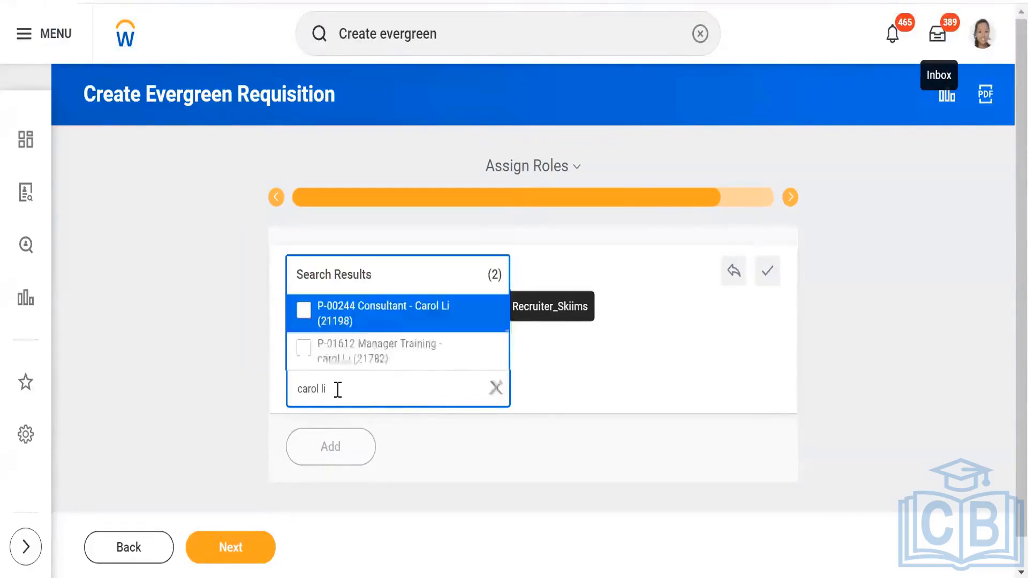
click(363, 320)
click(192, 361)
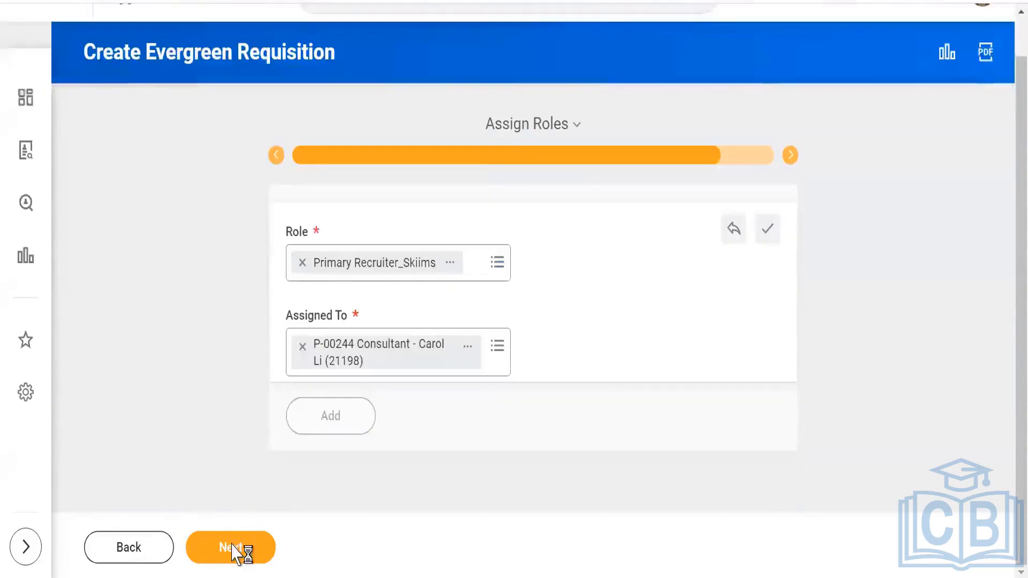
click(232, 547)
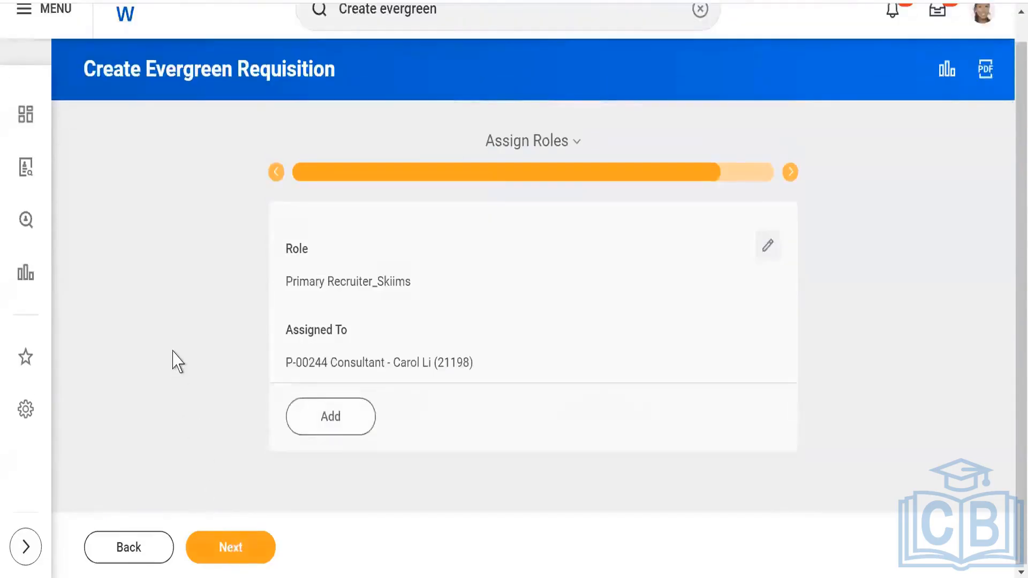
Submit the evergreen requisition from the summary and open its Review task.
scroll(172, 360, down, 12)
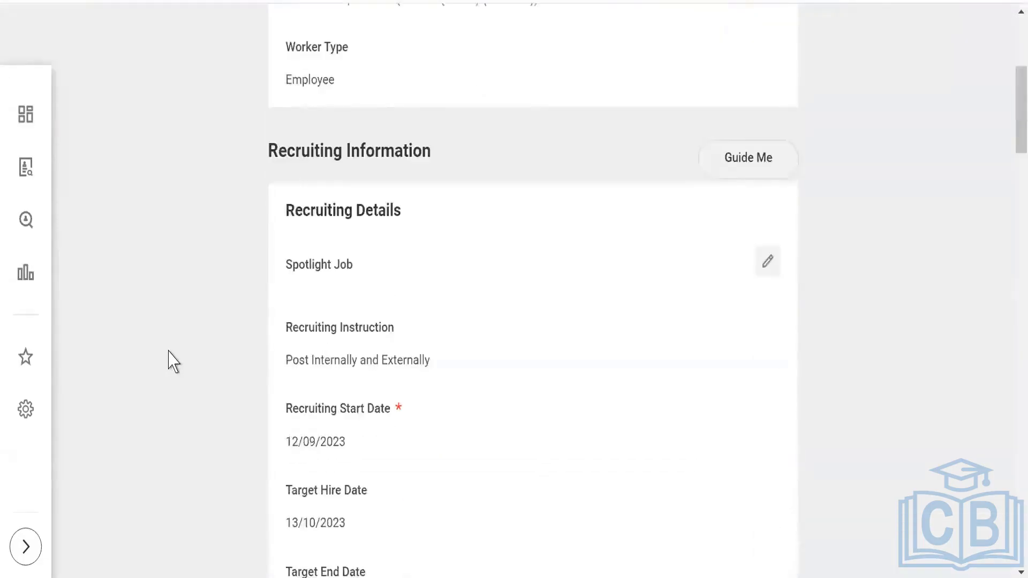
scroll(172, 360, down, 20)
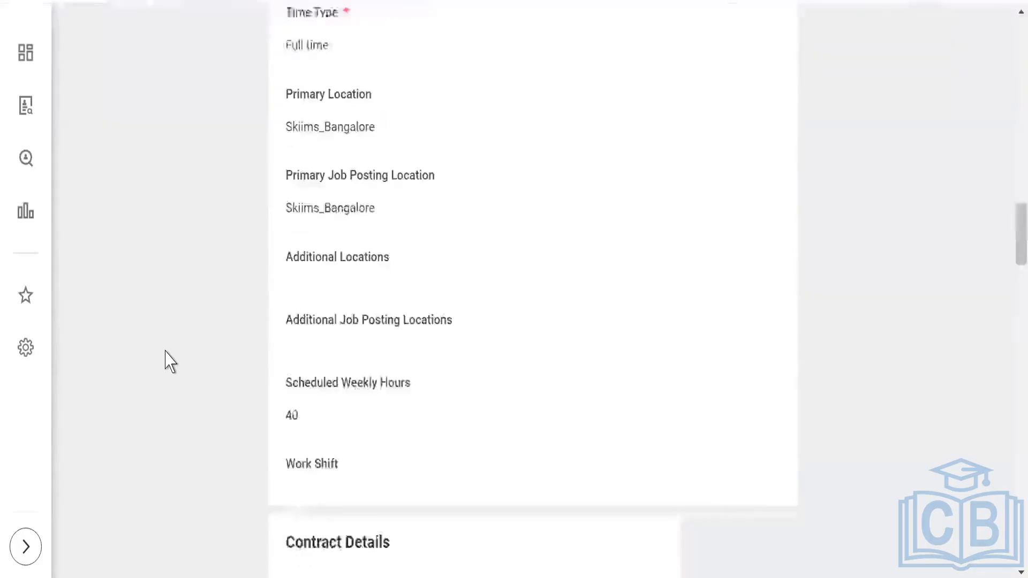
scroll(167, 362, down, 5)
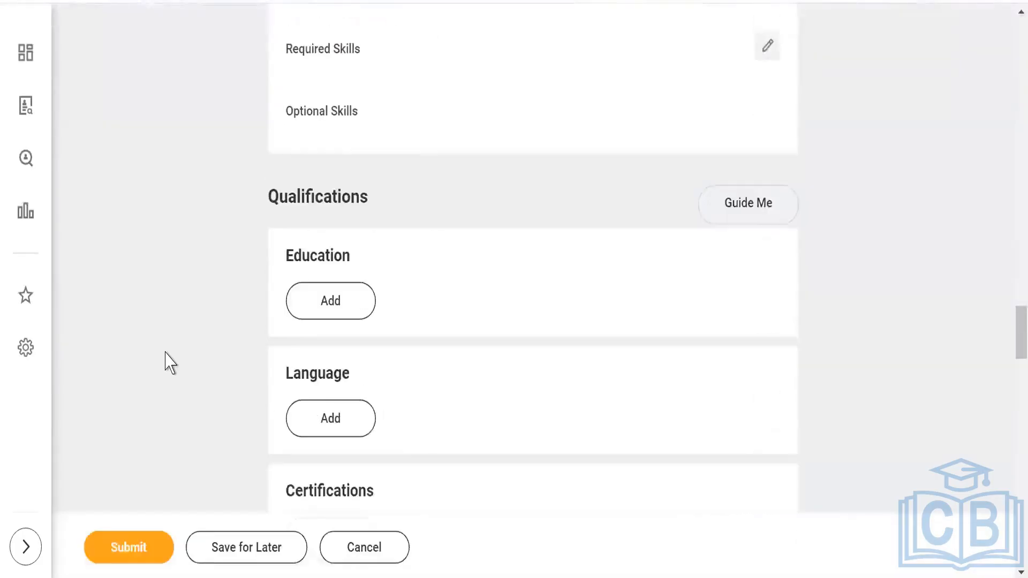
click(133, 546)
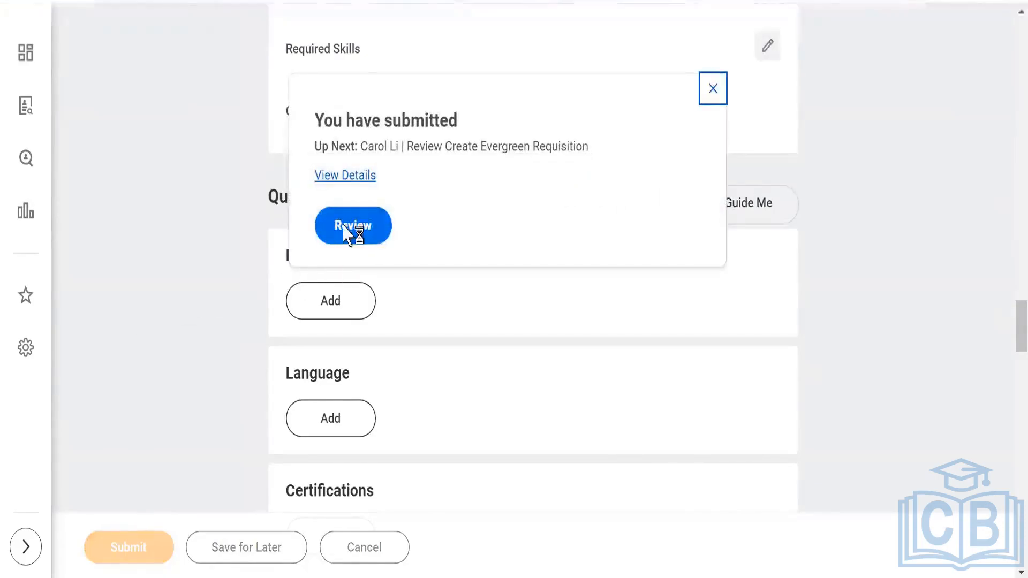
click(352, 227)
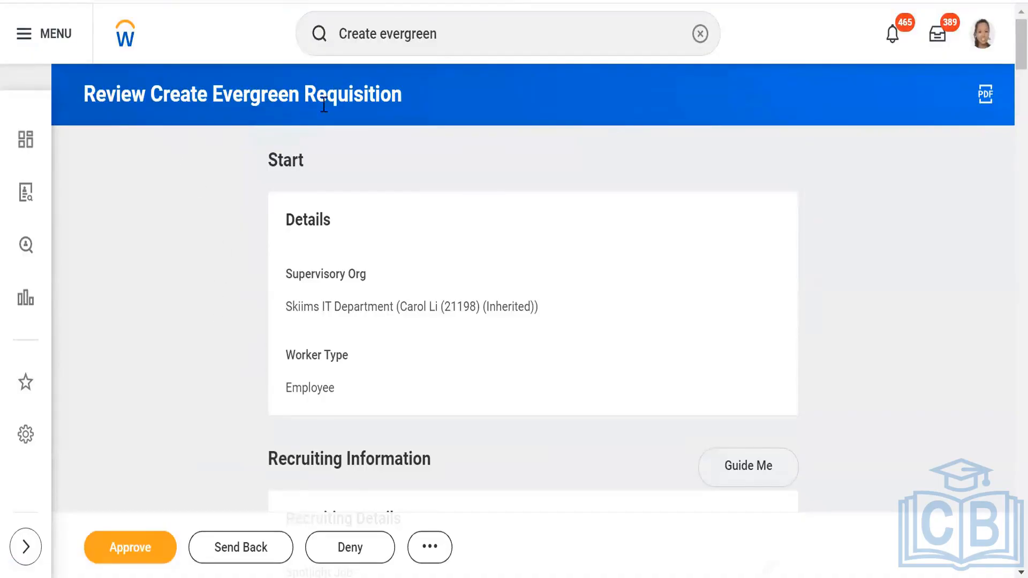
scroll(134, 508, down, 5)
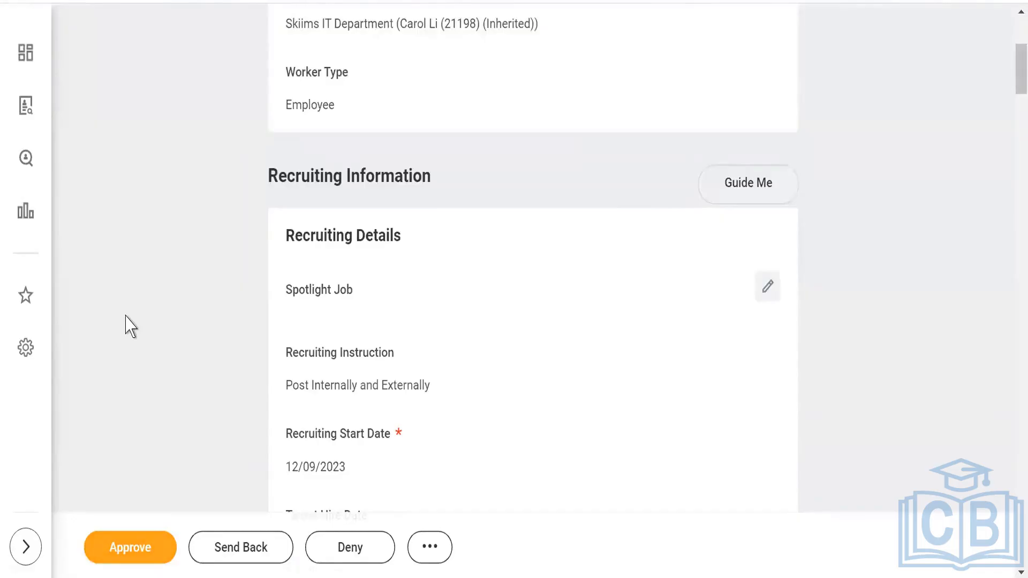
scroll(153, 307, up, 5)
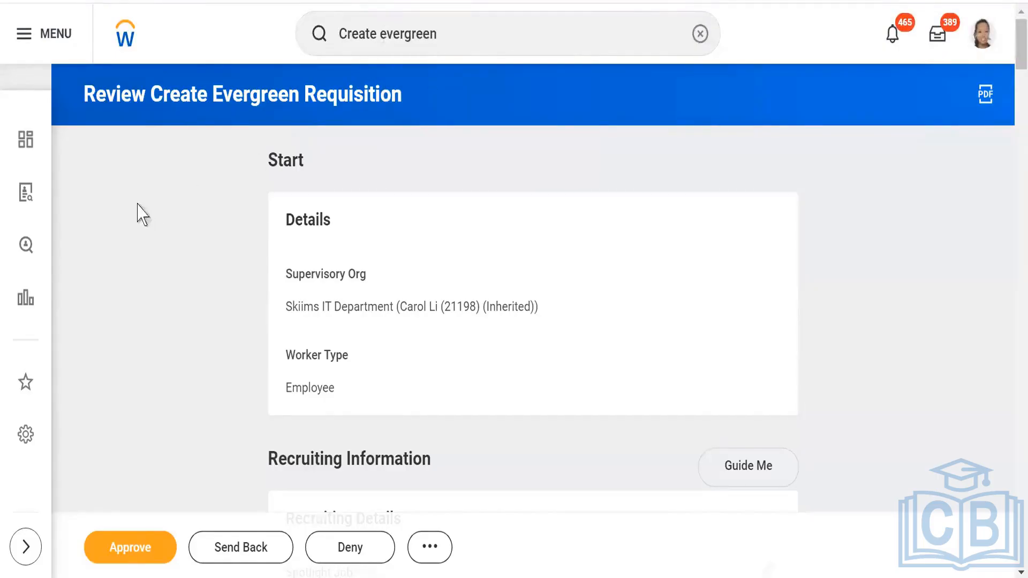
Duplicate the browser tab and open the SKIIMS evergreen definition via 'BP:evergreen skiims'.
right_click(325, 0)
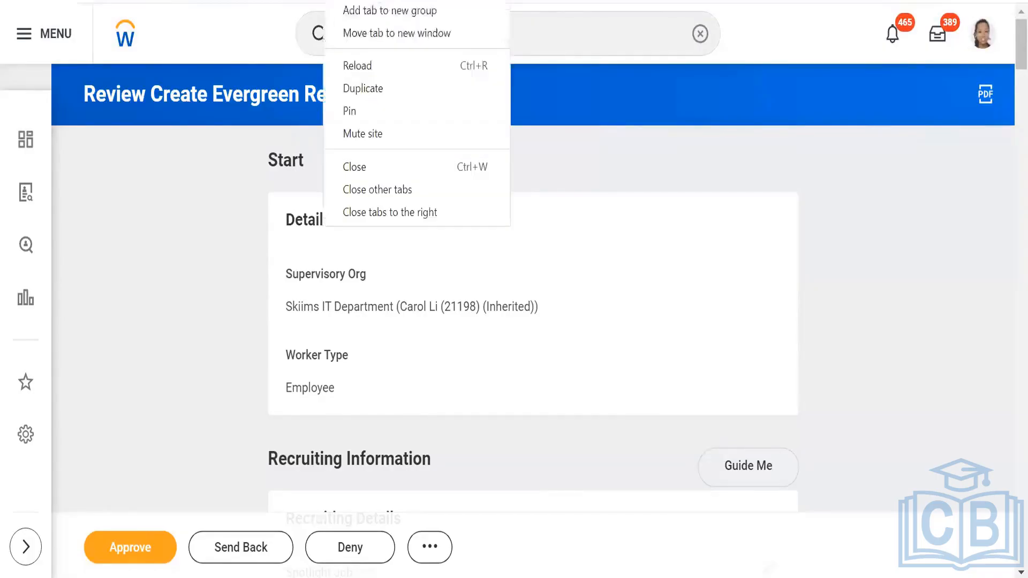
click(361, 90)
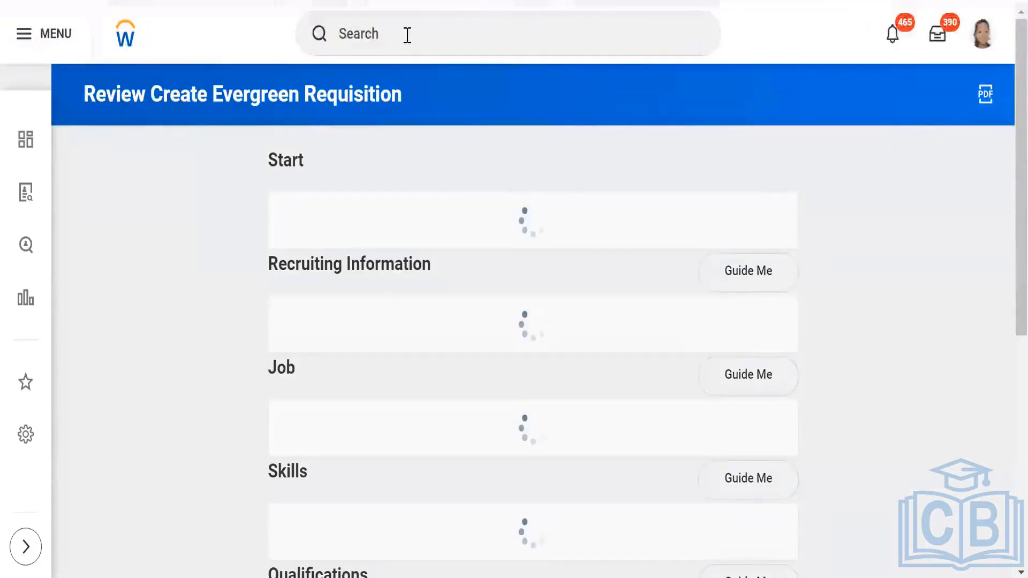
click(407, 35)
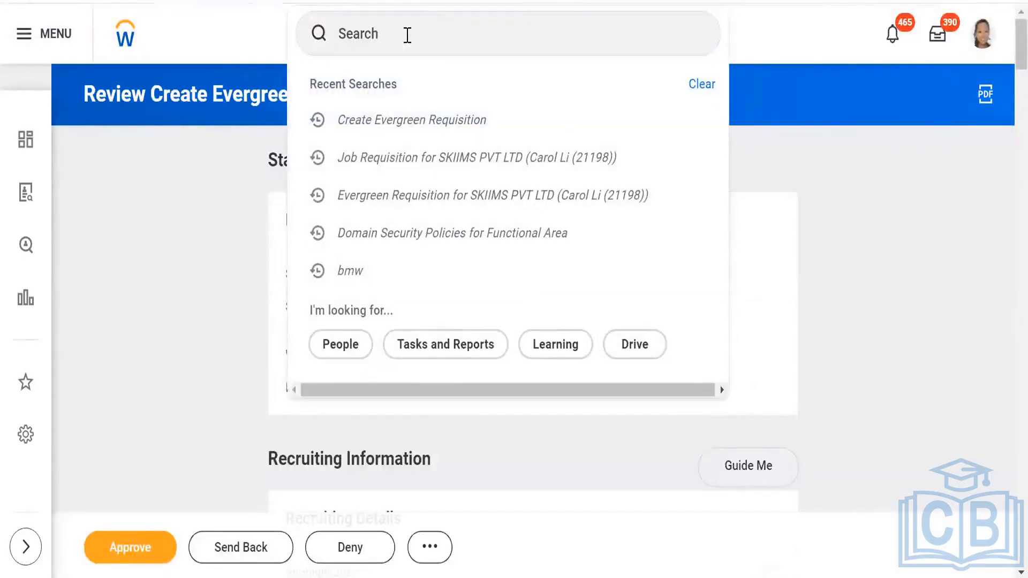
click(125, 41)
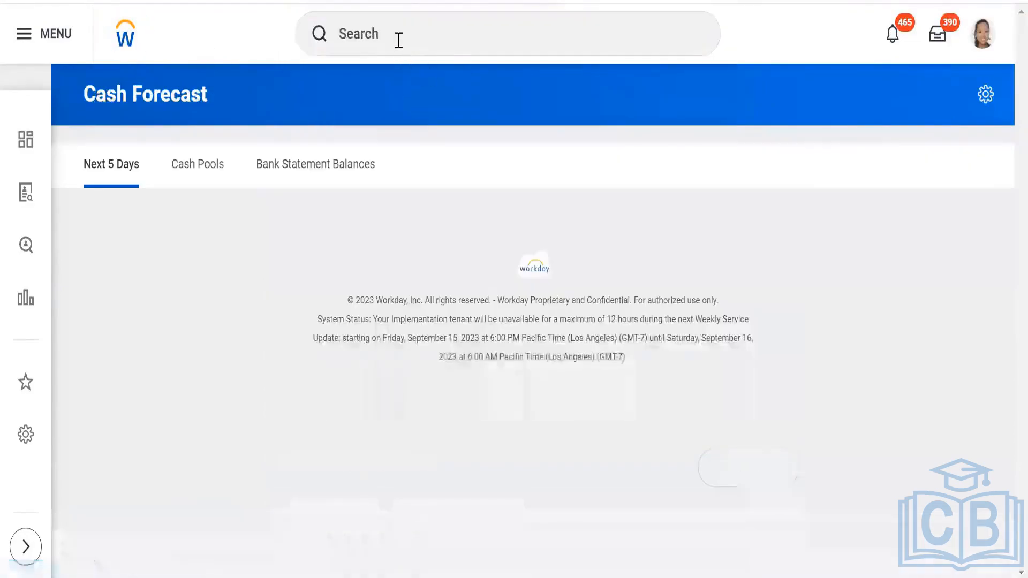
click(398, 38)
text(B)
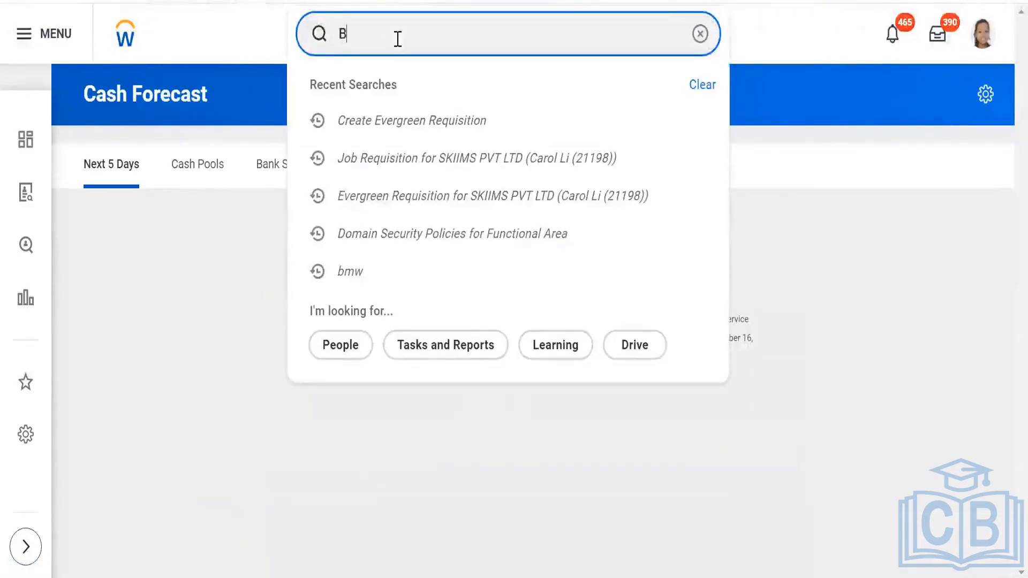
text(P:e)
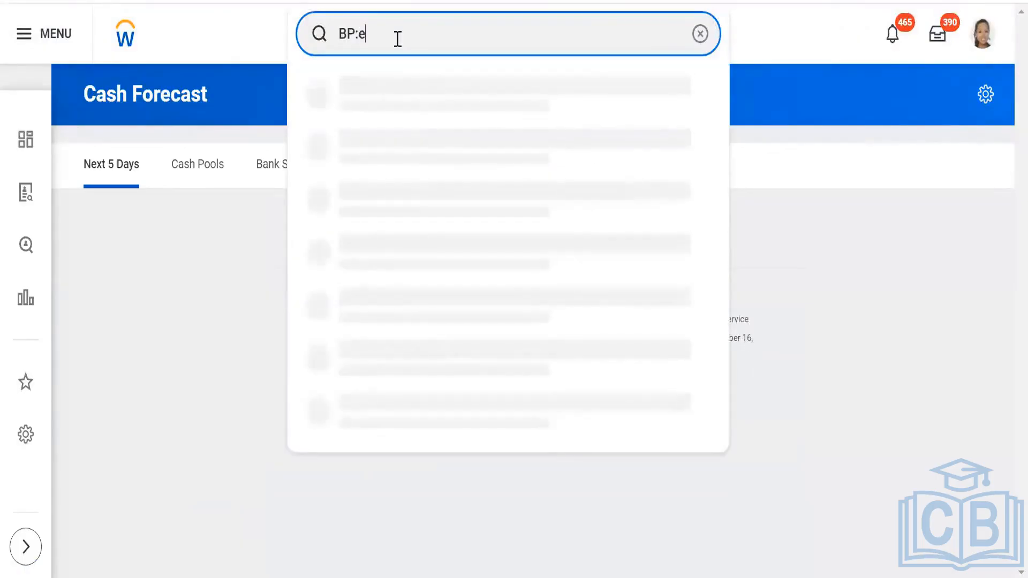
text(vergreen)
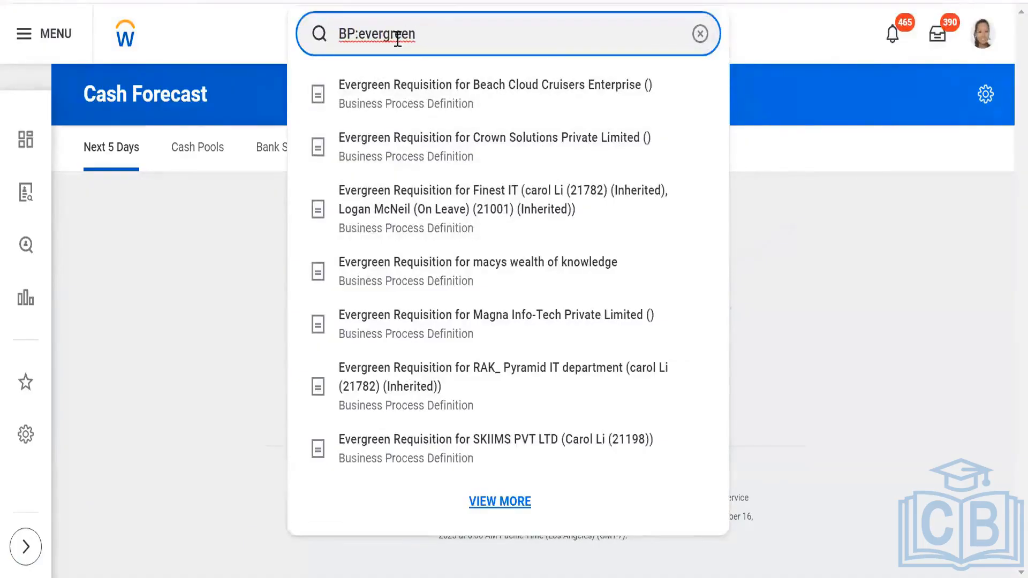
text( skiims)
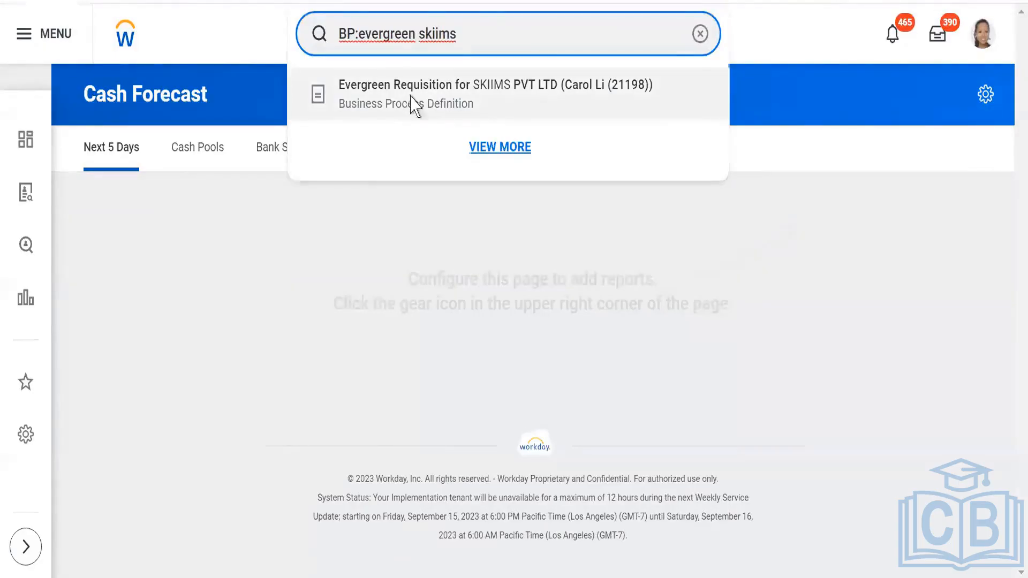
click(413, 104)
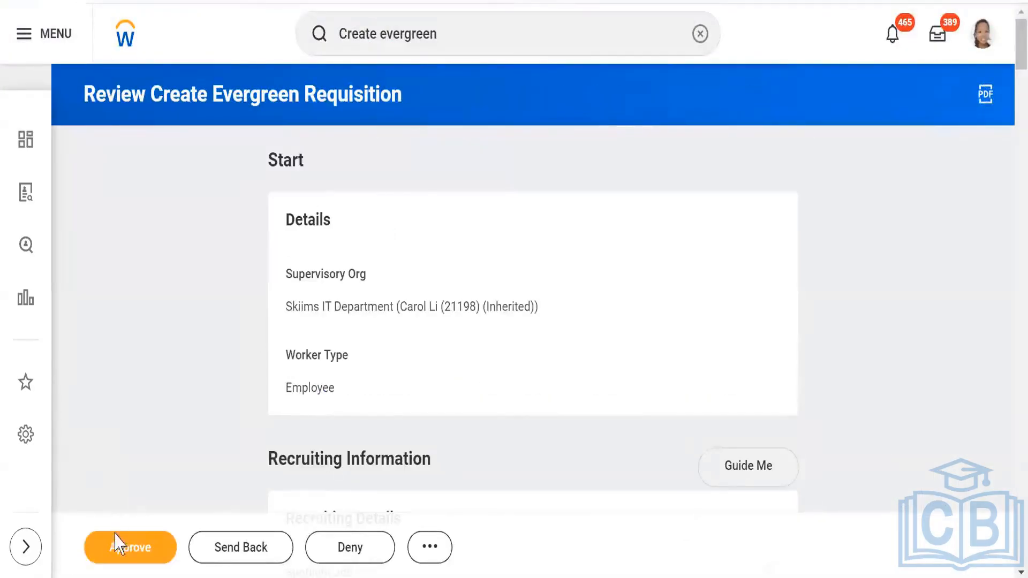
Approve the evergreen requisition review and open the R-01510 Requisition Compensation Change form.
click(127, 535)
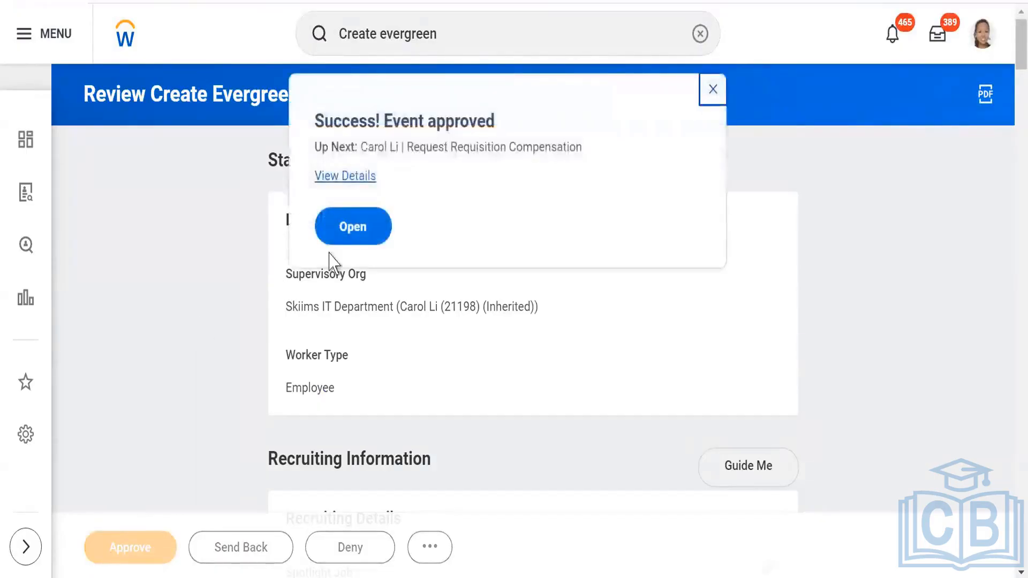
click(352, 230)
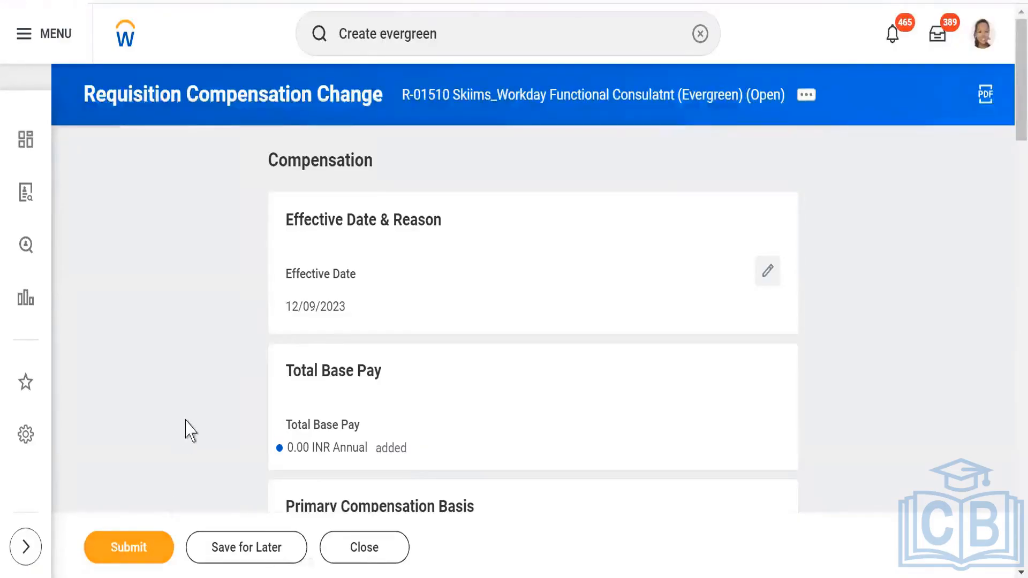
scroll(187, 423, down, 5)
Set Guidelines' Compensation Package to Skiims -Compensation Package and submit the compensation change.
click(136, 548)
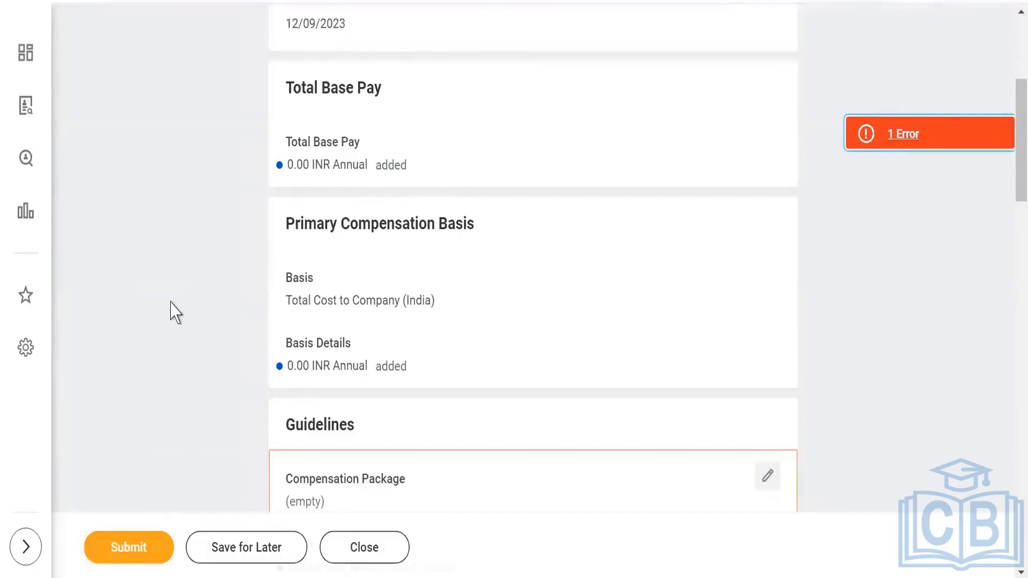
scroll(174, 311, down, 3)
scroll(246, 349, down, 3)
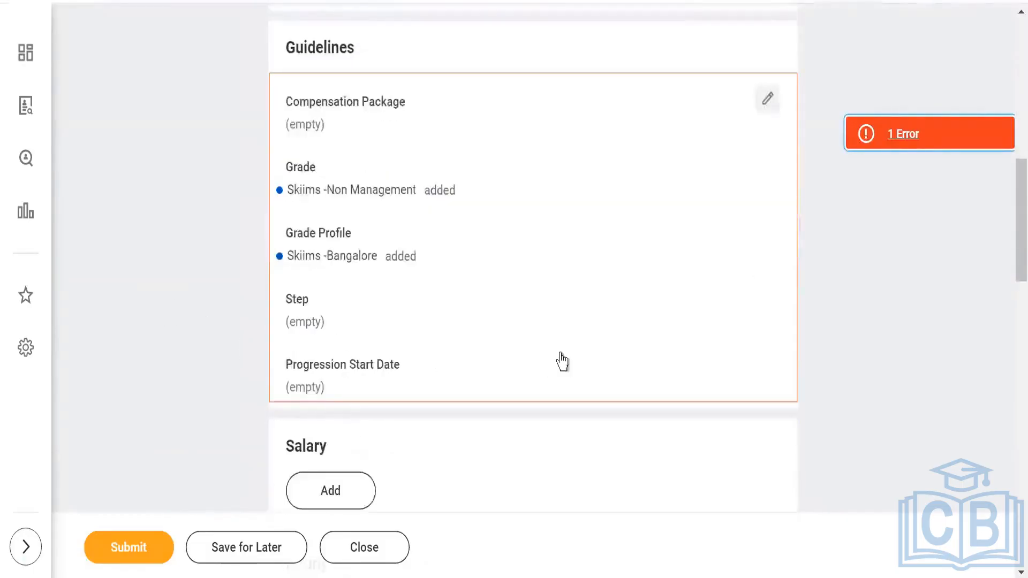
click(776, 98)
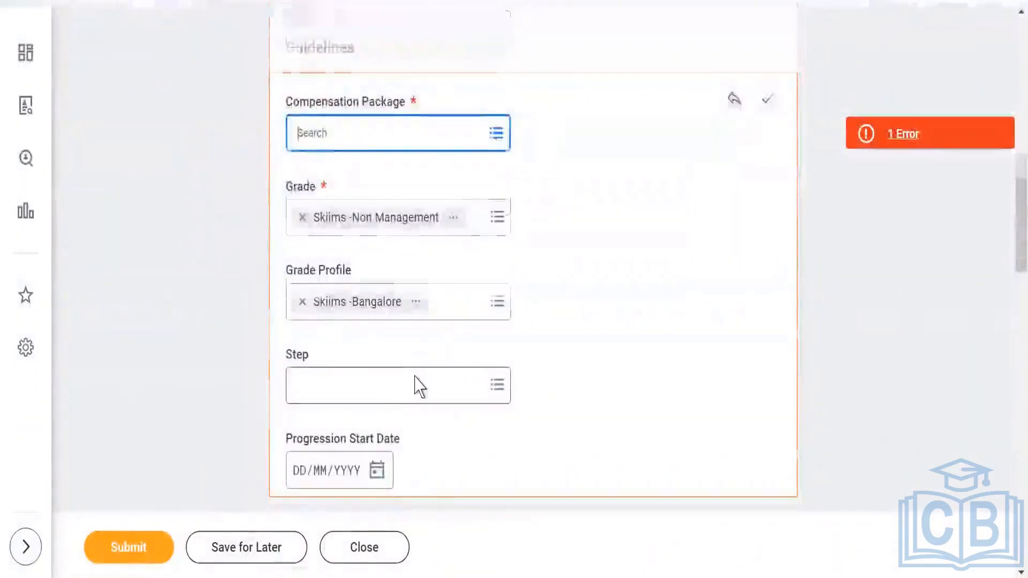
scroll(415, 385, down, 3)
scroll(410, 382, up, 2)
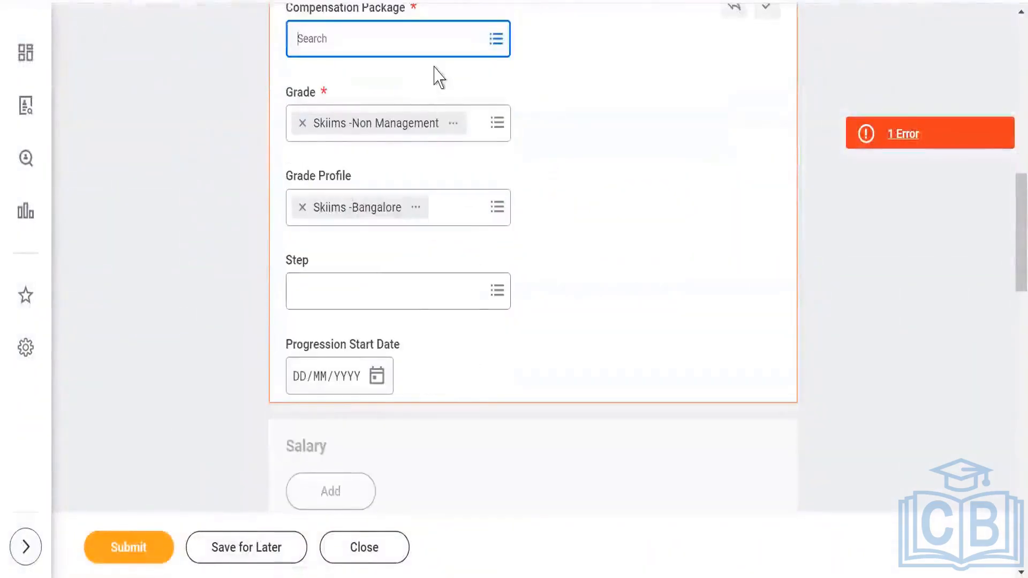
click(490, 41)
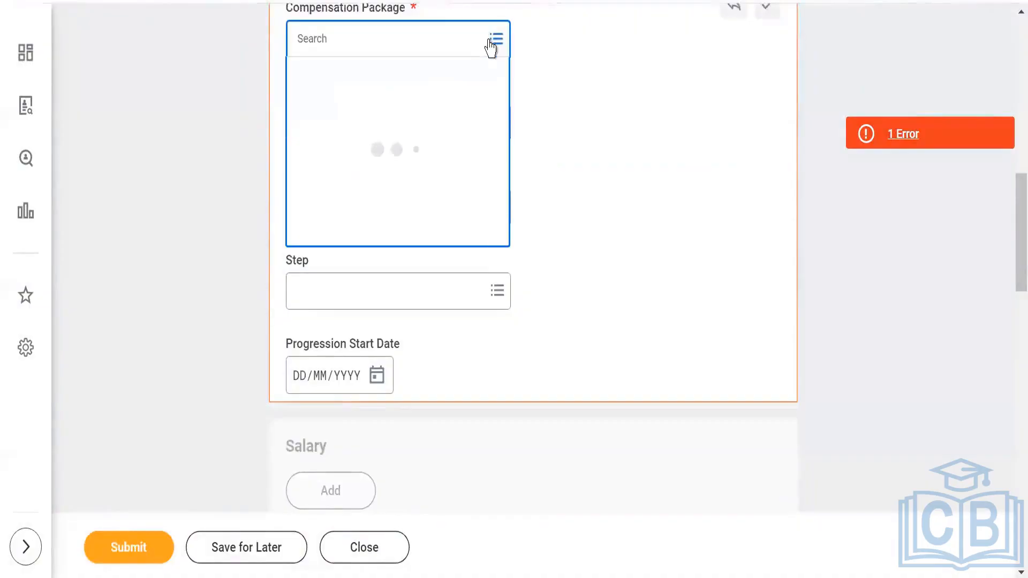
text(skii)
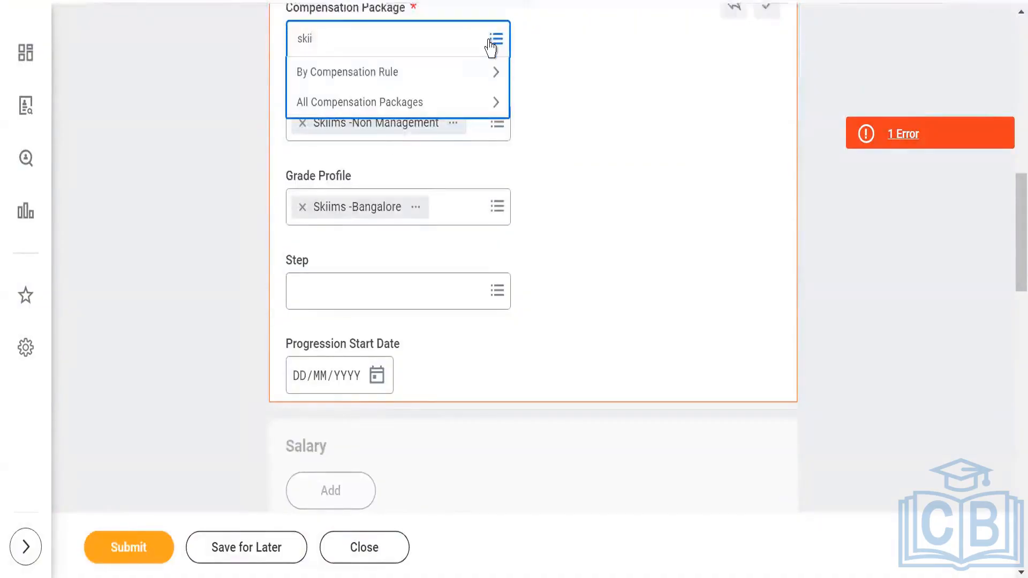
key(Return)
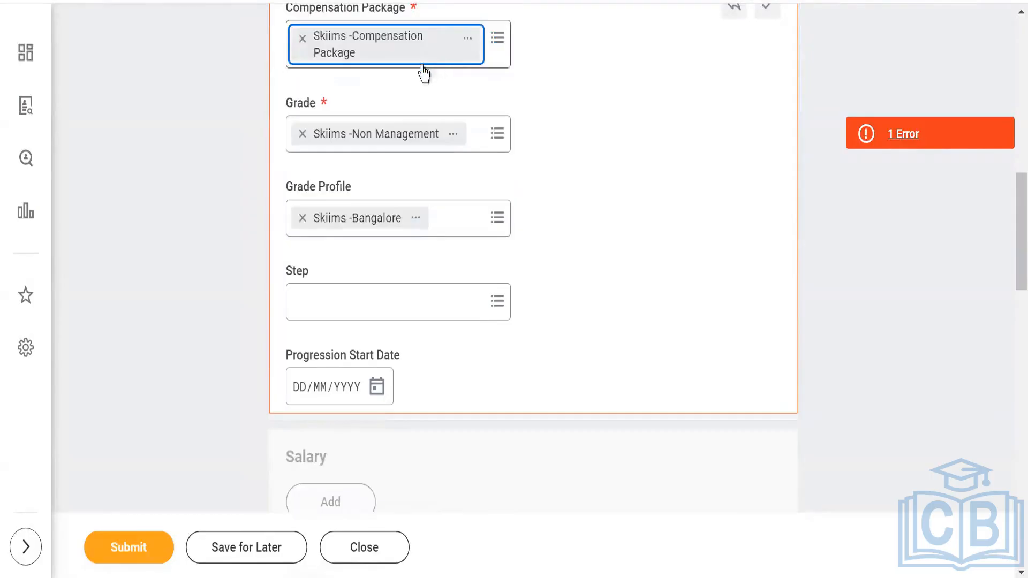
click(152, 144)
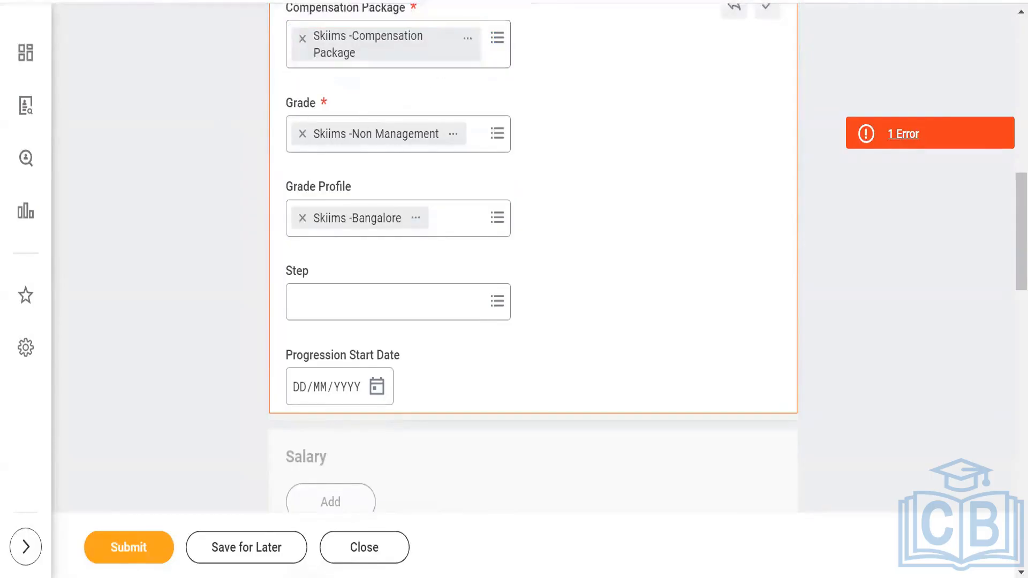
click(135, 557)
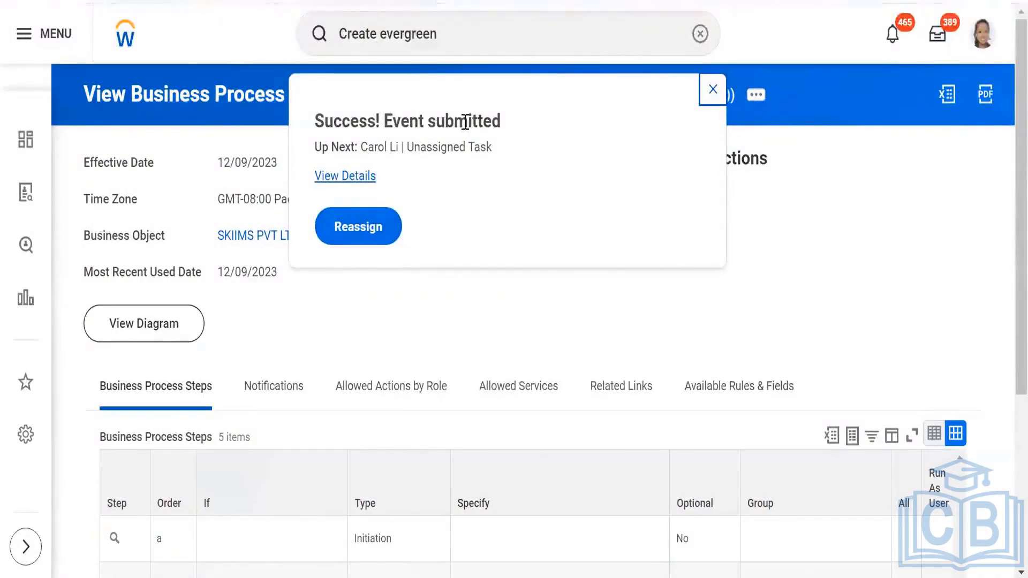
Inspect the submitted event's Details and Process history, then finish with Done.
click(343, 176)
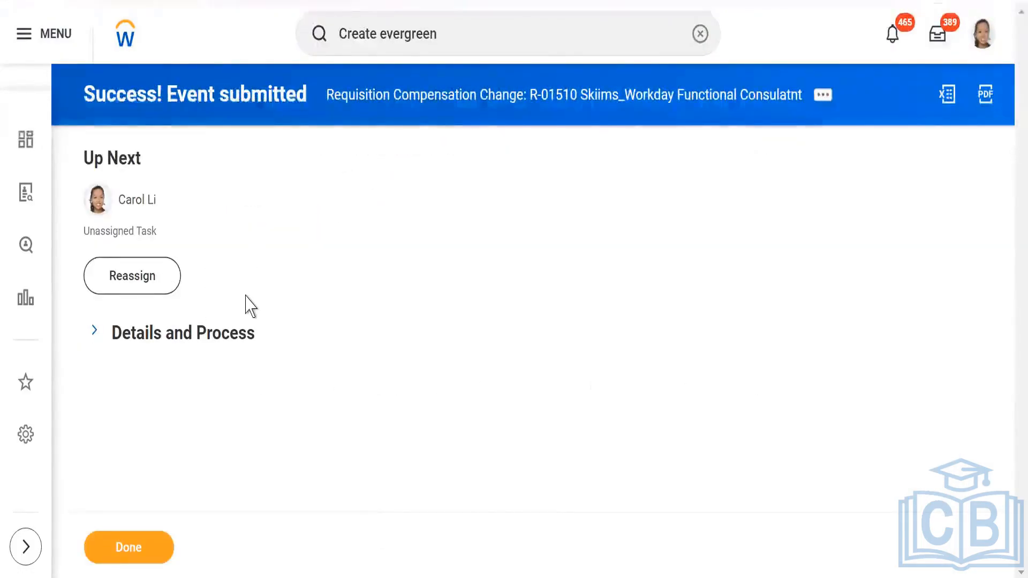
click(94, 332)
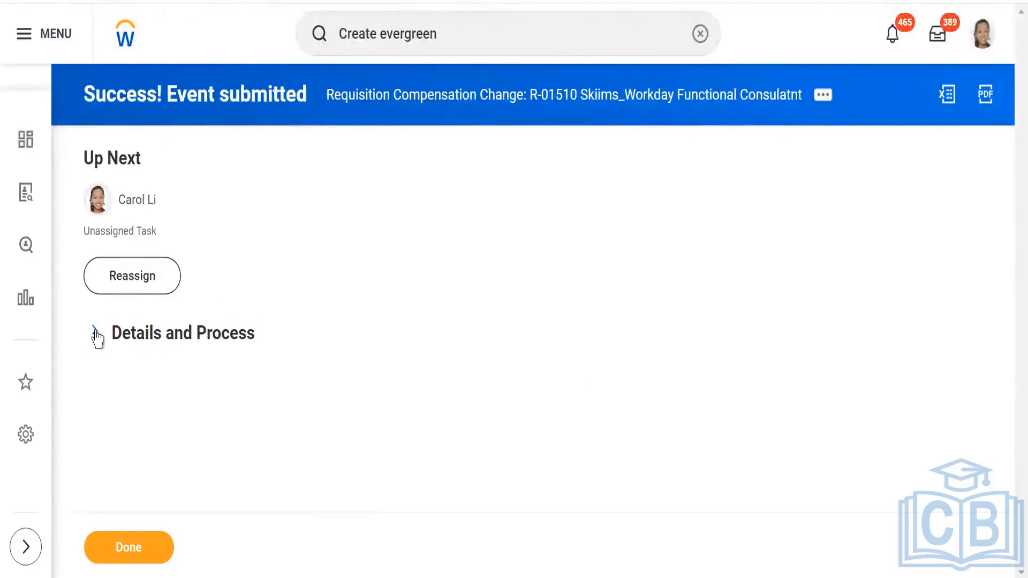
scroll(263, 353, down, 3)
scroll(251, 346, down, 1)
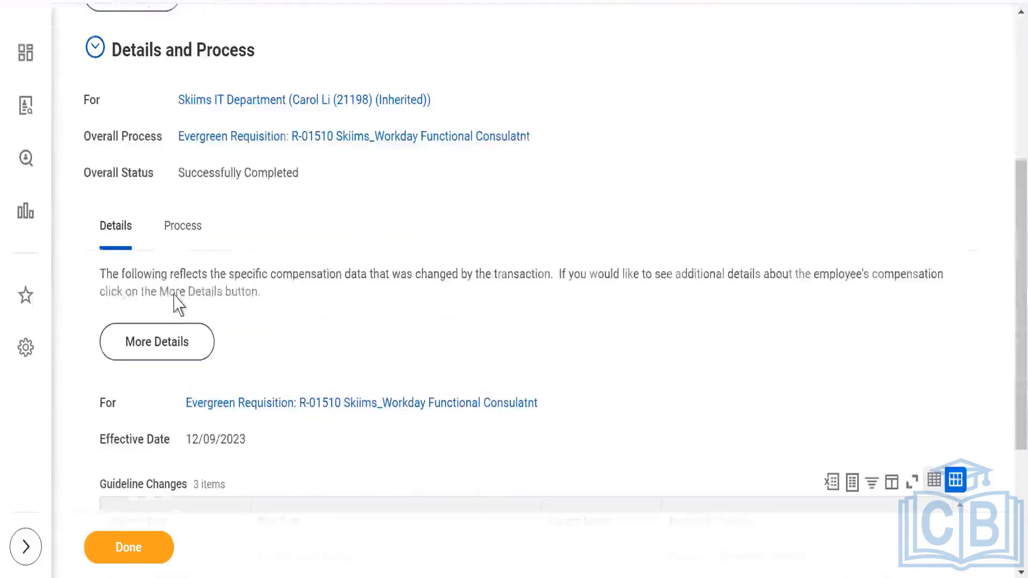
click(176, 230)
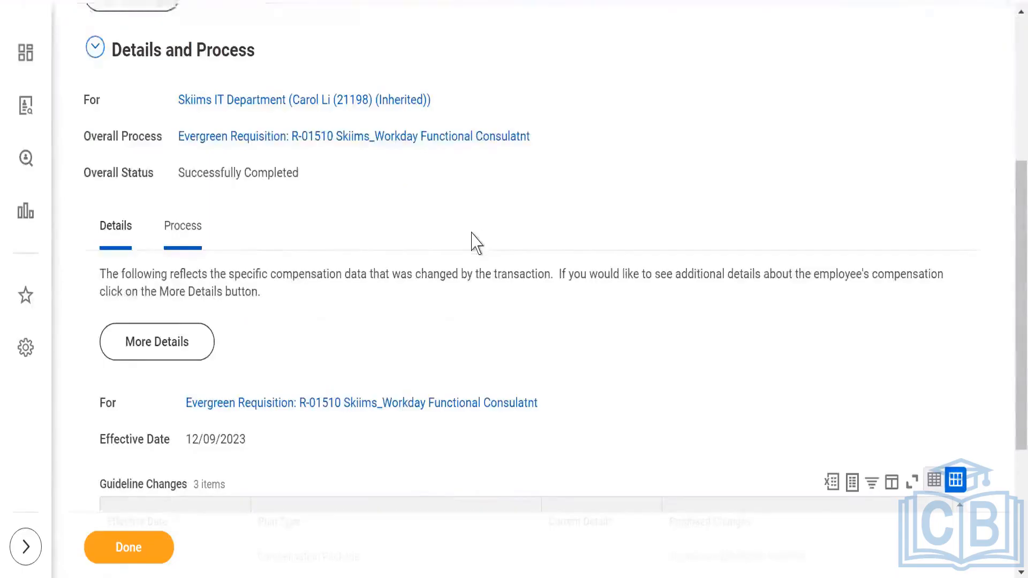
scroll(476, 241, down, 3)
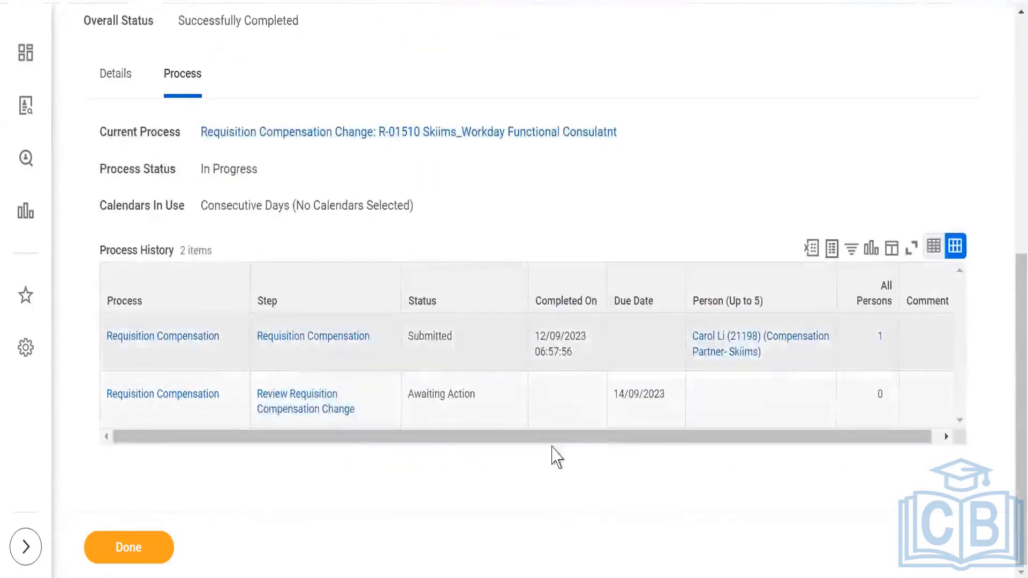
scroll(555, 456, up, 7)
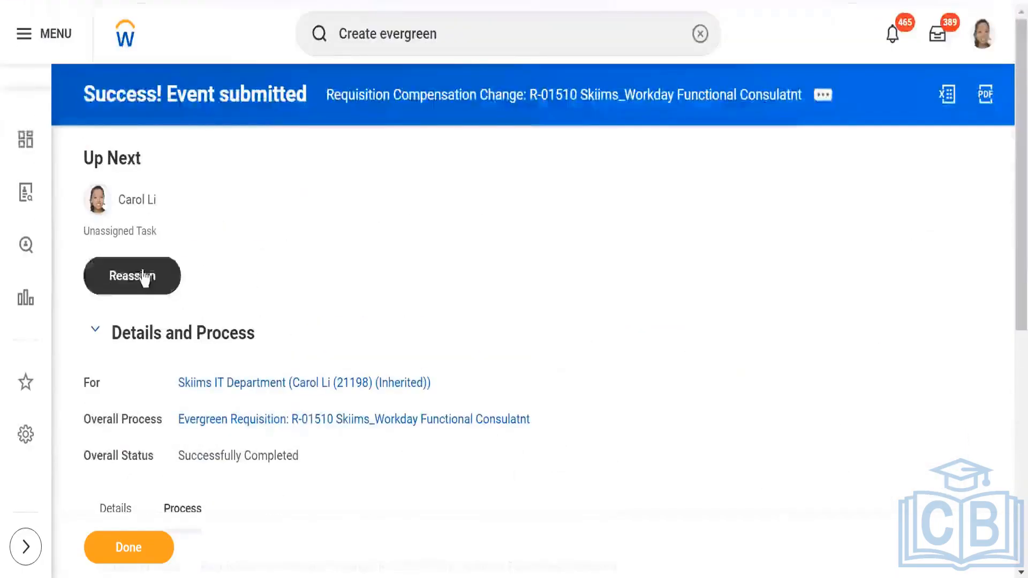
click(130, 549)
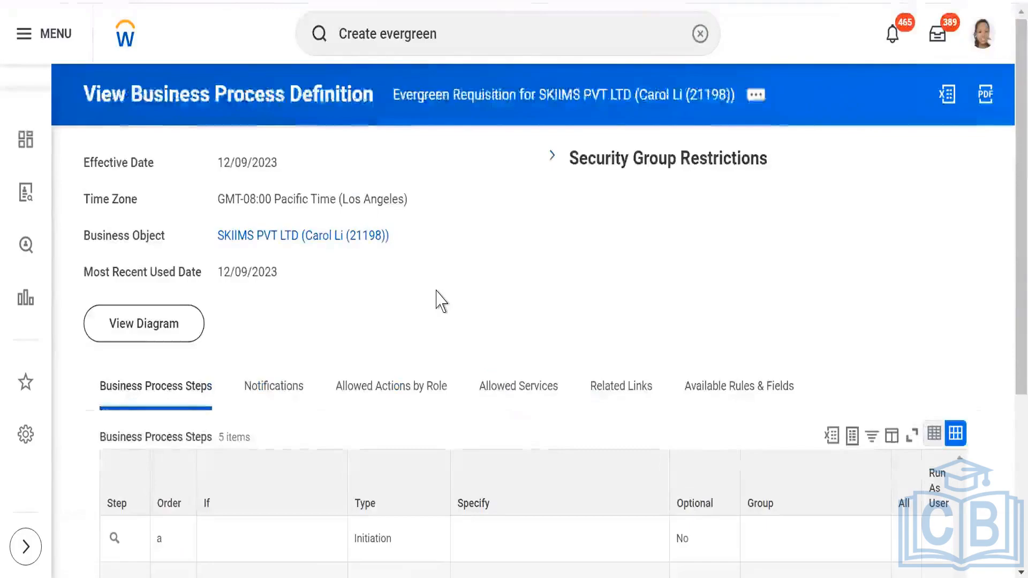
Search 'JR:Skiims' and open R-01510 Skiims_Workday Functional Consulatnt (Evergreen).
click(491, 39)
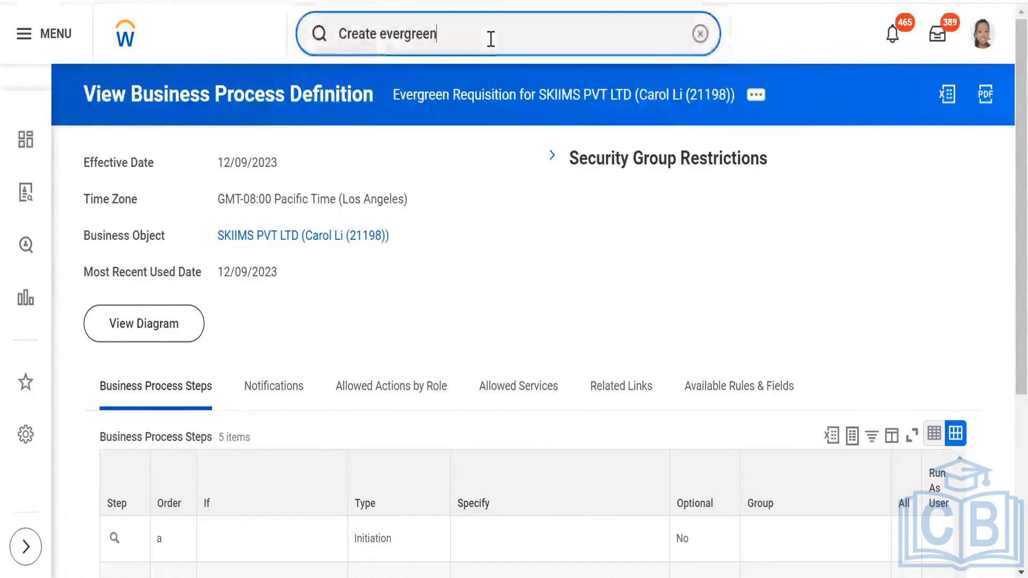
key(BackSpace)
key(BackSpace)
key(BackSpace)
key(BackSpace)
key(BackSpace)
key(BackSpace)
key(BackSpace)
key(BackSpace)
key(BackSpace)
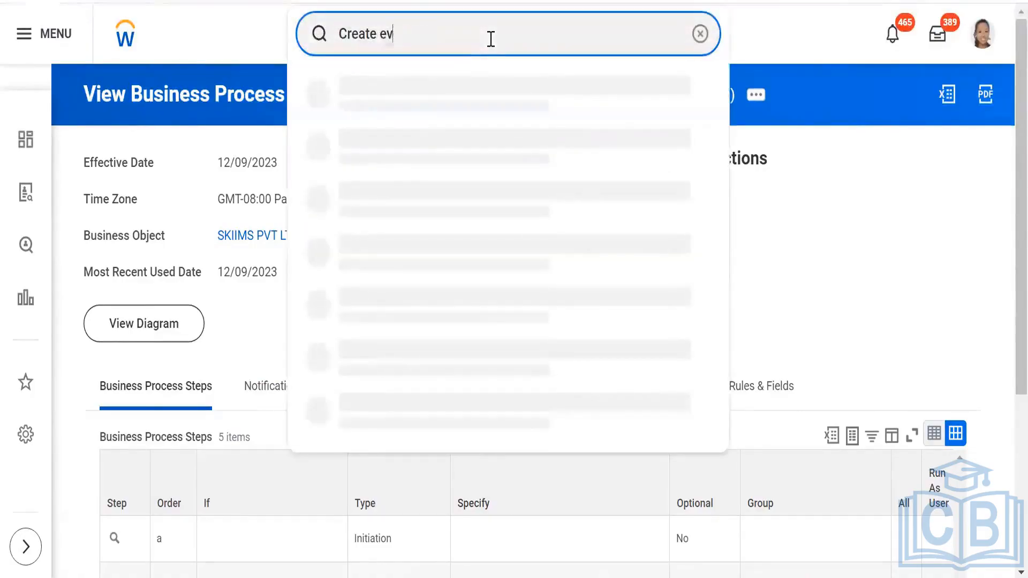
key(BackSpace)
key(BackSpace)
key(BackSpace)
key(BackSpace)
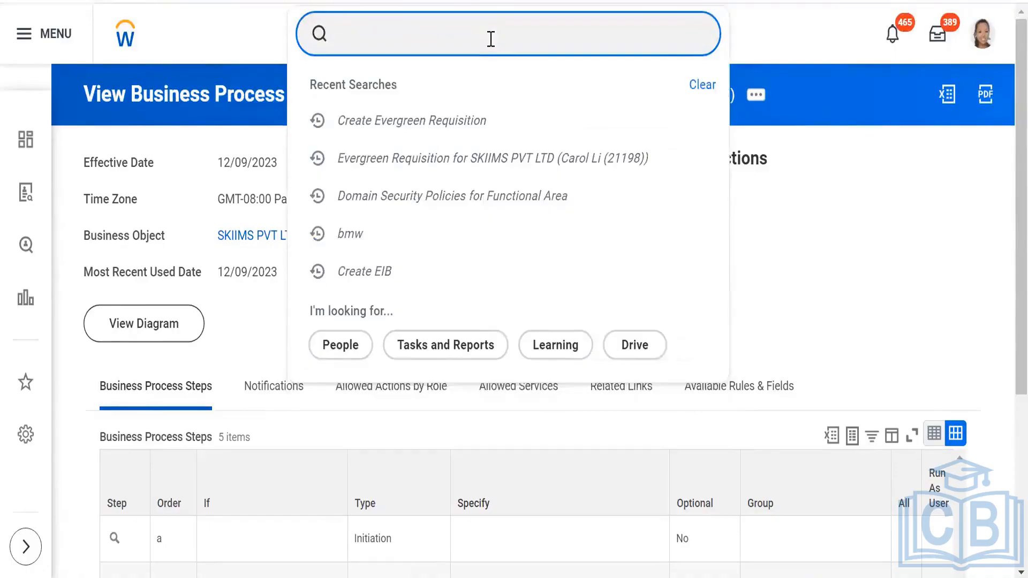
text(JR:)
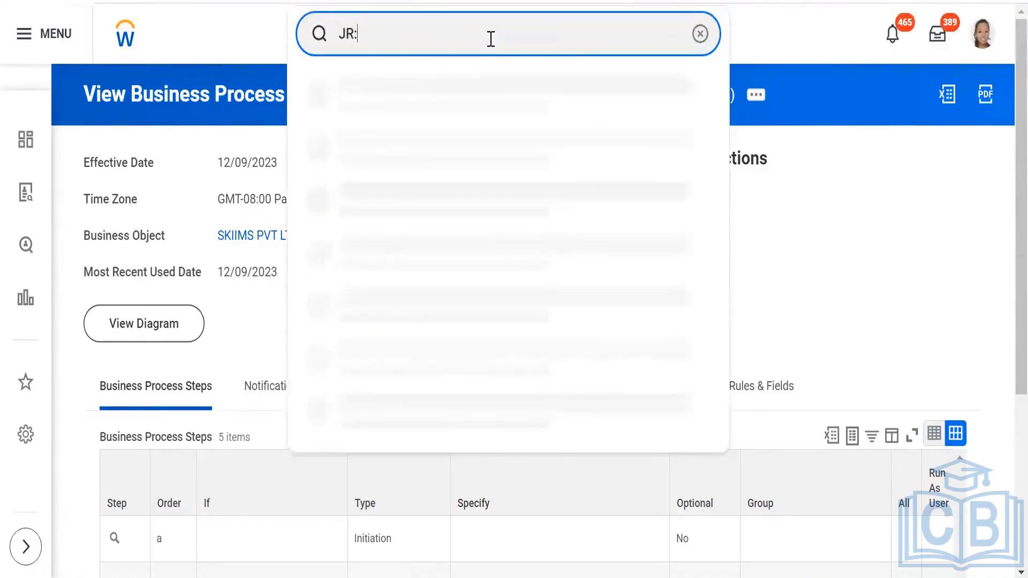
text(Skiims)
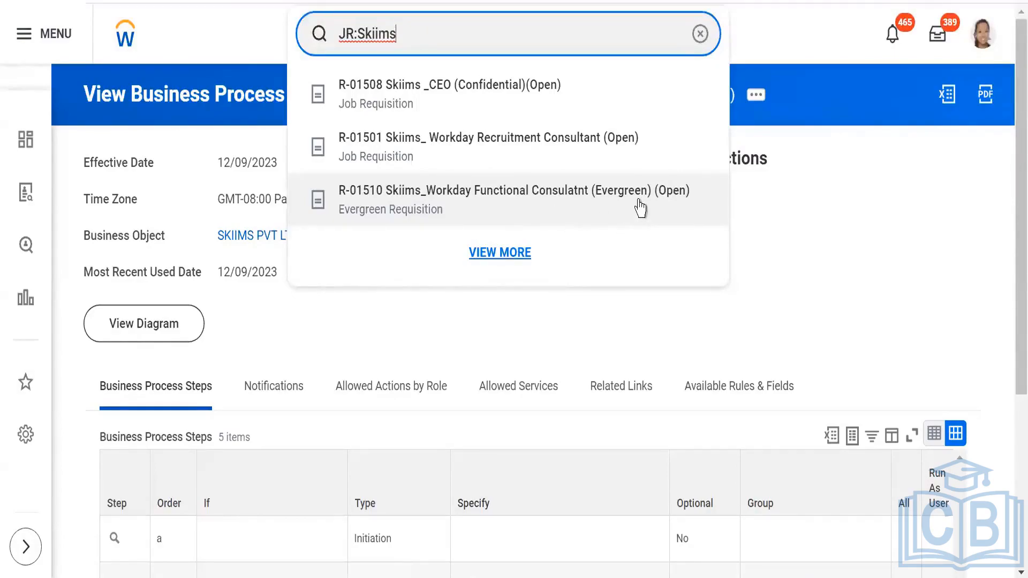
click(567, 202)
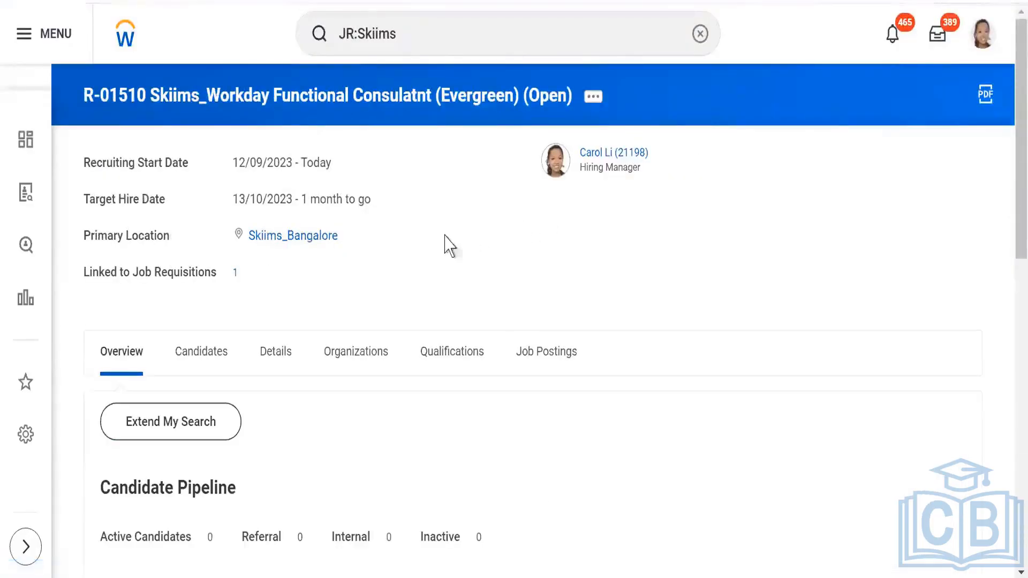
View the details of the job requisition linked to R-01510, then close them.
click(241, 275)
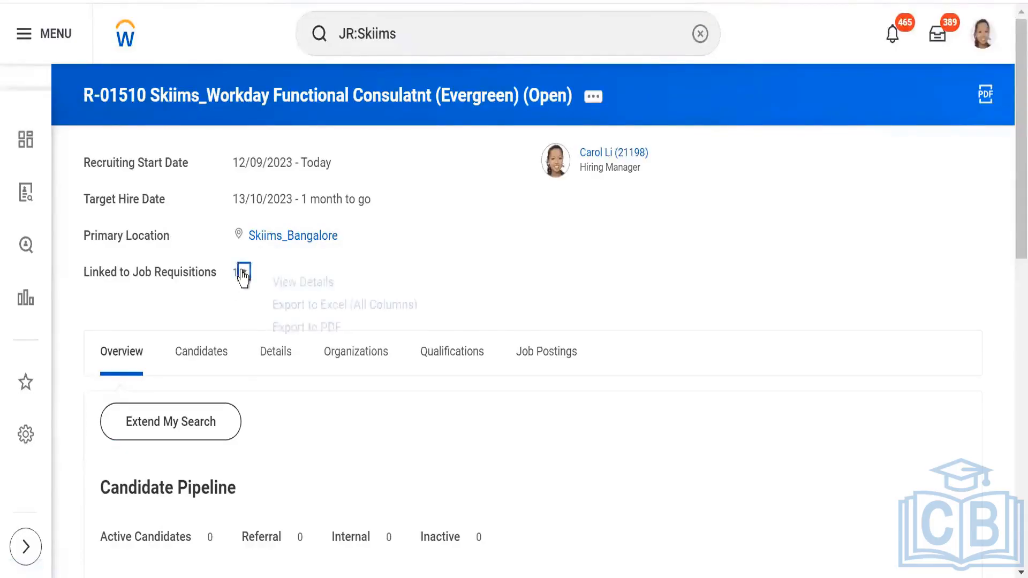
click(293, 286)
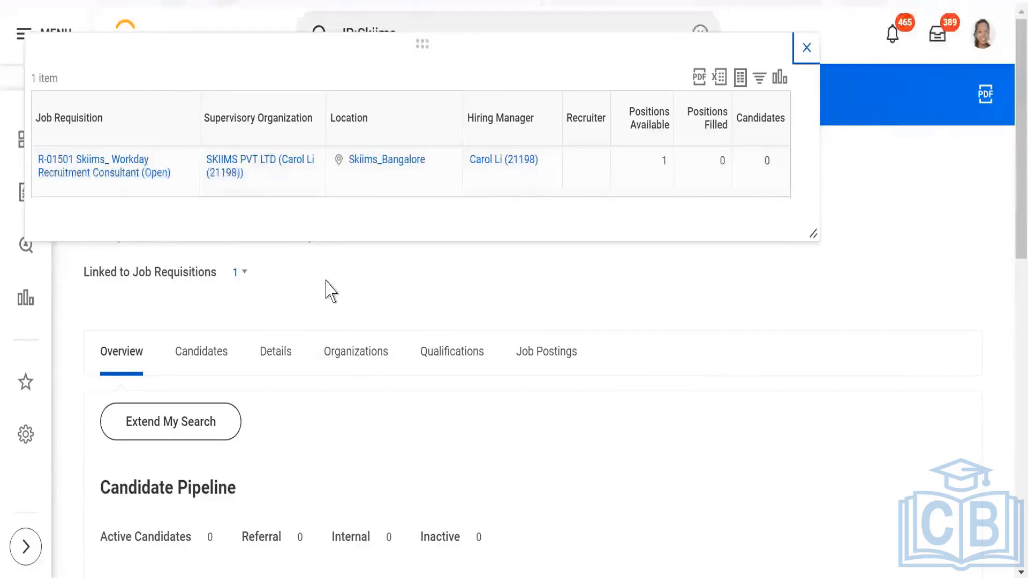
click(806, 49)
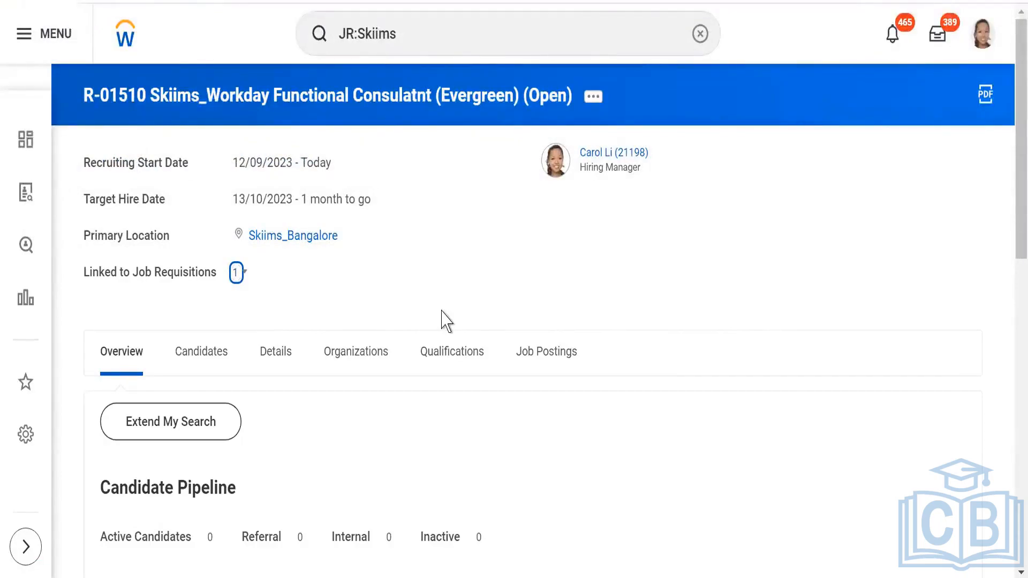
Show the requisition's Candidates tab with its empty referrals list.
click(206, 354)
scroll(452, 313, down, 2)
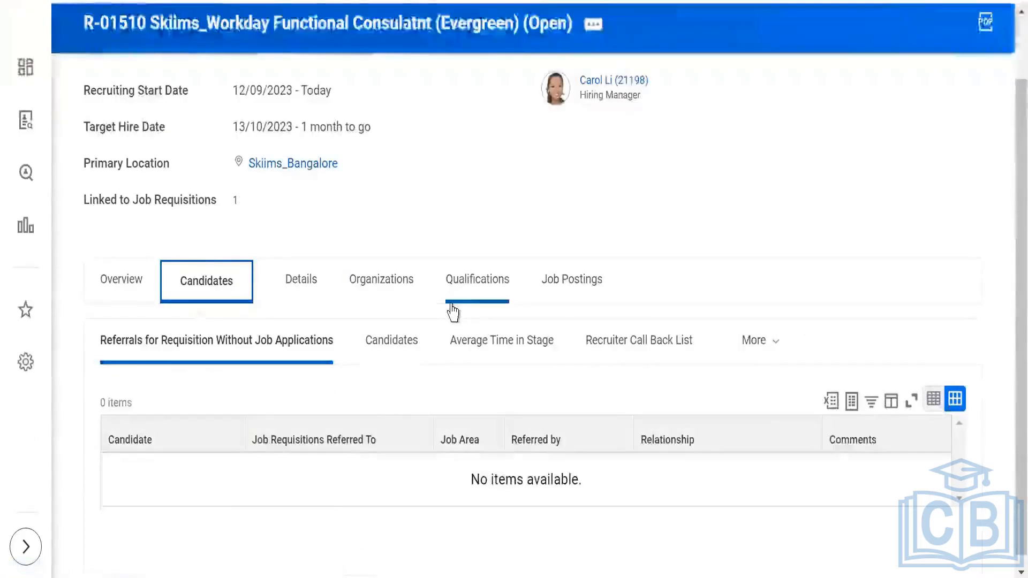
scroll(454, 314, up, 2)
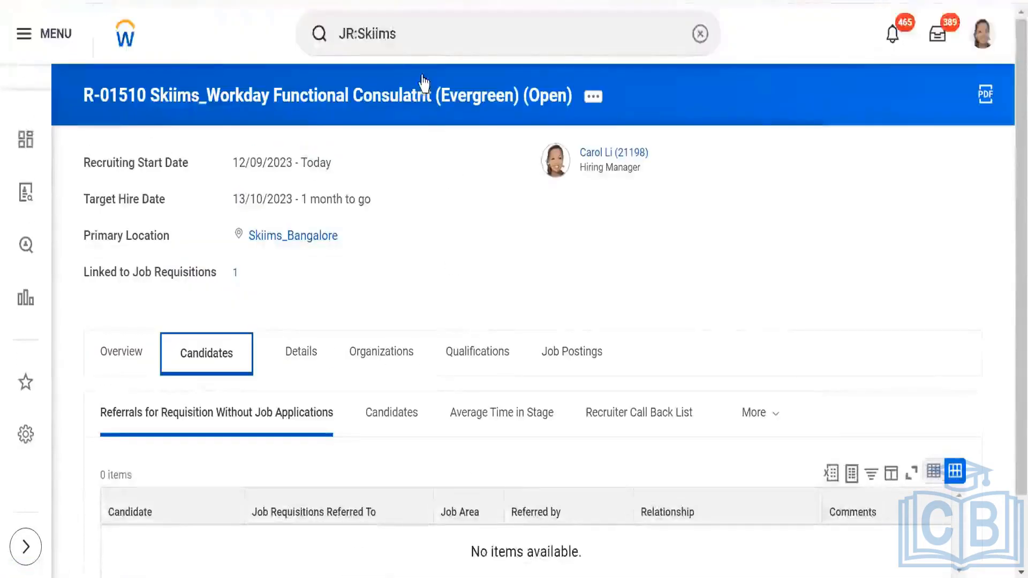
click(477, 35)
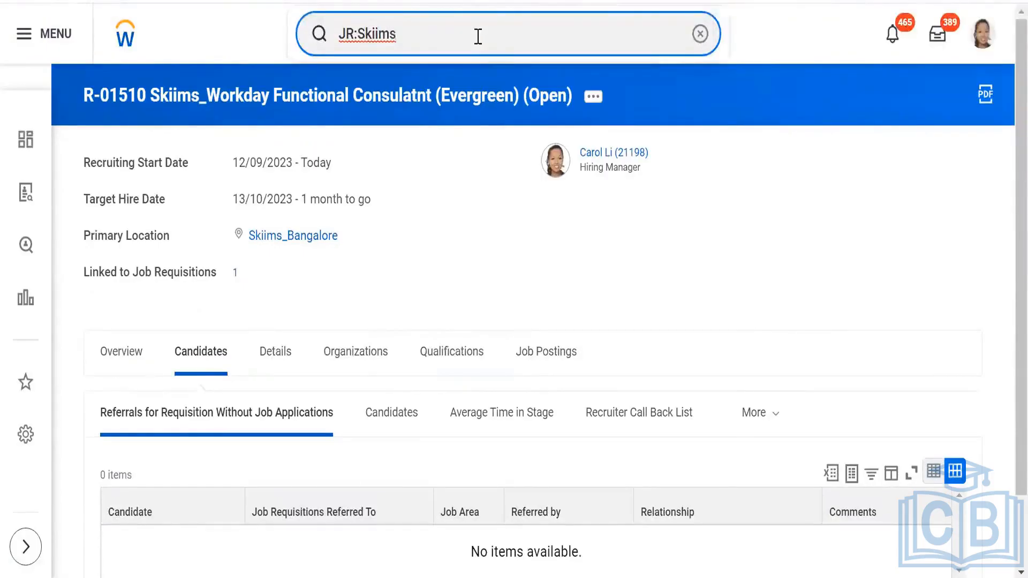
Open Edit Job Requisition via 'edit job req', close it unused, and go back home.
key(BackSpace)
key(BackSpace)
key(BackSpace)
key(BackSpace)
key(BackSpace)
key(BackSpace)
key(BackSpace)
key(BackSpace)
key(BackSpace)
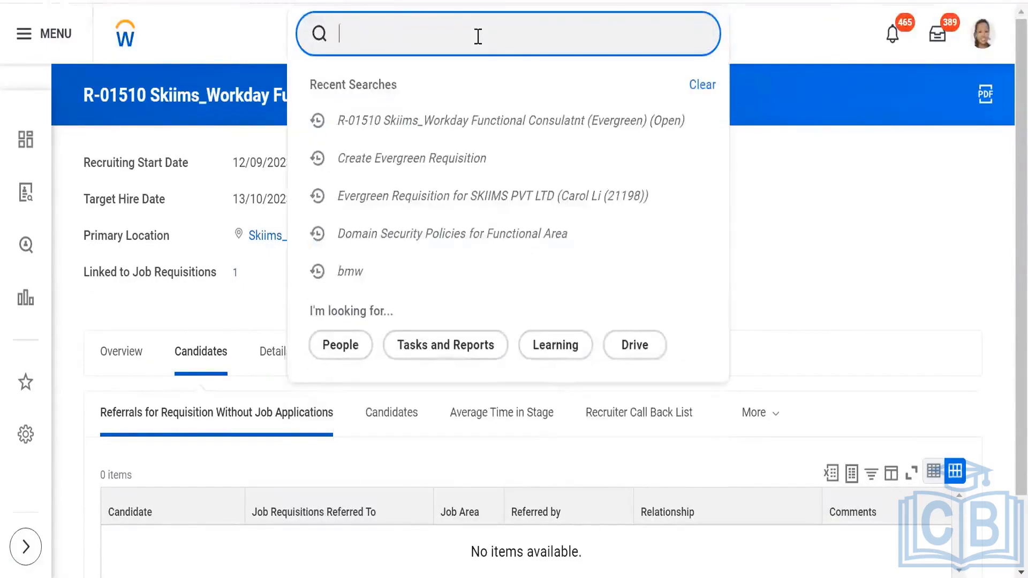
text(edit )
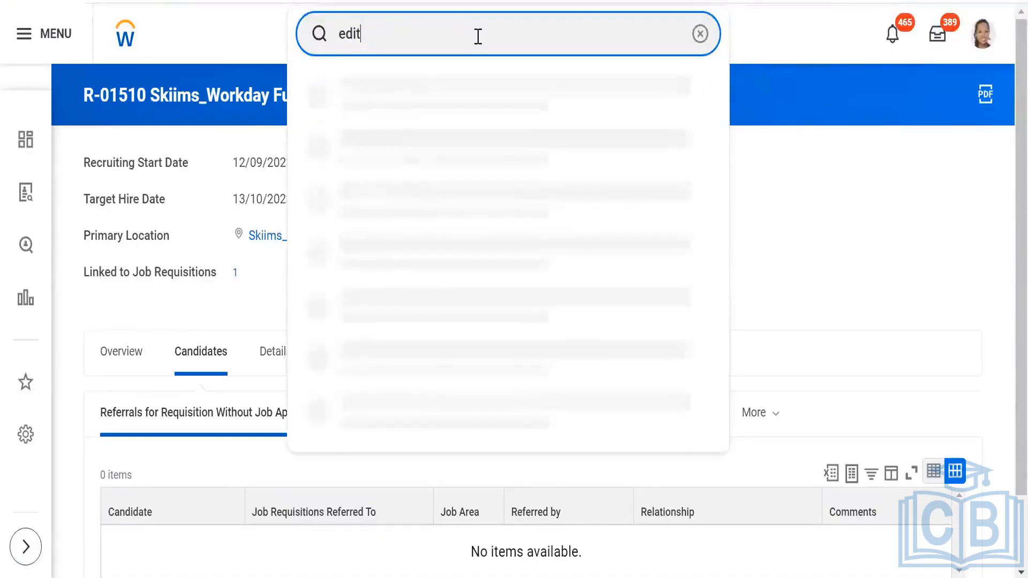
text(job req)
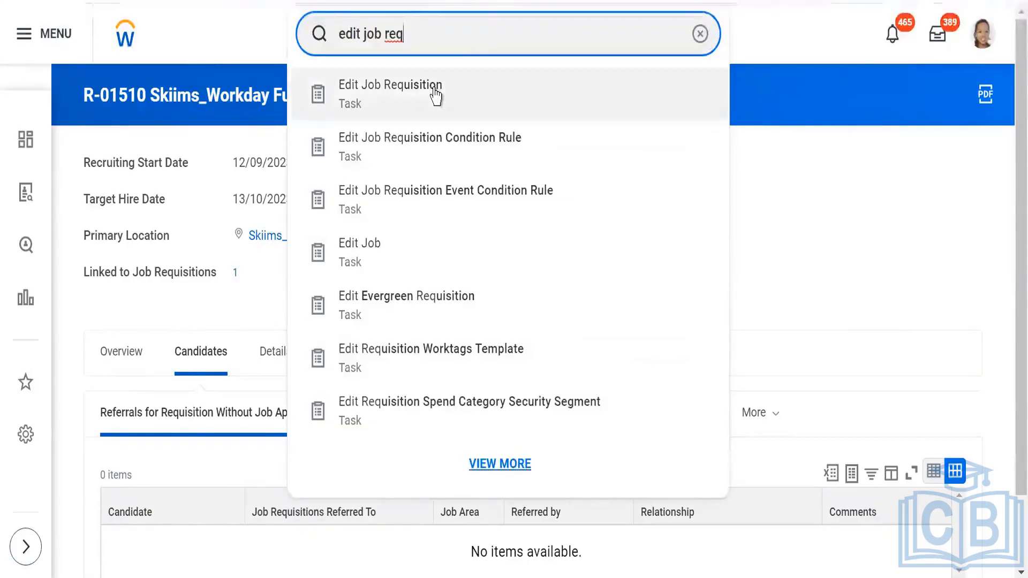
click(436, 95)
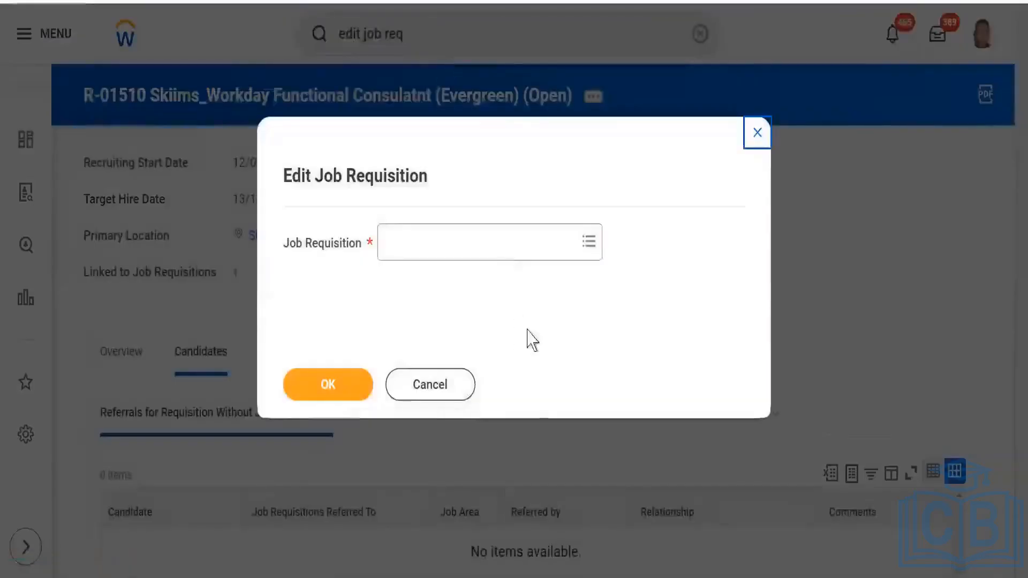
click(759, 135)
scroll(449, 224, down, 2)
scroll(445, 215, up, 2)
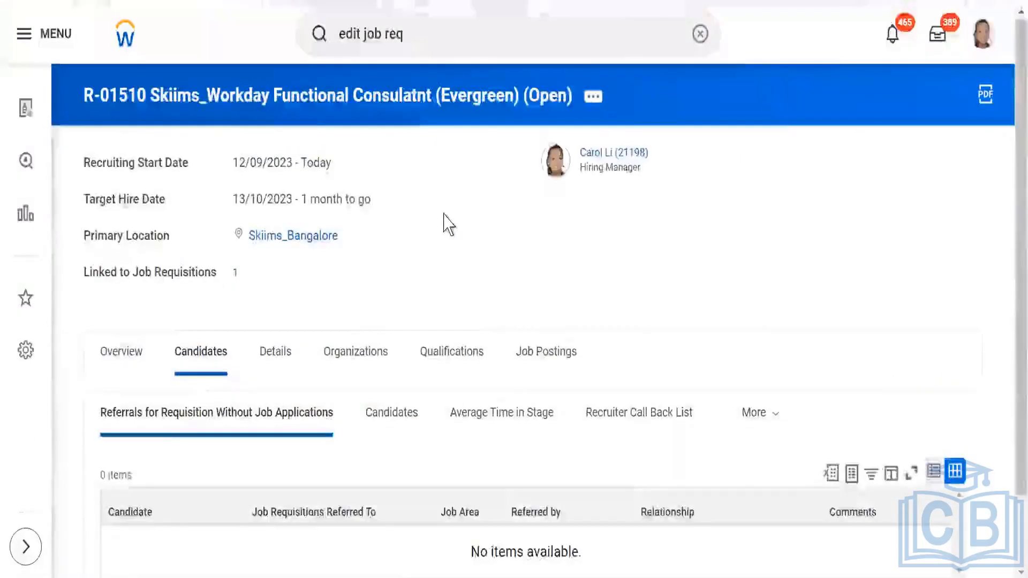
key(alt+Left)
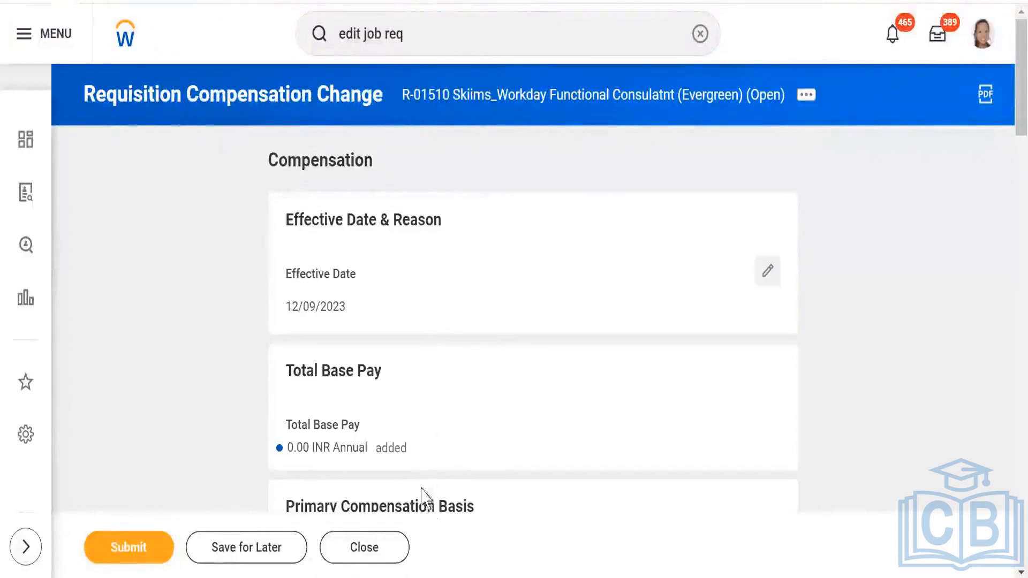
click(123, 40)
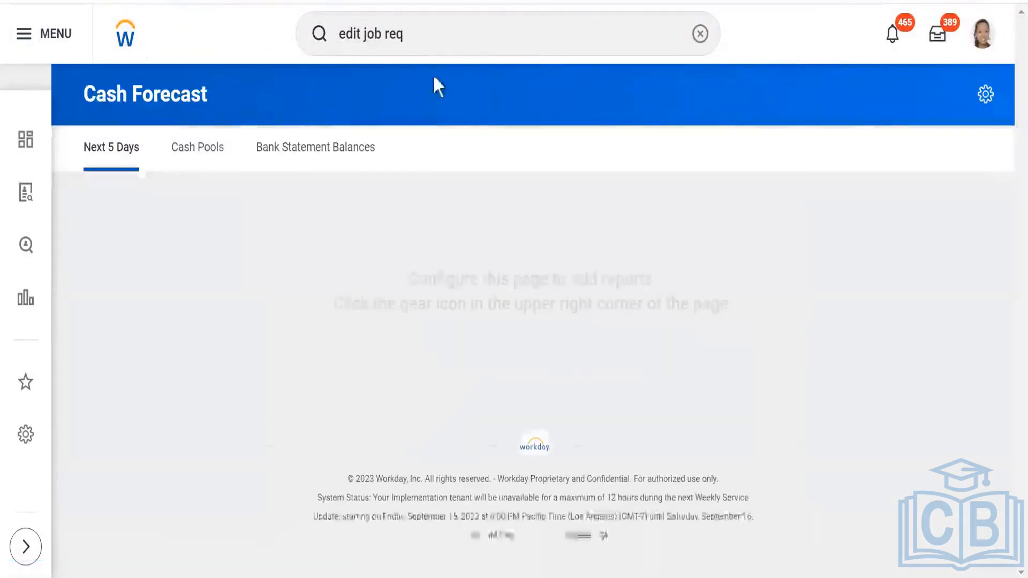
Search 'BP:Skiims' and open the Evergreen Requisition for SKIIMS PVT LTD definition.
click(477, 40)
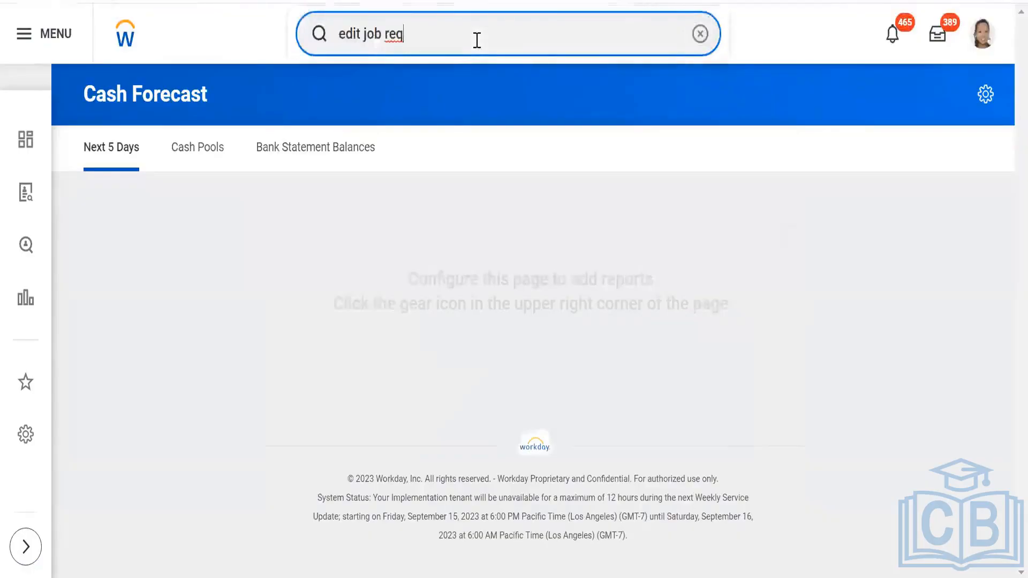
key(BackSpace)
key(BackSpace)
key(BackSpace)
key(BackSpace)
key(BackSpace)
key(BackSpace)
key(BackSpace)
key(BackSpace)
key(BackSpace)
key(BackSpace)
key(BackSpace)
key(BackSpace)
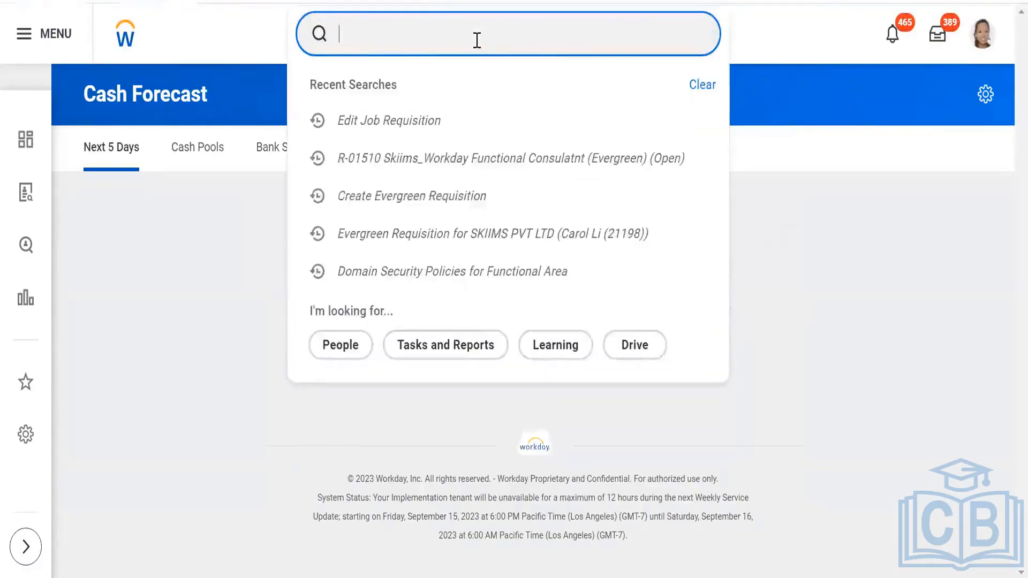
text(BP)
key(BackSpace)
key(BackSpace)
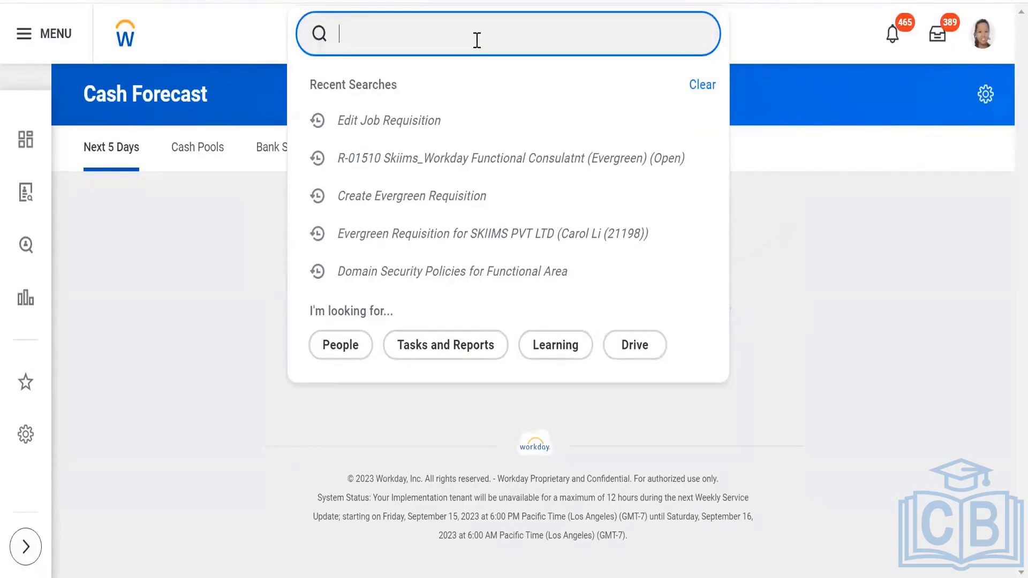
text(BP:S)
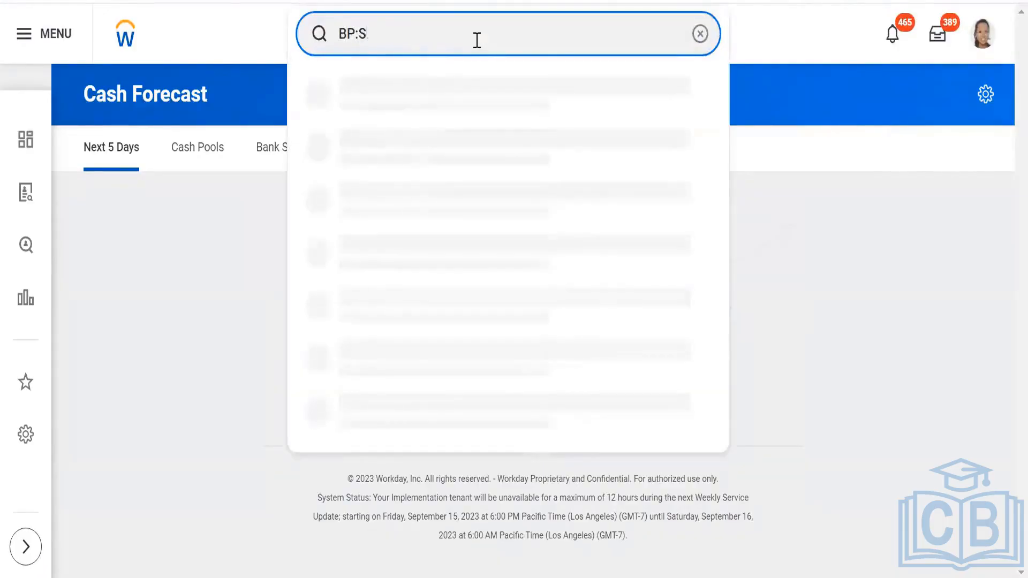
text(kiims)
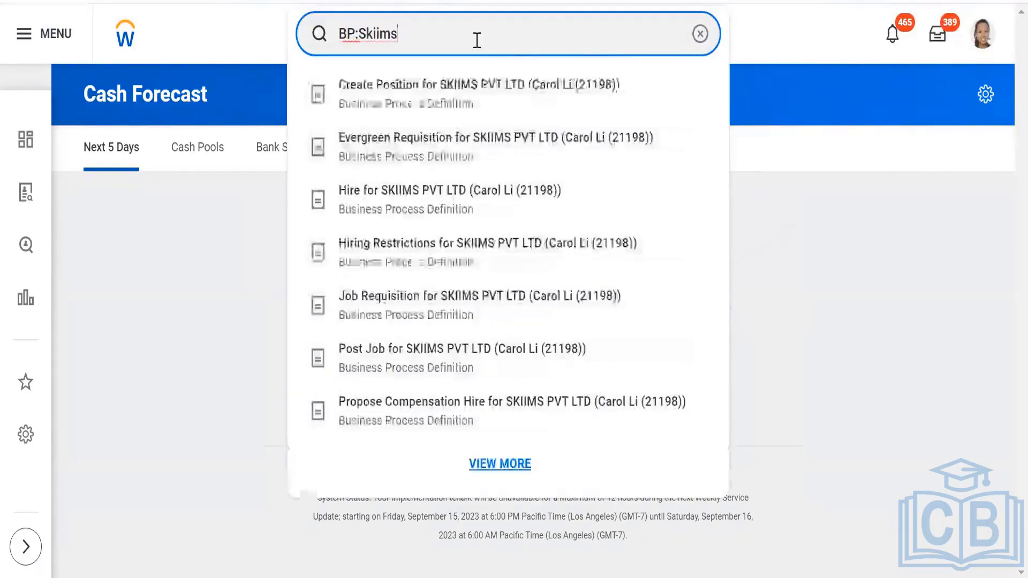
click(459, 142)
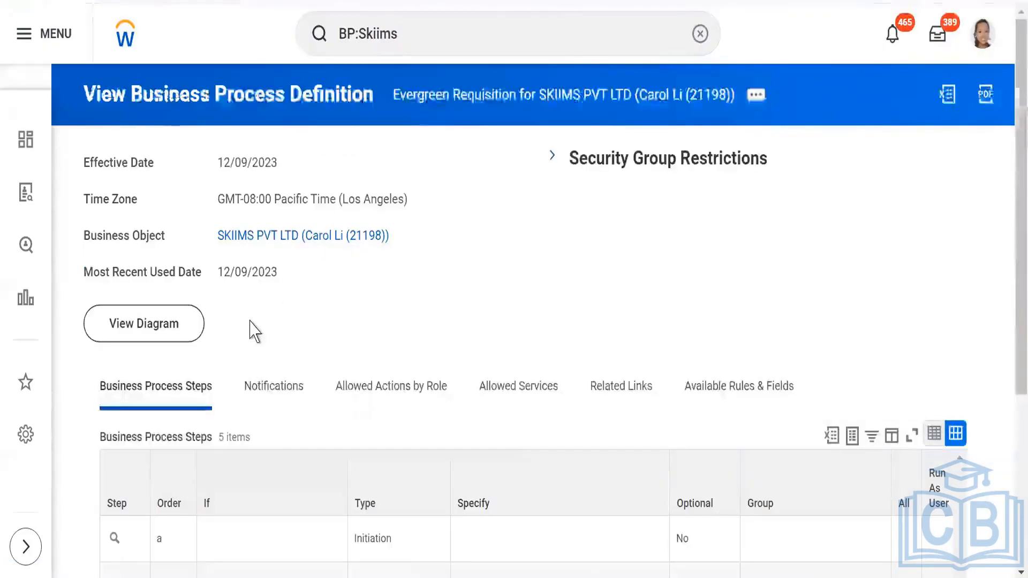
From the SKIIMS PVT LTD supervisory organization's related actions, choose Business Process > Create, Copy, or Link Definition.
click(265, 237)
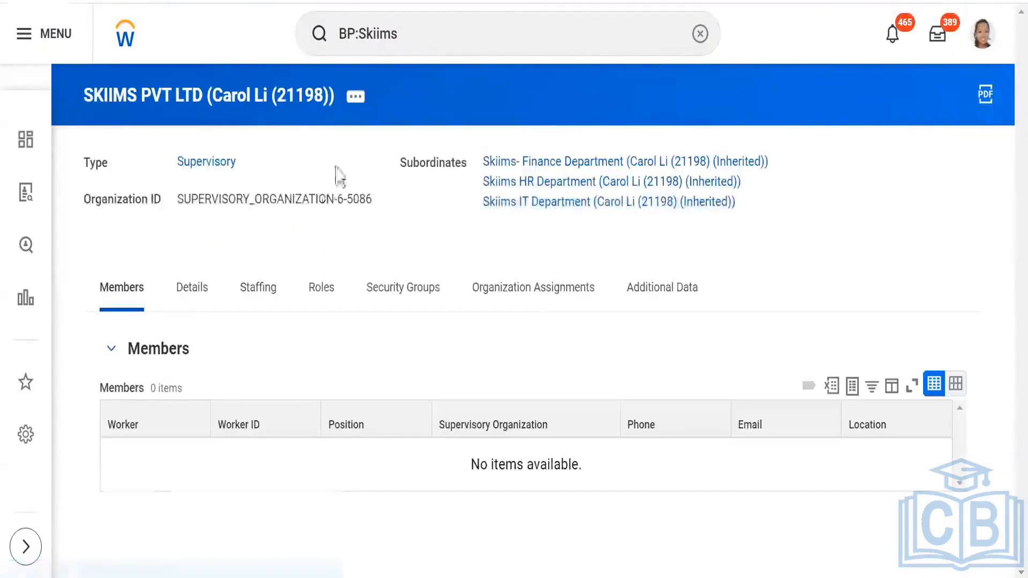
click(354, 103)
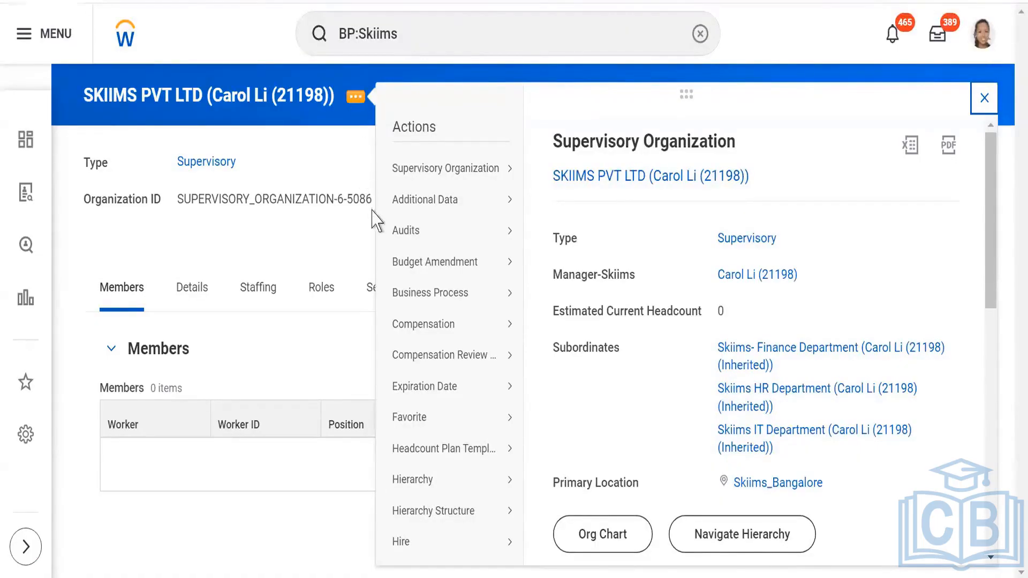
mouse_move(469, 308)
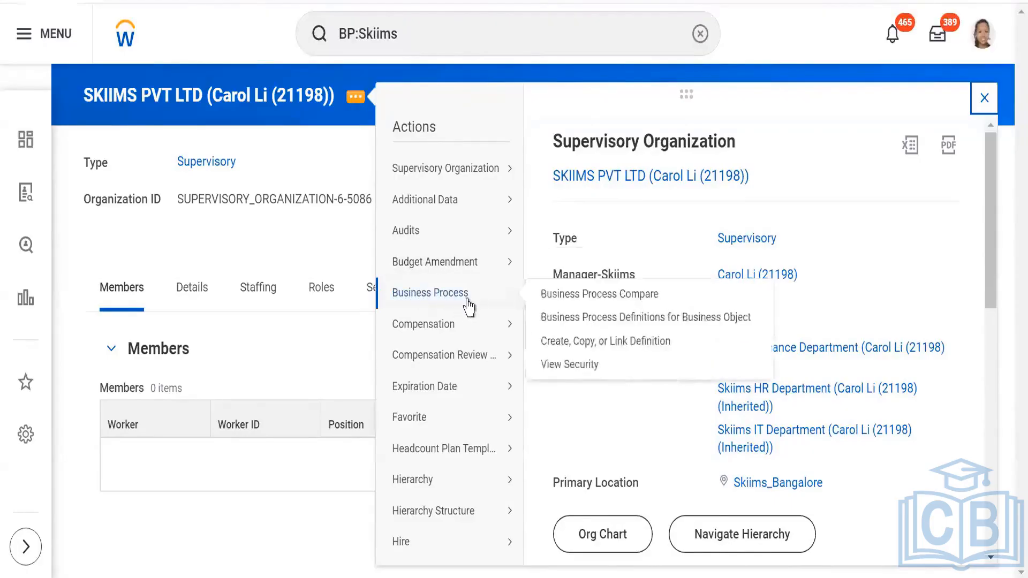
click(584, 343)
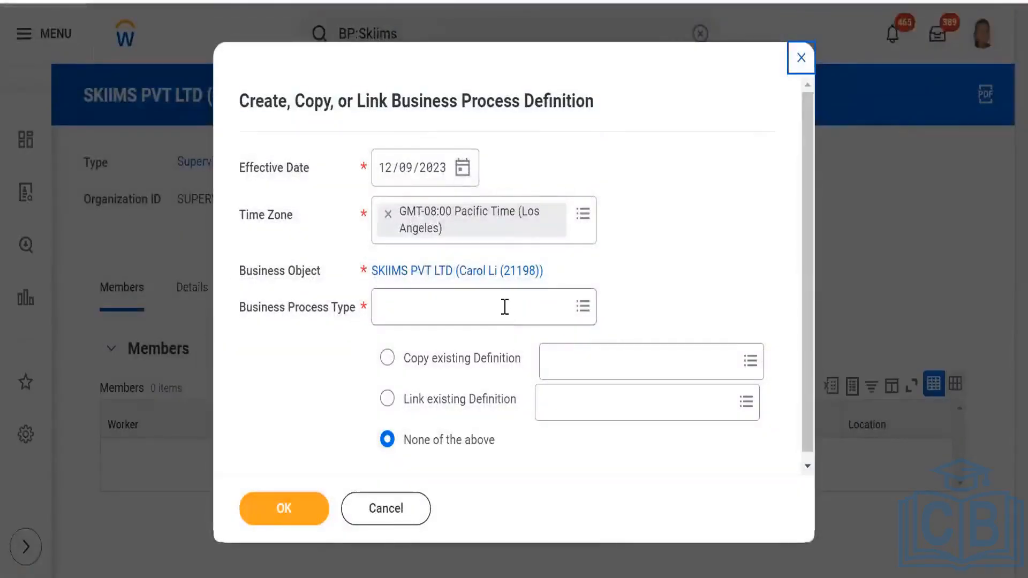
Set Business Process Type to Job Requisition Change and select Copy existing Definition.
click(504, 306)
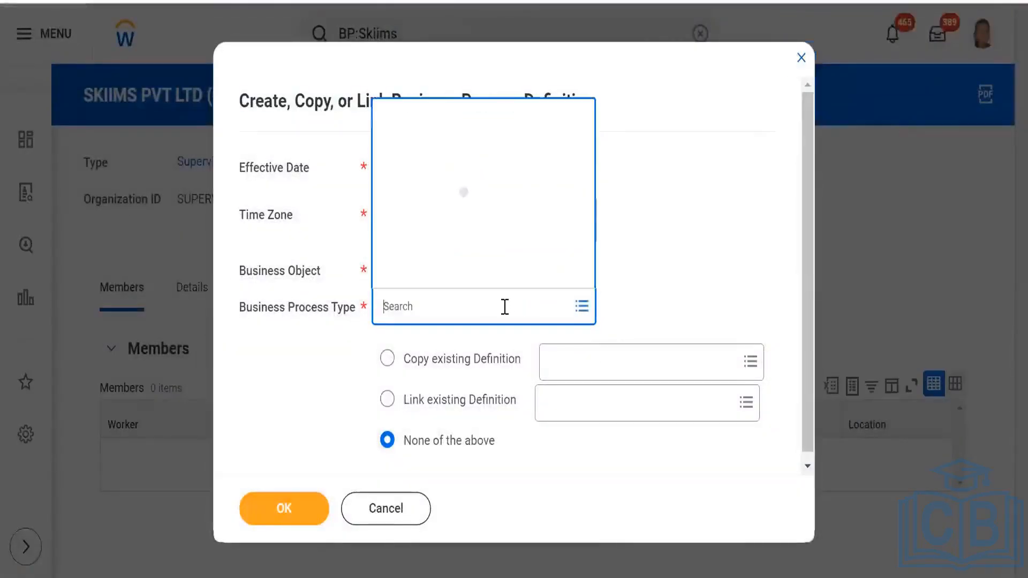
text(change)
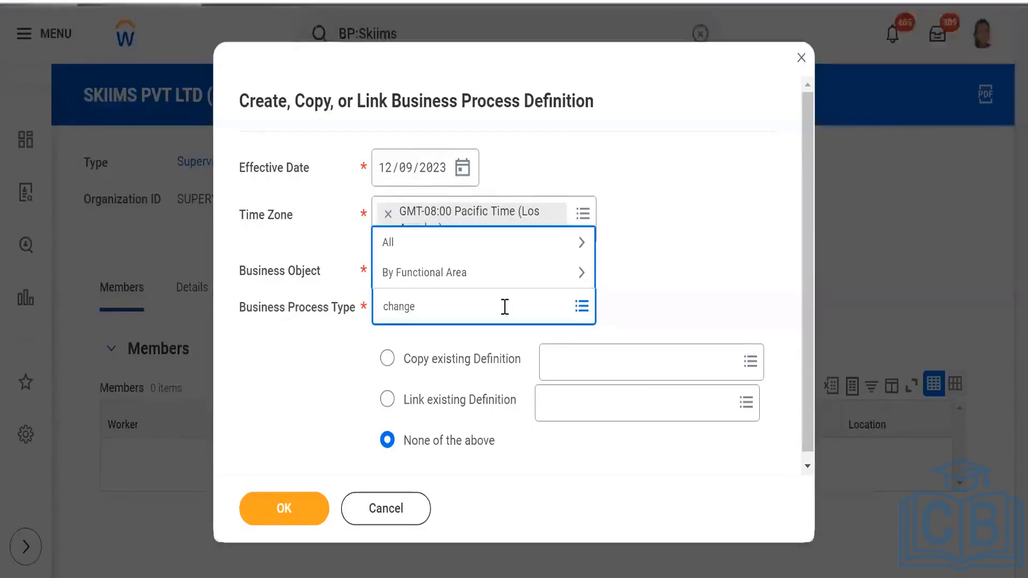
text(jo)
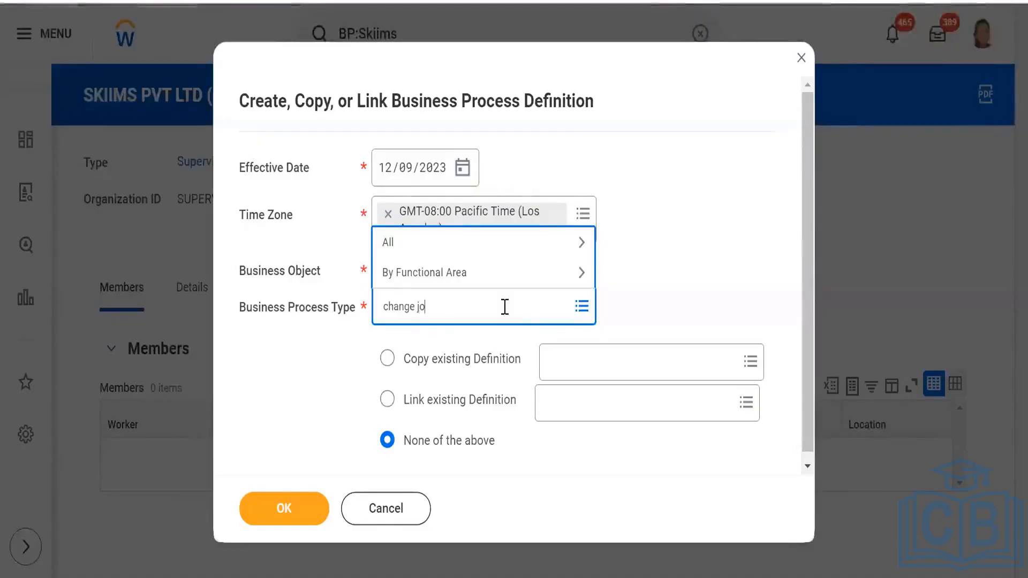
text(b req)
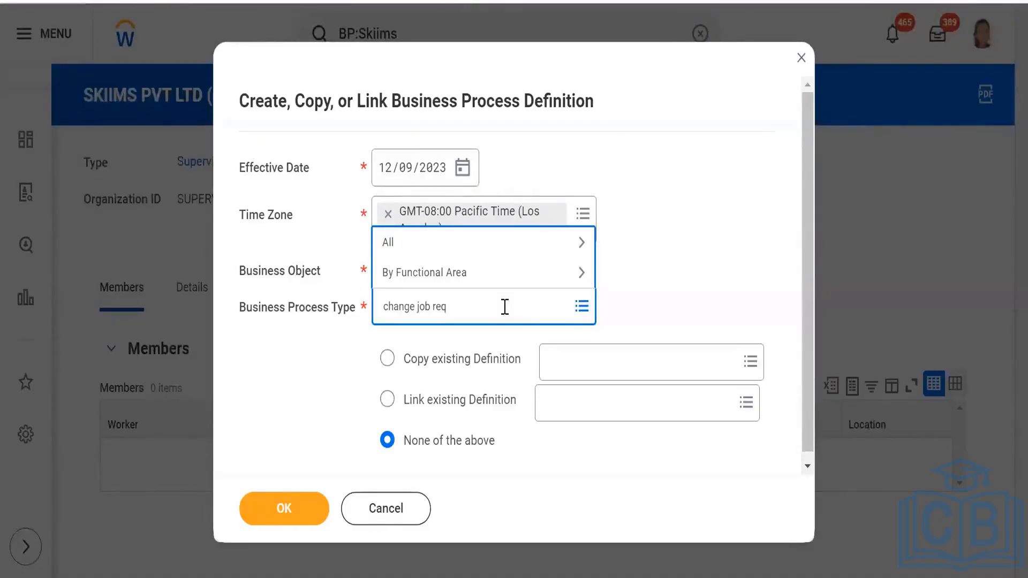
key(Return)
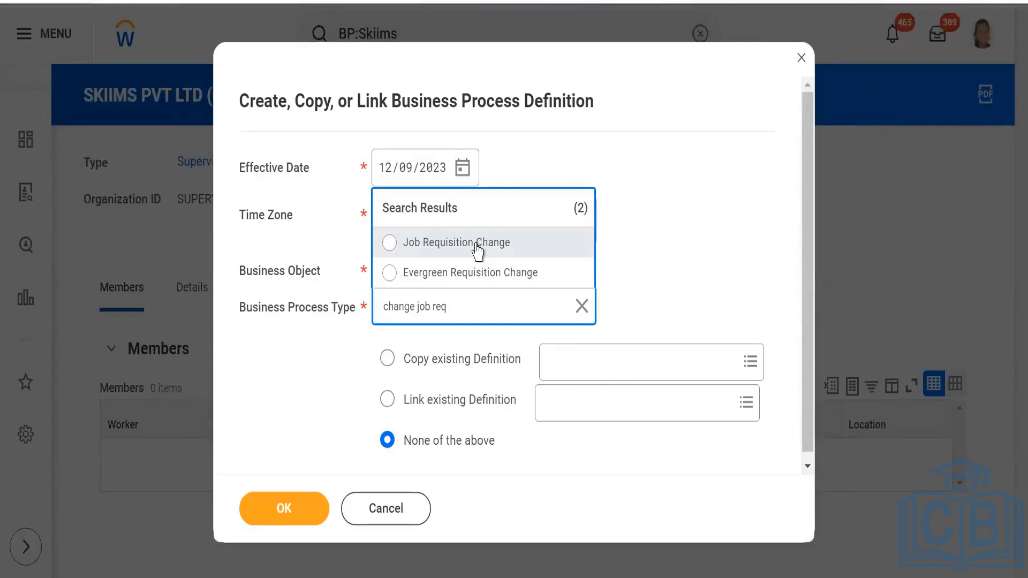
click(476, 244)
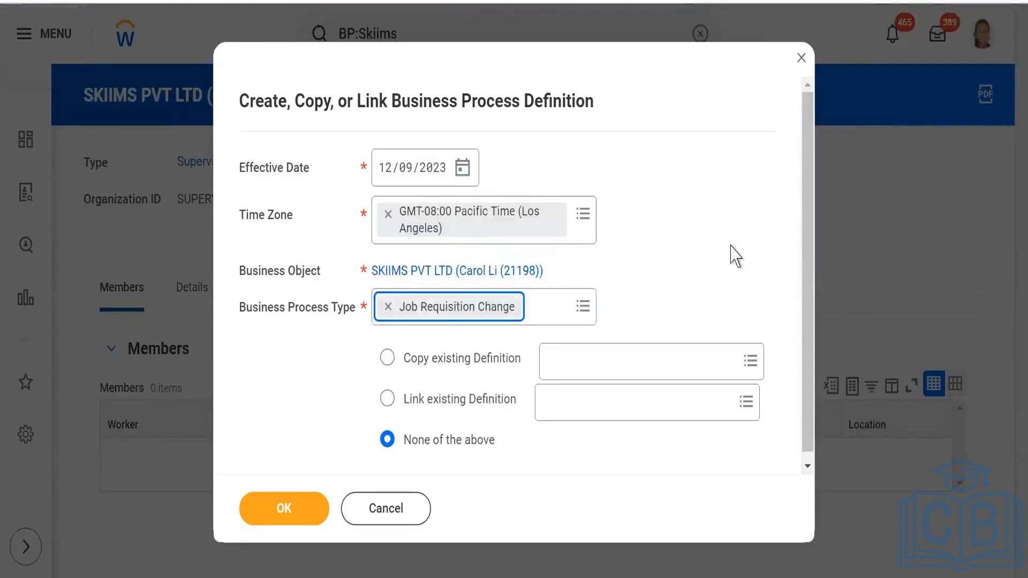
click(387, 358)
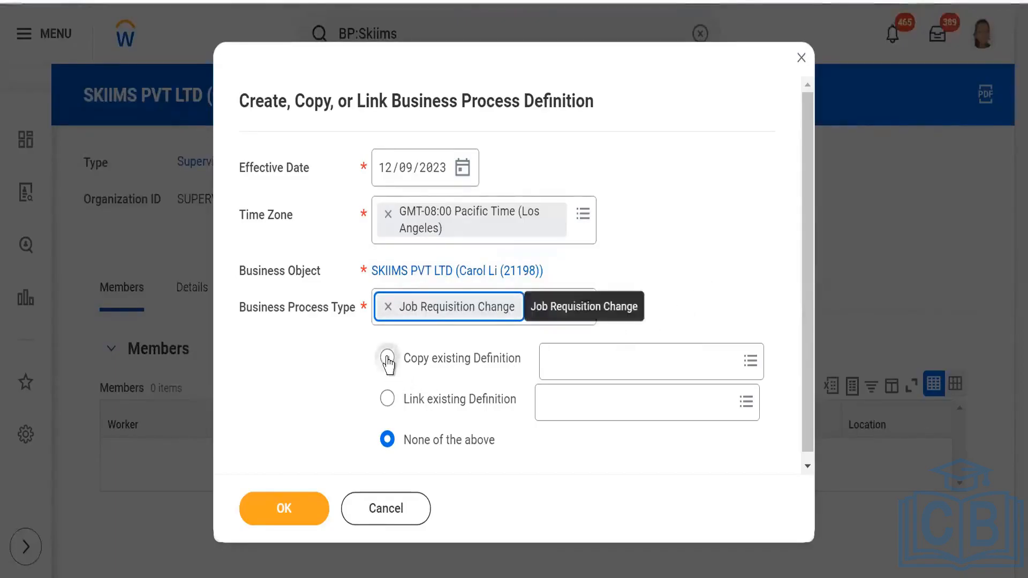
Choose Crown Solutions Private Limited's Job Requisition Change definition as the source and confirm the copy.
click(618, 372)
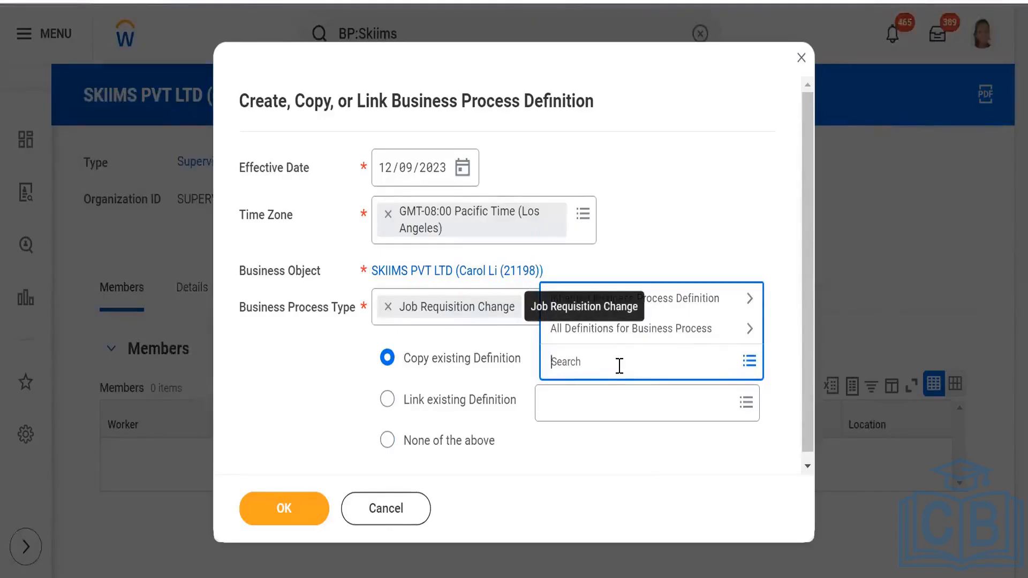
text(Cro)
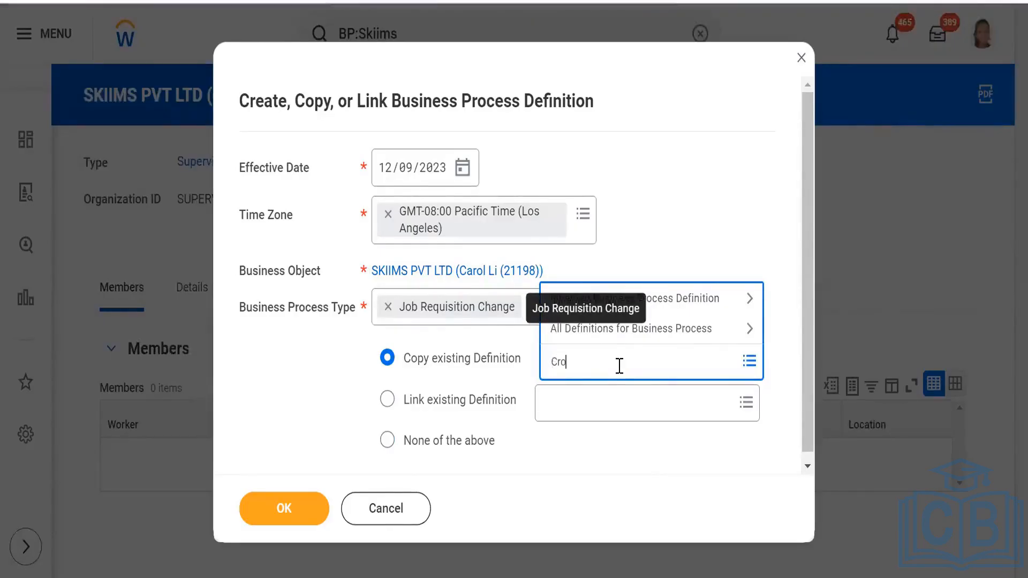
text(wn)
key(Return)
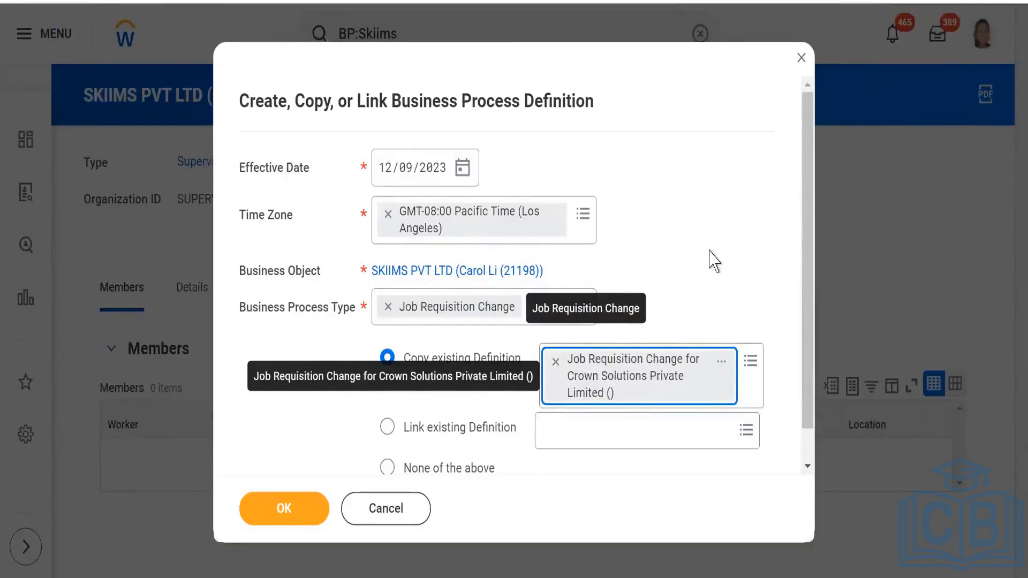
click(710, 248)
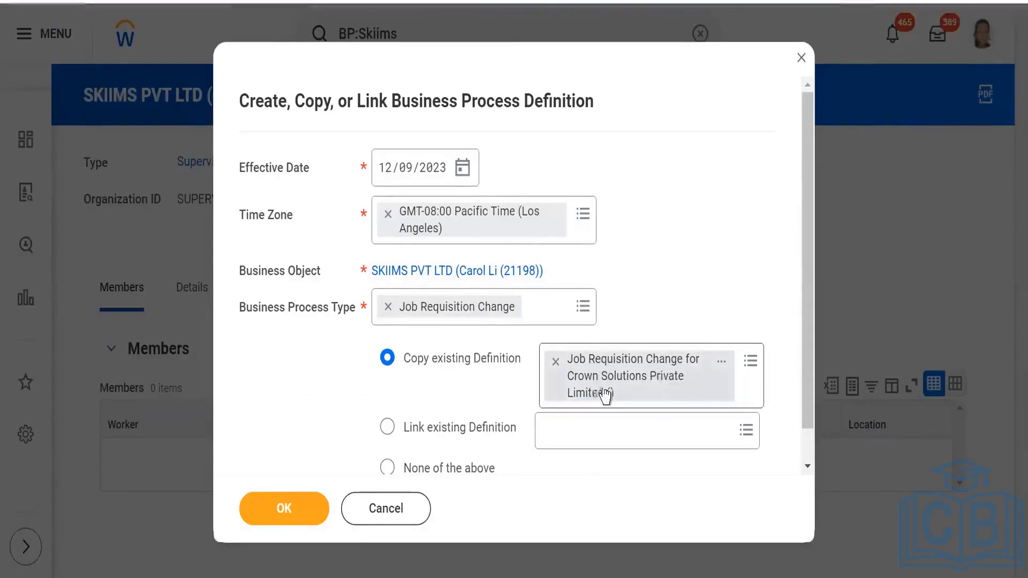
click(278, 515)
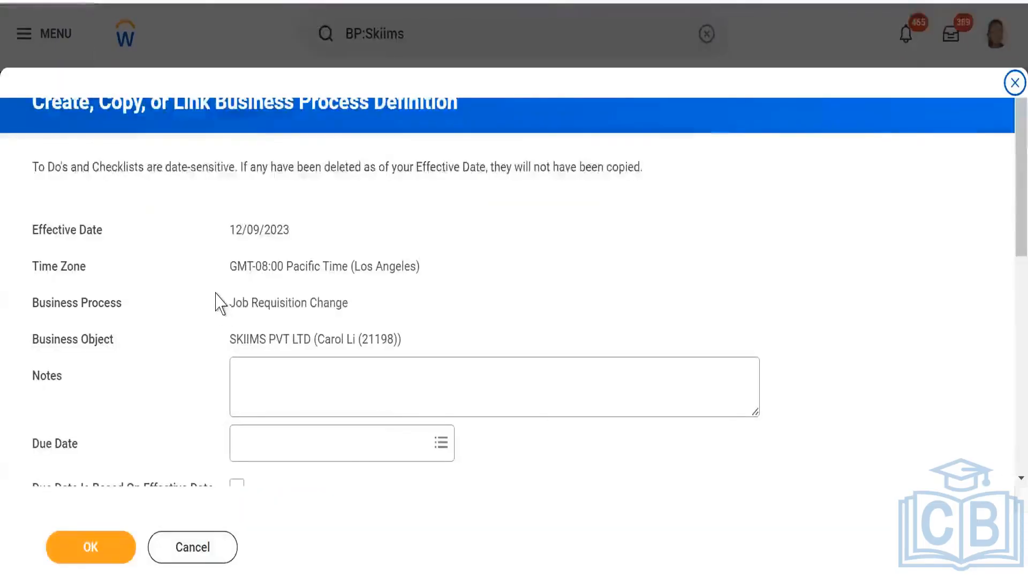
Save the copied definition and review its Initiation and Review Edit Job Requisition steps.
scroll(217, 305, down, 4)
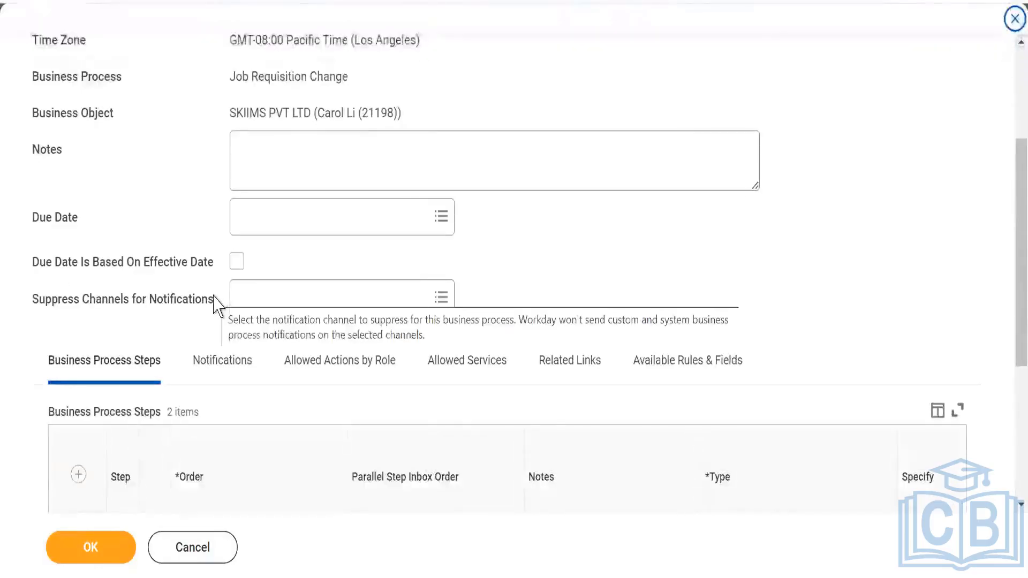
scroll(216, 305, down, 2)
scroll(217, 305, down, 3)
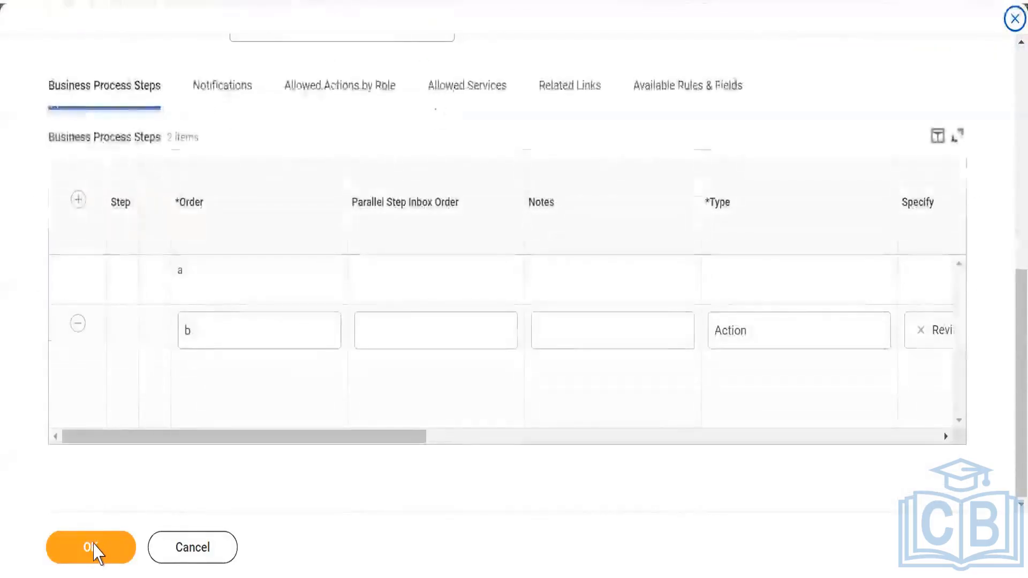
click(97, 549)
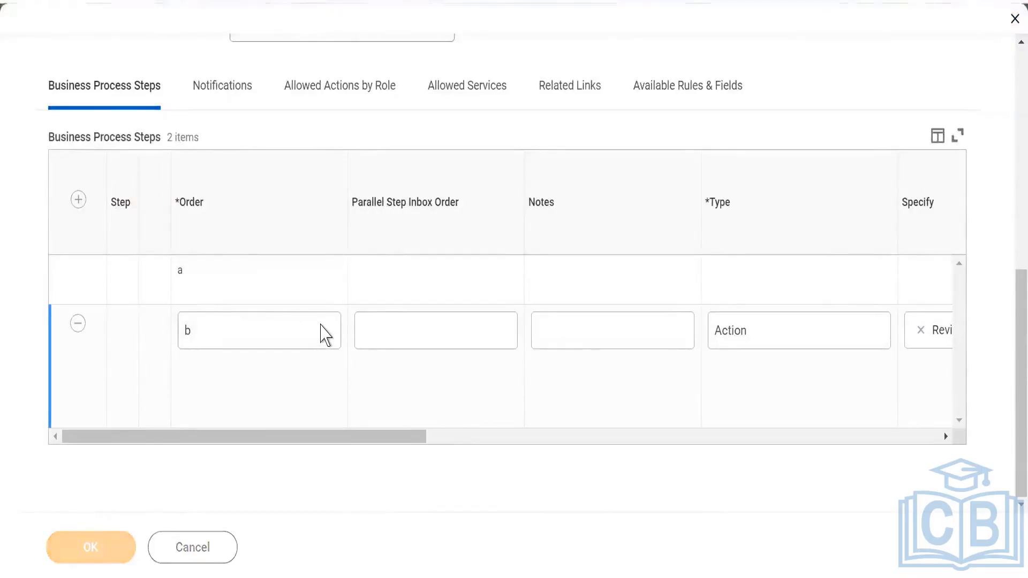
scroll(356, 308, down, 4)
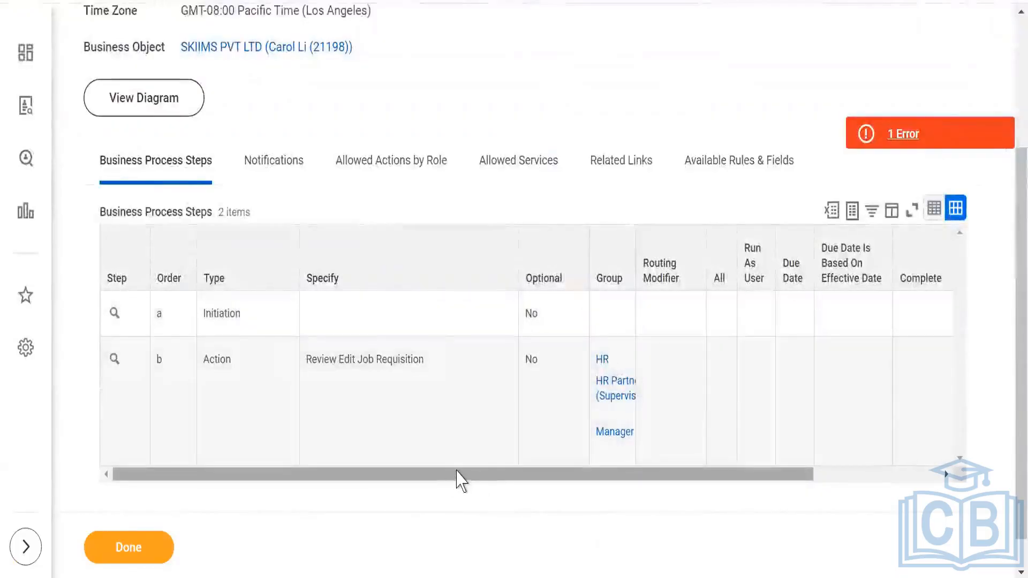
mouse_move(456, 475)
mouse_down()
mouse_move(521, 475)
mouse_move(450, 476)
mouse_up()
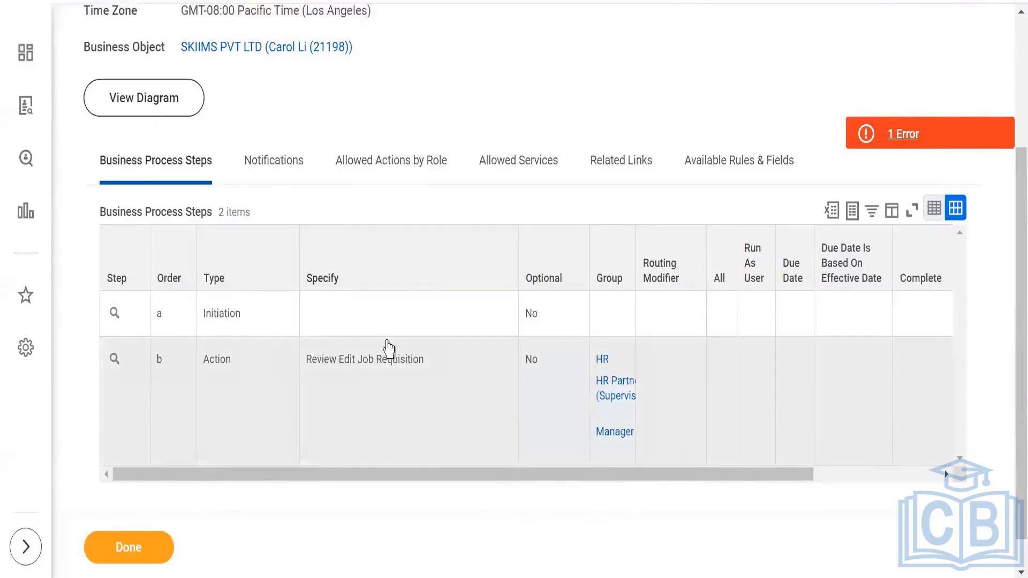
scroll(385, 348, up, 4)
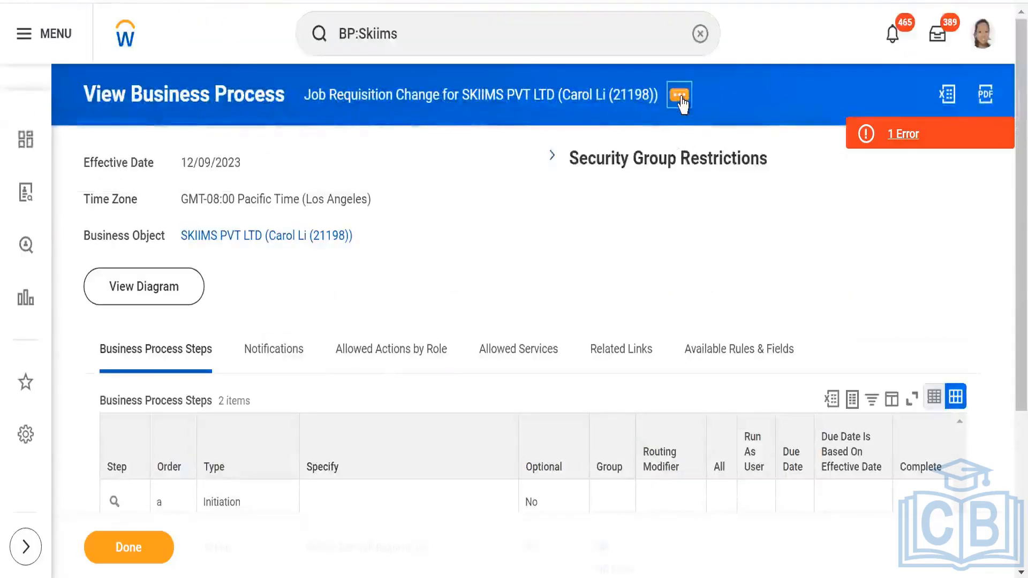
Open Business Process > Edit Definition and confirm the 12/09/2023 effective date.
click(680, 96)
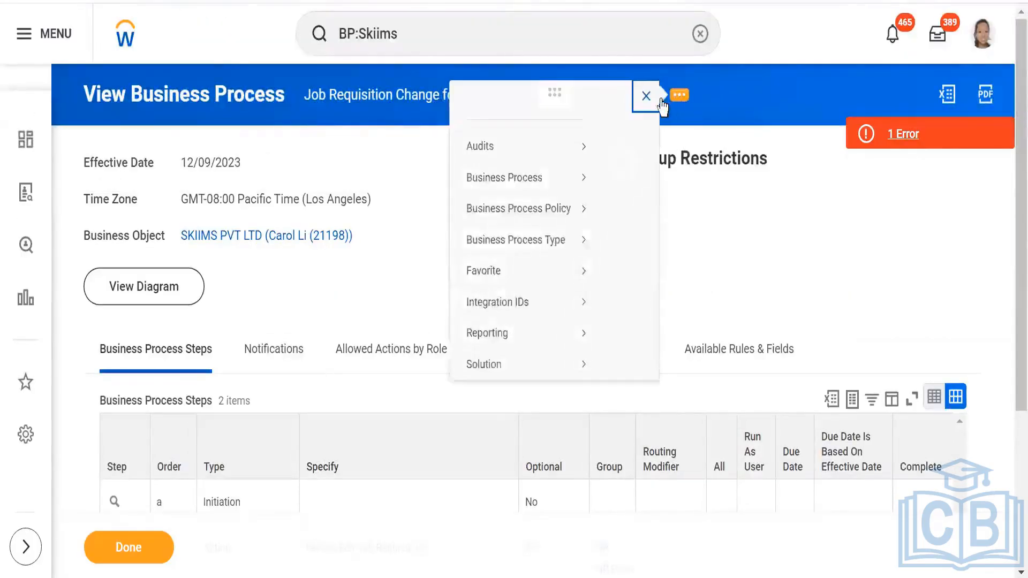
mouse_move(36, 207)
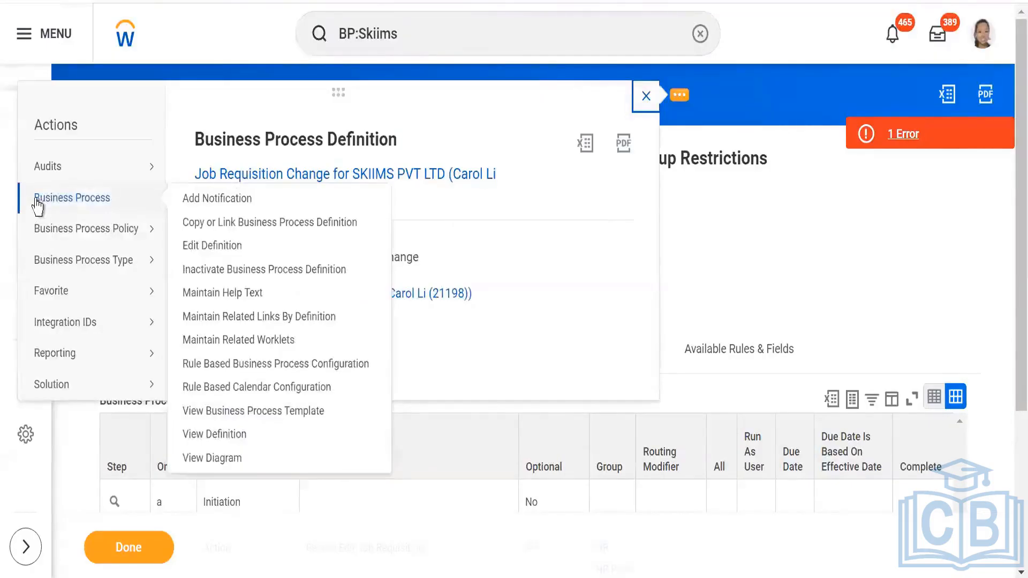
mouse_move(78, 232)
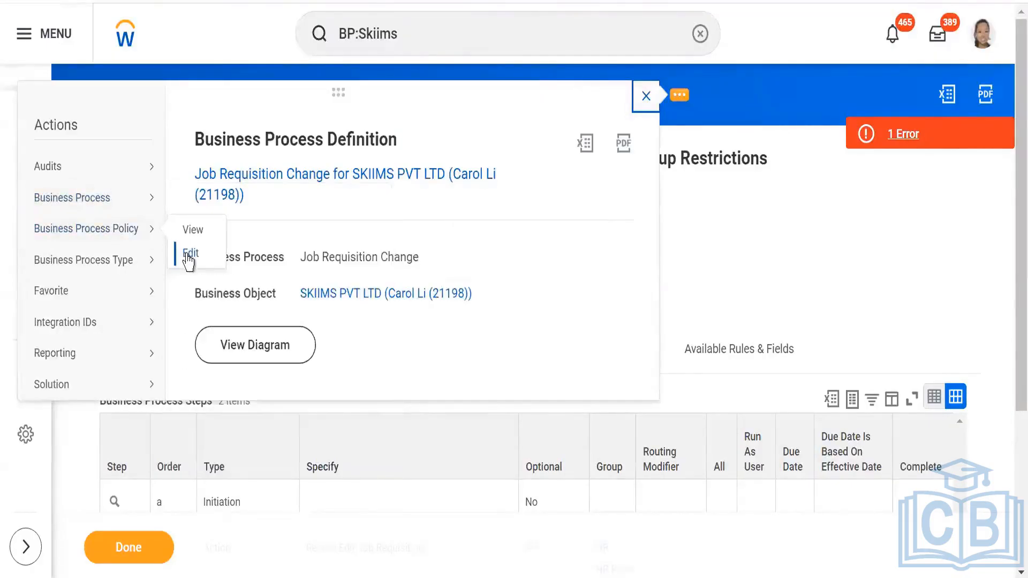
mouse_move(106, 208)
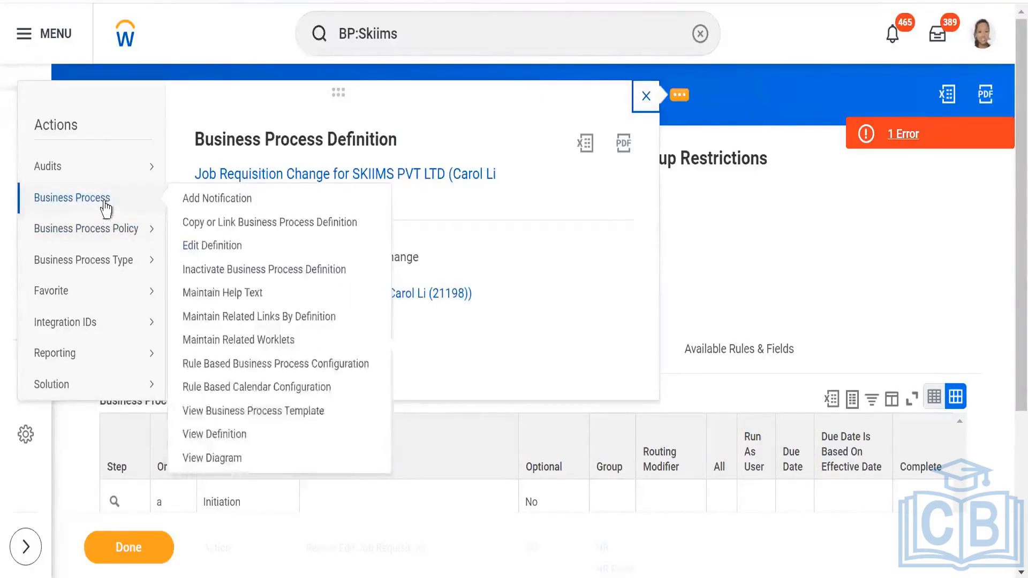
click(198, 247)
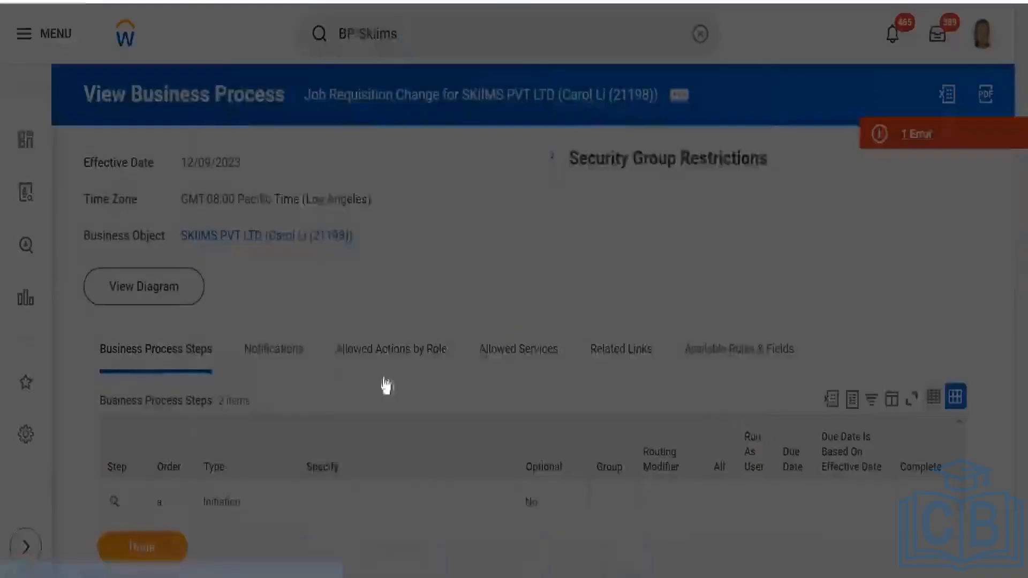
click(326, 409)
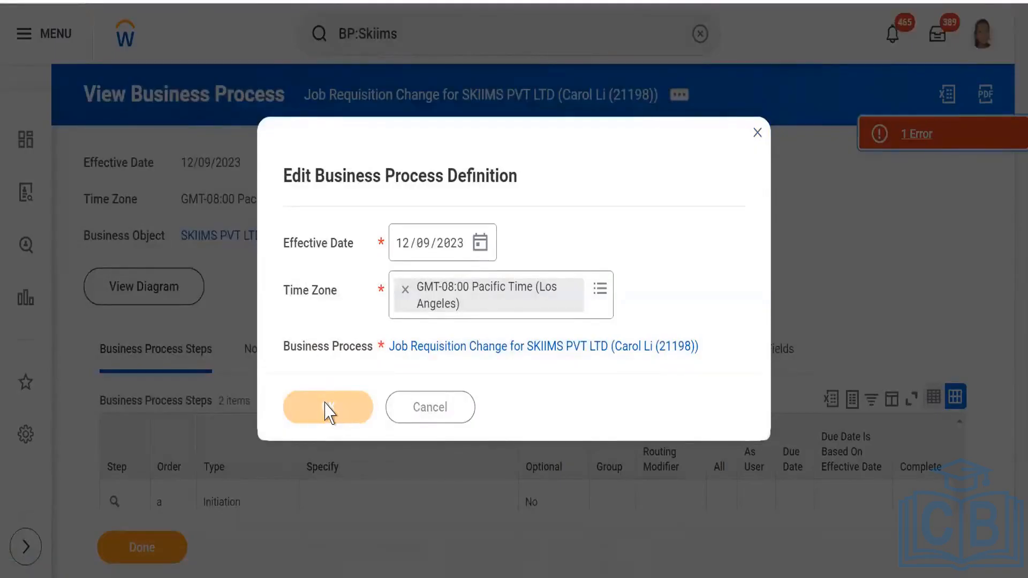
Search the review step's Group for 'Skiims' security groups, closing the search without adding any.
scroll(670, 355, down, 8)
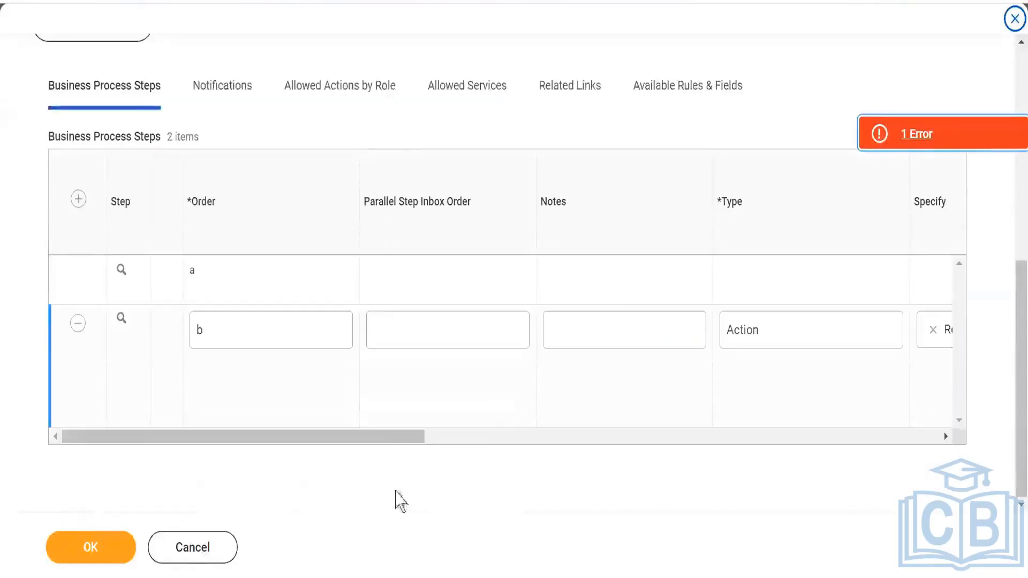
drag(537, 439, 661, 447)
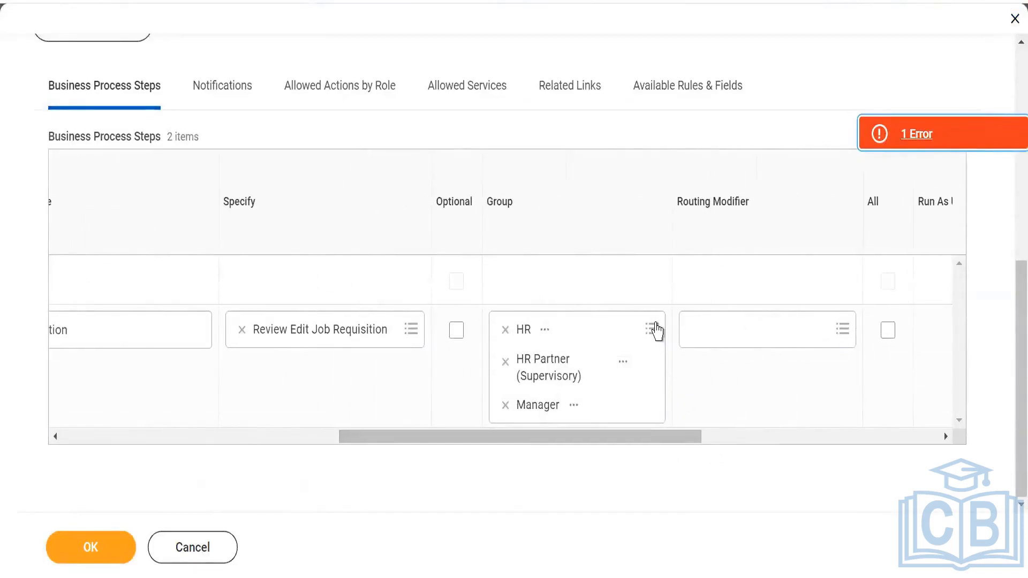
click(651, 329)
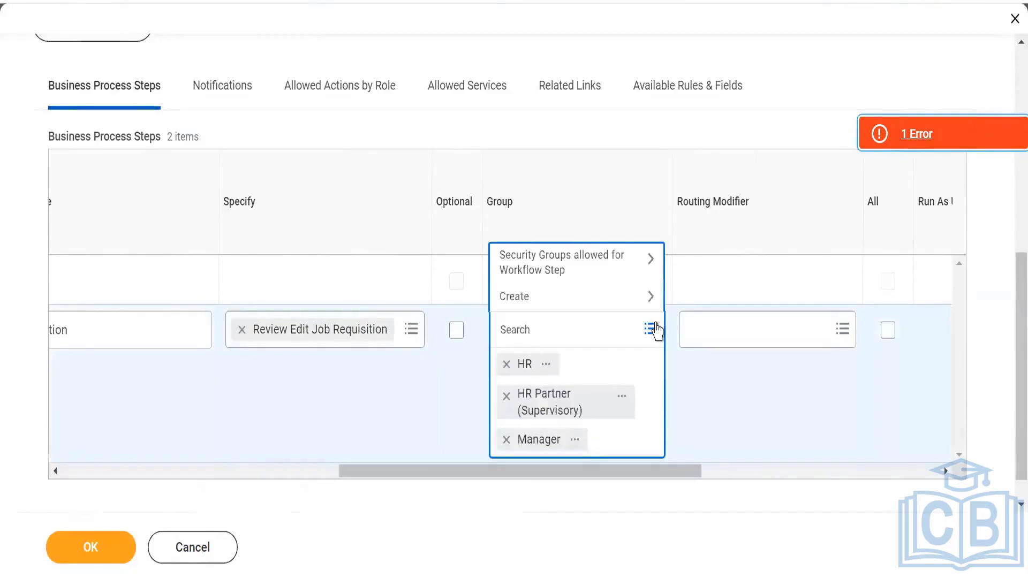
text(Skiims)
key(Return)
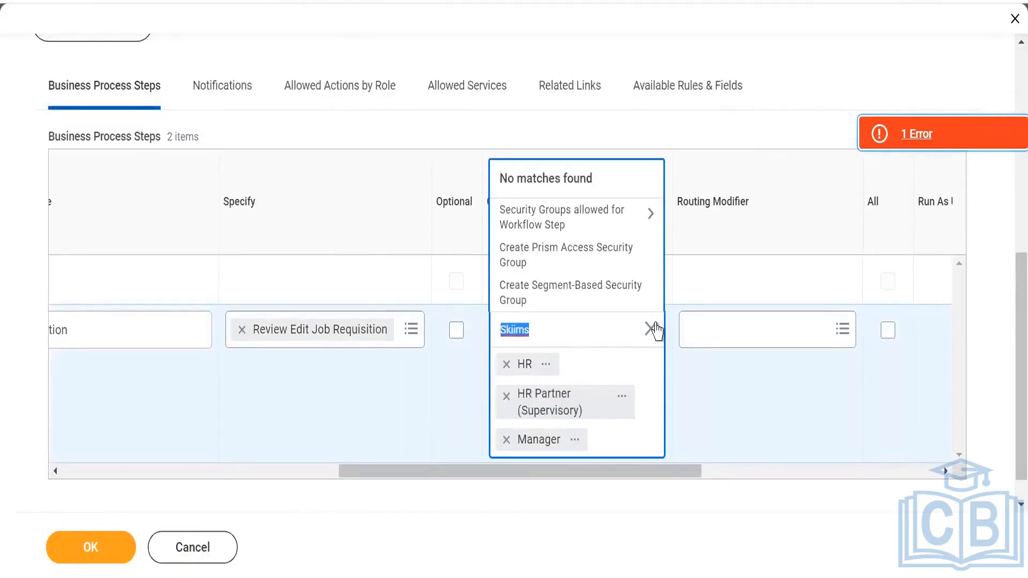
click(577, 496)
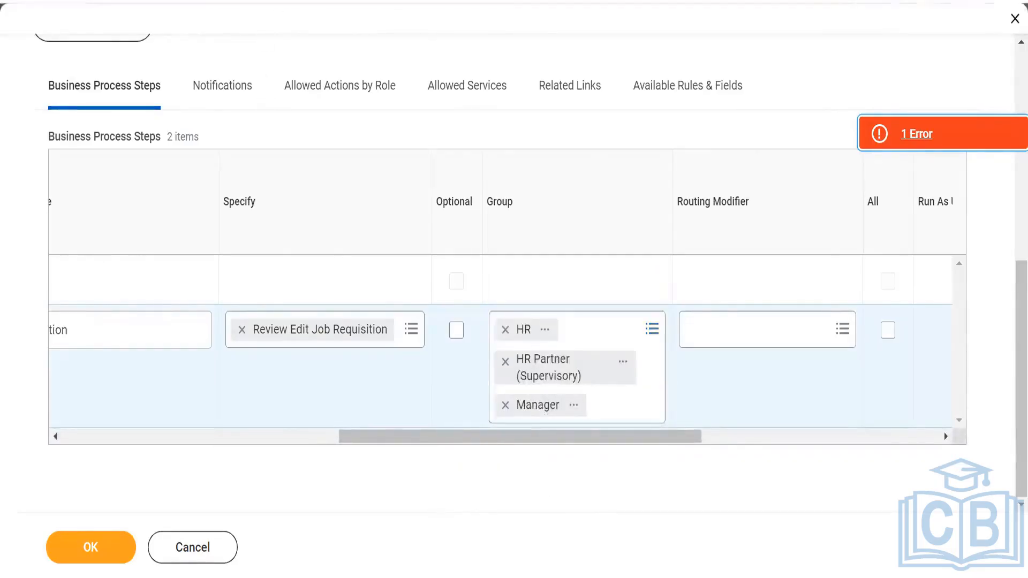
Duplicate the current browser tab.
right_click(412, 1)
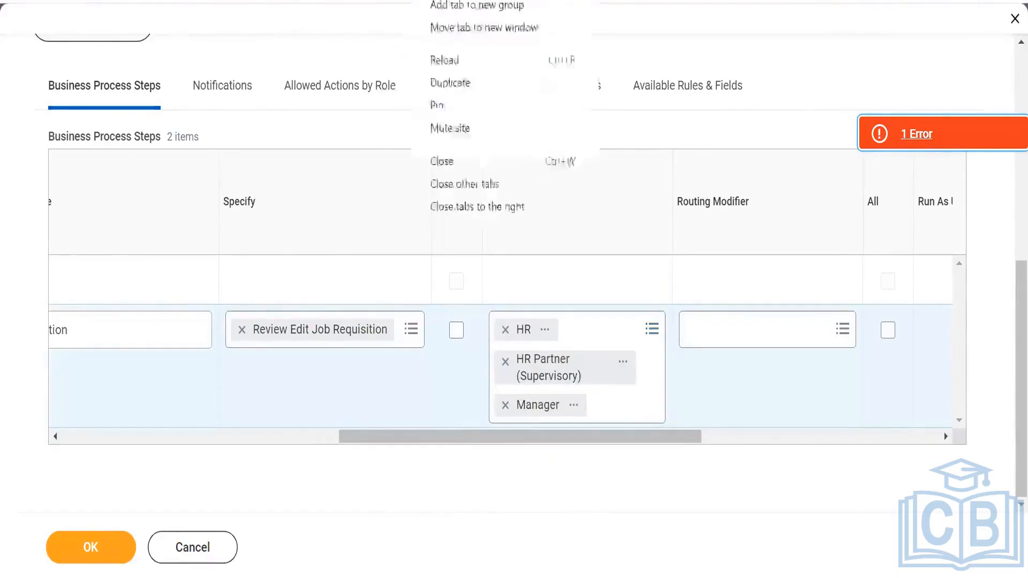
click(444, 161)
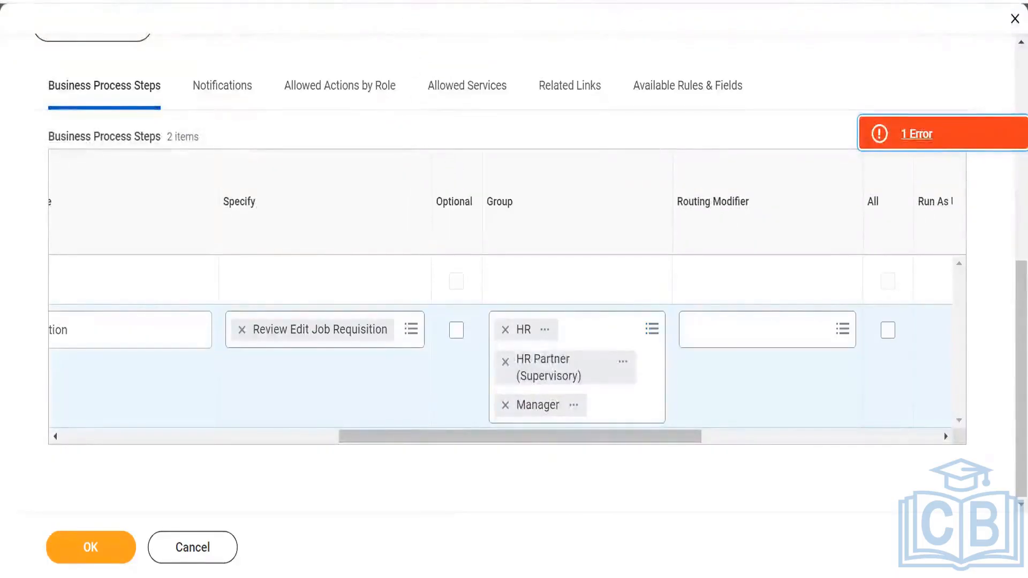
right_click(309, 1)
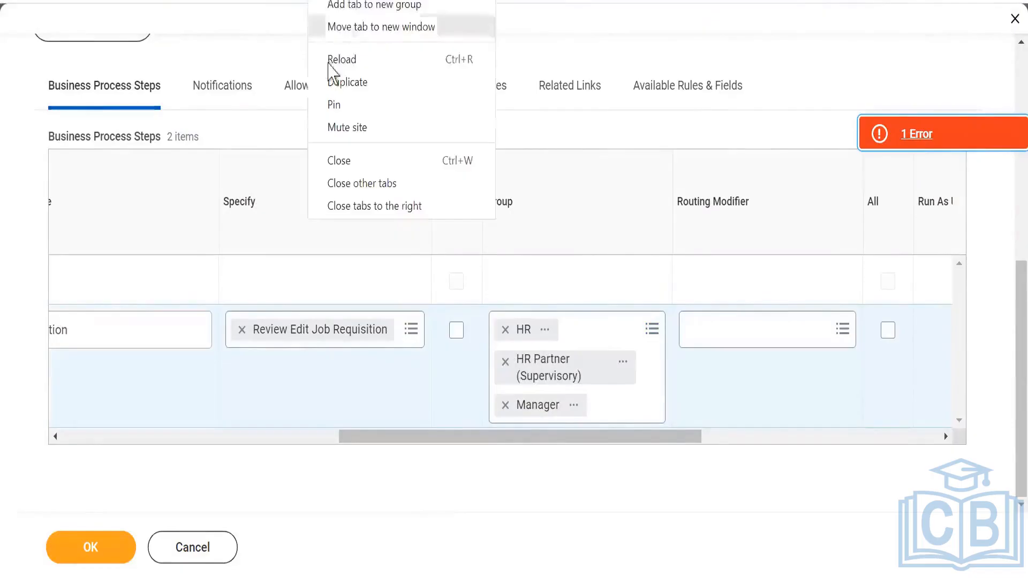
click(336, 83)
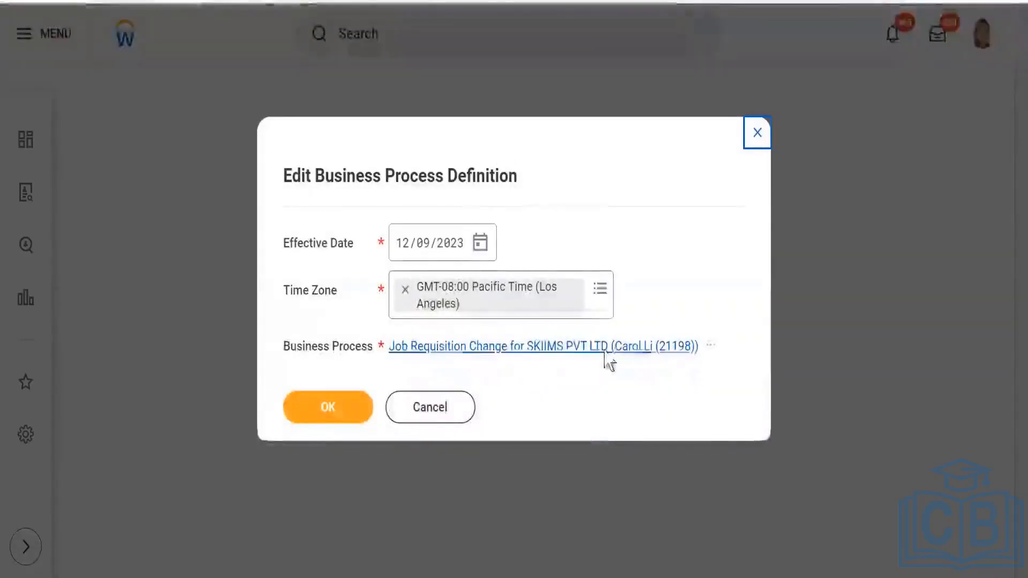
Close the Edit Business Process Definition and Create, Copy, or Link Business Process Definition dialogs.
click(757, 133)
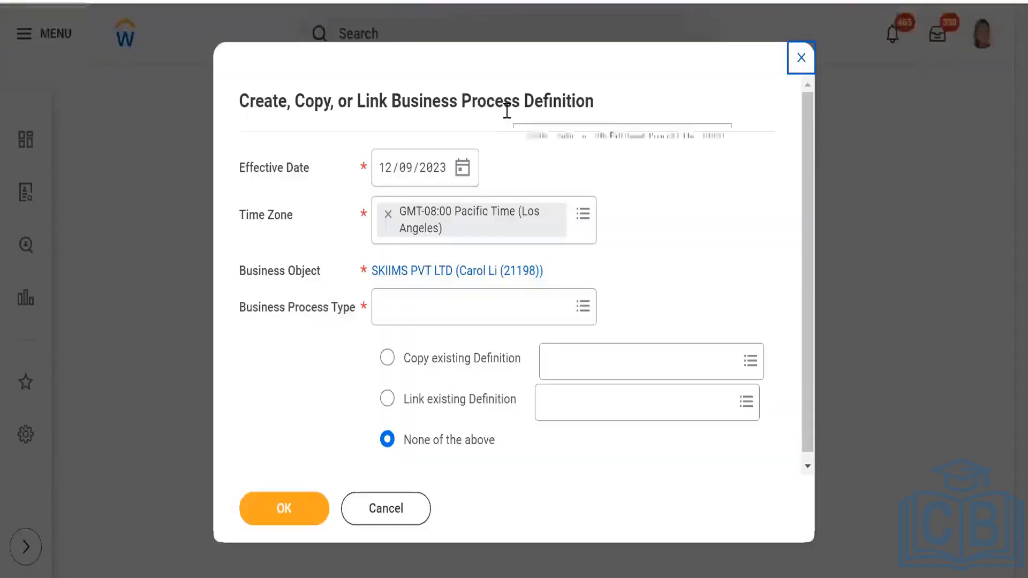
click(800, 61)
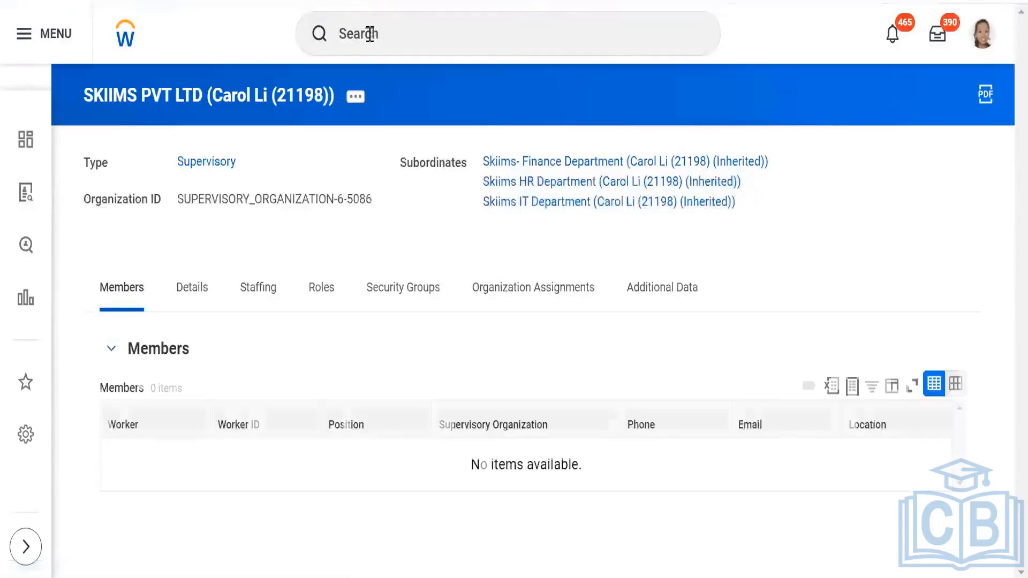
Search 'BP:Skiims change' and open the Job Requisition Change for SKIIMS PVT LTD result.
click(369, 34)
text(B)
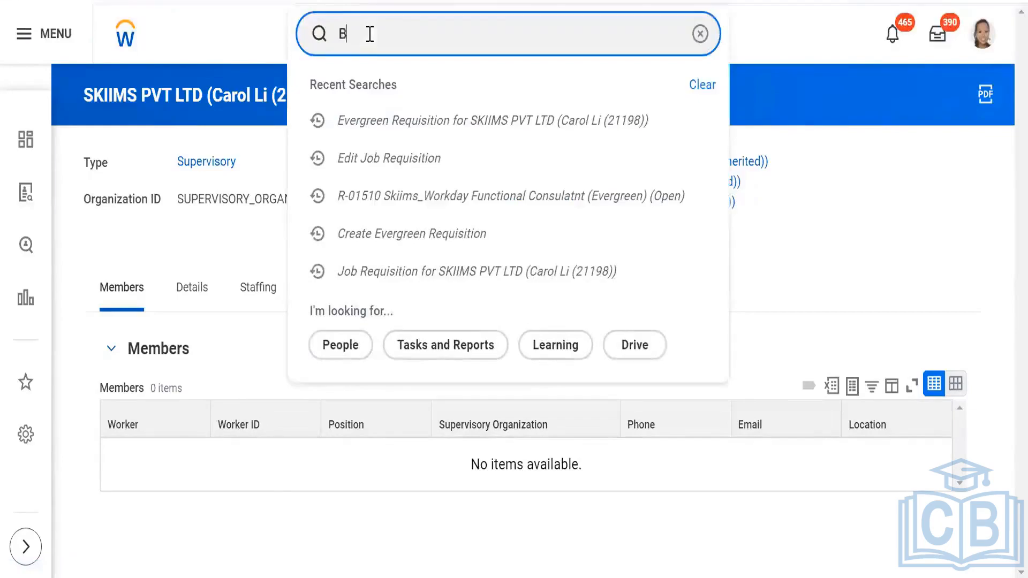
text(P:)
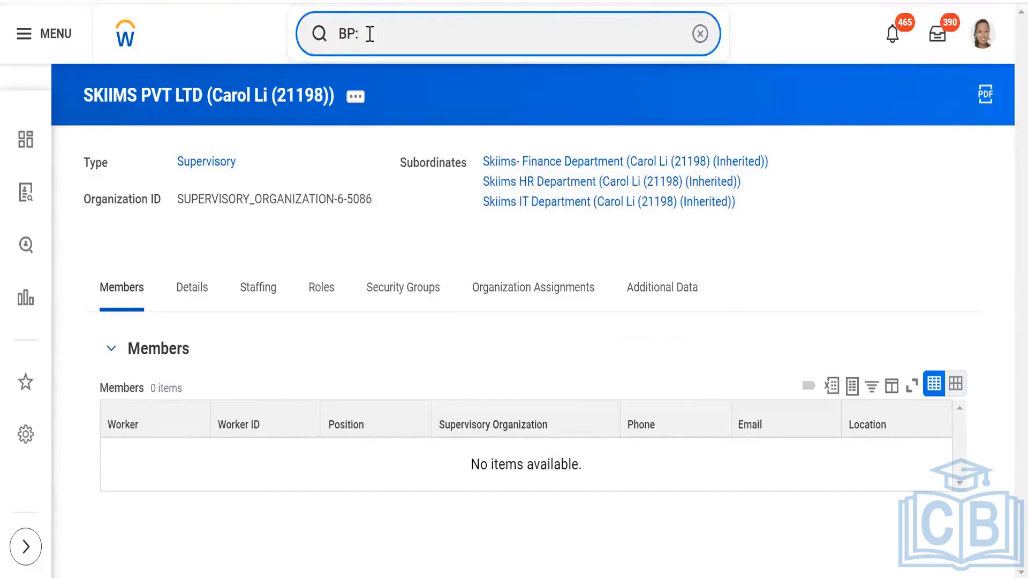
text(Skii)
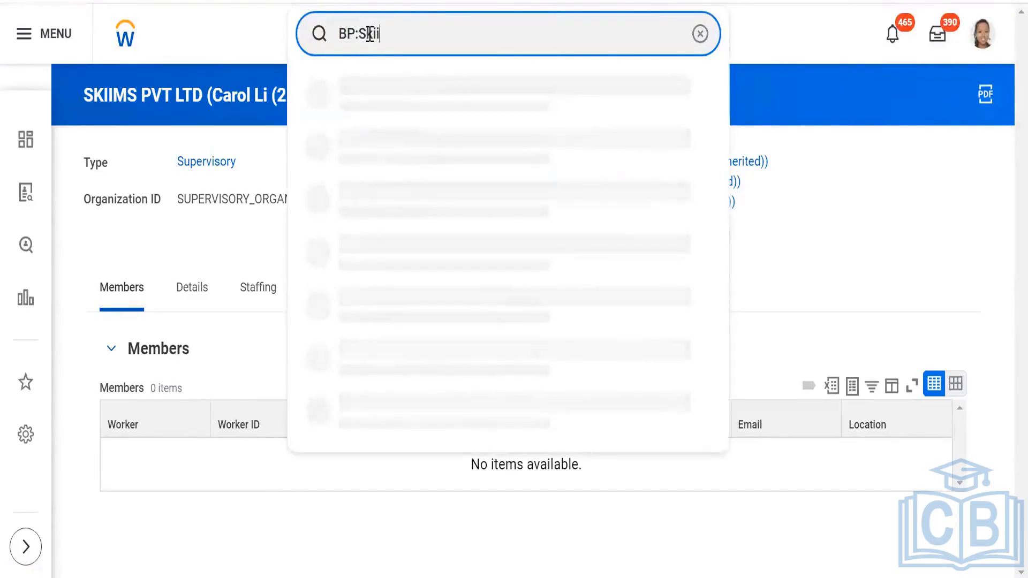
text(ms chan)
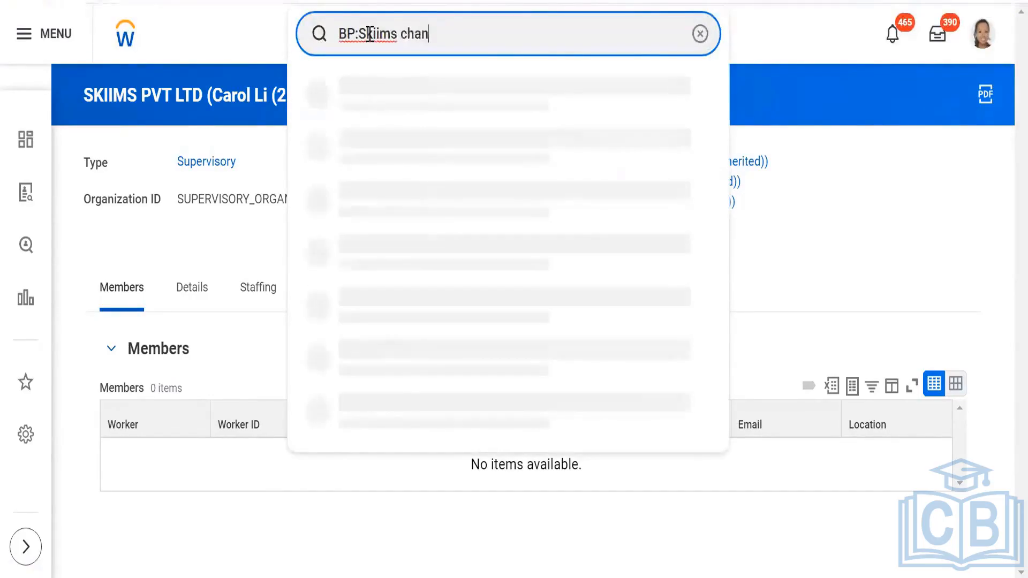
text(ge)
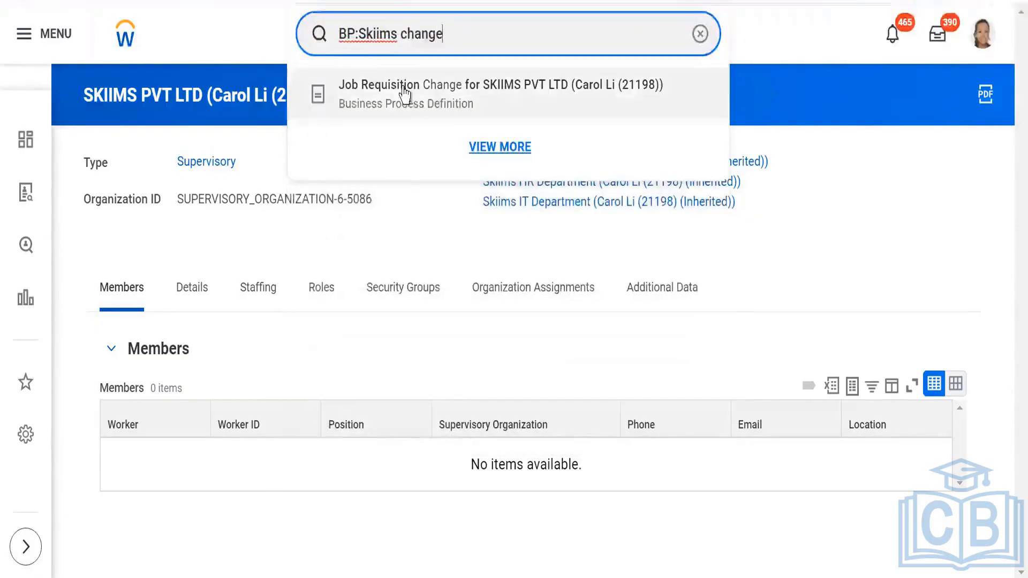
click(406, 97)
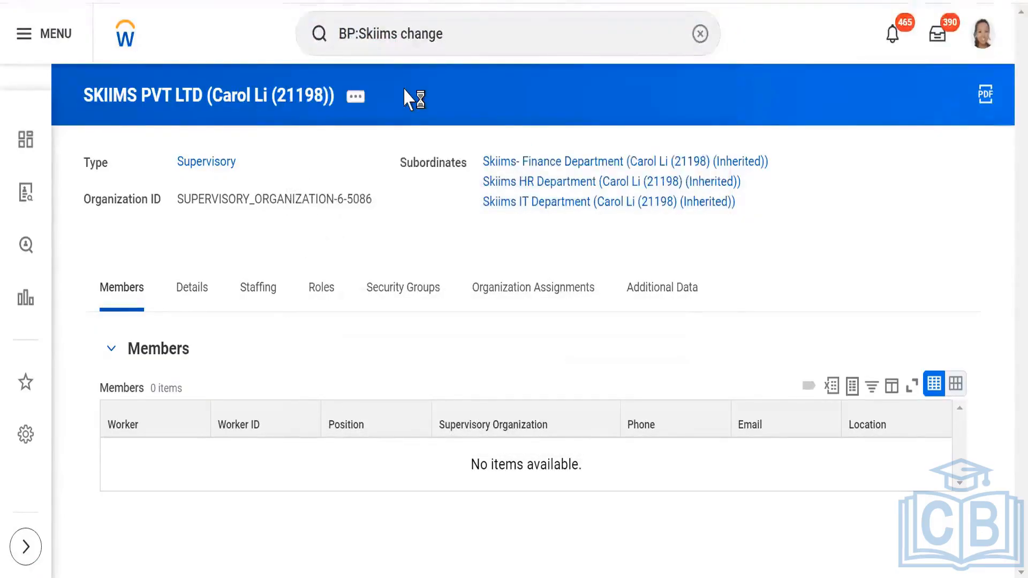
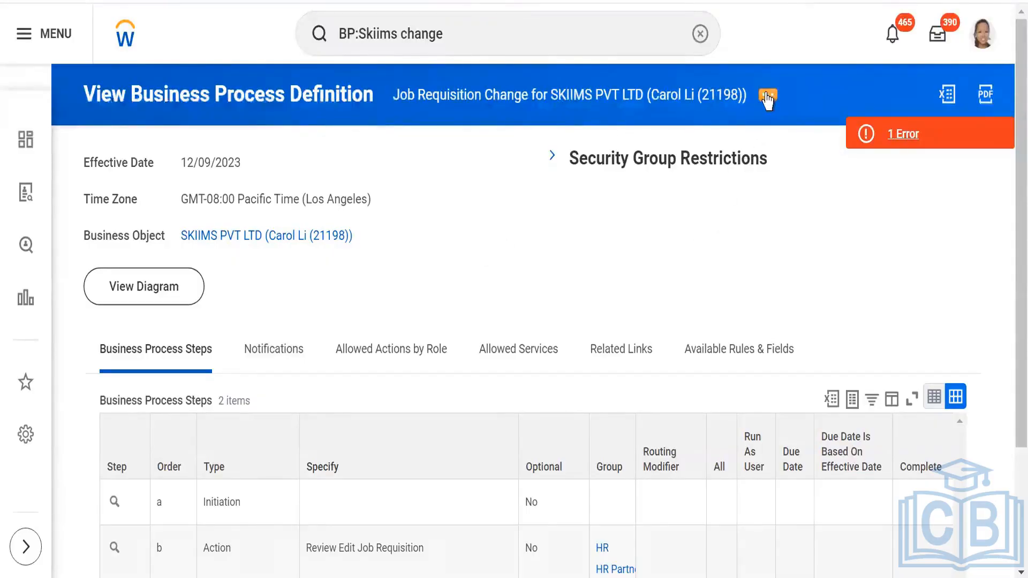
Open the Job Requisition Change business process security policy for editing from the related actions menu.
click(767, 97)
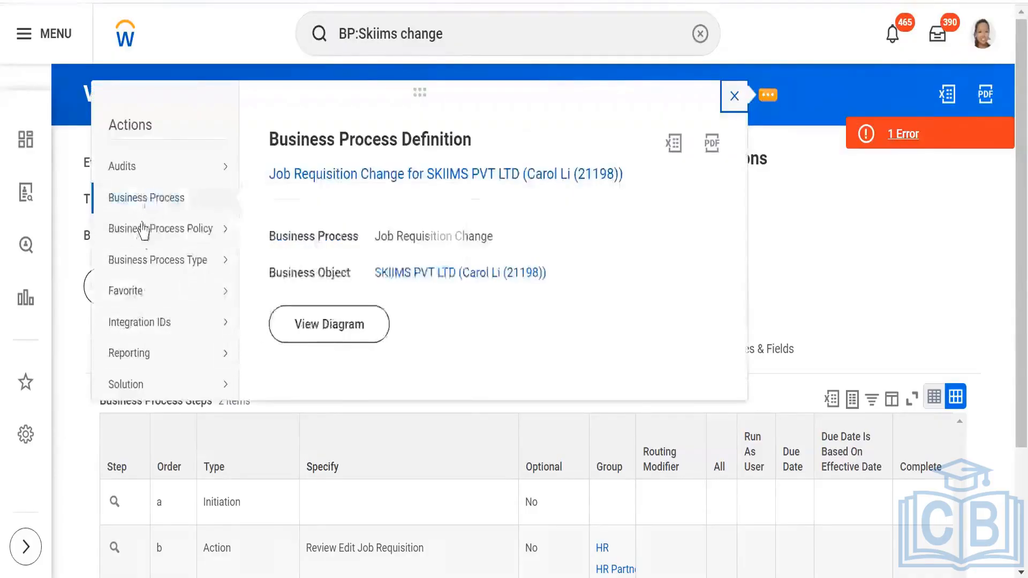
mouse_move(140, 233)
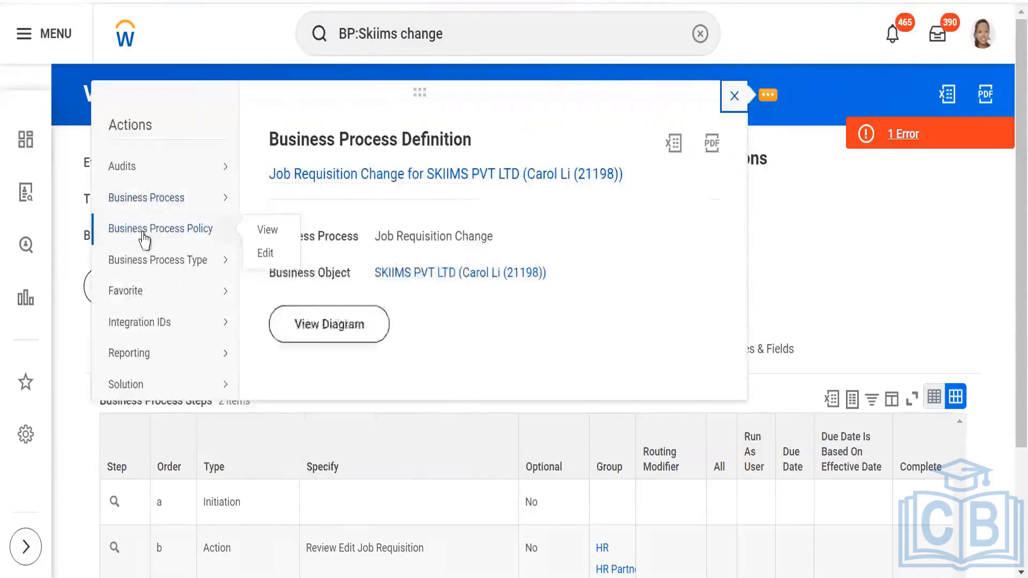
click(266, 255)
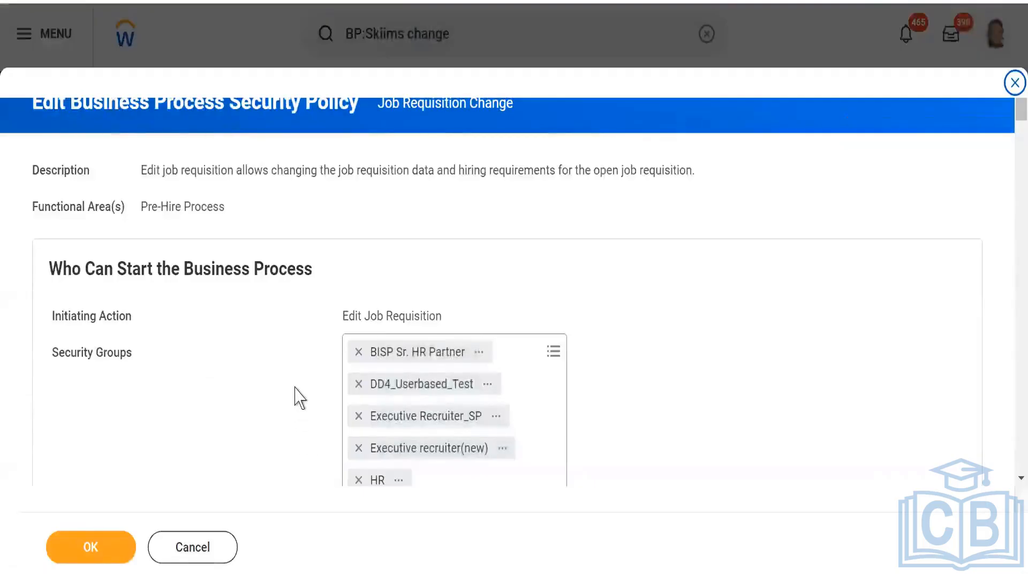
Search 'Ski' and add Recruiter-Skiims and HR Partner- Skiims to the Review Edit Job Requisition step's groups.
scroll(248, 368, down, 8)
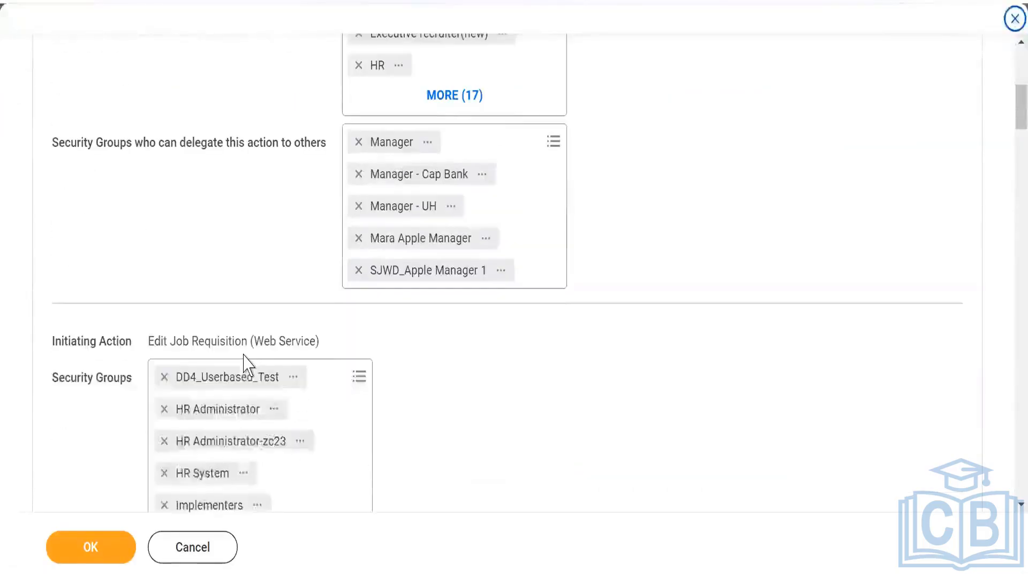
scroll(248, 368, down, 4)
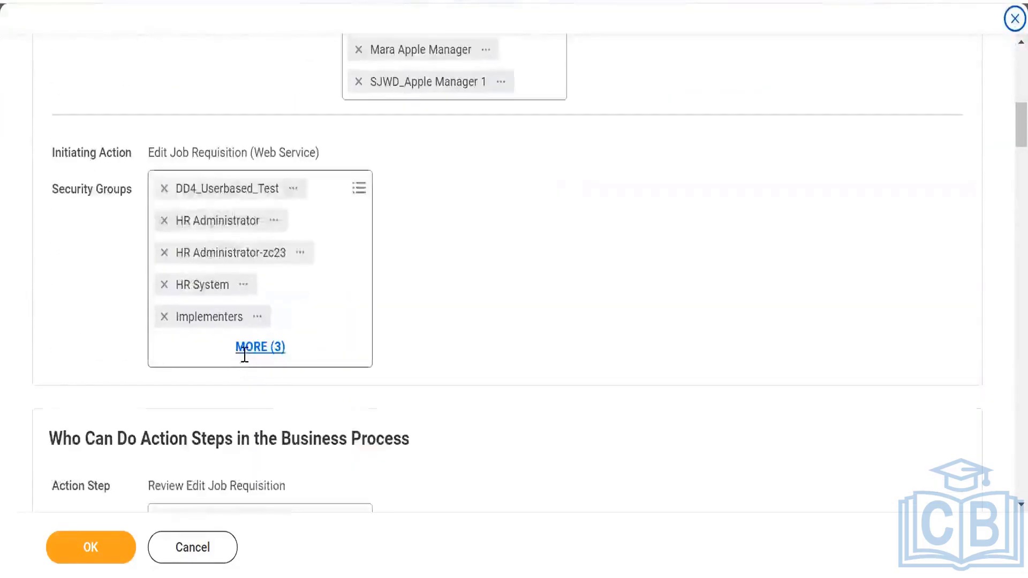
scroll(244, 355, down, 4)
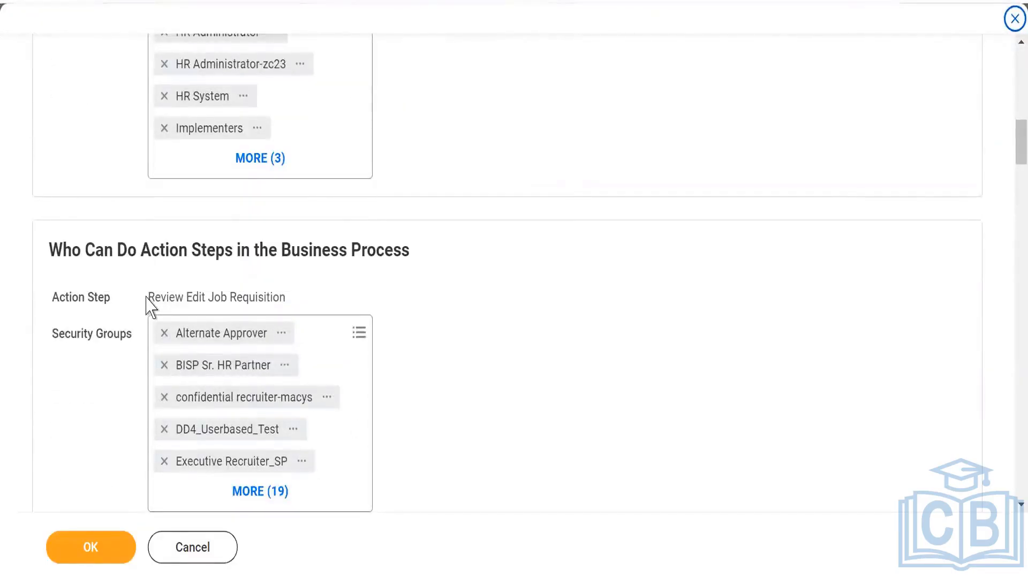
click(359, 333)
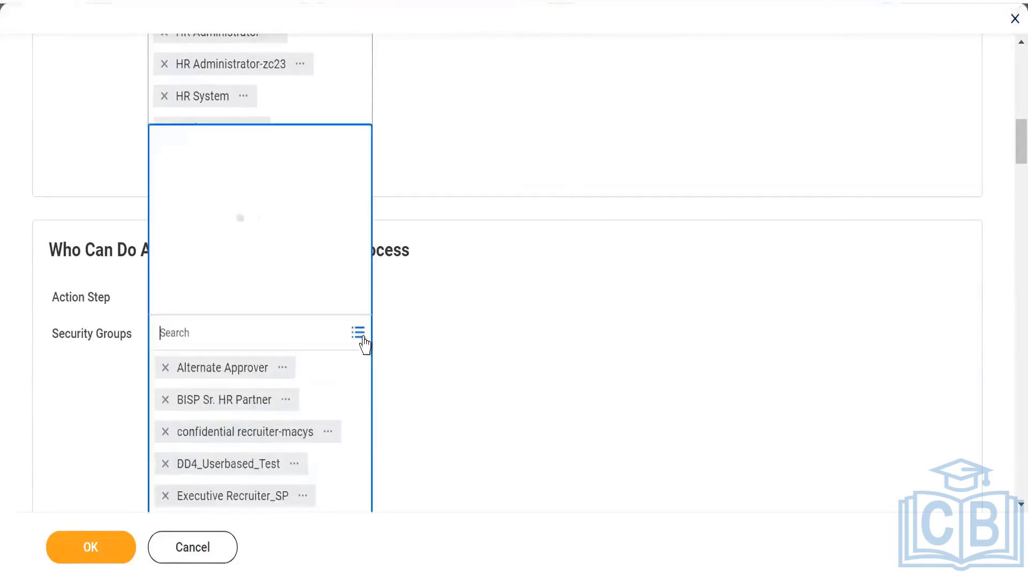
text(Skiims)
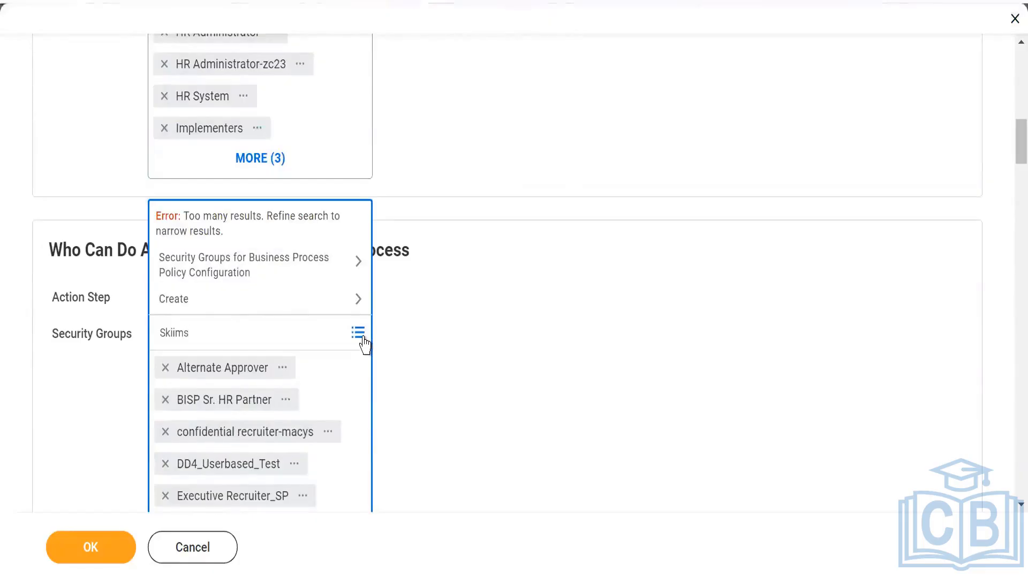
key(Return)
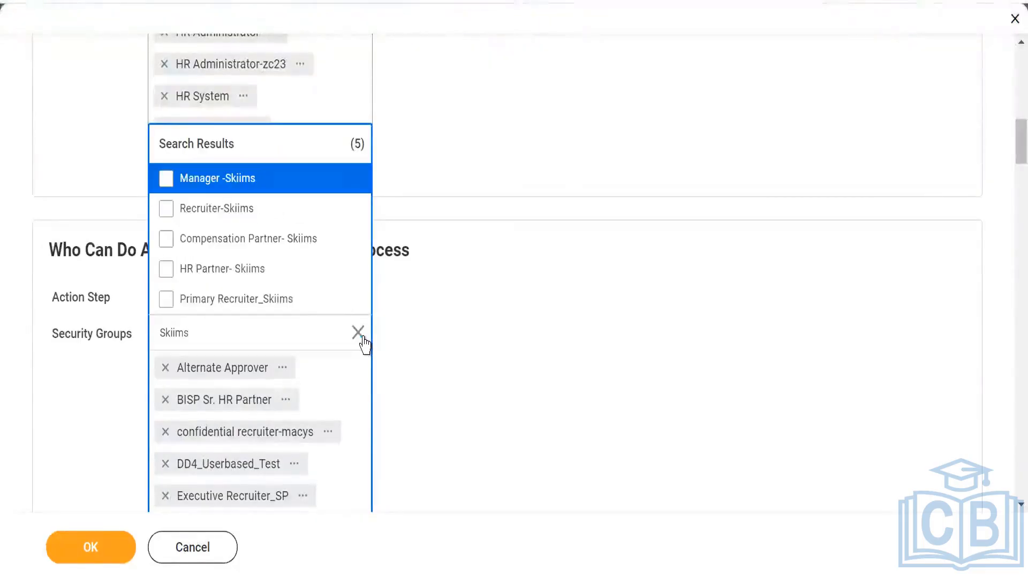
click(208, 212)
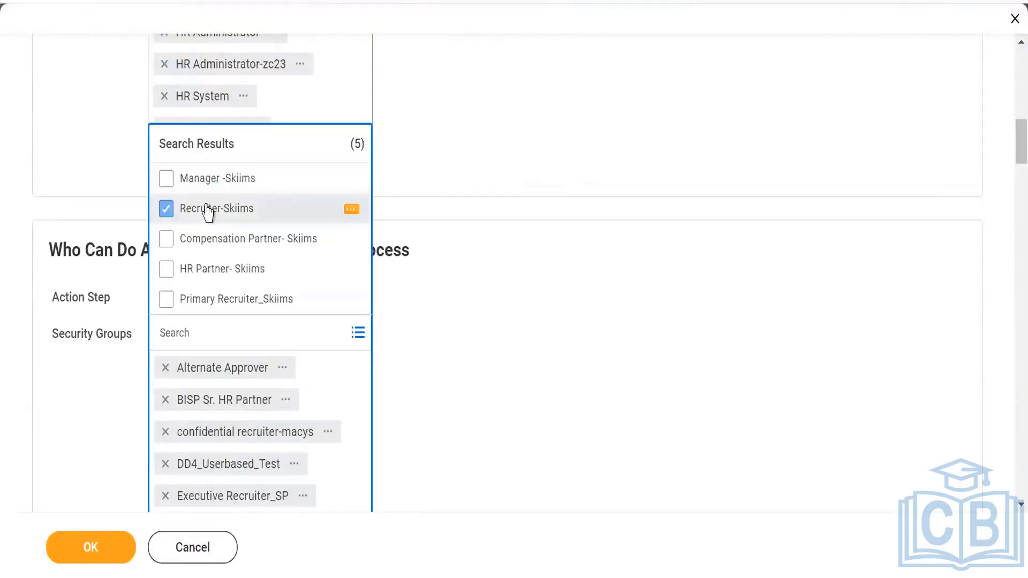
click(200, 246)
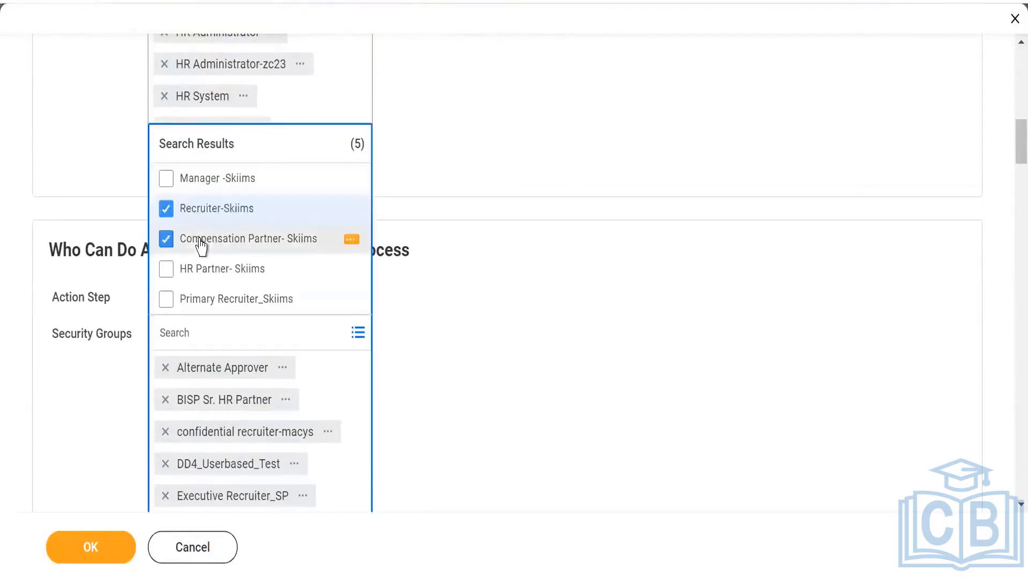
click(200, 246)
click(167, 271)
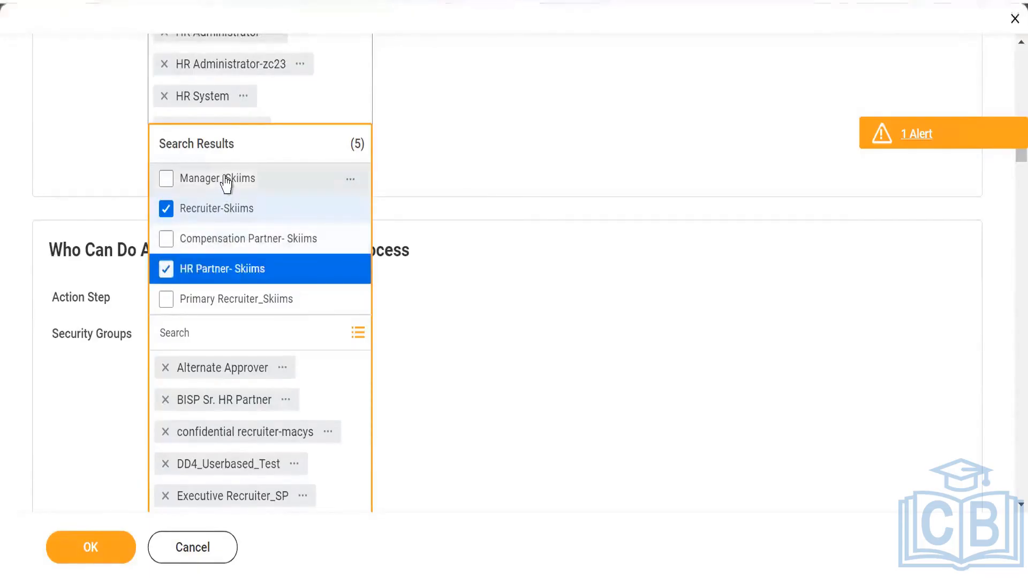
click(561, 339)
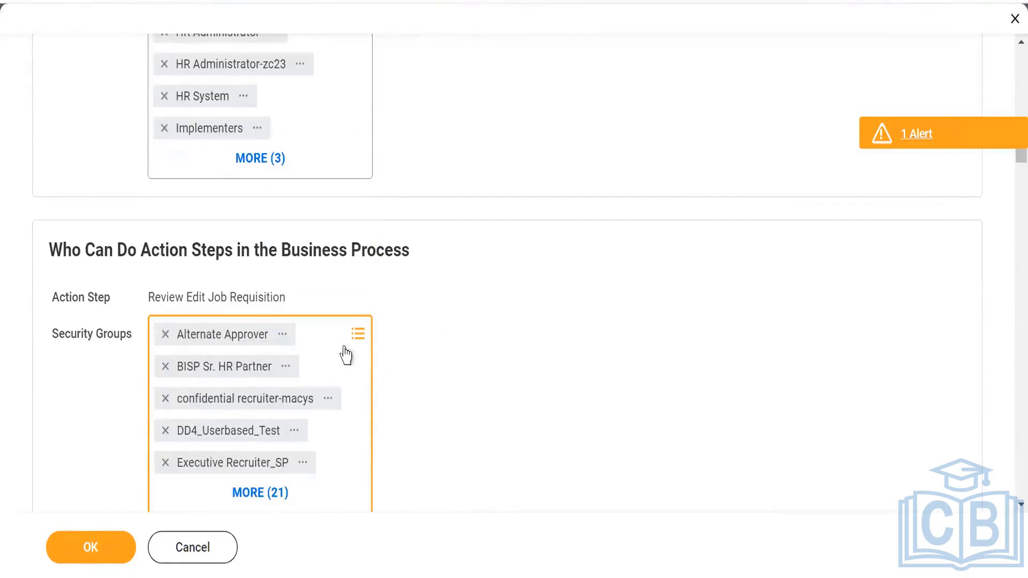
Search 'skiims' and add Manager -Skiims to the same action step's security groups.
click(359, 336)
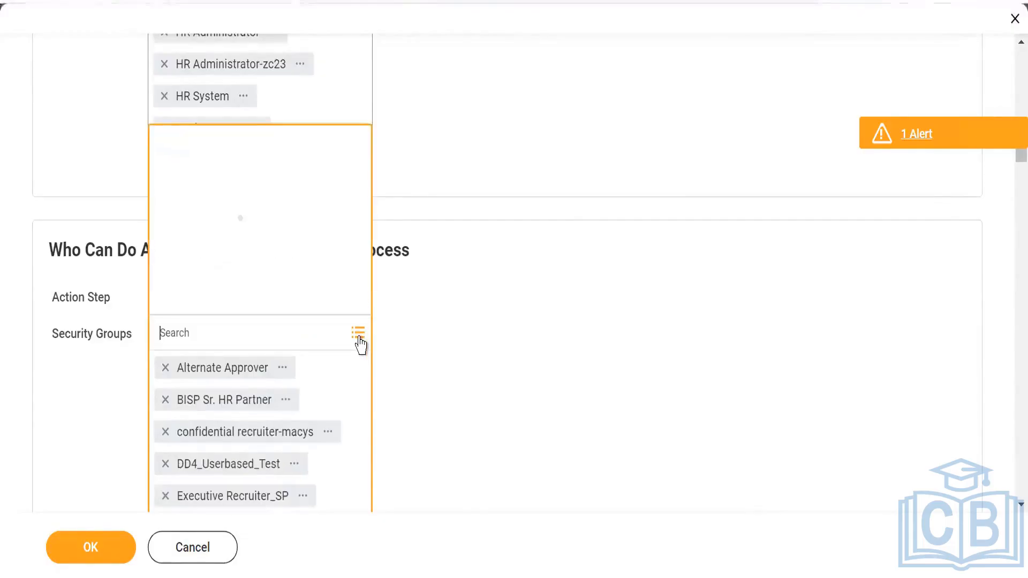
text(ski)
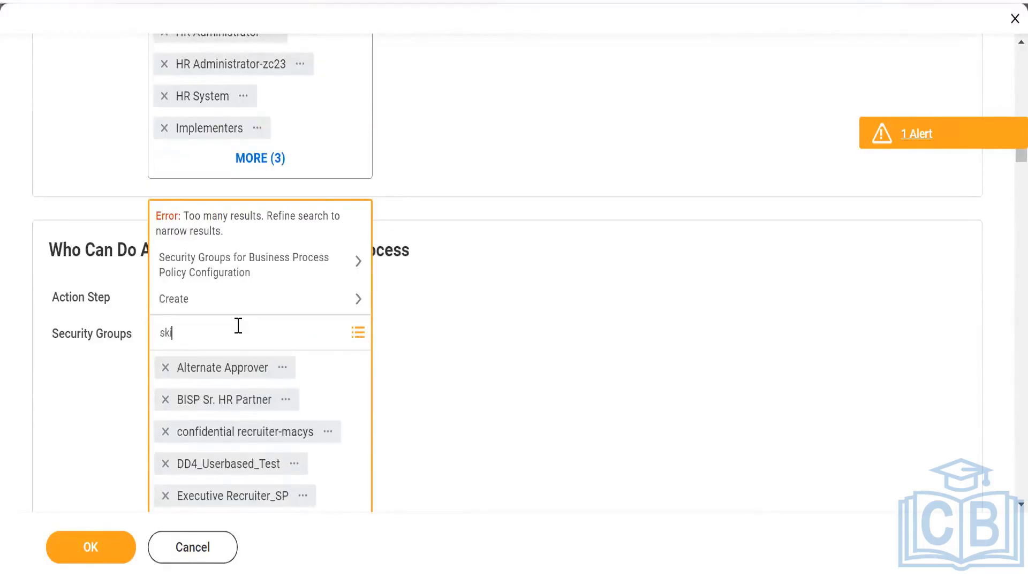
text(ims)
key(Return)
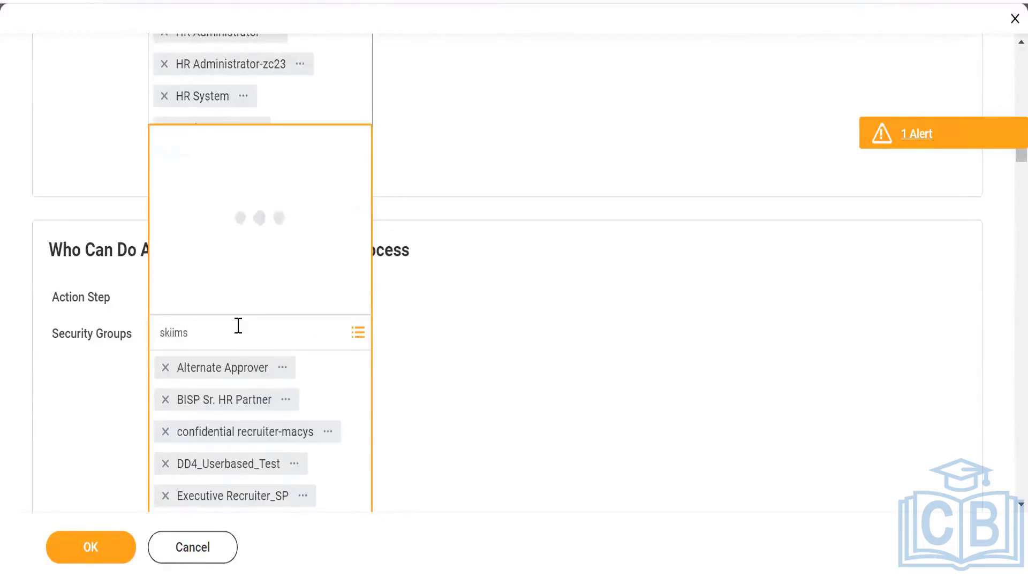
click(221, 180)
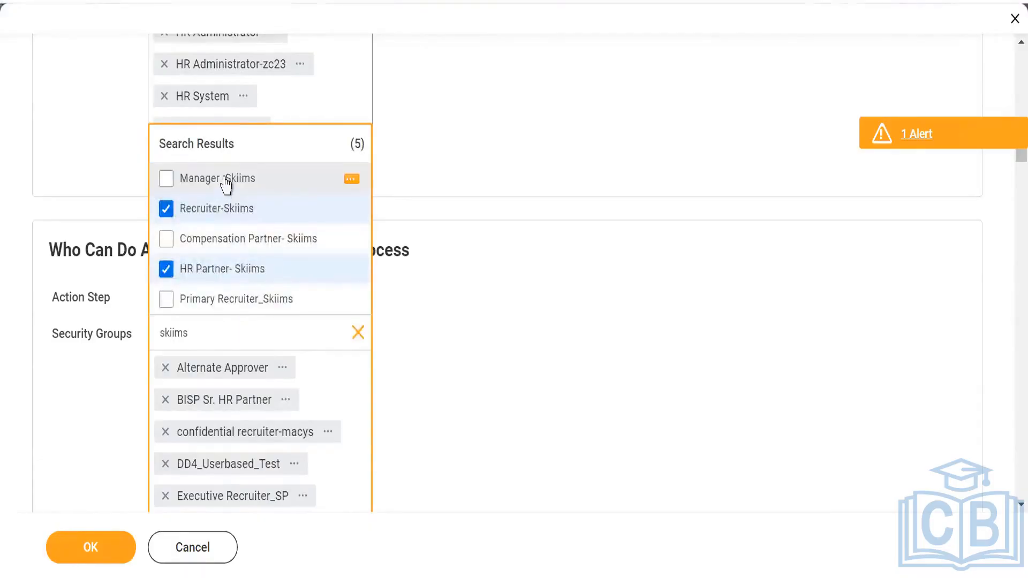
click(610, 332)
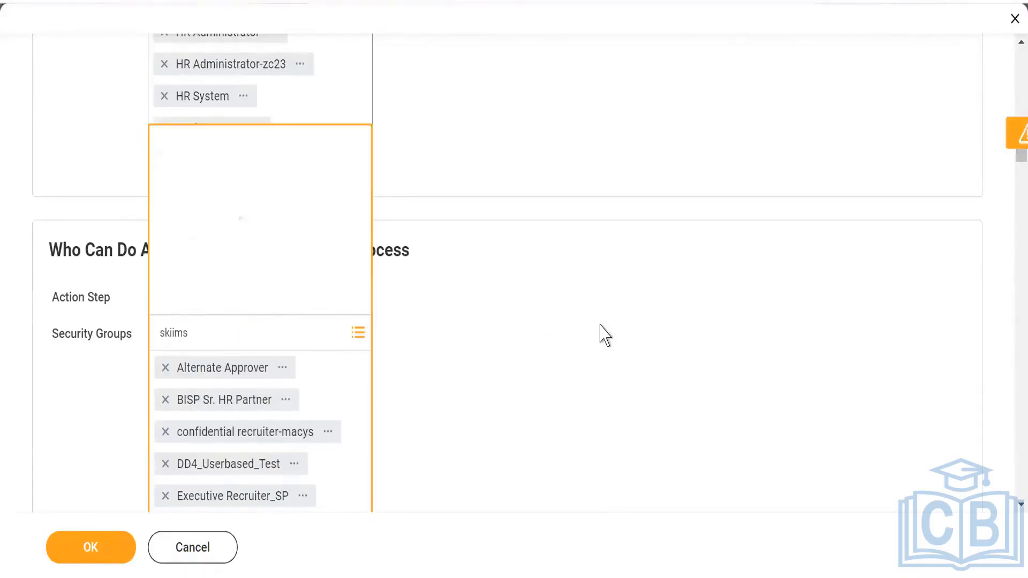
scroll(438, 374, up, 3)
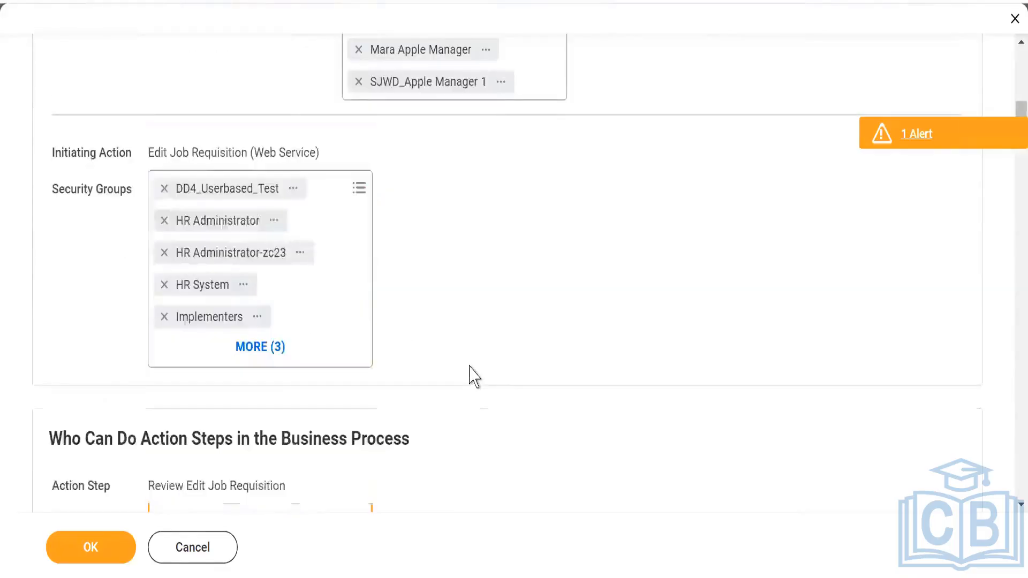
Scroll back to the top and submit the Job Requisition Change definition edits with OK.
scroll(470, 377, up, 2)
scroll(470, 387, up, 8)
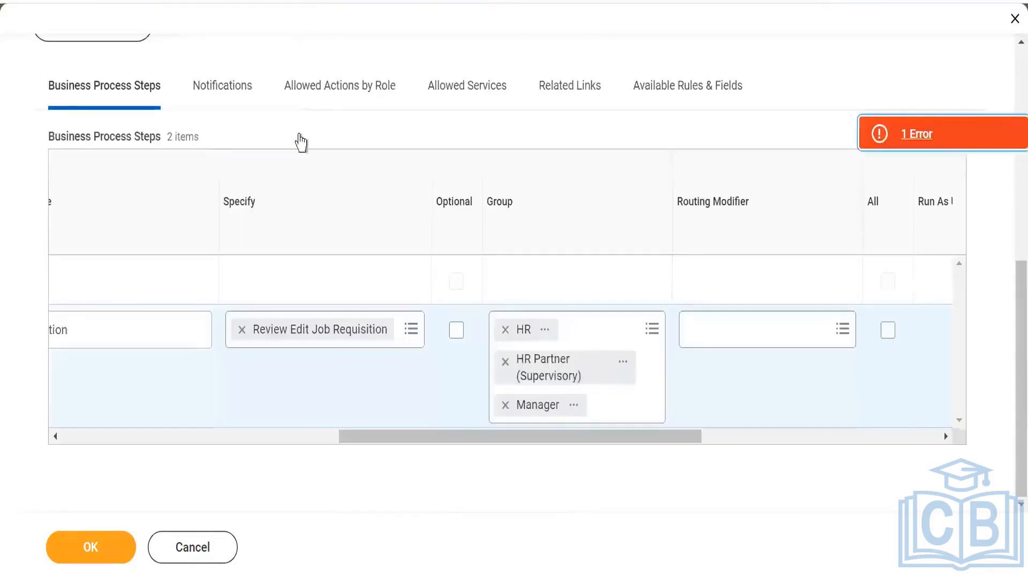
scroll(300, 142, up, 8)
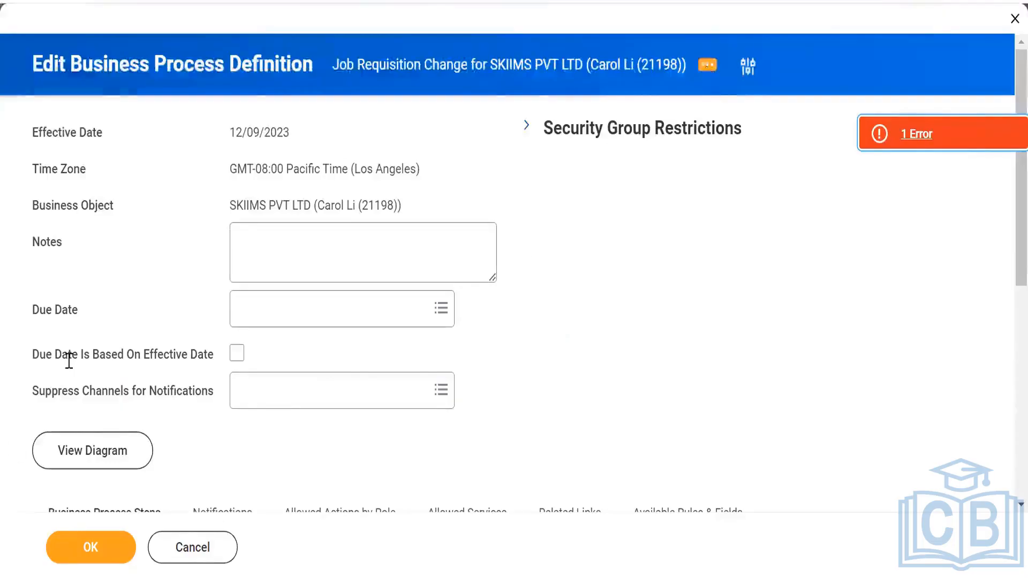
click(85, 547)
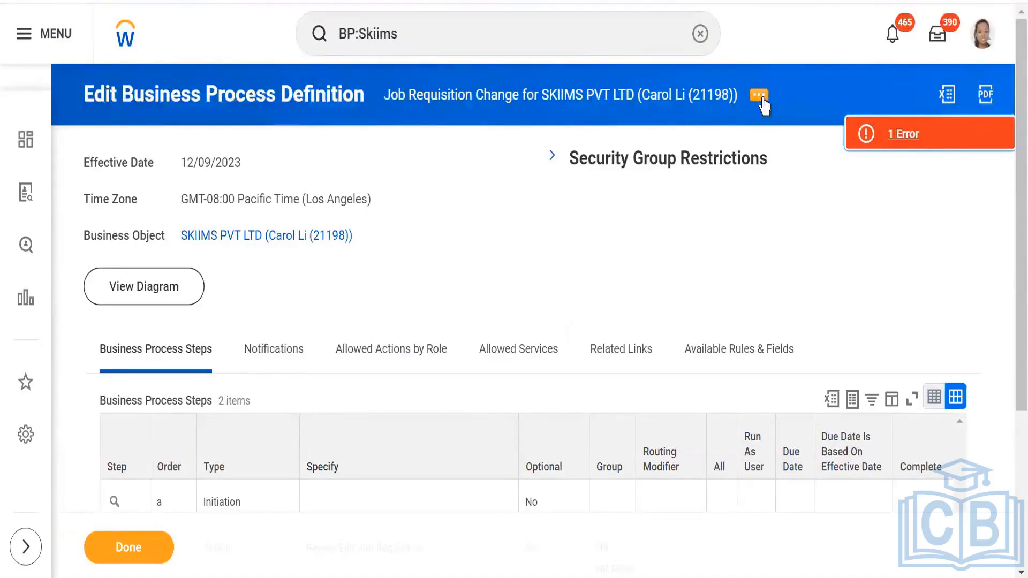
Reopen the Job Requisition Change business process policy for editing via related actions.
click(764, 106)
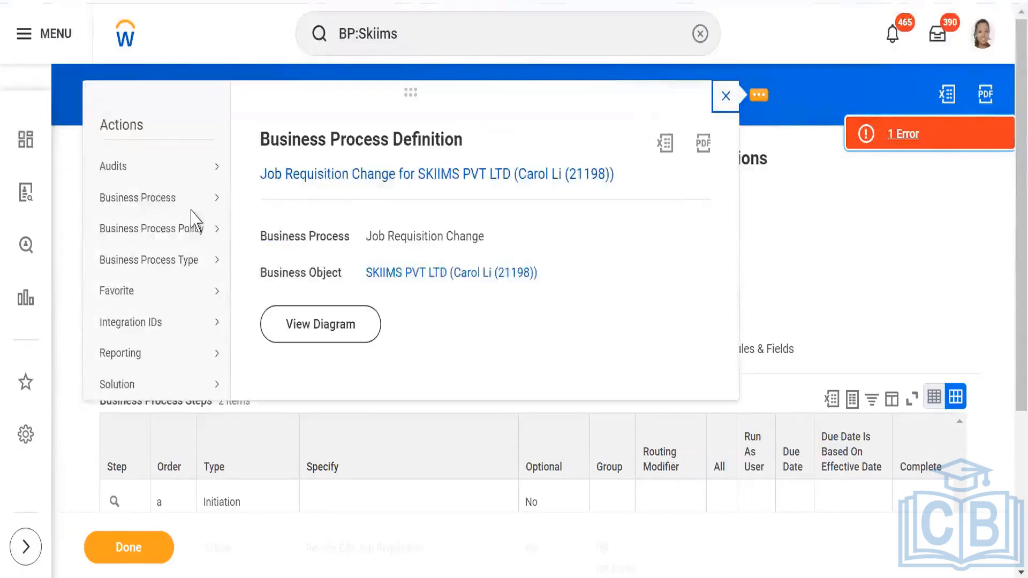
mouse_move(156, 234)
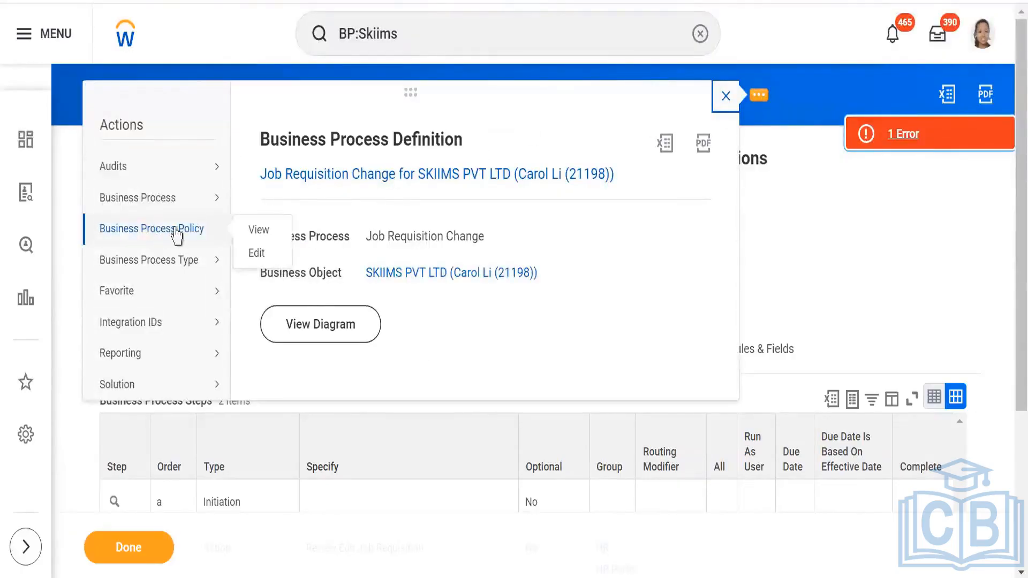
click(254, 254)
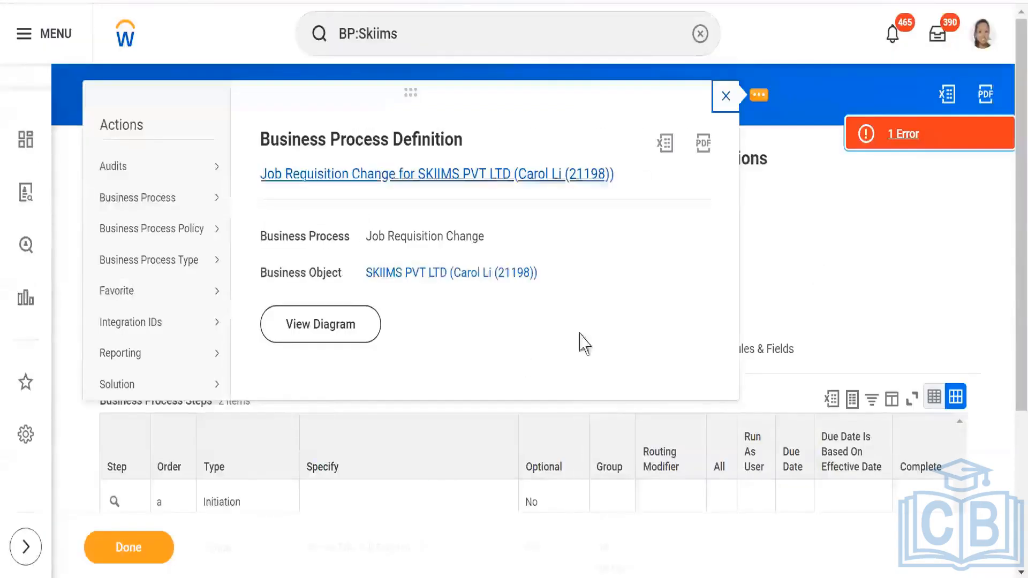
click(790, 283)
Review the Review Edit Job Requisition action step groups and save the policy as pending changes.
scroll(692, 327, down, 2)
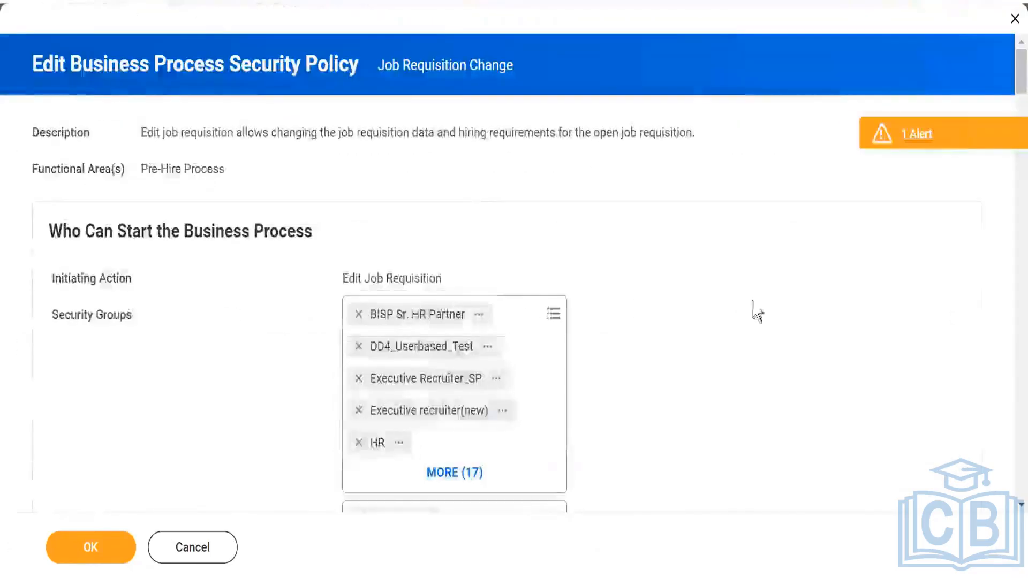
scroll(701, 321, down, 4)
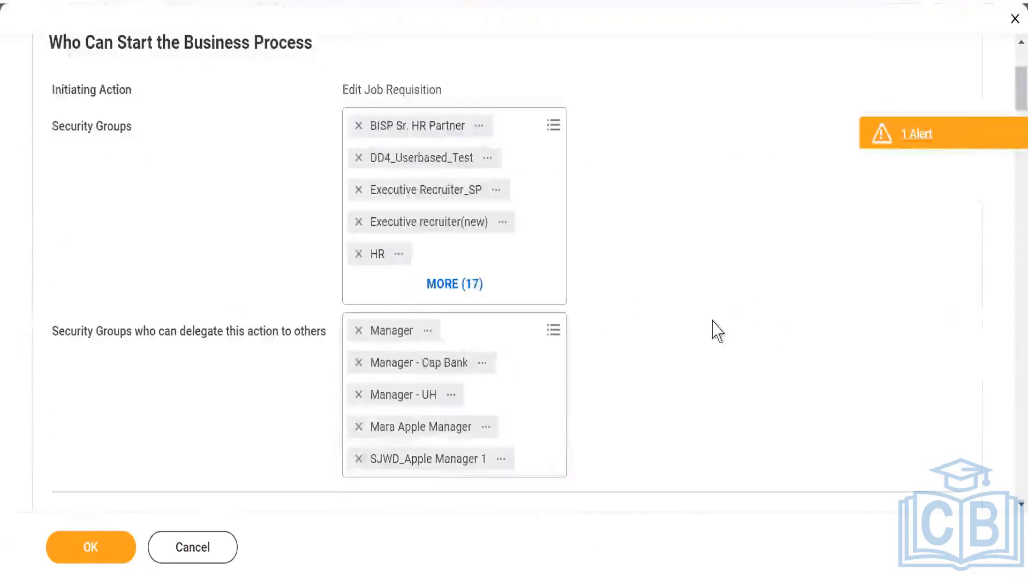
scroll(707, 326, down, 5)
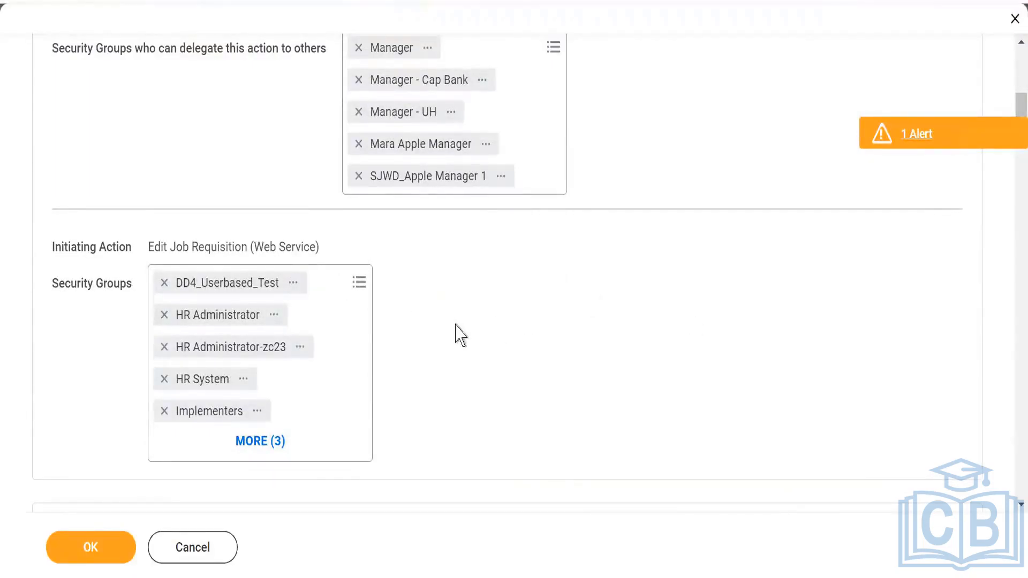
scroll(455, 337, down, 3)
scroll(454, 337, down, 3)
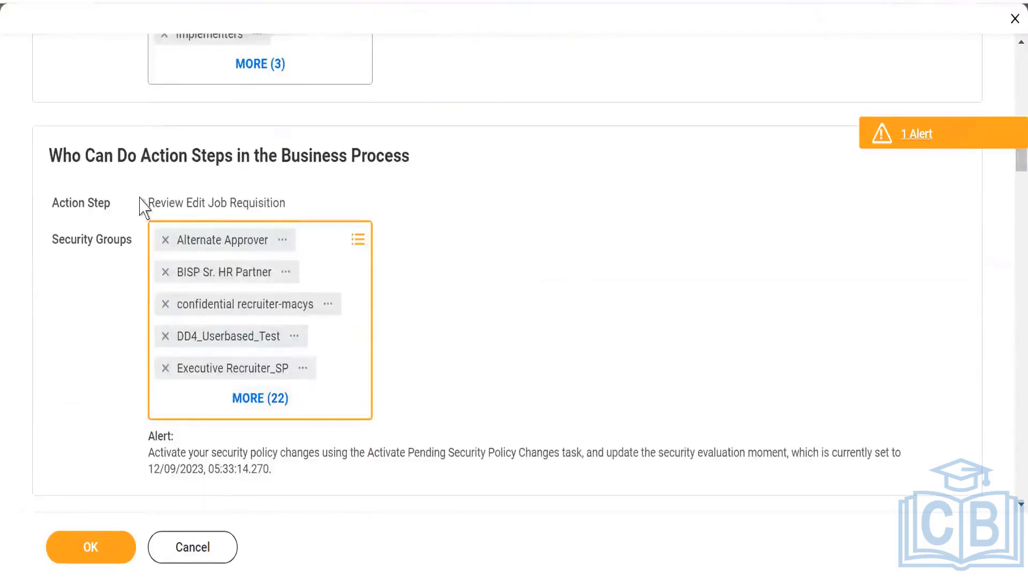
triple_click(287, 203)
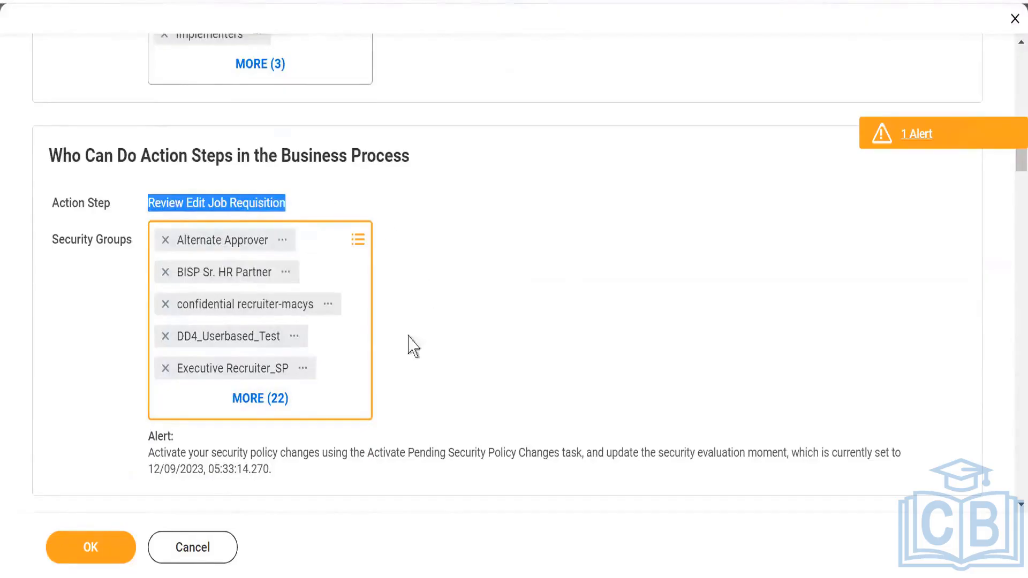
click(83, 548)
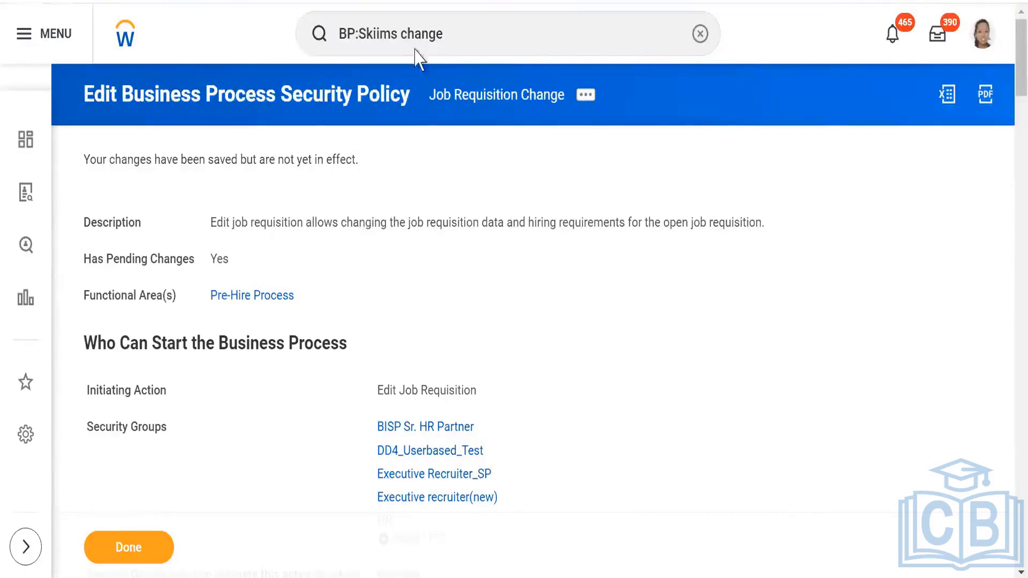
Search 'Activate pending securi' and launch the Activate Pending Security Policy Changes task.
click(502, 41)
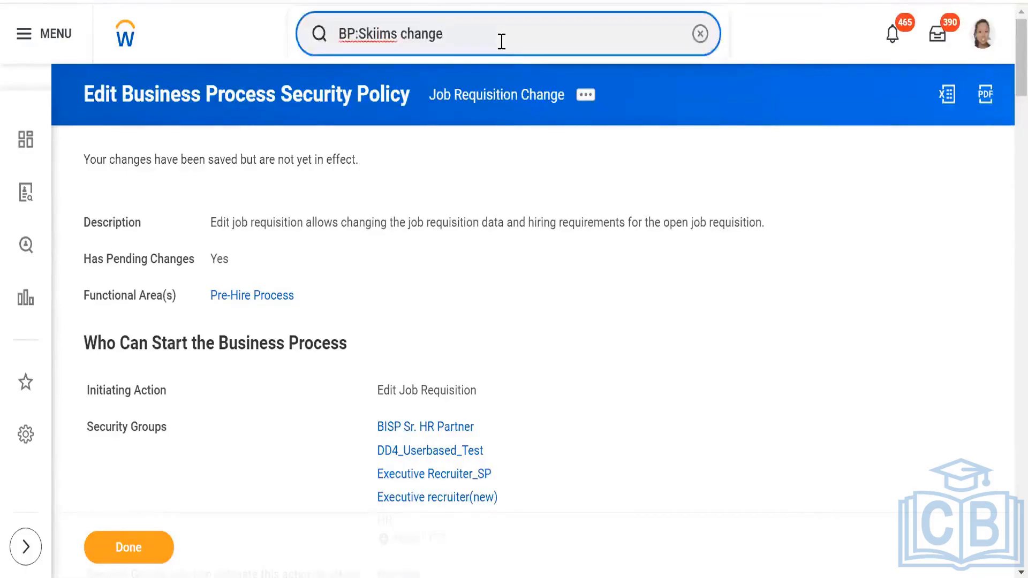
key(BackSpace)
key(BackSpace)
key(BackSpace)
key(BackSpace)
key(BackSpace)
key(BackSpace)
key(BackSpace)
key(BackSpace)
key(BackSpace)
key(BackSpace)
key(BackSpace)
key(BackSpace)
key(BackSpace)
key(BackSpace)
key(BackSpace)
key(BackSpace)
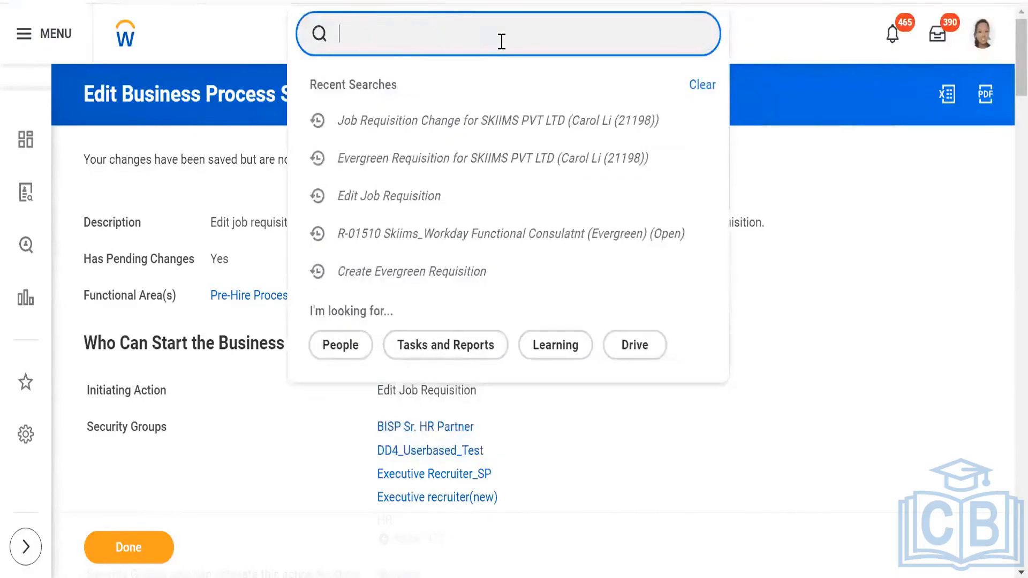
text(Activat)
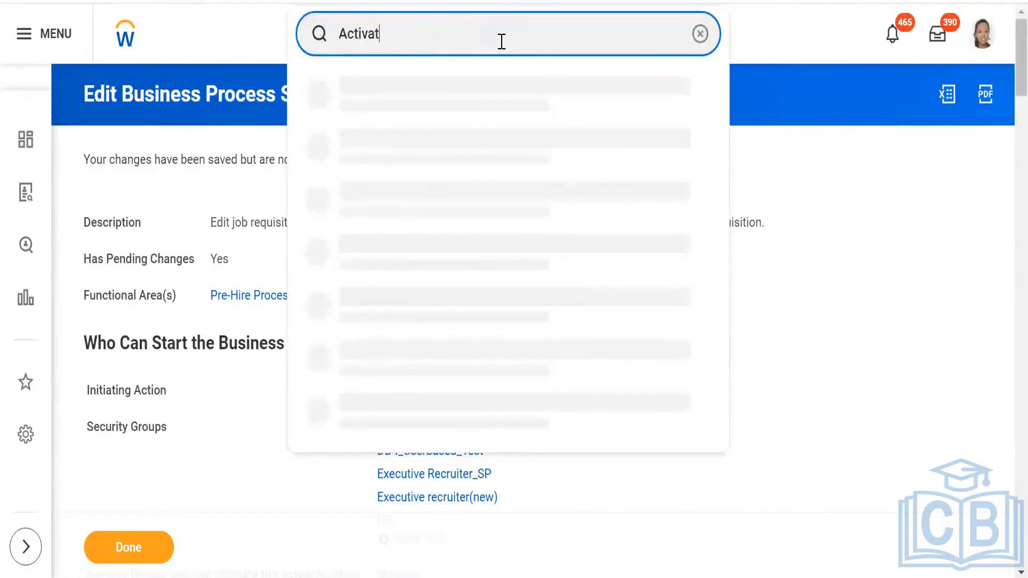
text(e pend)
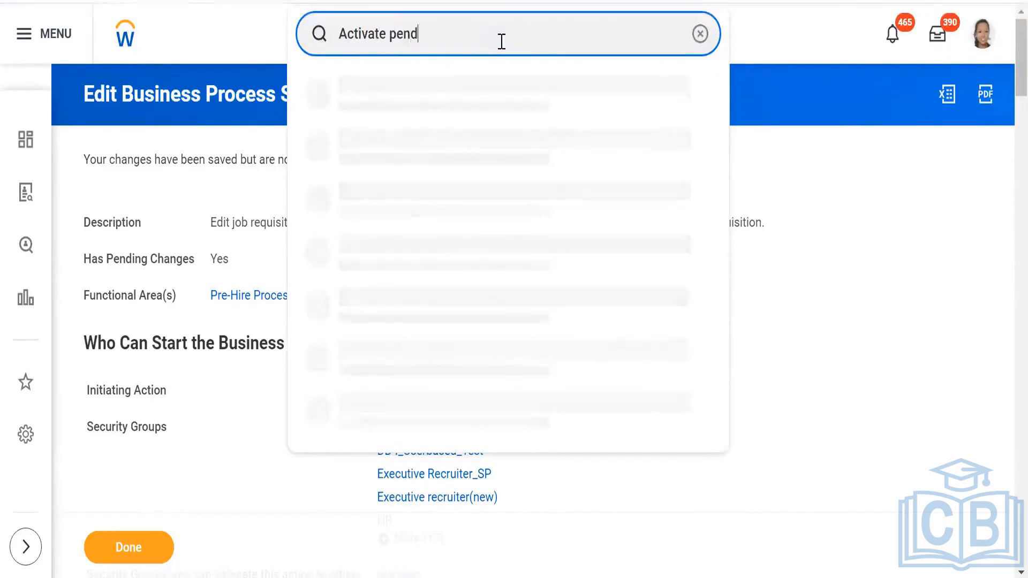
text(ing sec)
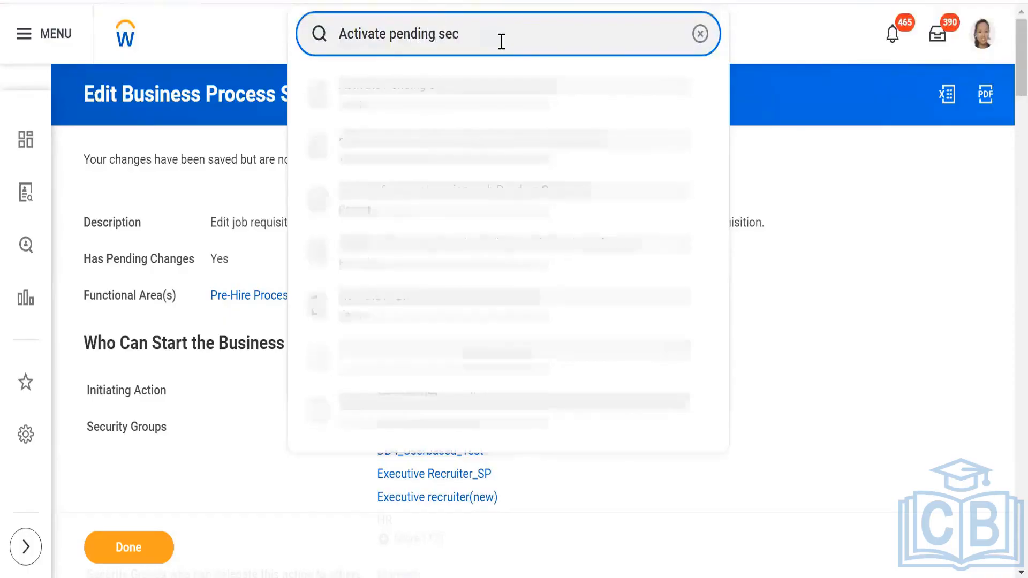
text(rity)
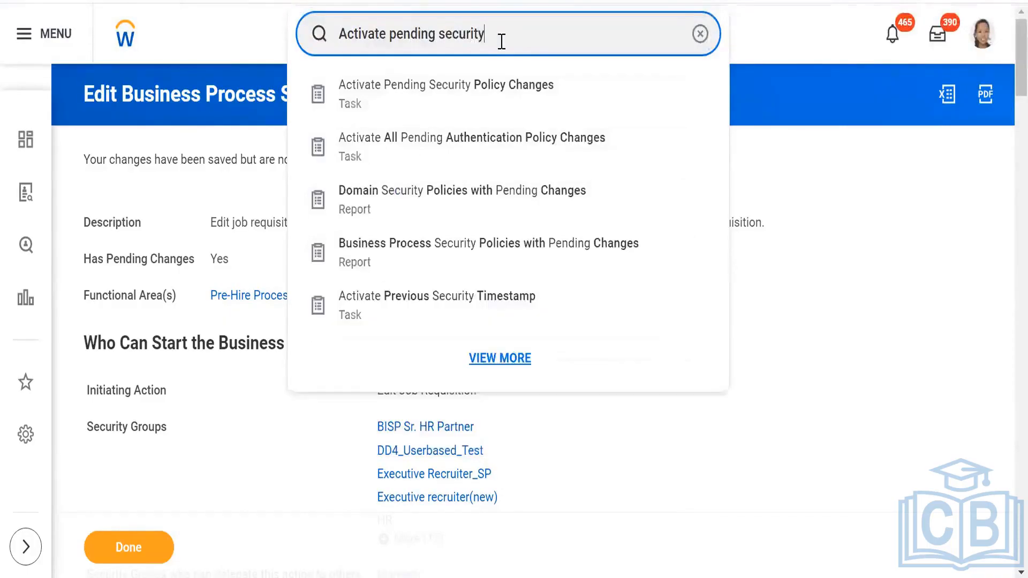
click(493, 97)
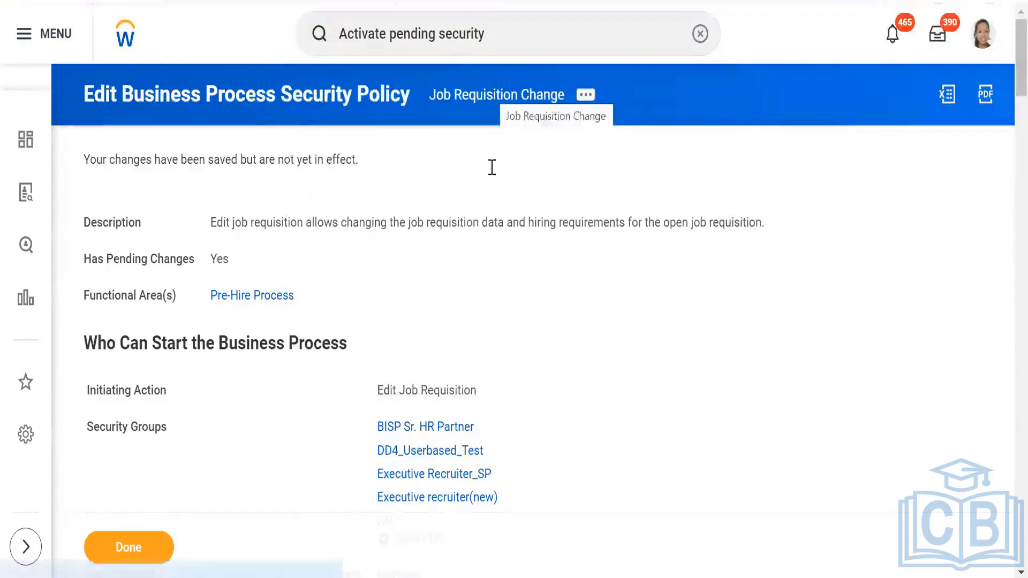
Activate the pending security policy changes with the comment 'Activate' and the Confirm box ticked.
click(303, 345)
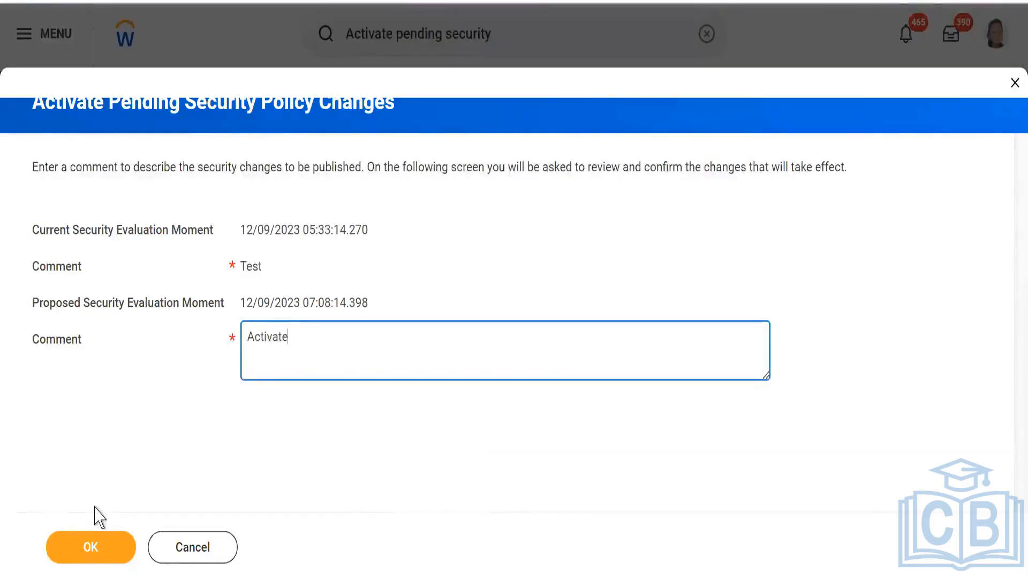
click(85, 546)
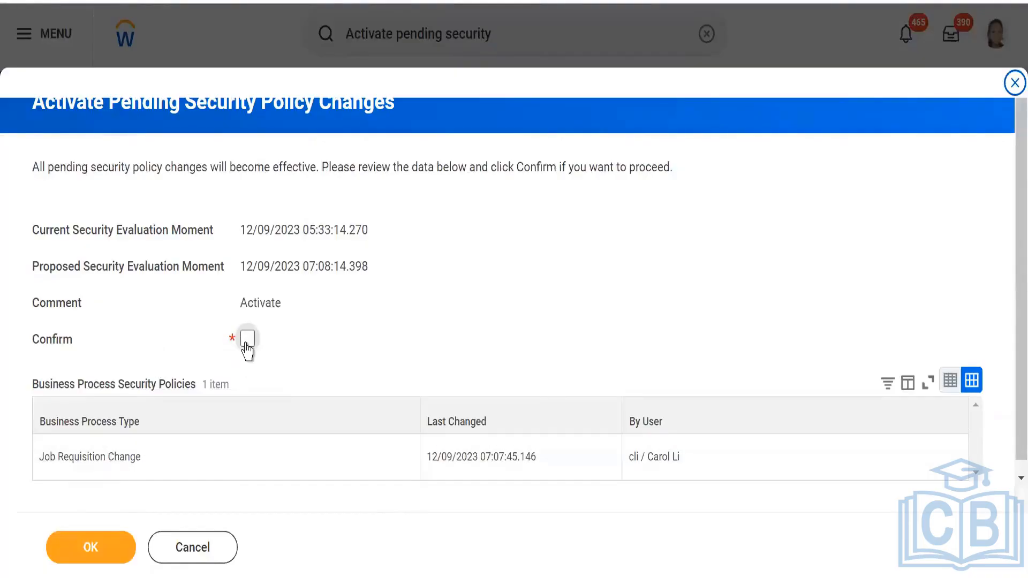
click(247, 338)
click(84, 546)
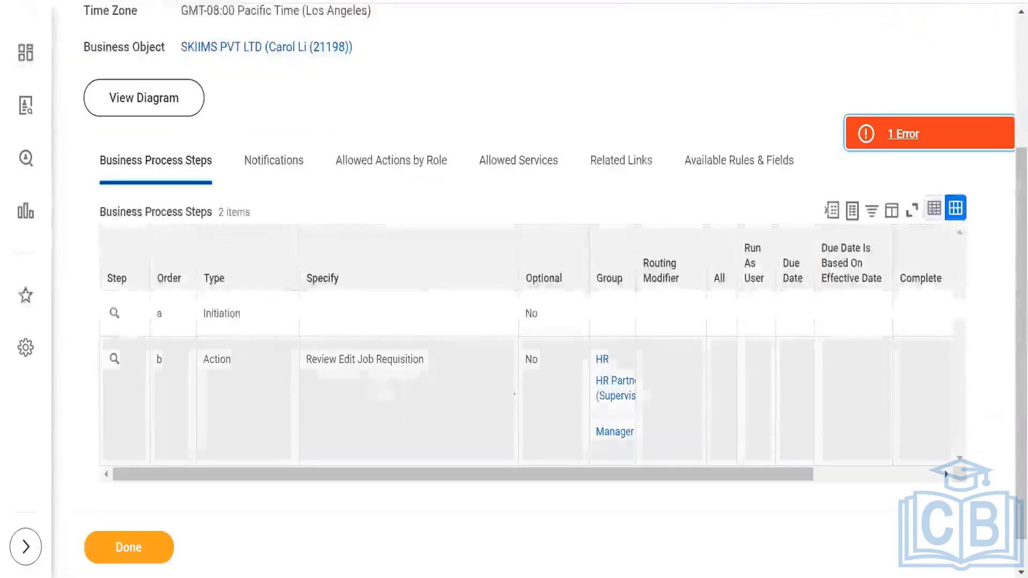
Choose Business Process > Edit Definition for Job Requisition Change from the related actions menu.
scroll(528, 326, up, 3)
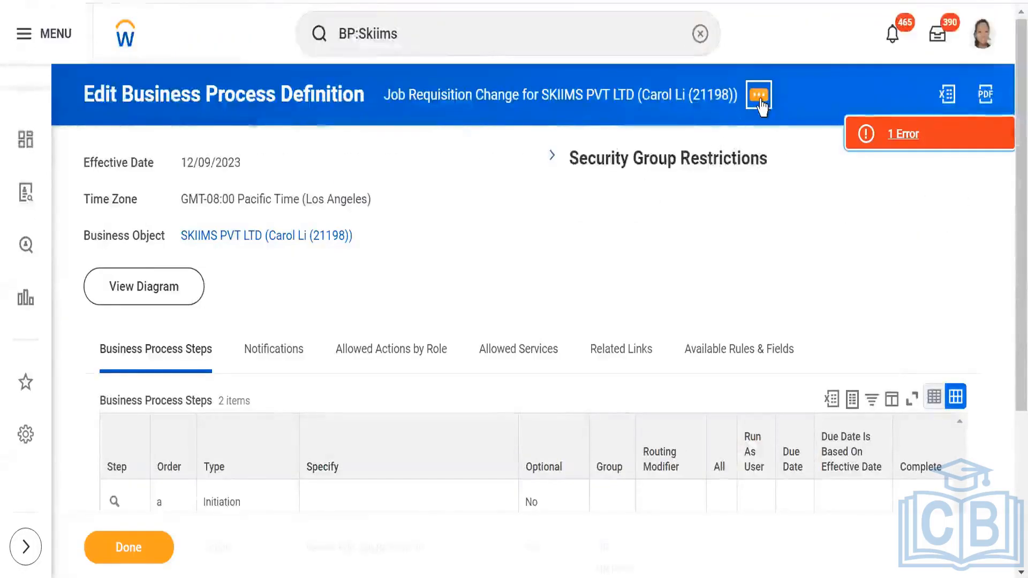
click(759, 97)
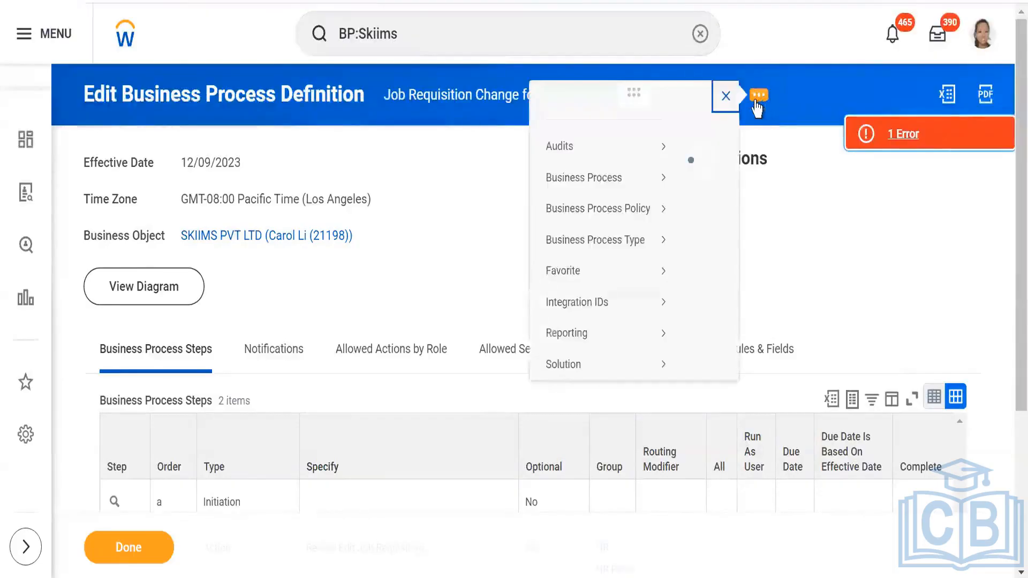
mouse_move(134, 200)
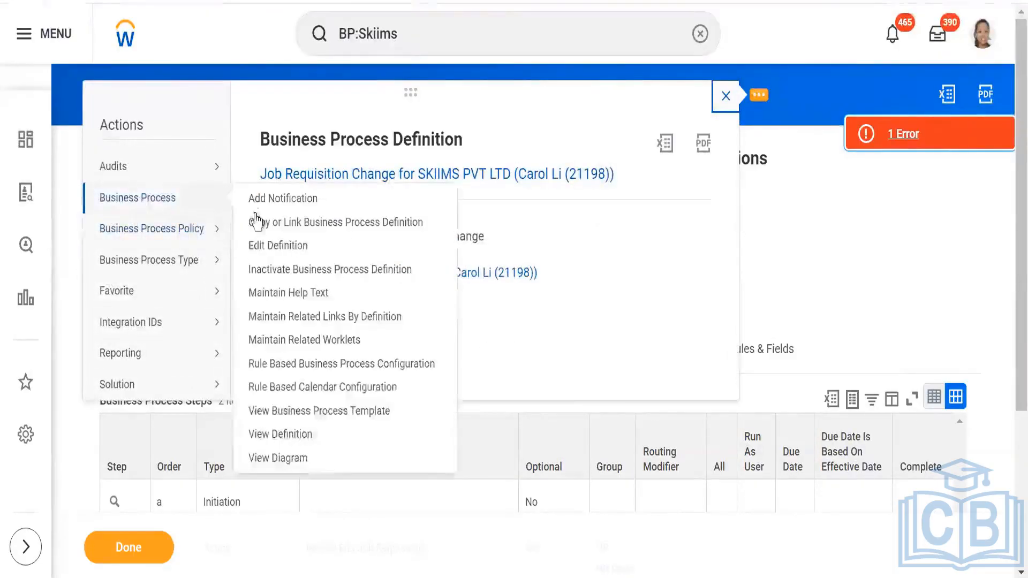
click(266, 252)
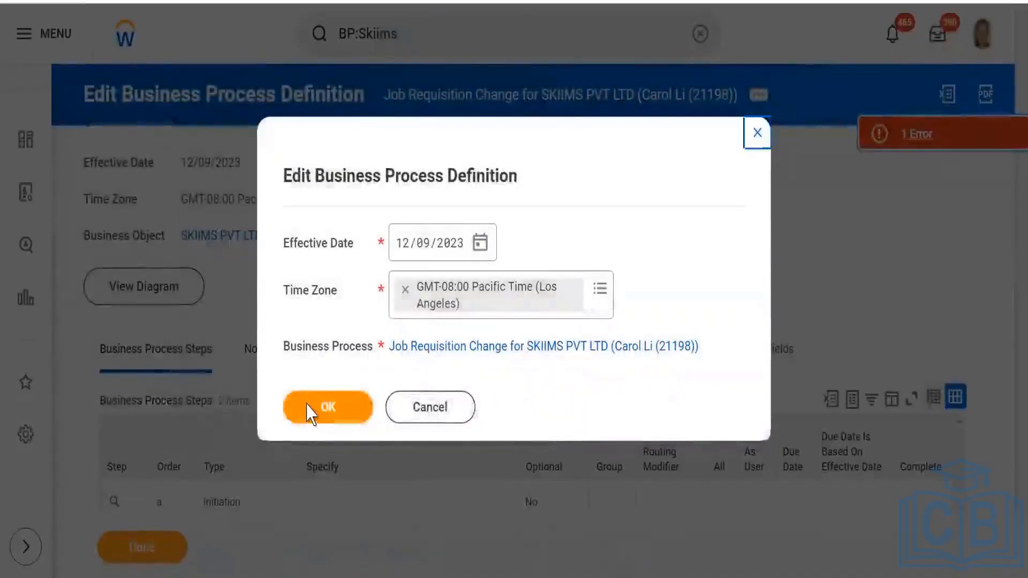
Accept effective date 12/09/2023, then remove HR, HR Partner (Supervisory) and Manager from step b.
click(311, 415)
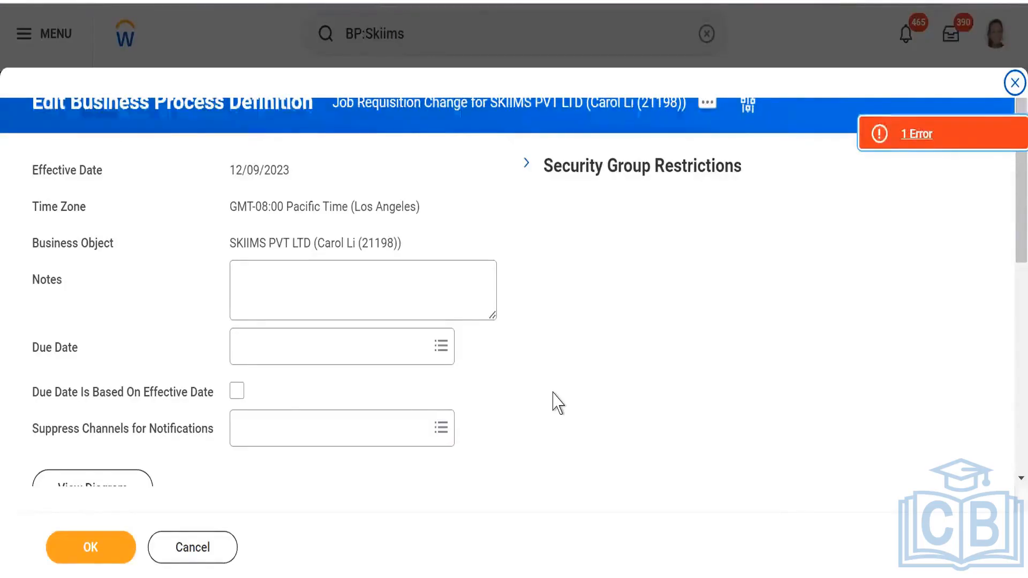
scroll(561, 321, down, 3)
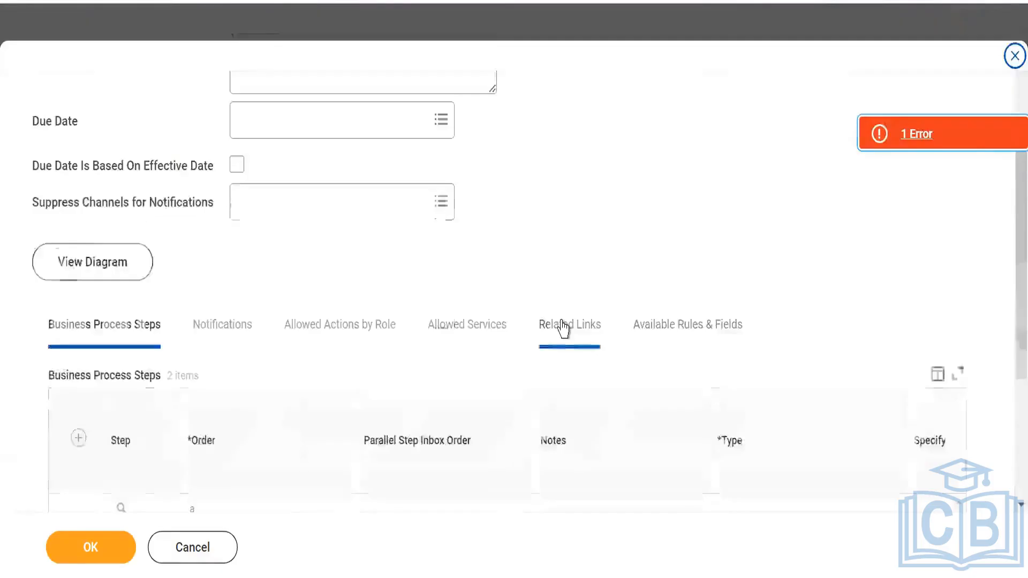
scroll(657, 248, up, 3)
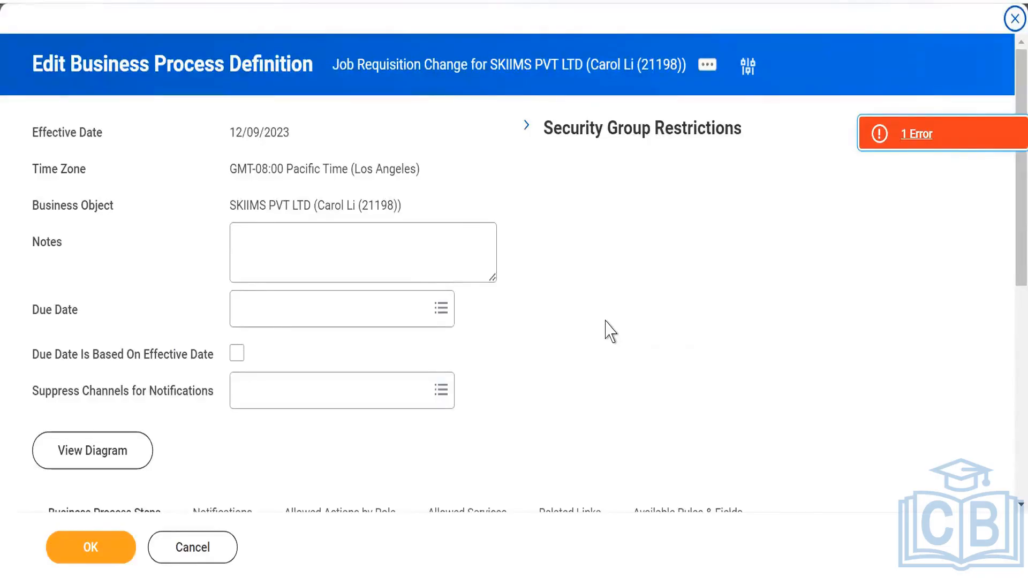
scroll(570, 313, down, 3)
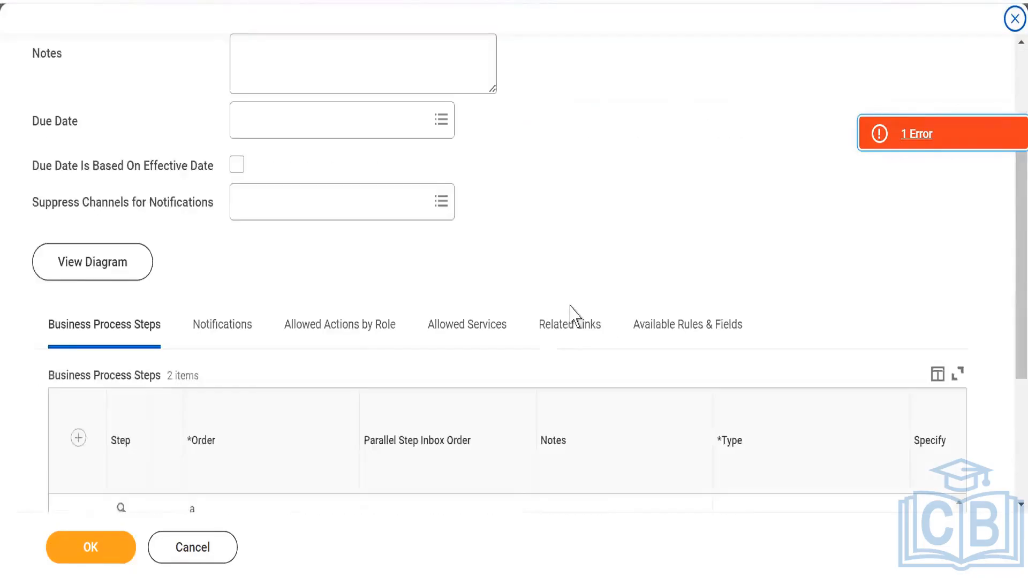
scroll(571, 313, down, 3)
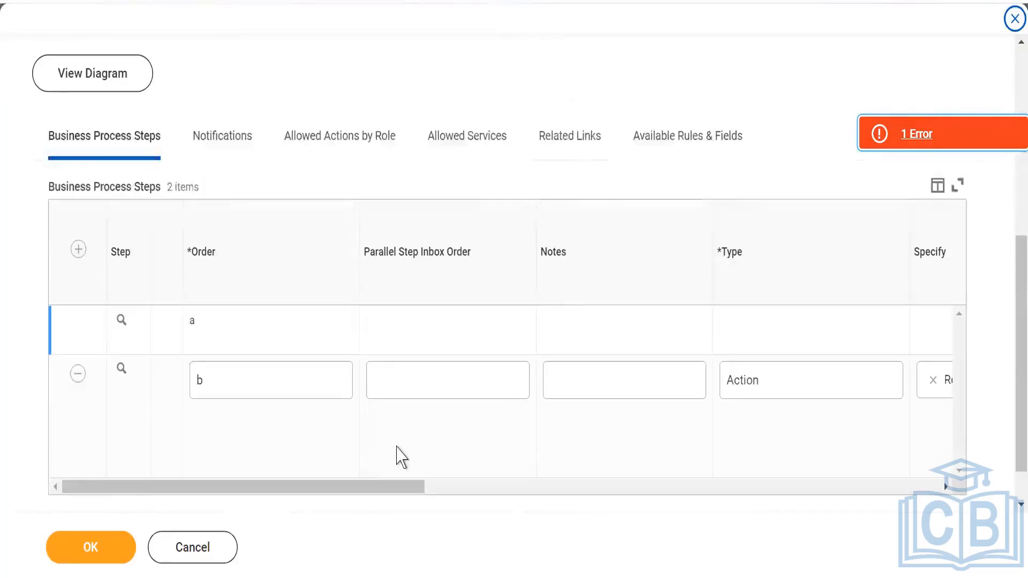
drag(421, 485, 690, 494)
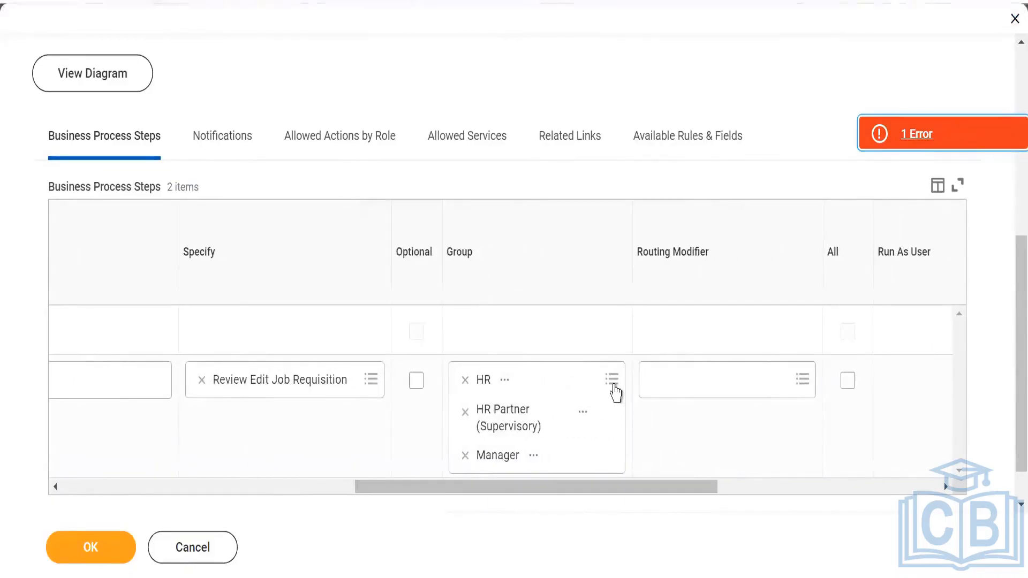
click(611, 380)
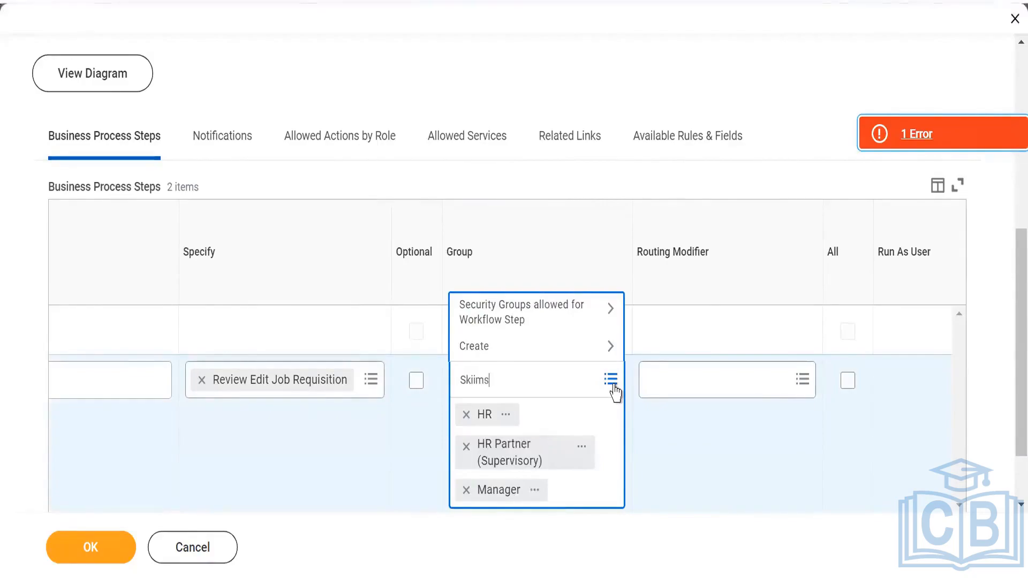
key(Return)
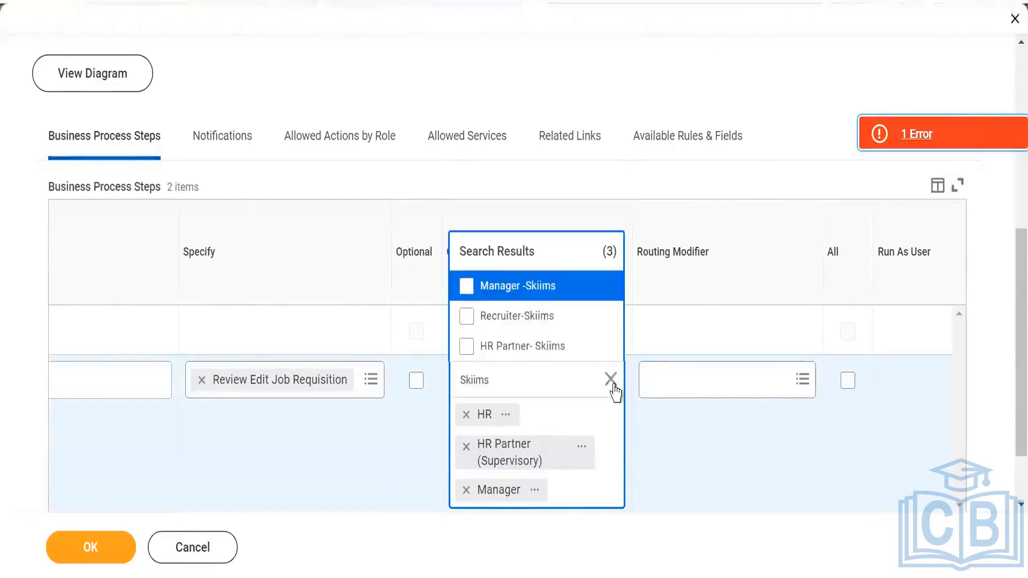
click(465, 416)
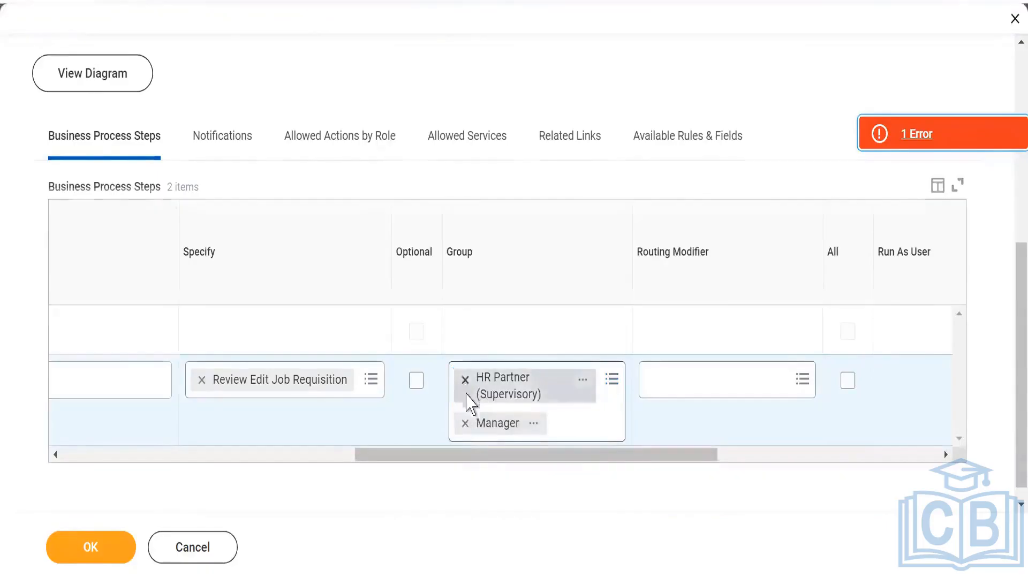
click(466, 395)
click(465, 406)
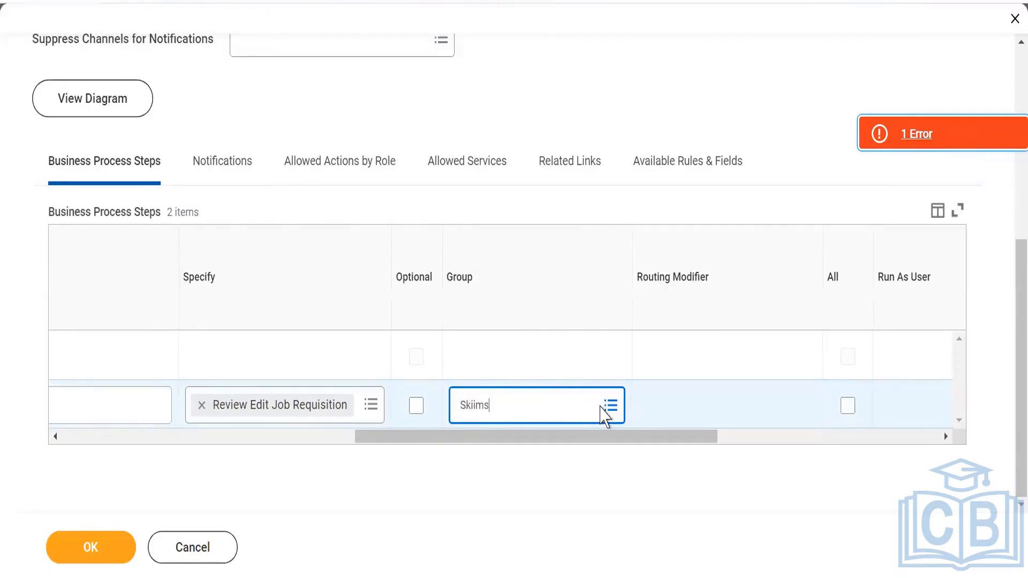
Add Manager -Skiims, Recruiter-Skiims and HR Partner- Skiims to step b and submit the definition.
key(Return)
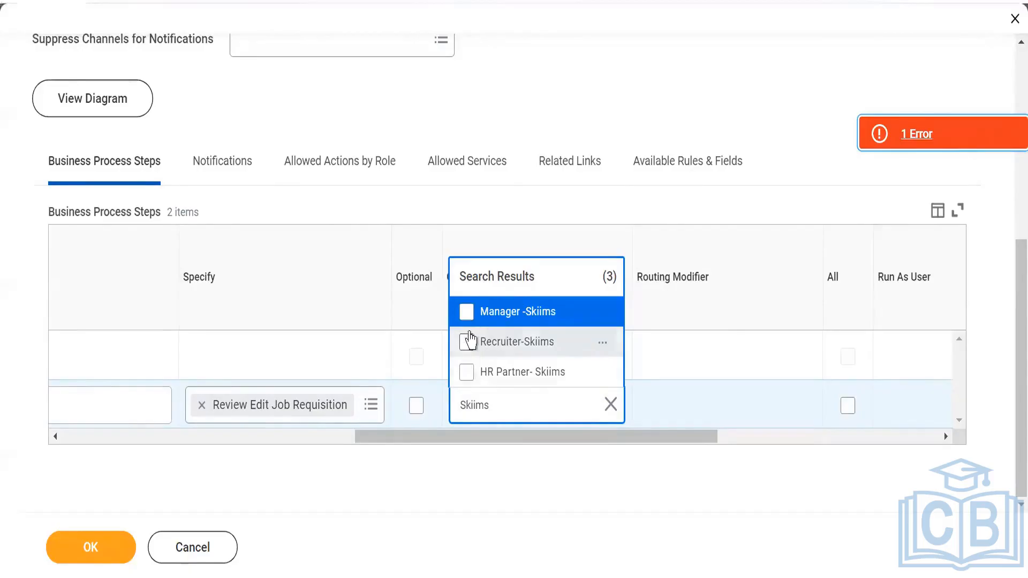
click(467, 313)
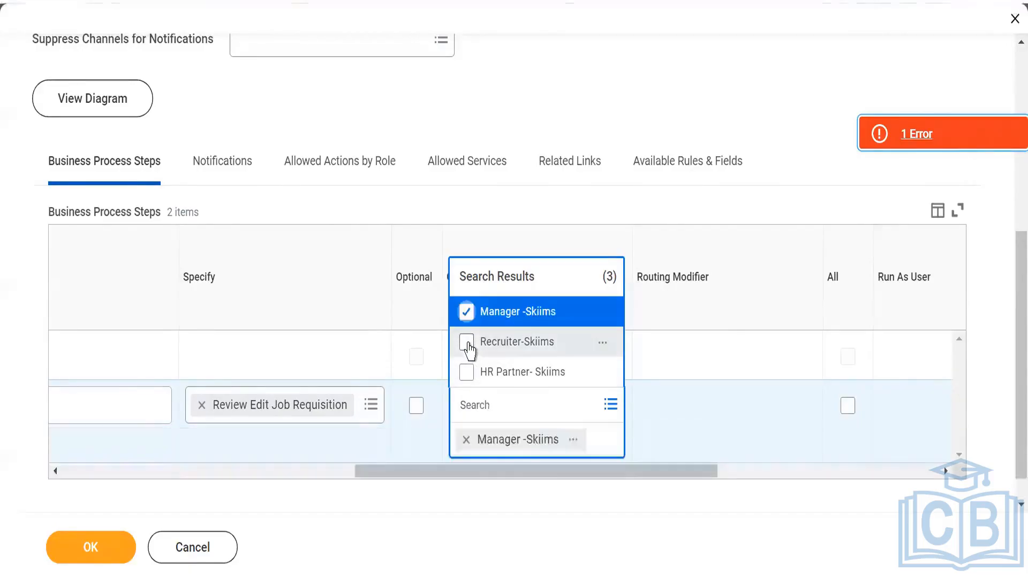
click(467, 344)
click(466, 375)
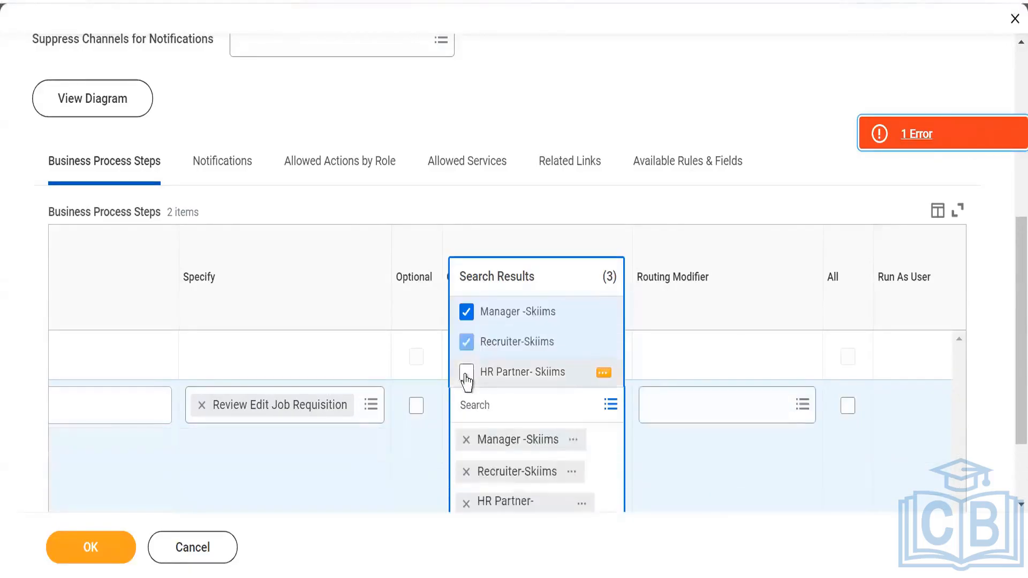
click(862, 495)
scroll(642, 498, down, 1)
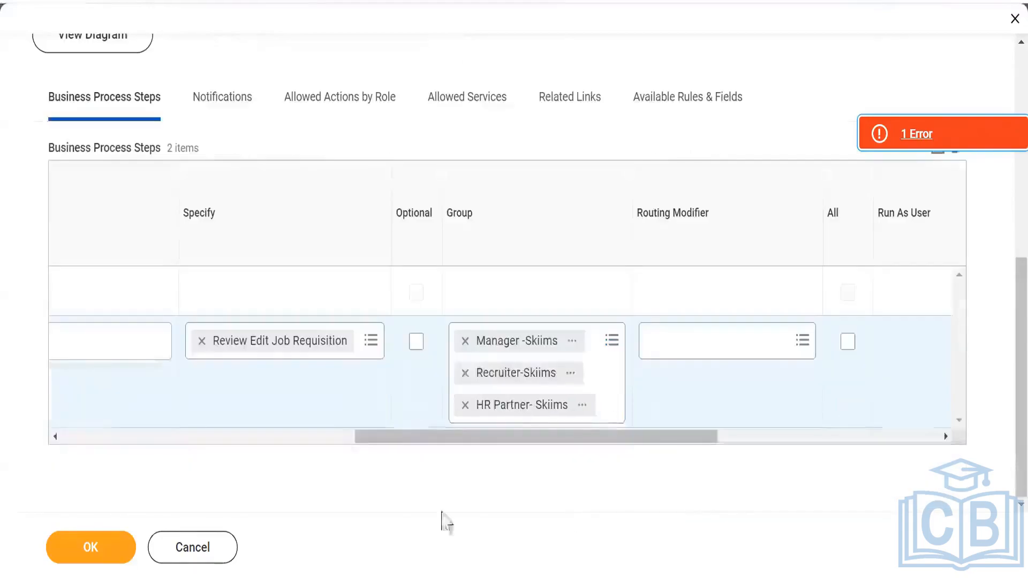
click(87, 557)
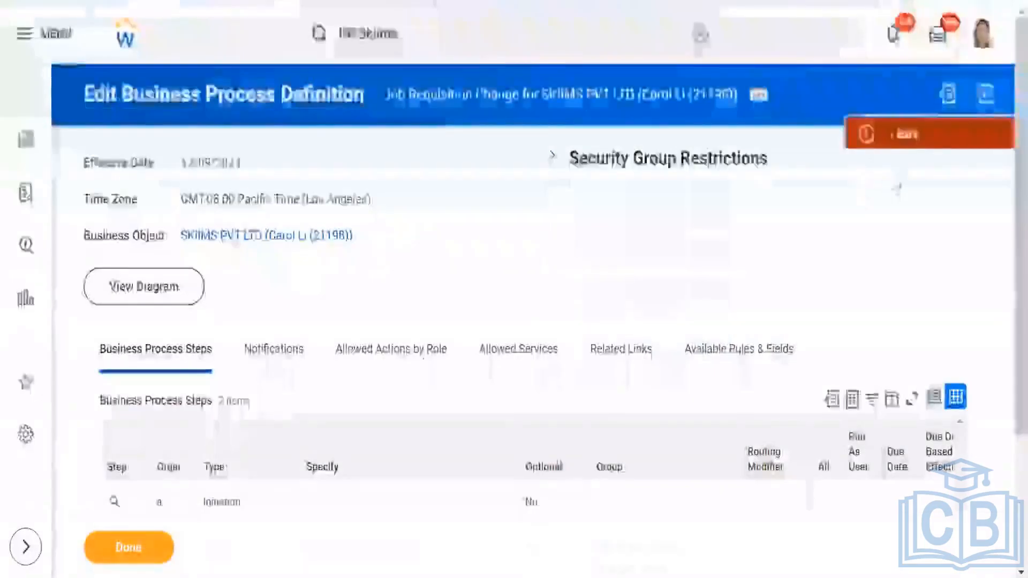
Review the missing Assign Roles action error and close it to resume editing the definition.
scroll(672, 248, down, 2)
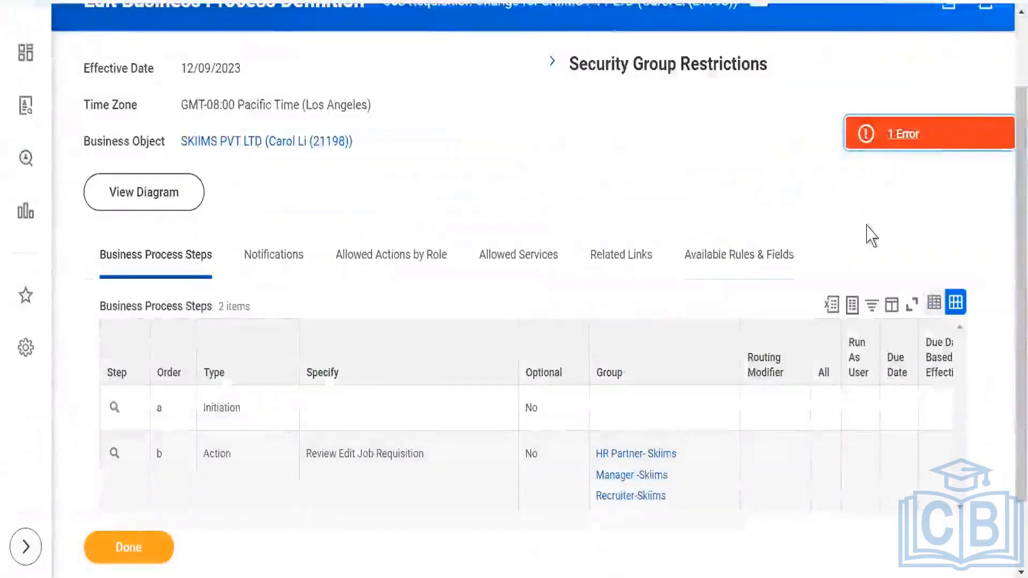
click(899, 135)
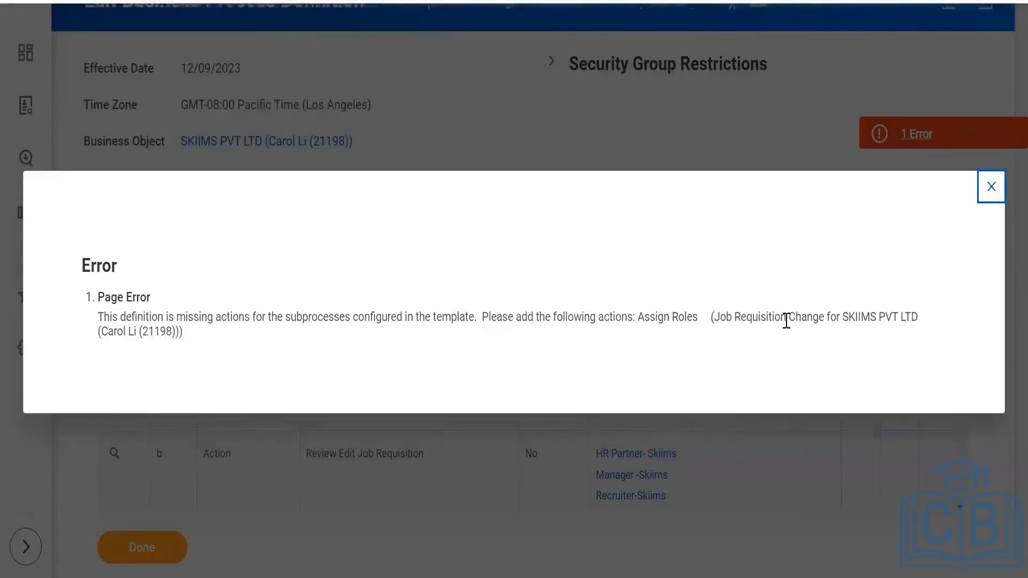
click(990, 188)
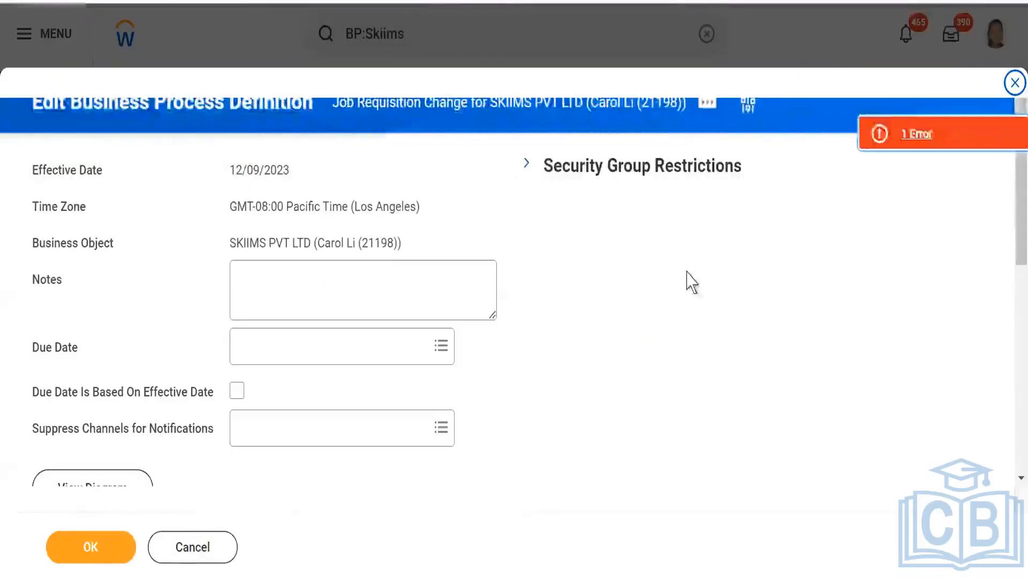
Add a new step row with order c and set its type to Action.
scroll(659, 325, down, 6)
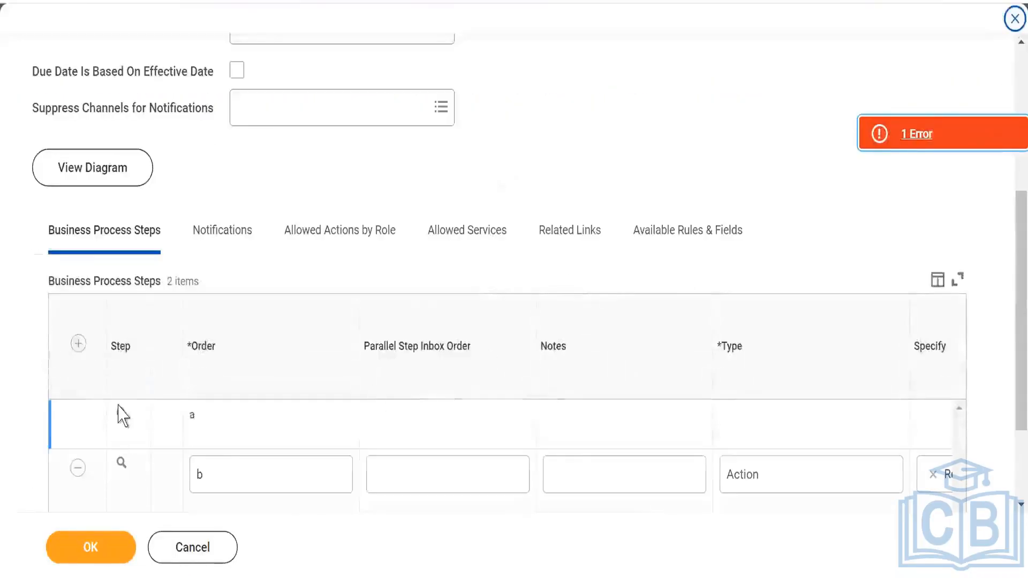
scroll(81, 474, down, 2)
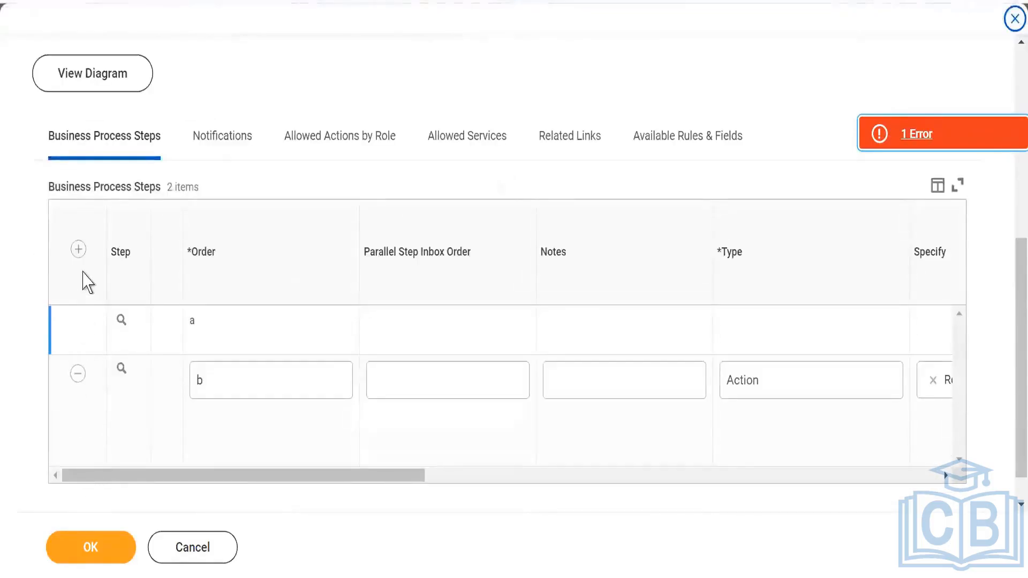
click(78, 249)
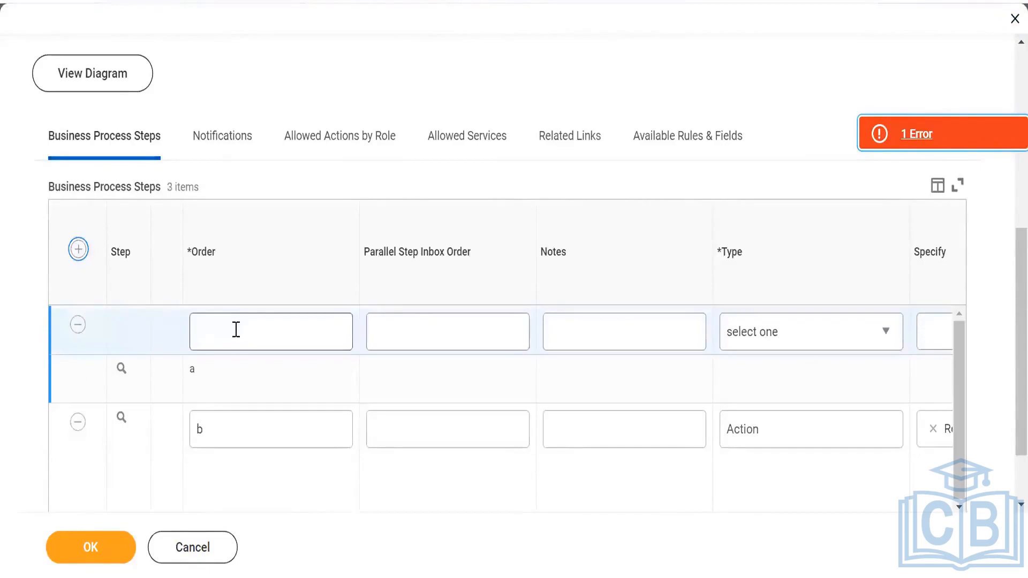
click(236, 340)
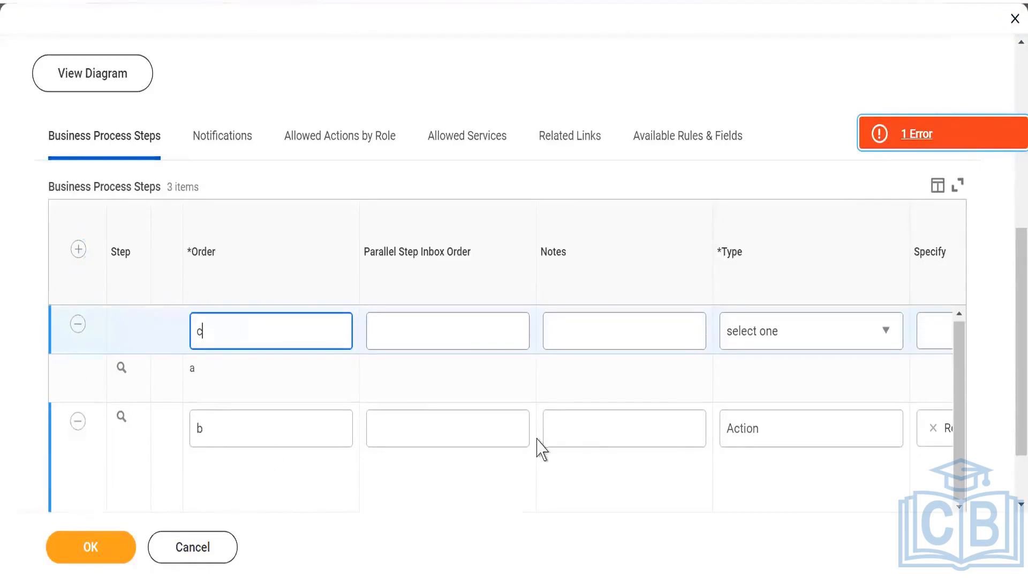
scroll(642, 479, down, 2)
drag(404, 441, 626, 451)
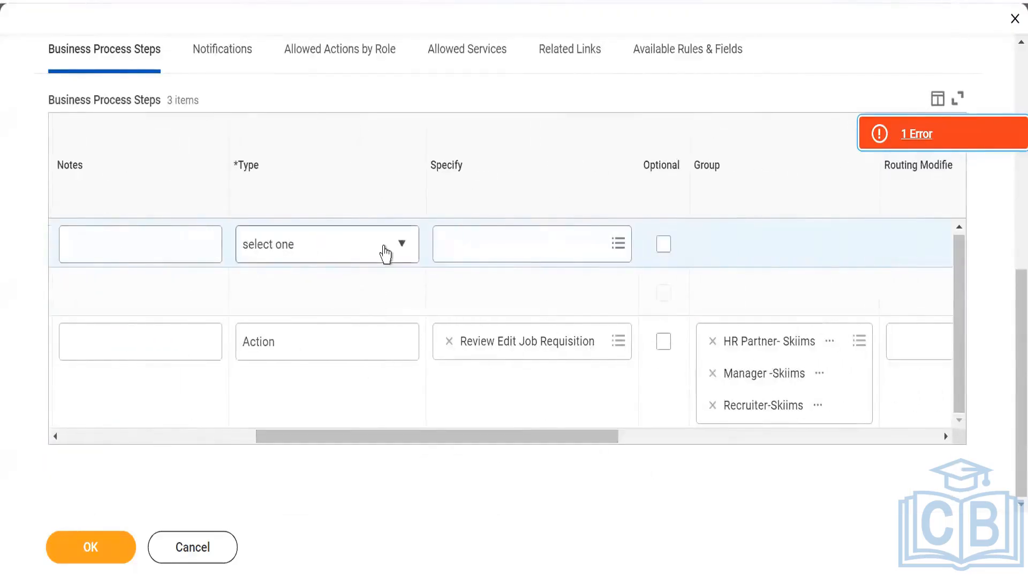
click(385, 252)
click(385, 251)
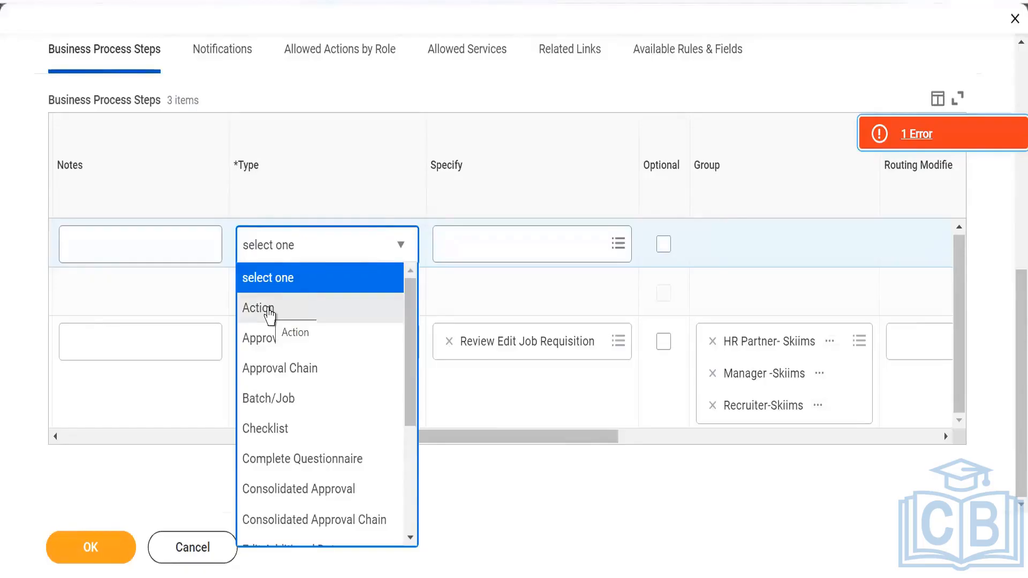
click(259, 308)
Make step c an Assign Roles action for HR Partner- Skiims and submit the definition.
click(545, 248)
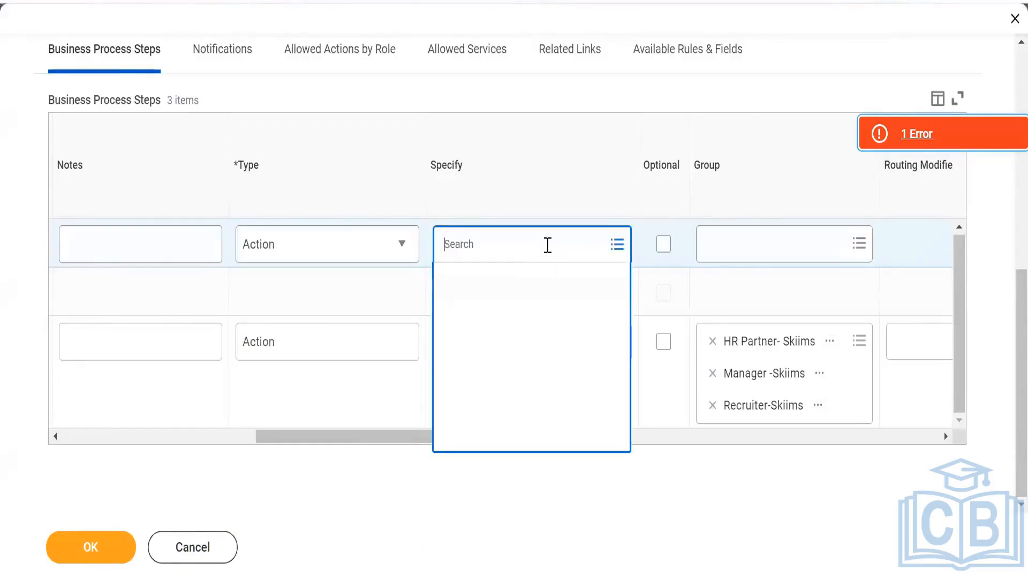
text(assign)
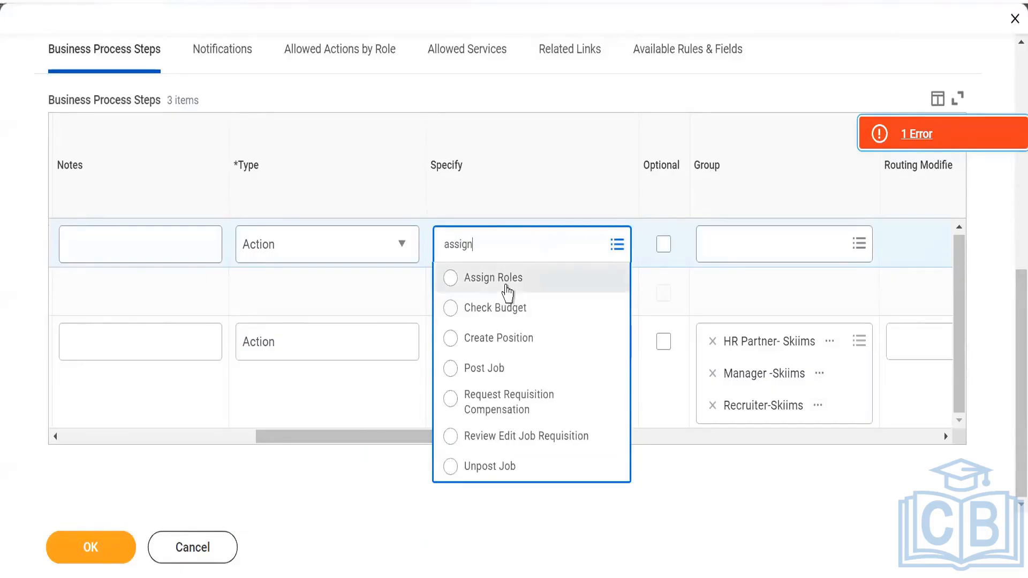
click(506, 289)
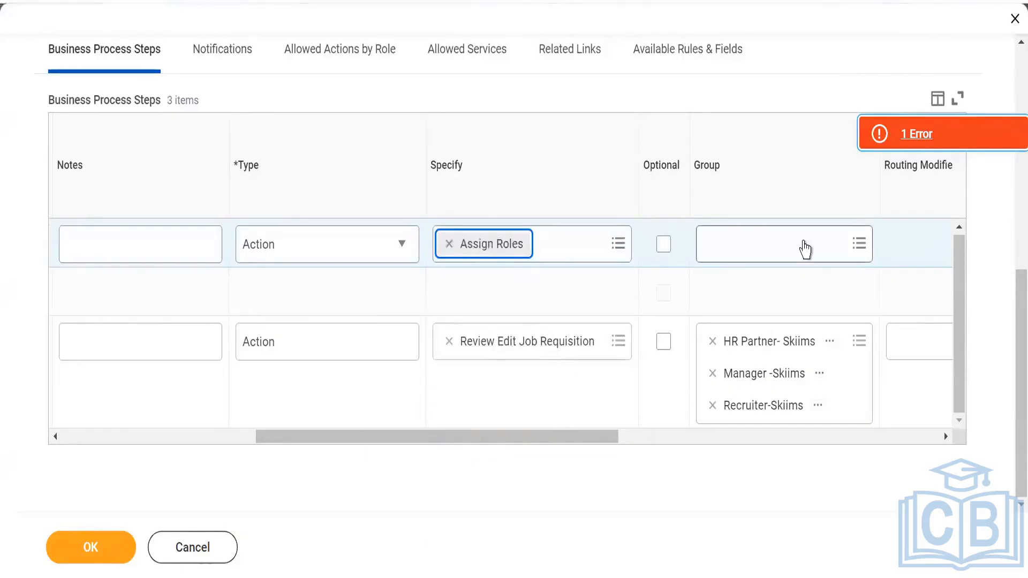
click(805, 246)
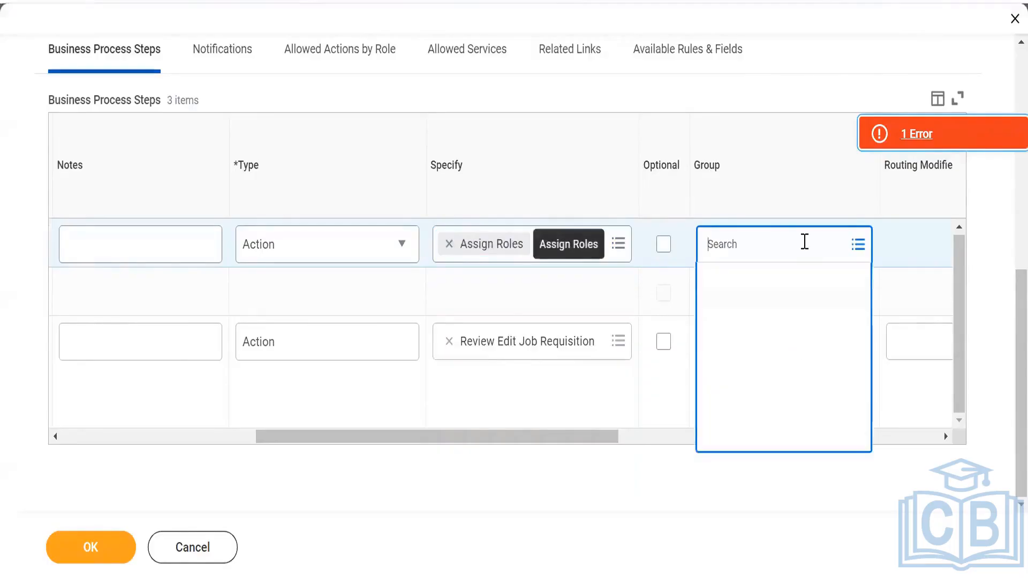
text(skiims)
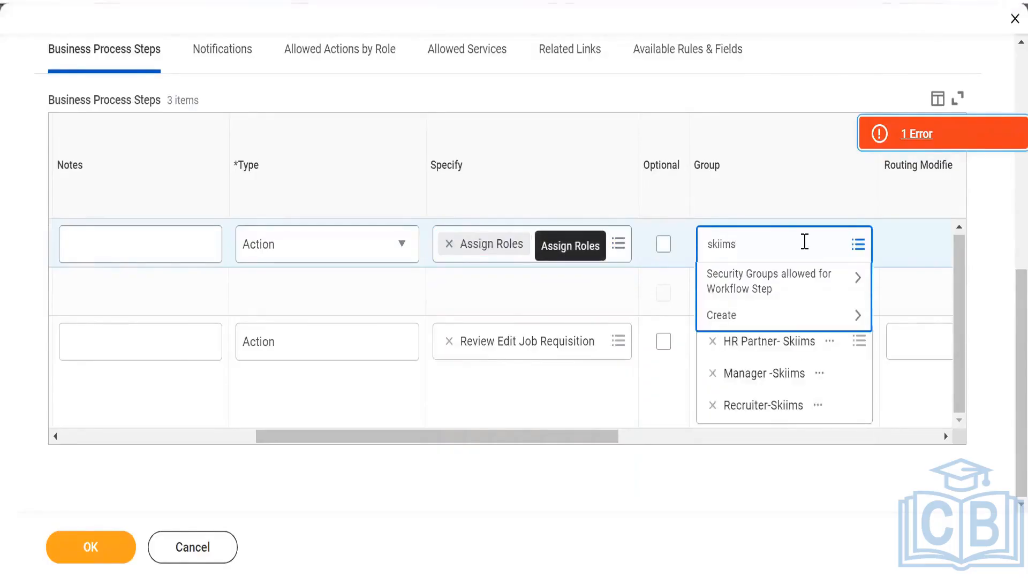
key(Return)
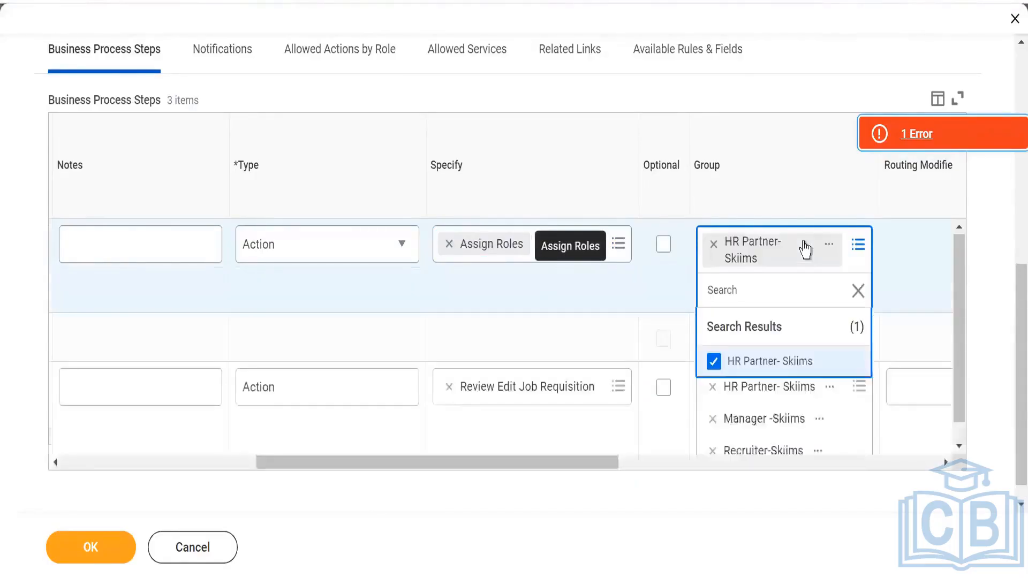
click(765, 525)
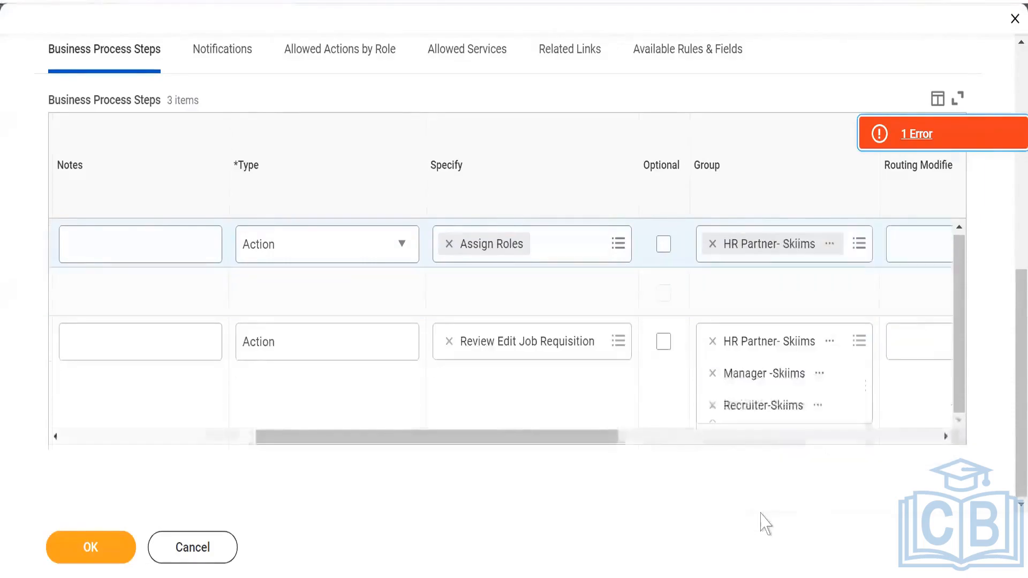
click(87, 549)
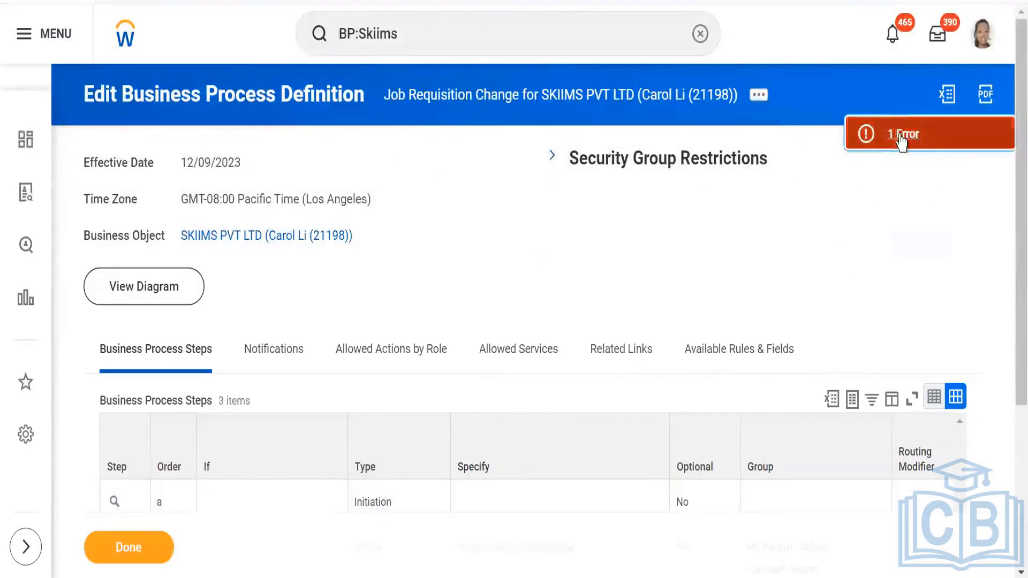
click(902, 135)
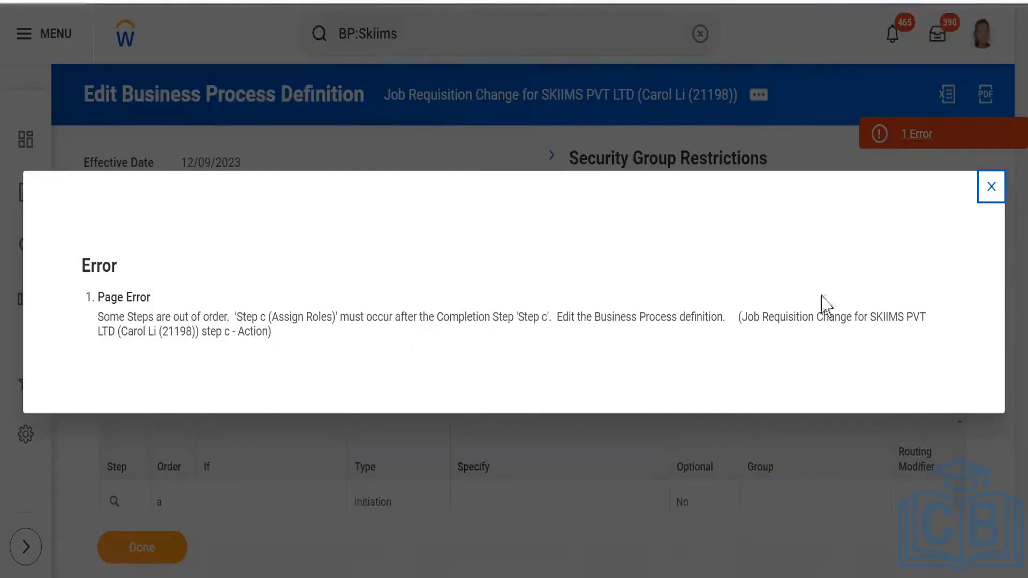
click(985, 192)
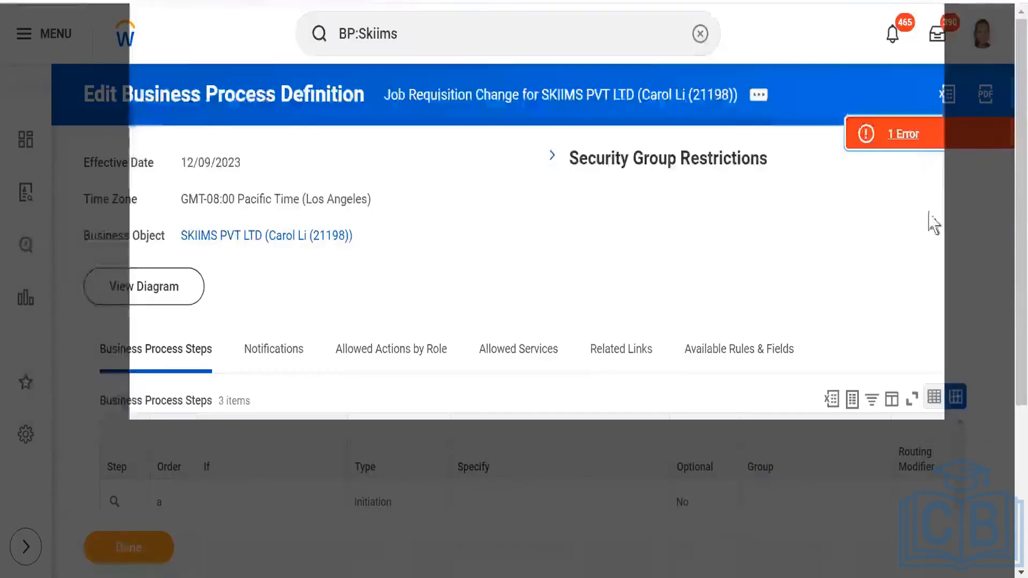
scroll(470, 242, down, 5)
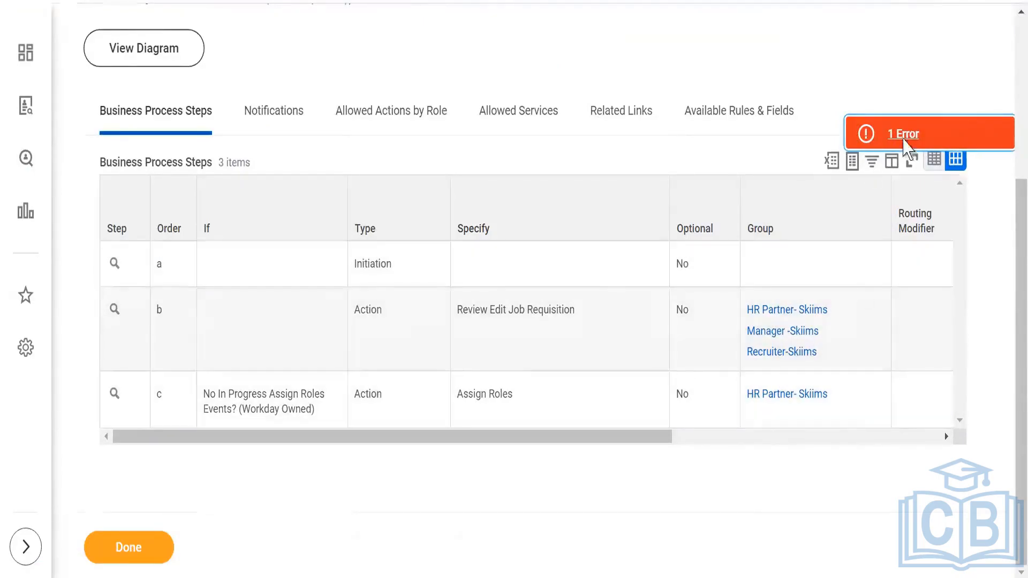
click(913, 137)
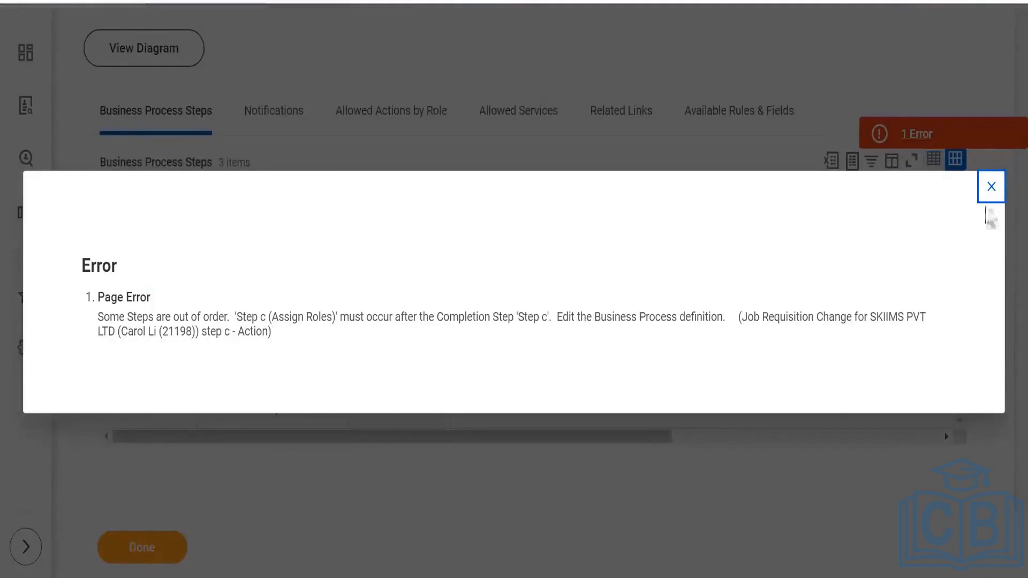
click(991, 188)
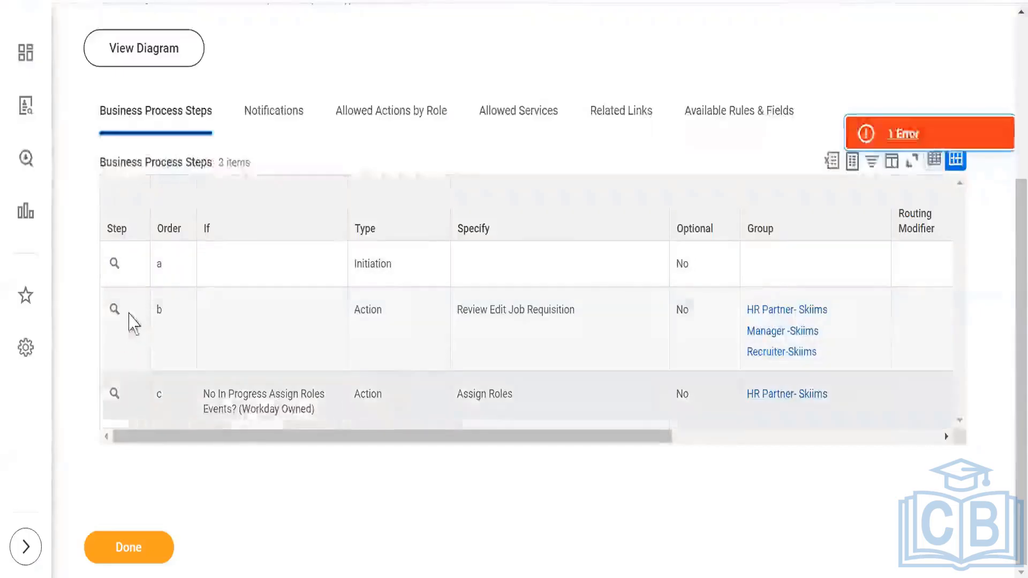
Make step b, Review Edit Job Requisition, the completion step and confirm the change.
mouse_move(129, 315)
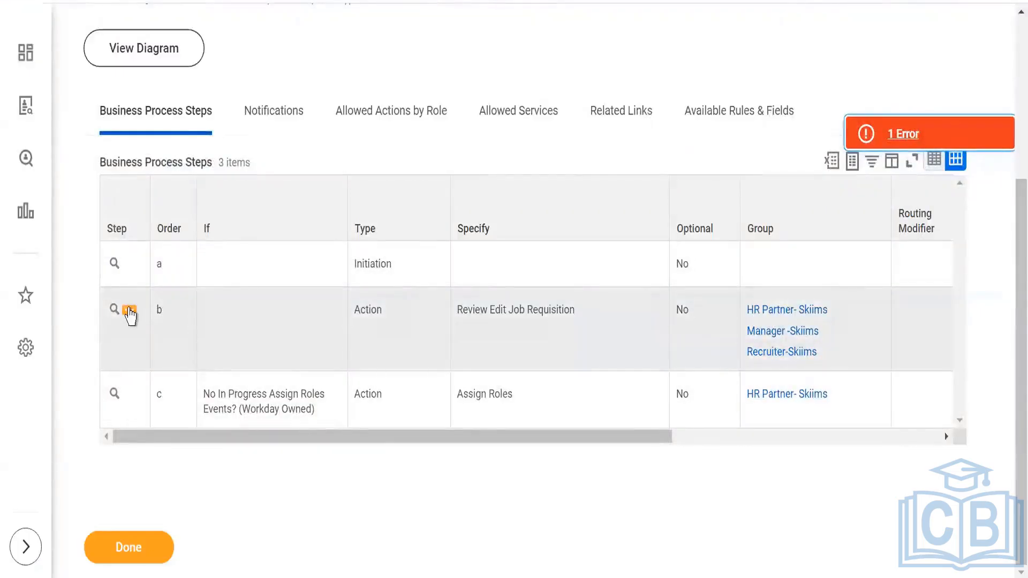
click(129, 311)
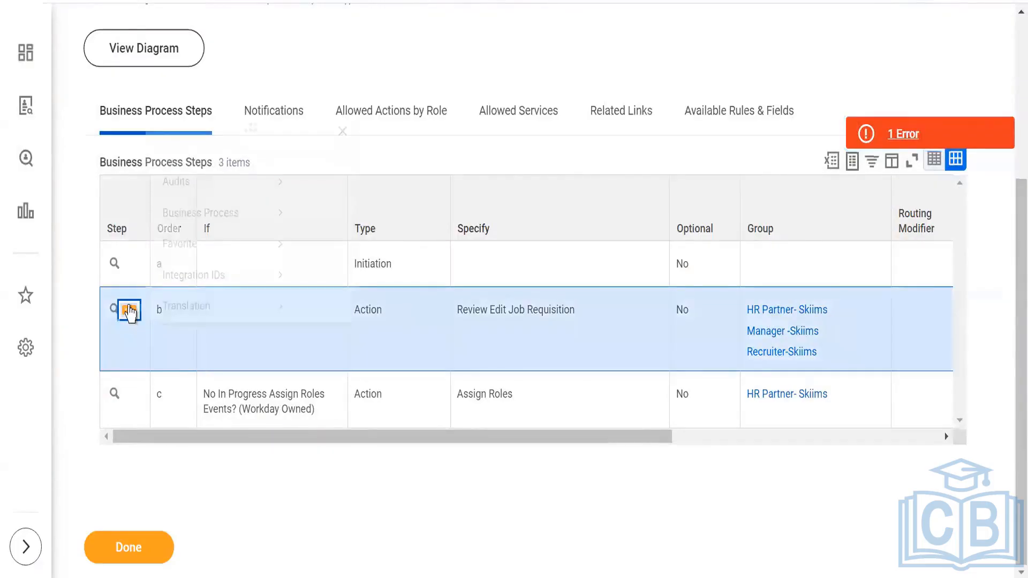
mouse_move(174, 143)
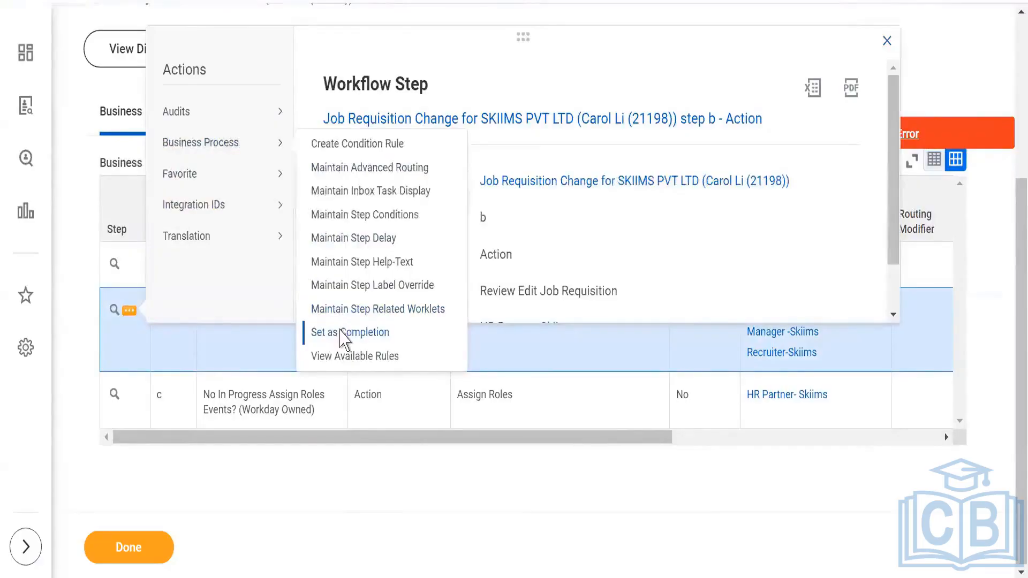
click(343, 333)
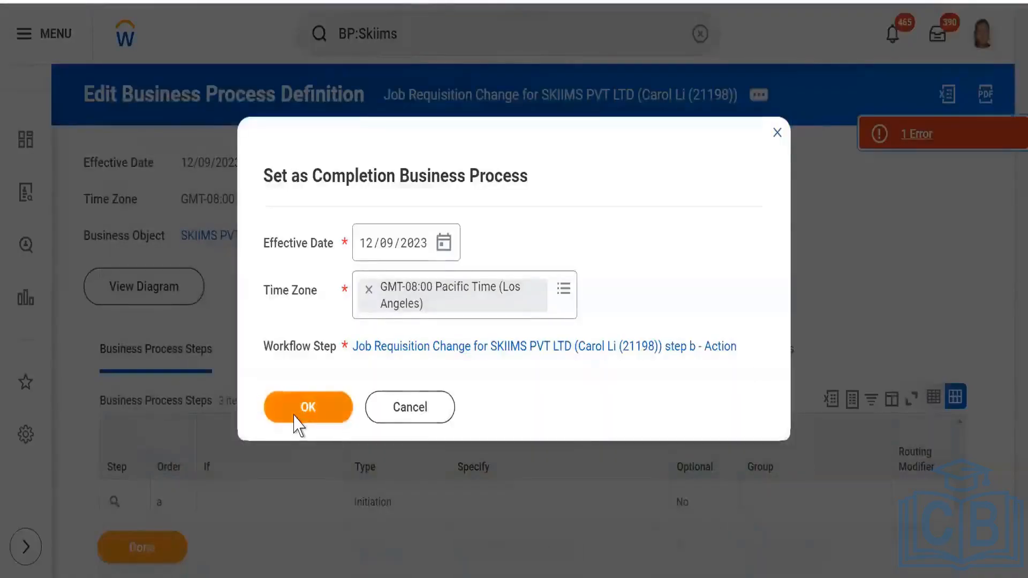
click(297, 419)
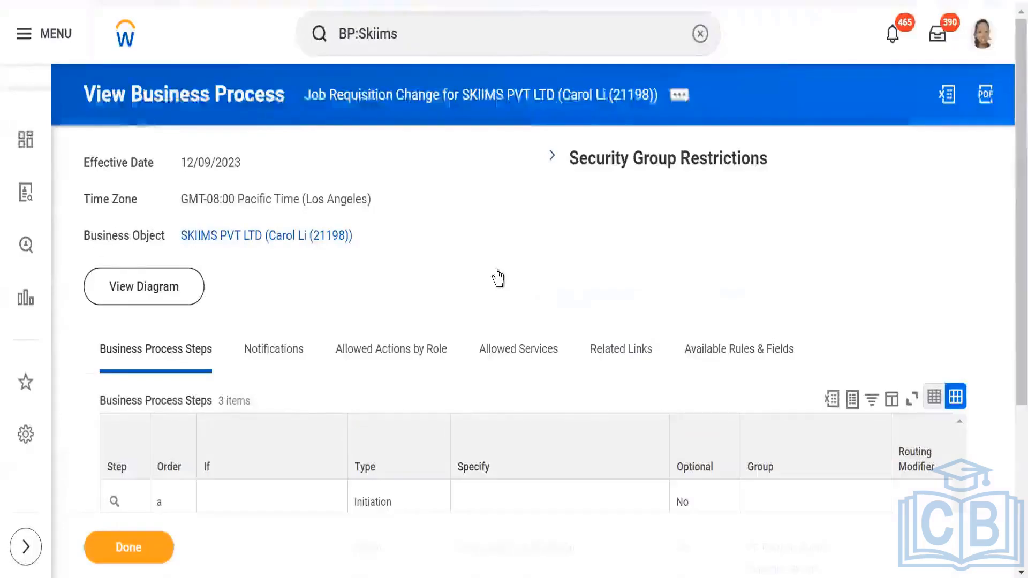
scroll(495, 278, down, 5)
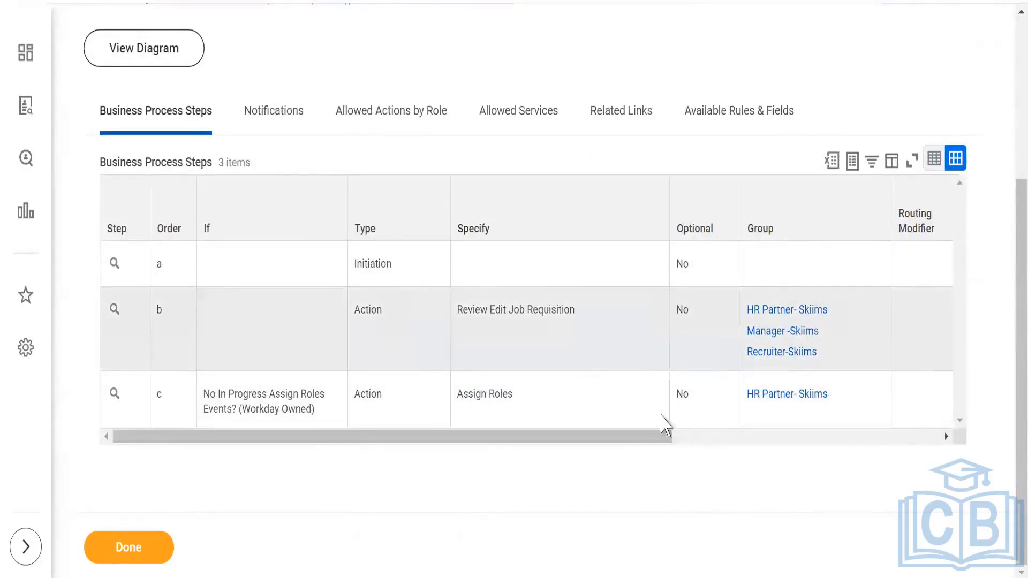
drag(658, 445, 857, 445)
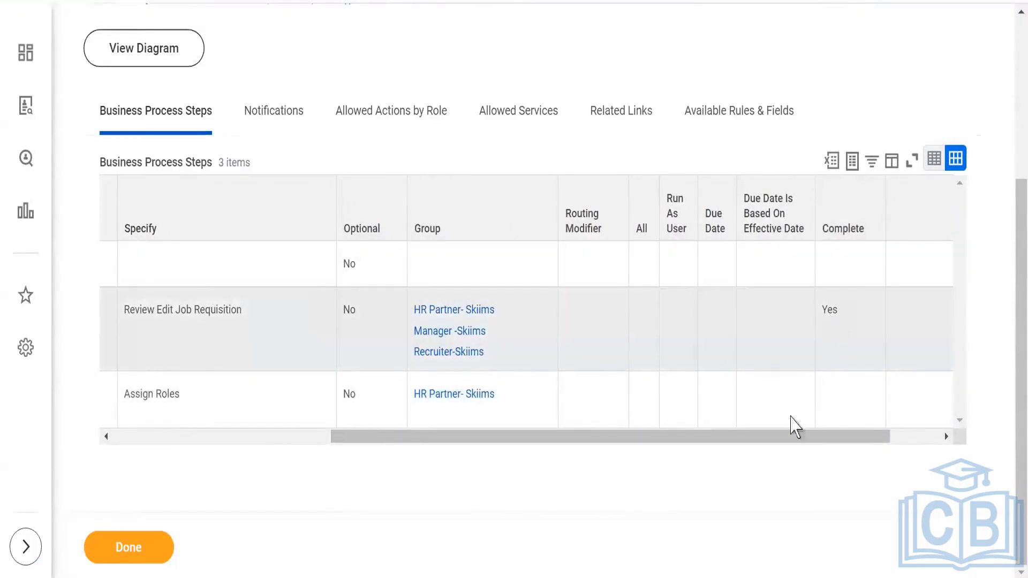
drag(787, 443, 256, 482)
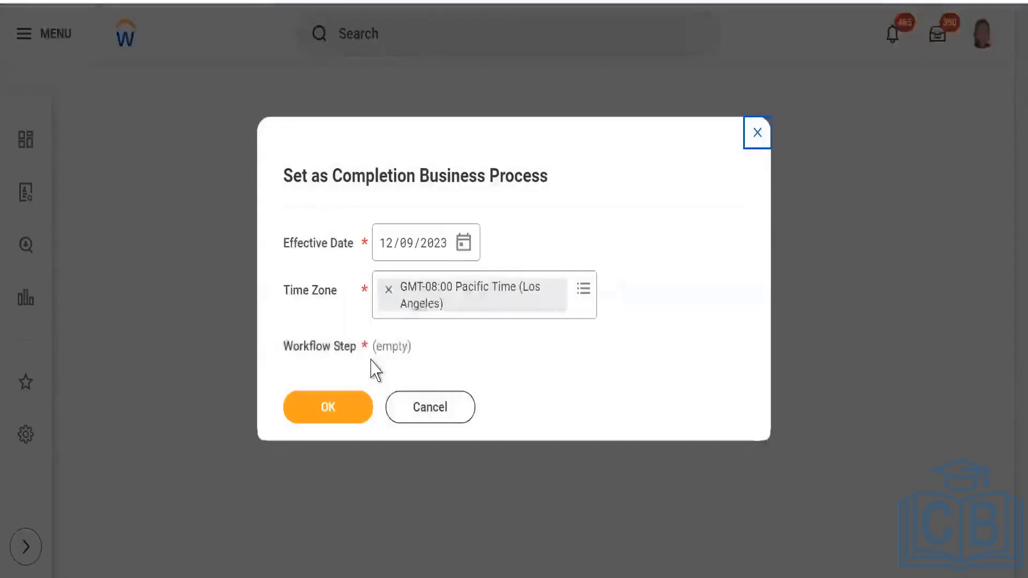
Cancel the completion-step form and definition edits, then return to the Cash Forecast home page.
click(420, 406)
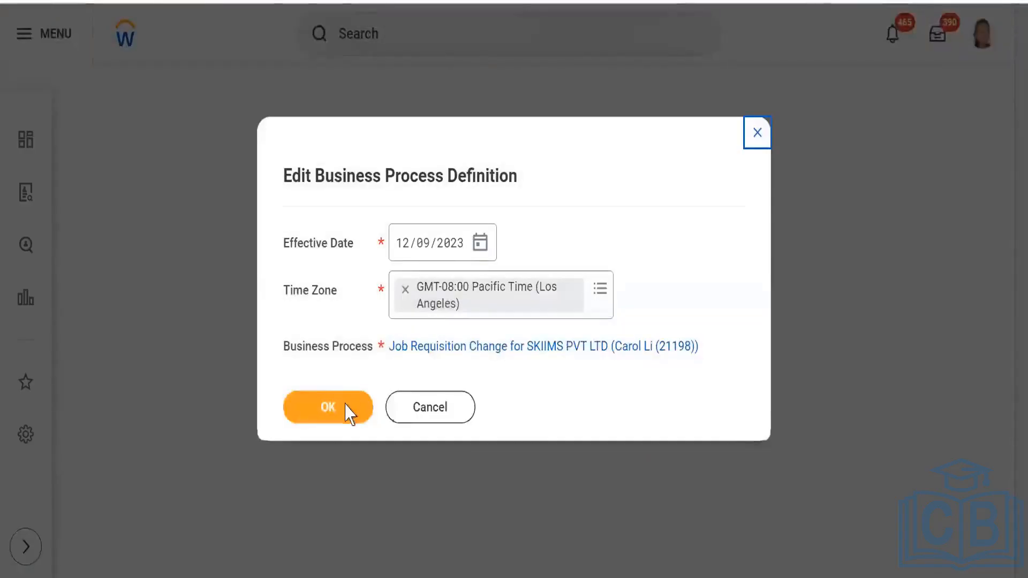
click(416, 411)
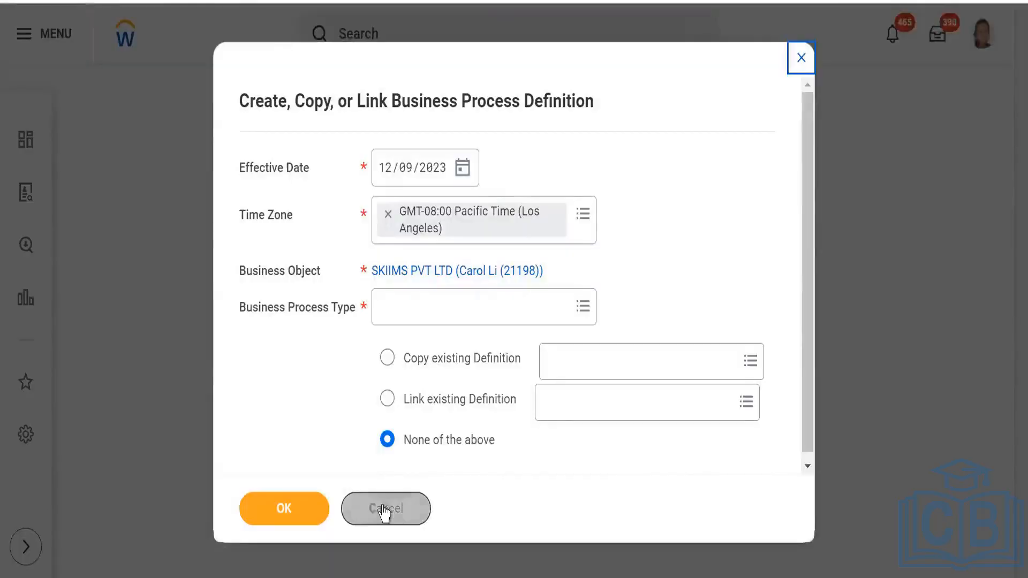
click(385, 511)
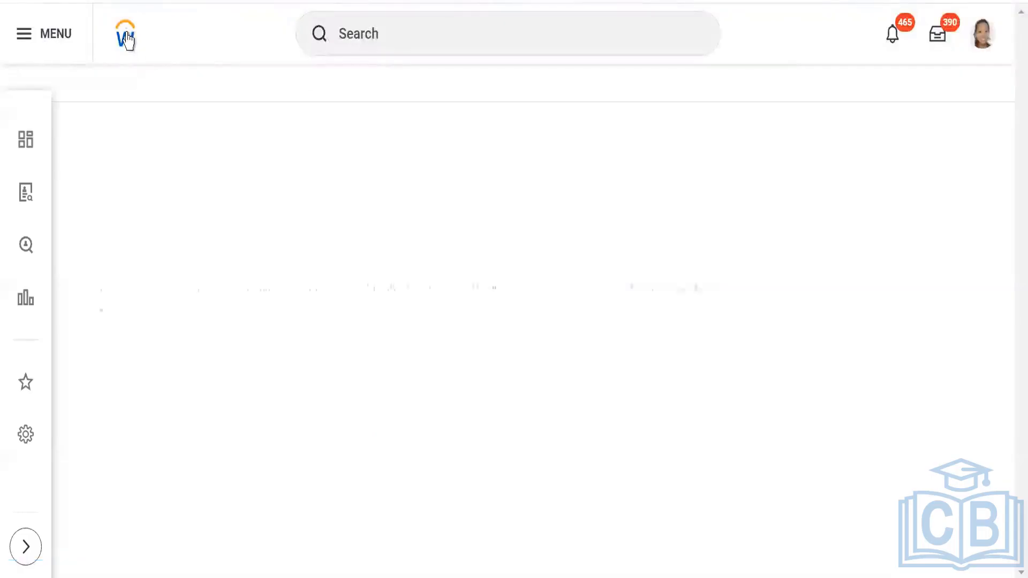
click(128, 37)
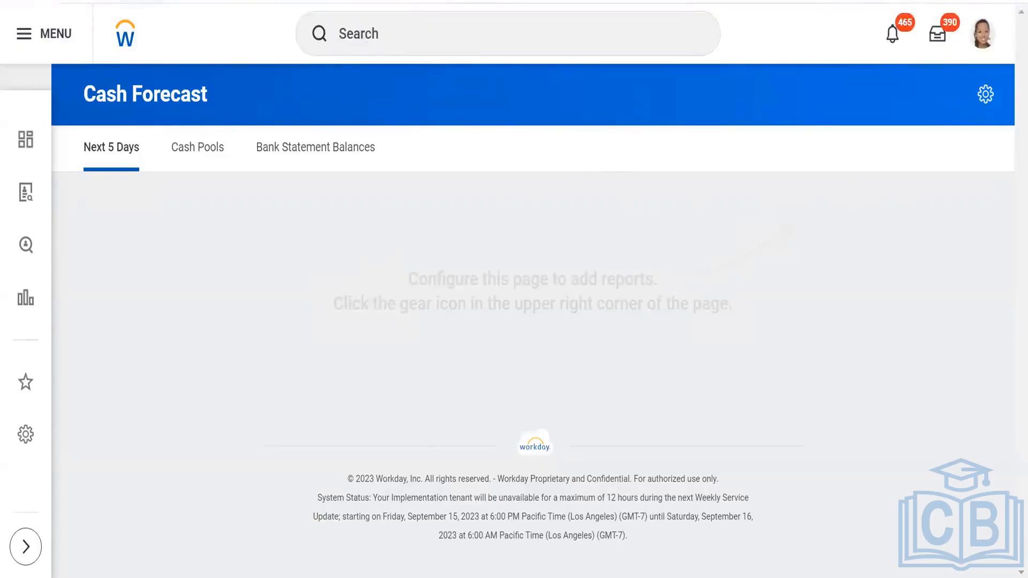
Search Workday for 'edit job req' and open the Edit Job Requisition task.
click(410, 33)
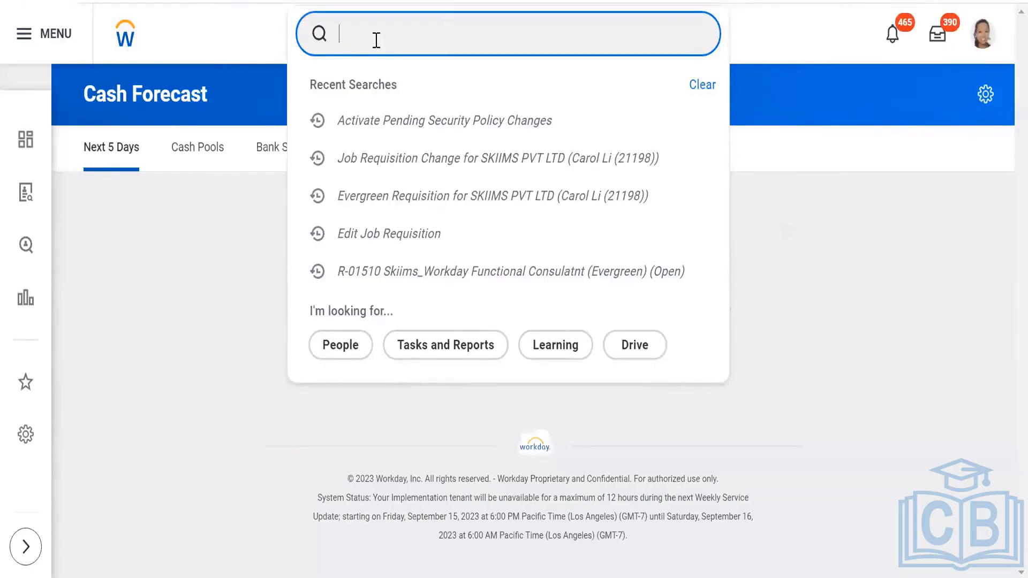
text(edi)
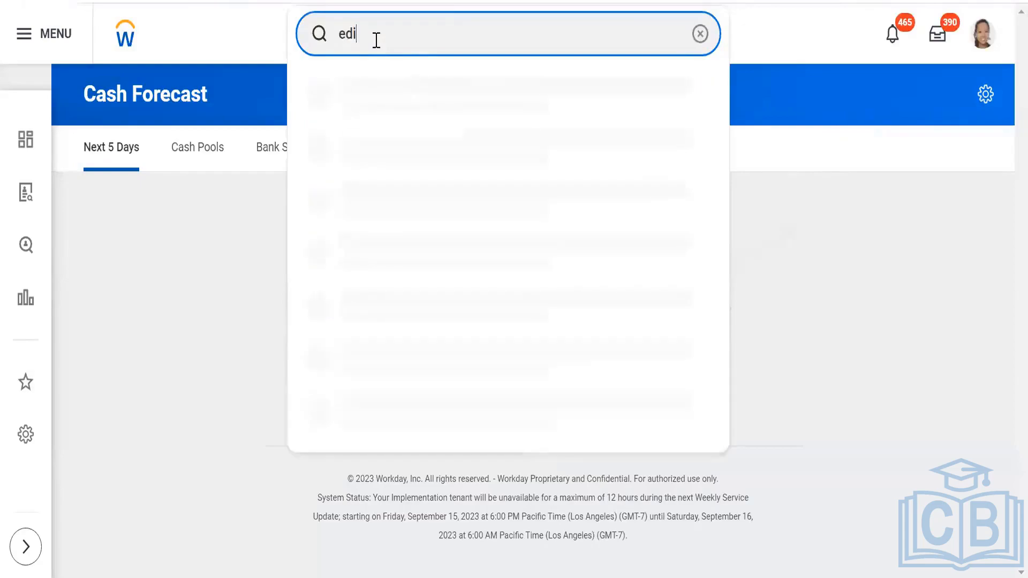
text(t job re)
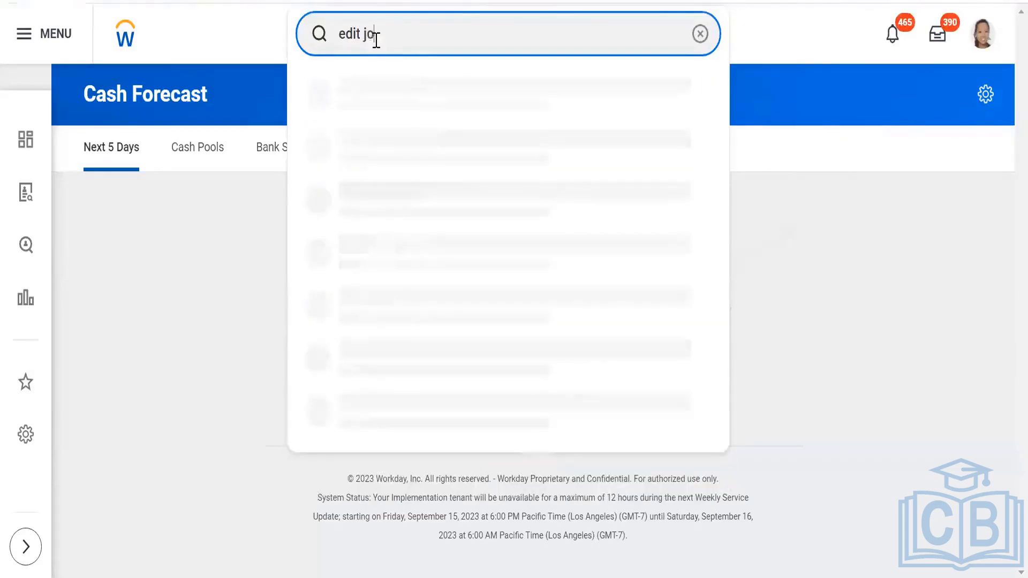
text(q)
click(394, 94)
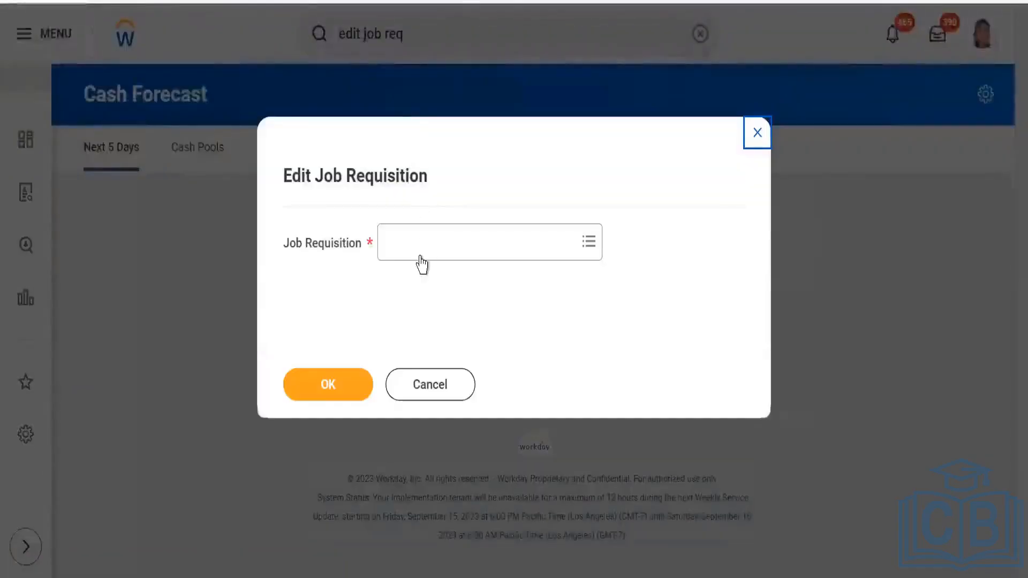
Look up 'skiims' and open requisition R-01501 Skiims_ Workday Recruitment Consultant for editing.
click(423, 253)
text(skiims)
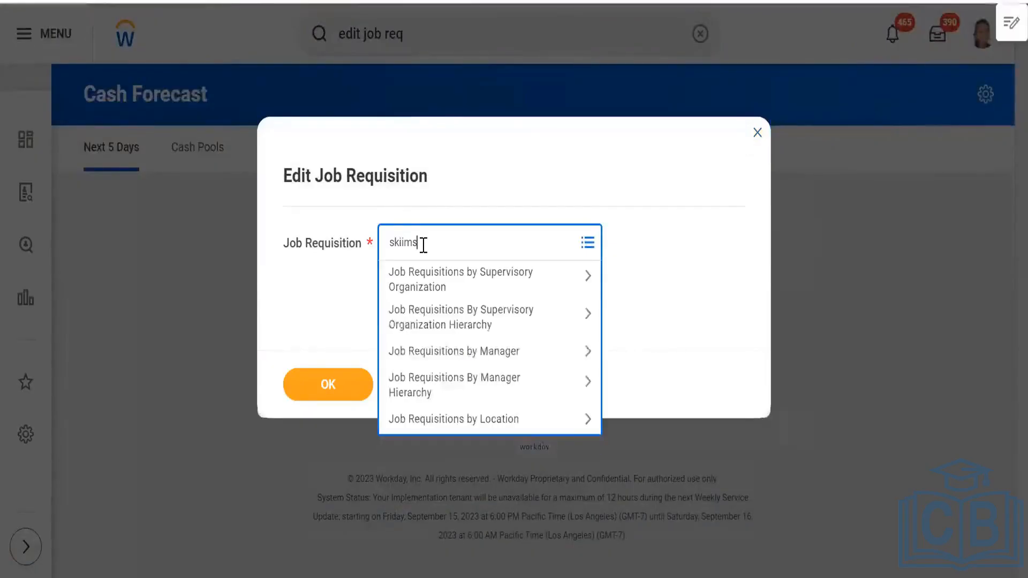
key(Return)
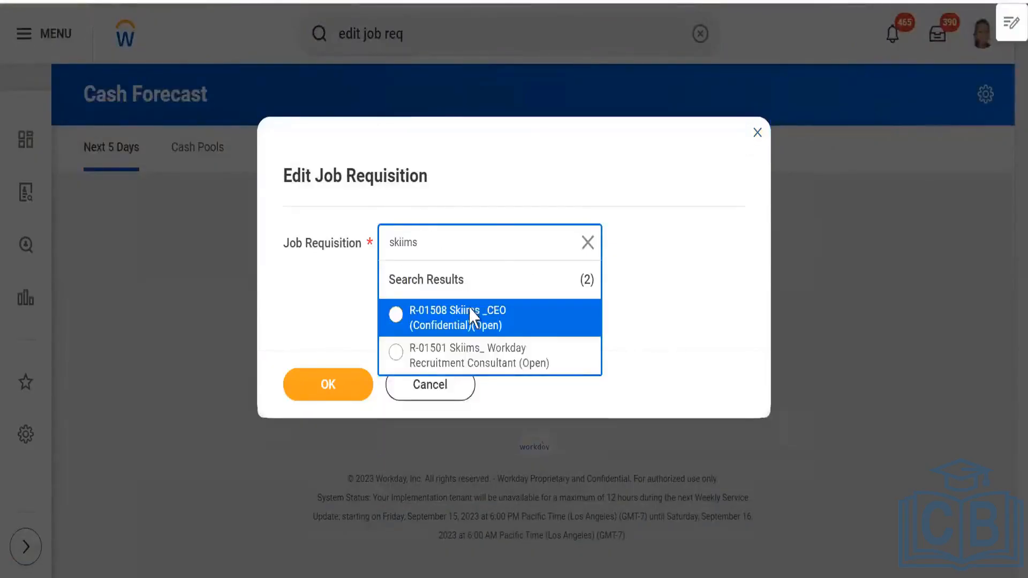
click(470, 356)
click(327, 386)
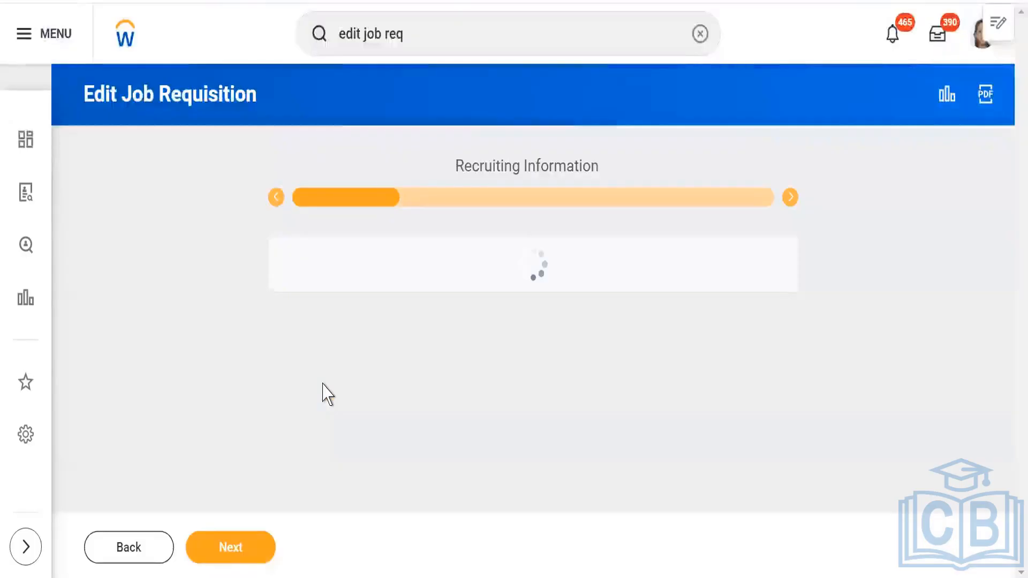
Scroll through the requisition's Recruiting Information step.
scroll(120, 256, down, 2)
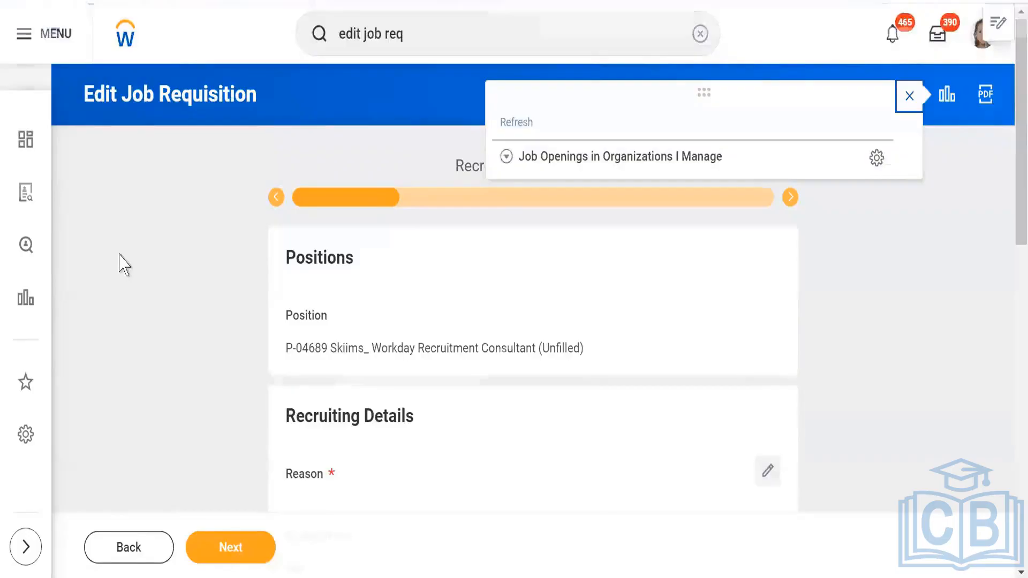
scroll(946, 159, up, 2)
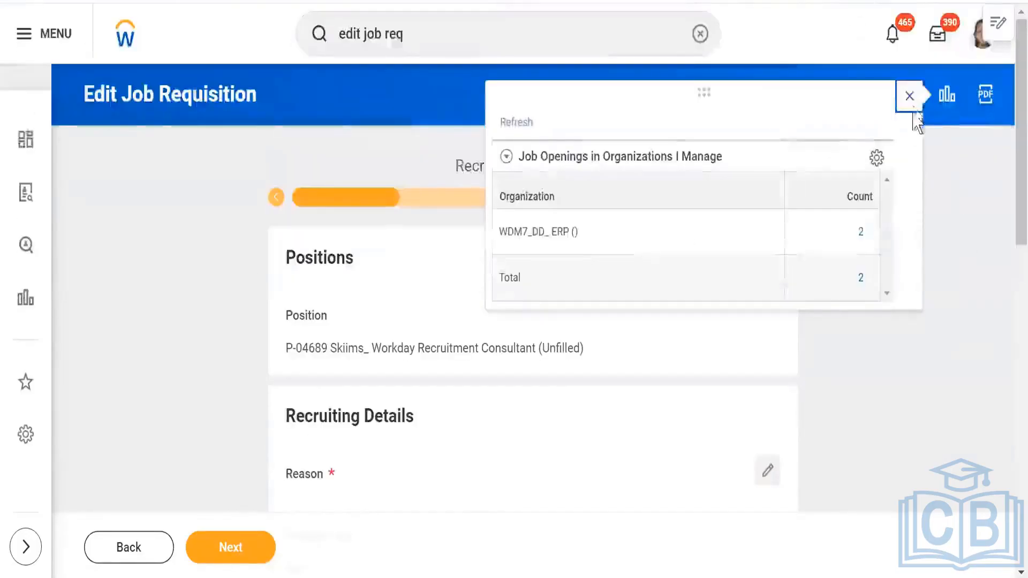
scroll(835, 361, down, 5)
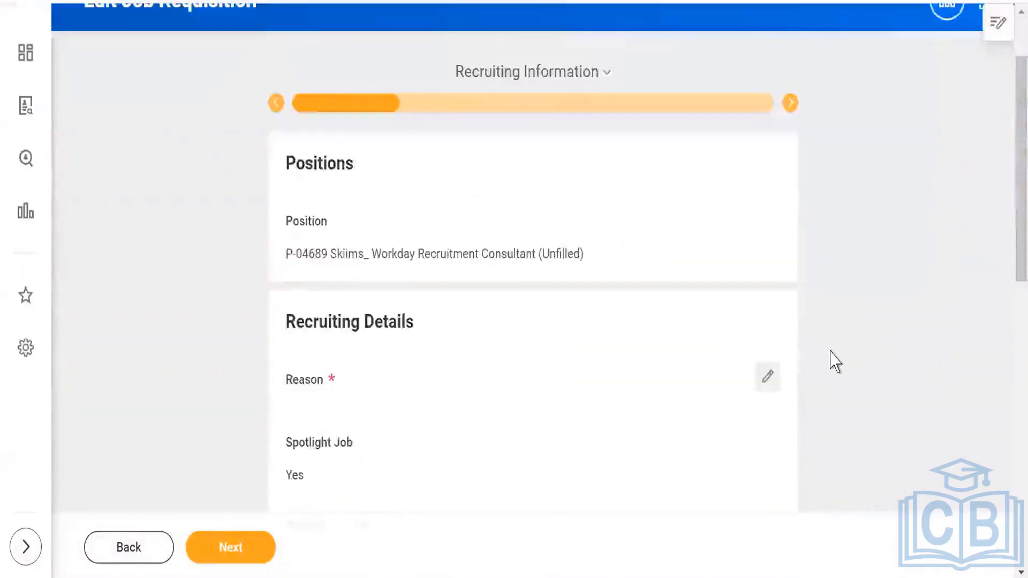
scroll(824, 359, down, 8)
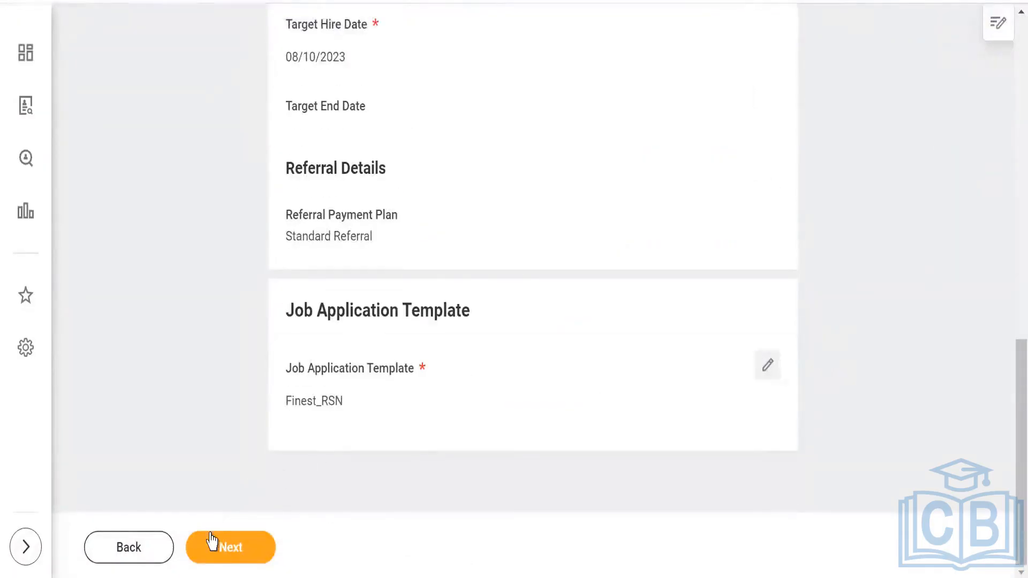
Advance to the Job step and look over its fields.
click(222, 546)
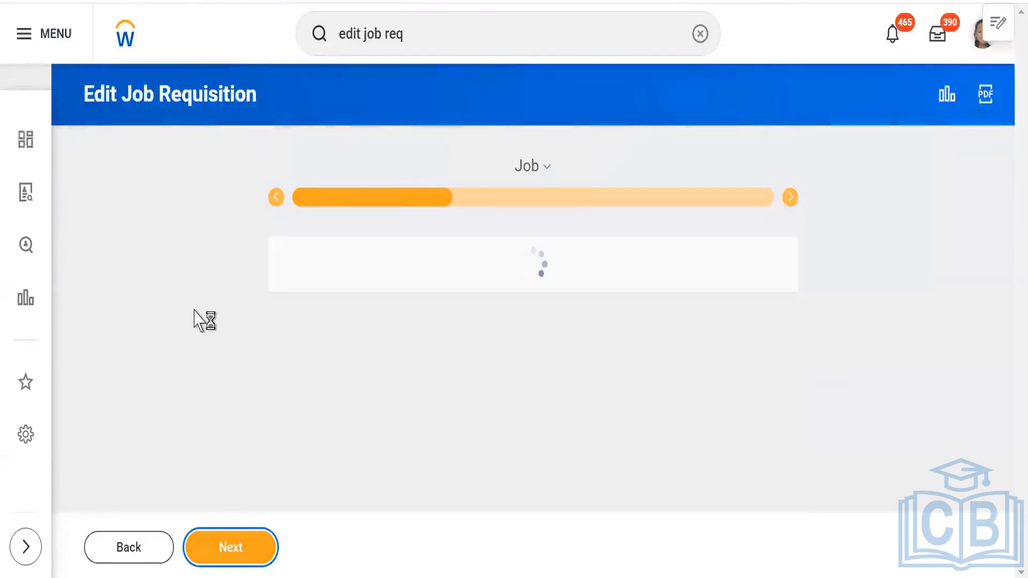
scroll(199, 321, down, 10)
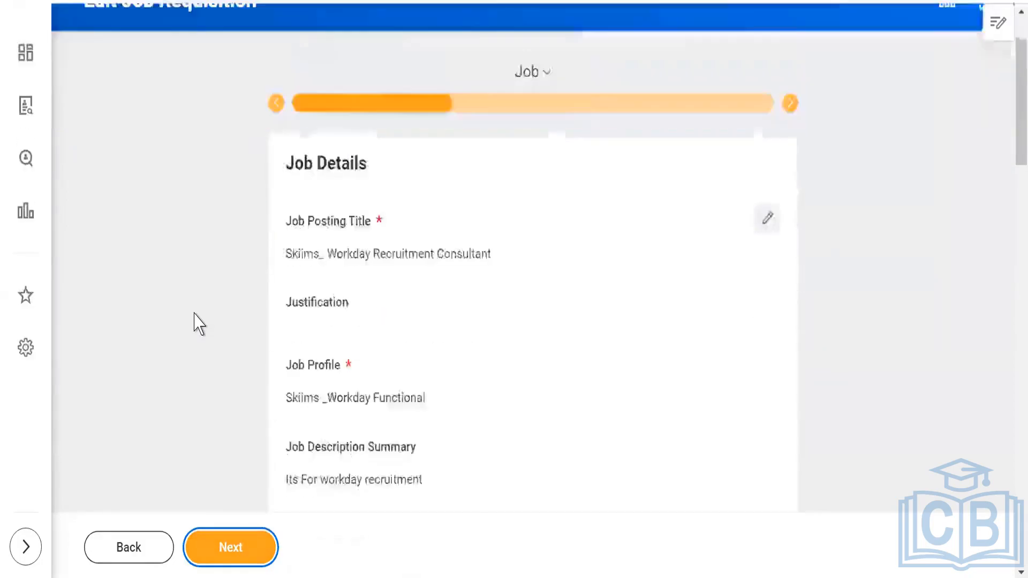
scroll(199, 327, down, 16)
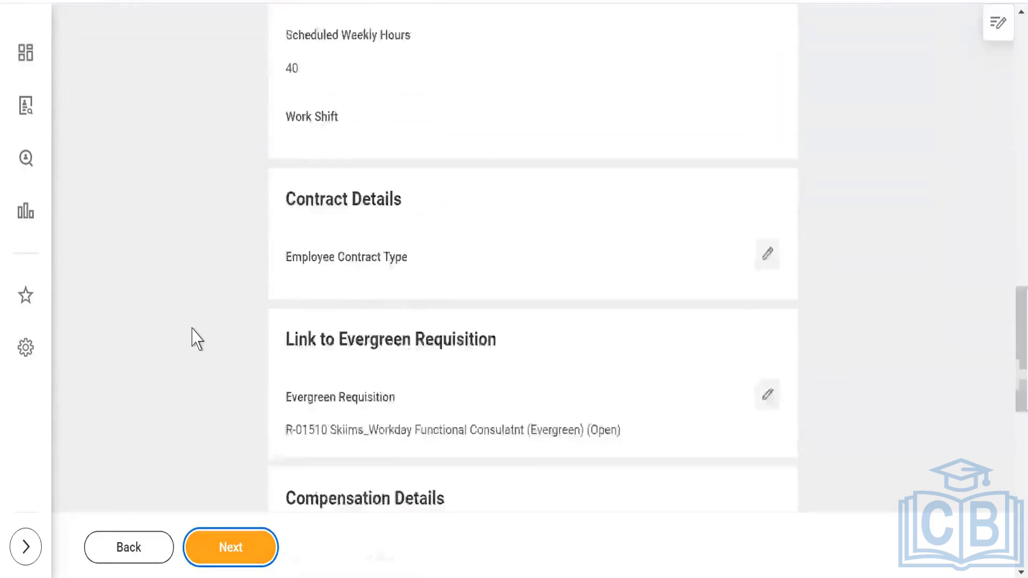
scroll(199, 343, down, 2)
scroll(199, 342, up, 3)
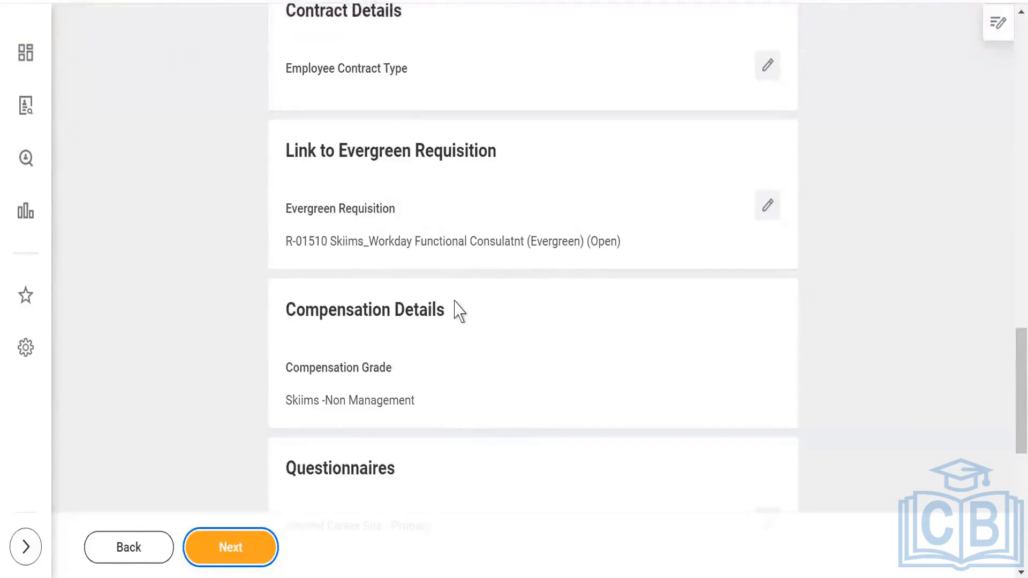
scroll(427, 321, up, 8)
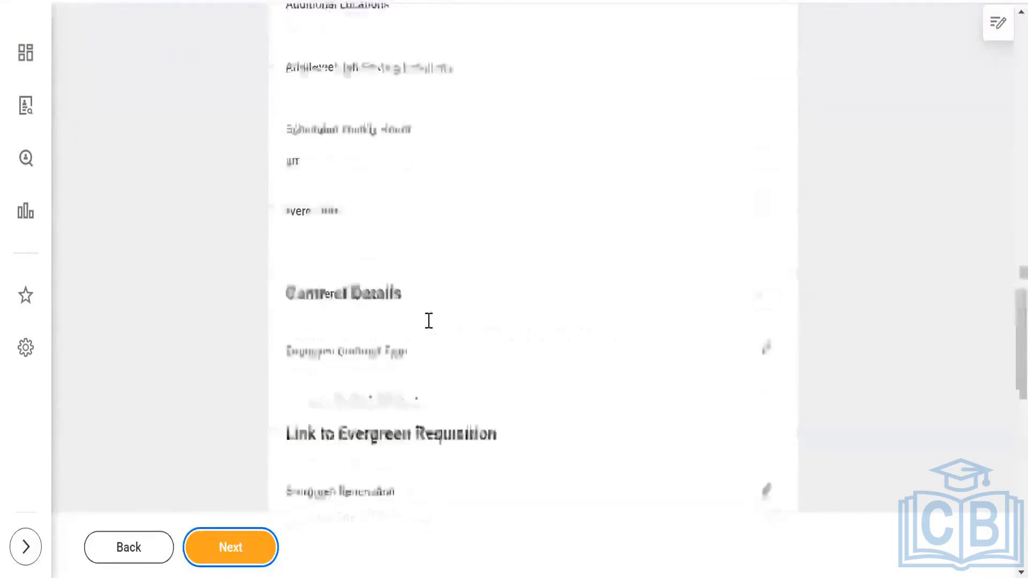
scroll(429, 329, up, 6)
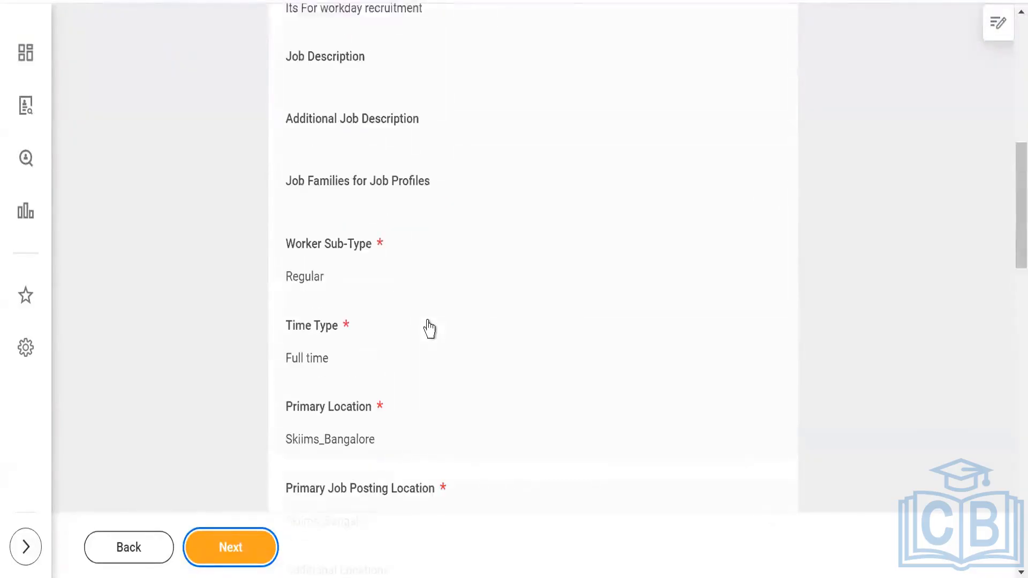
scroll(429, 329, down, 5)
scroll(428, 329, up, 8)
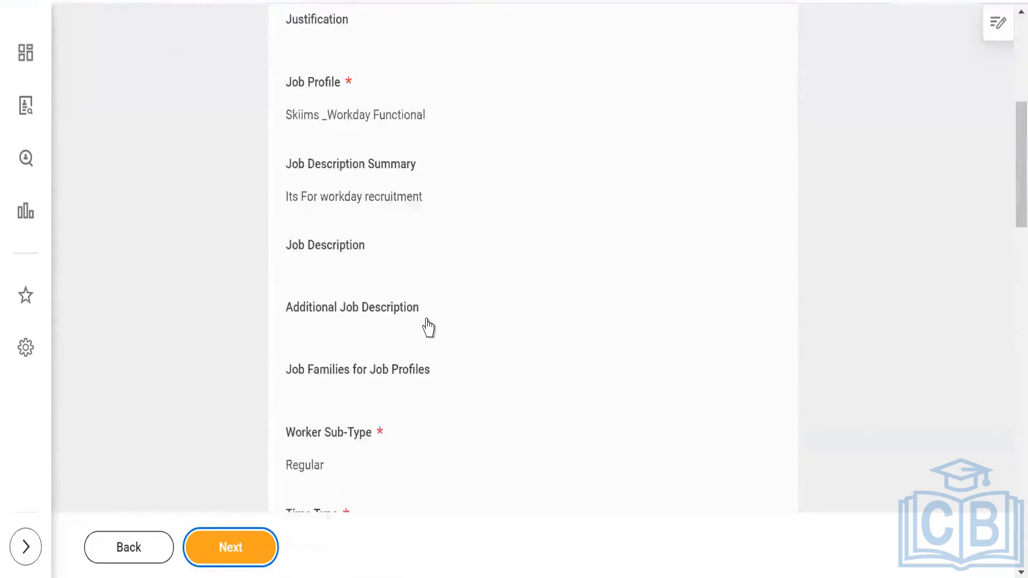
scroll(428, 327, up, 7)
scroll(325, 329, down, 3)
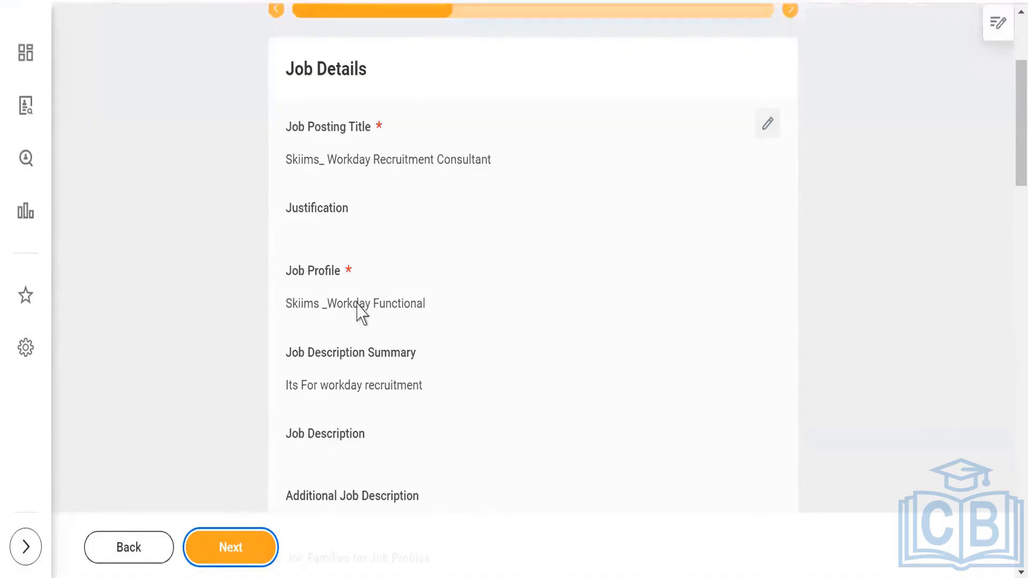
Abandon the edit, returning to the Workday home page, and switch to the PowerPoint deck.
click(115, 552)
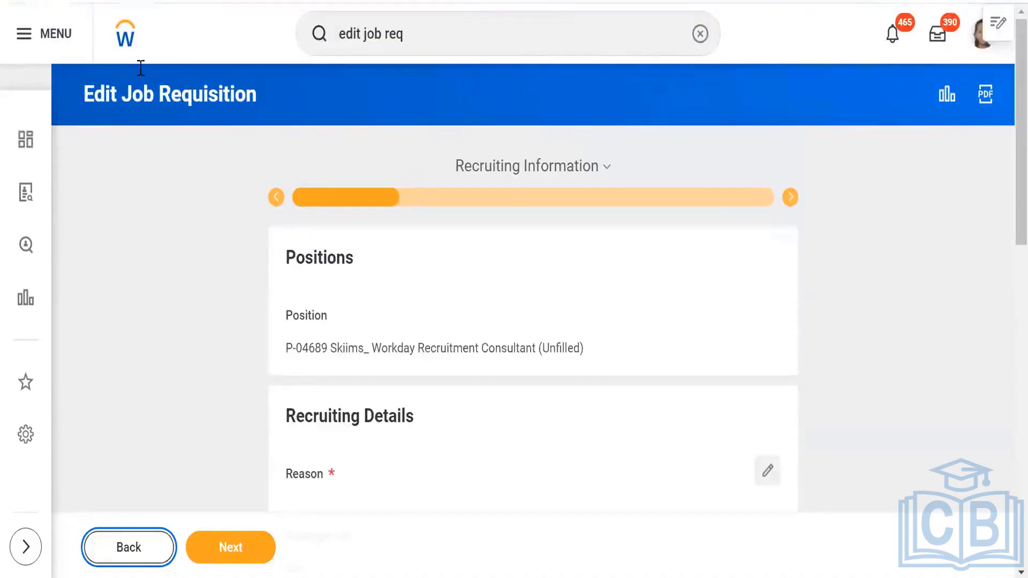
click(125, 35)
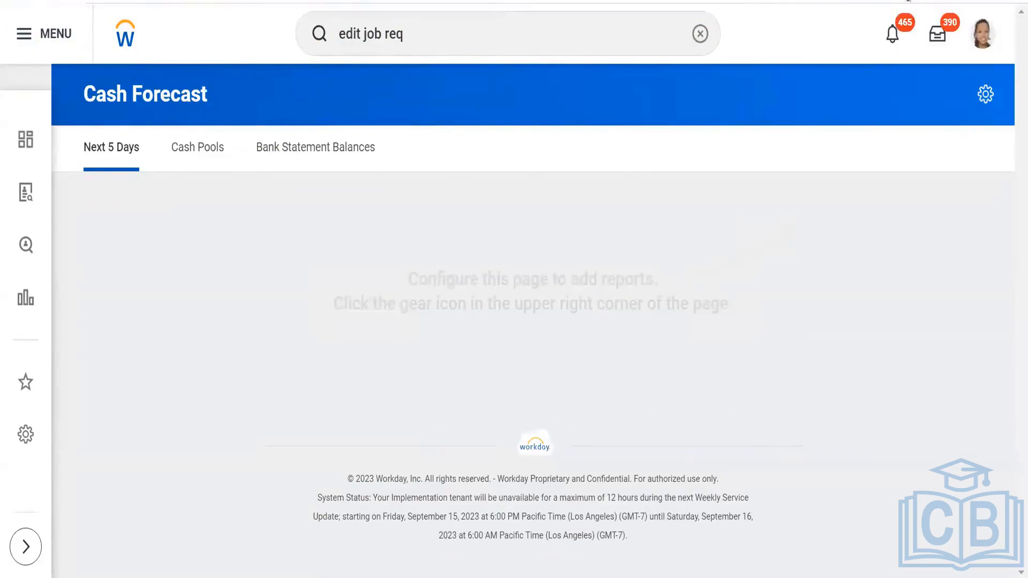
click(604, 577)
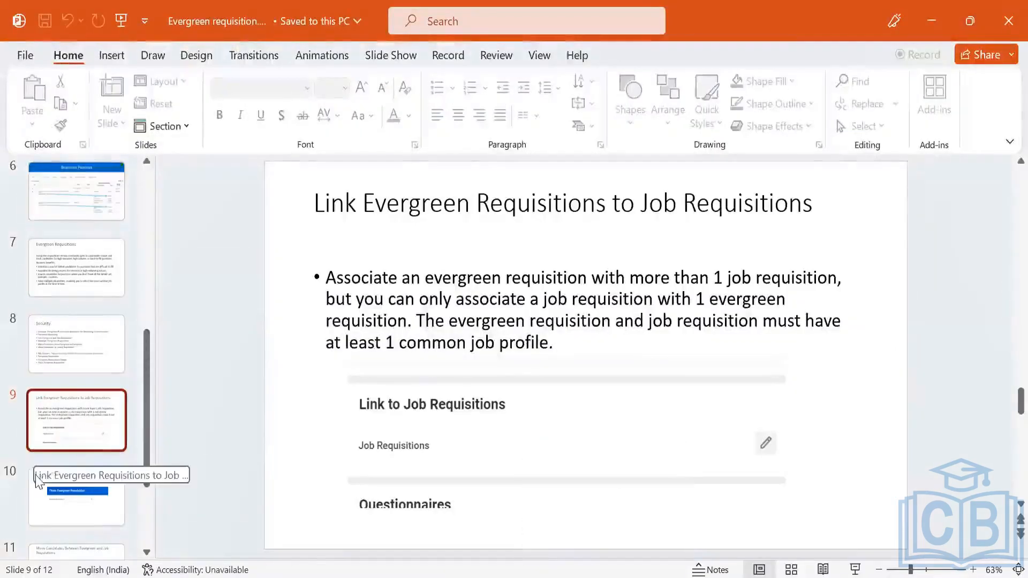
Show slide 11 about moving candidates between evergreen and job requisitions.
click(47, 549)
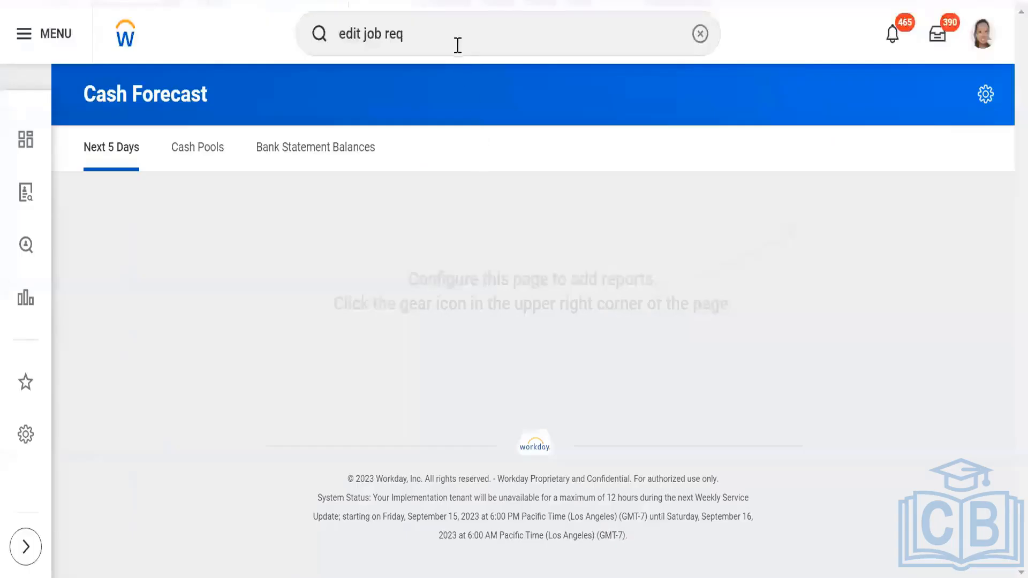
Delete the leftover 'edit job req' text from the search box and close Recent Searches.
click(457, 44)
drag(475, 34, 323, 39)
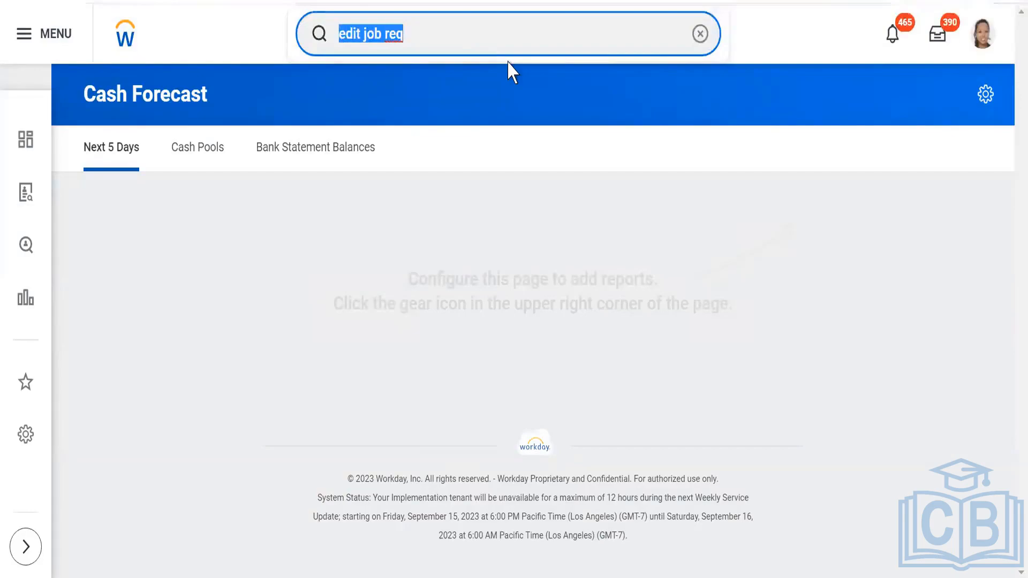
key(BackSpace)
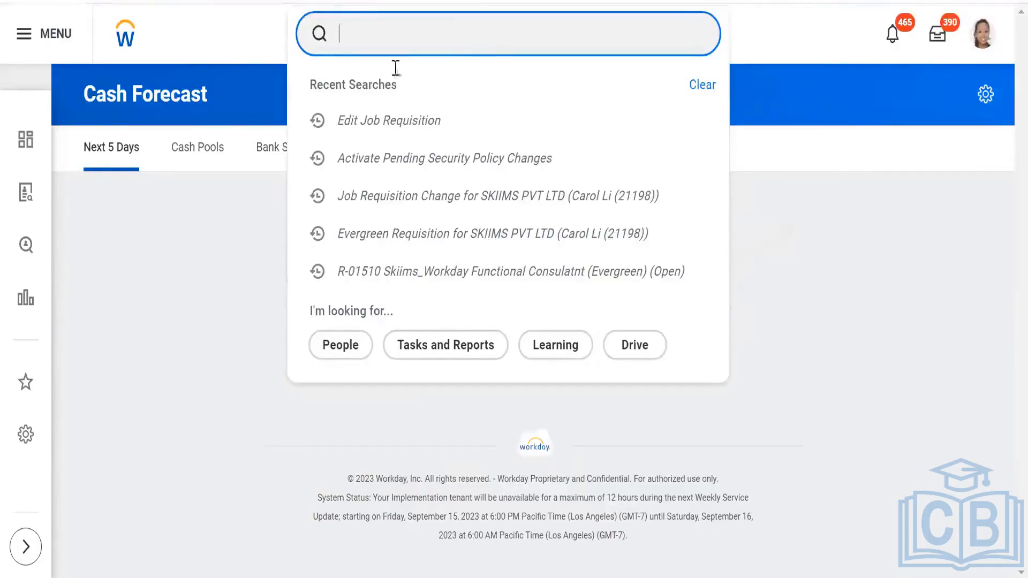
click(157, 276)
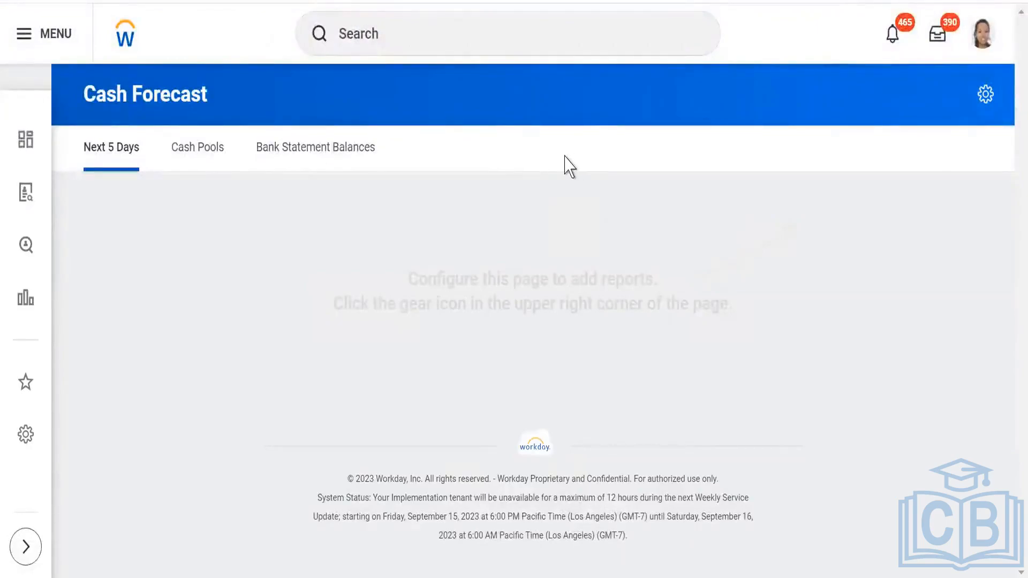
Search Workday for Skiims job requisitions with the query JR:Skiims.
click(444, 38)
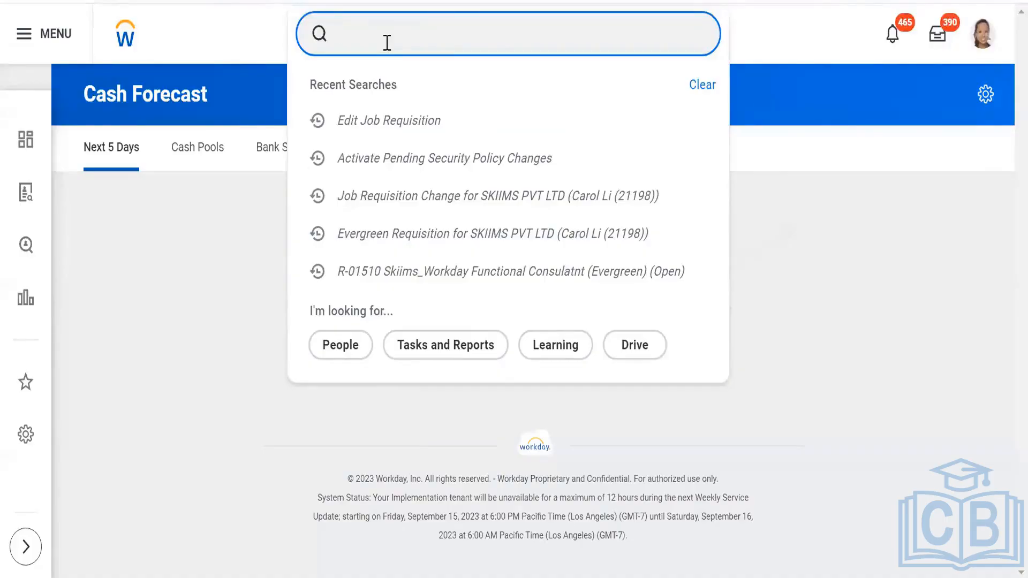
text(JR:)
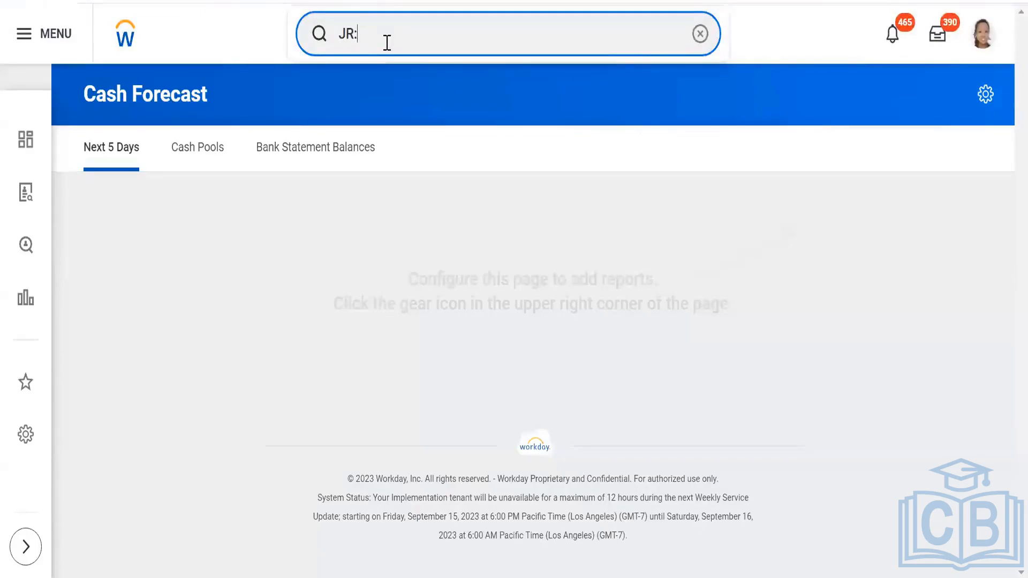
text(S)
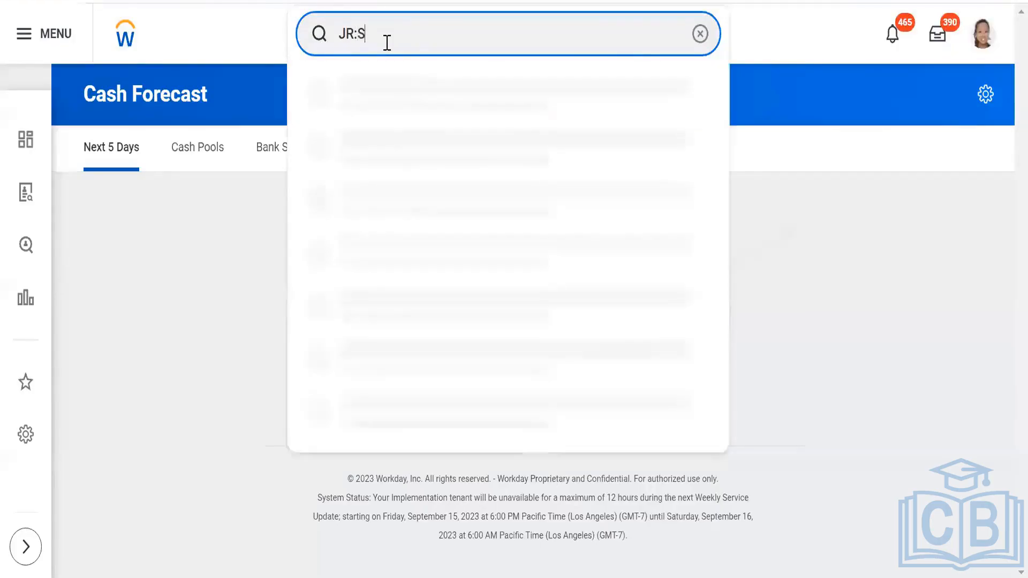
text(kilms)
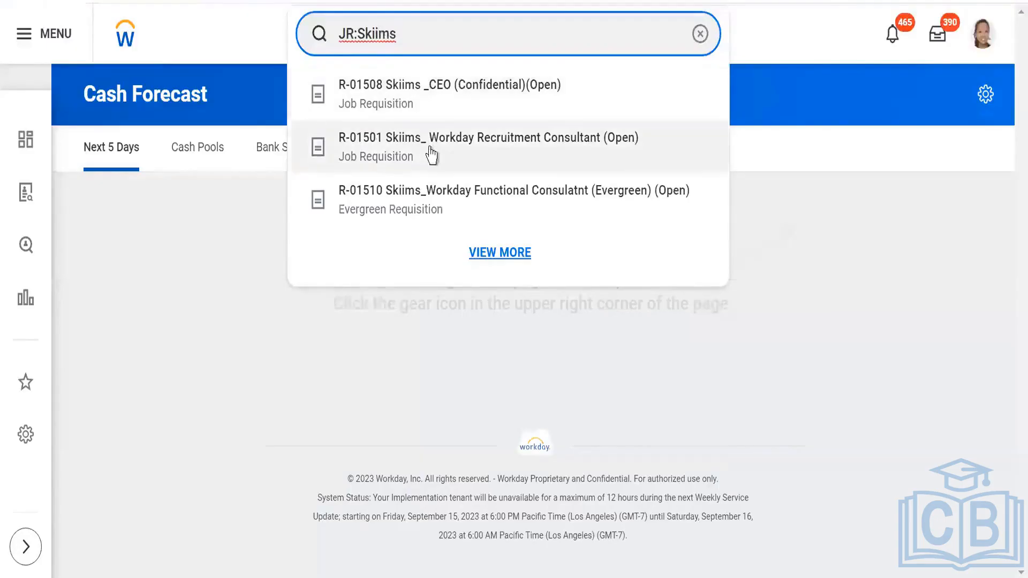
Open requisition R-01510 and check its current job postings, which list none.
click(480, 206)
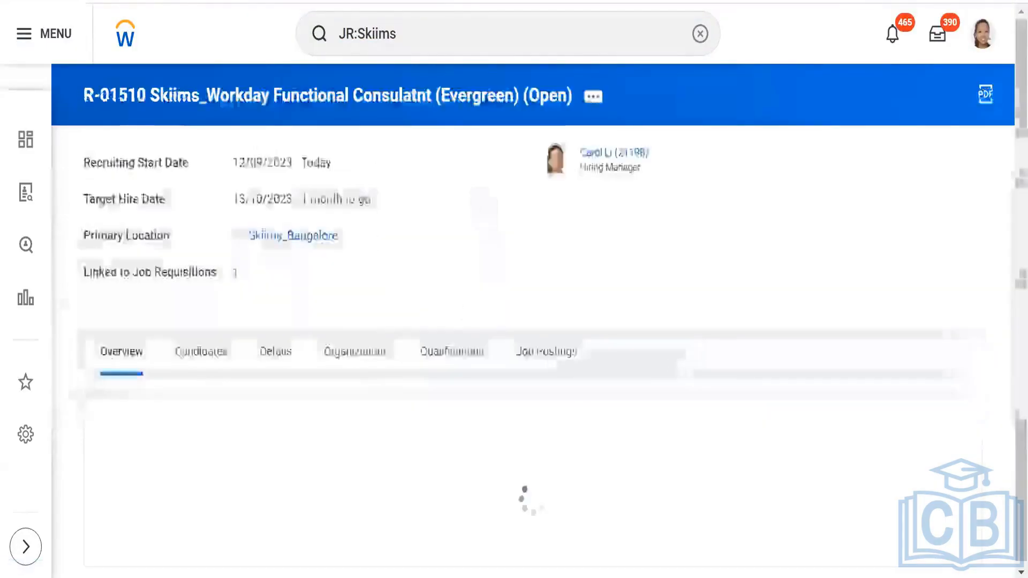
scroll(541, 264, down, 2)
click(541, 264)
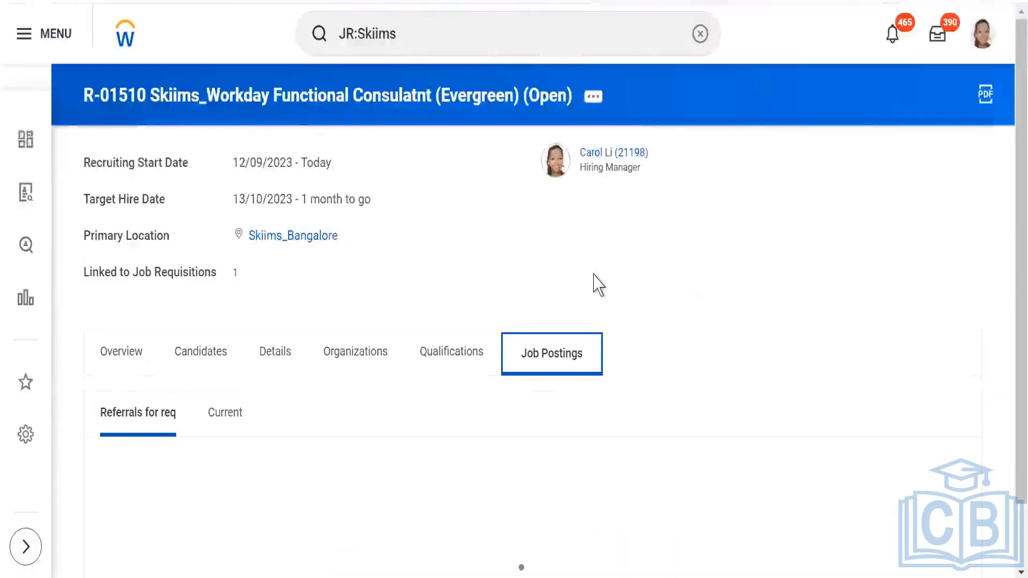
scroll(595, 282, down, 2)
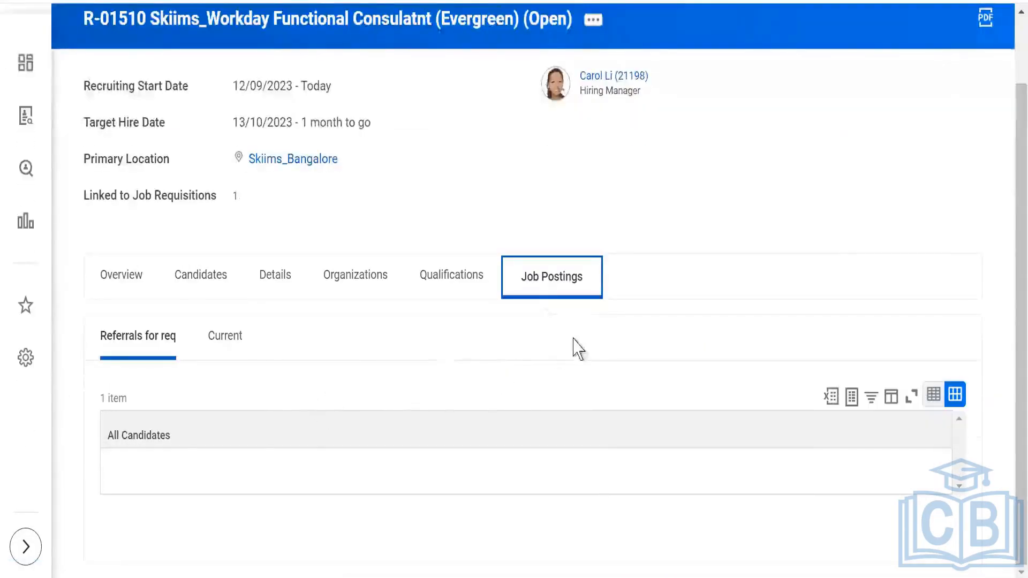
click(226, 348)
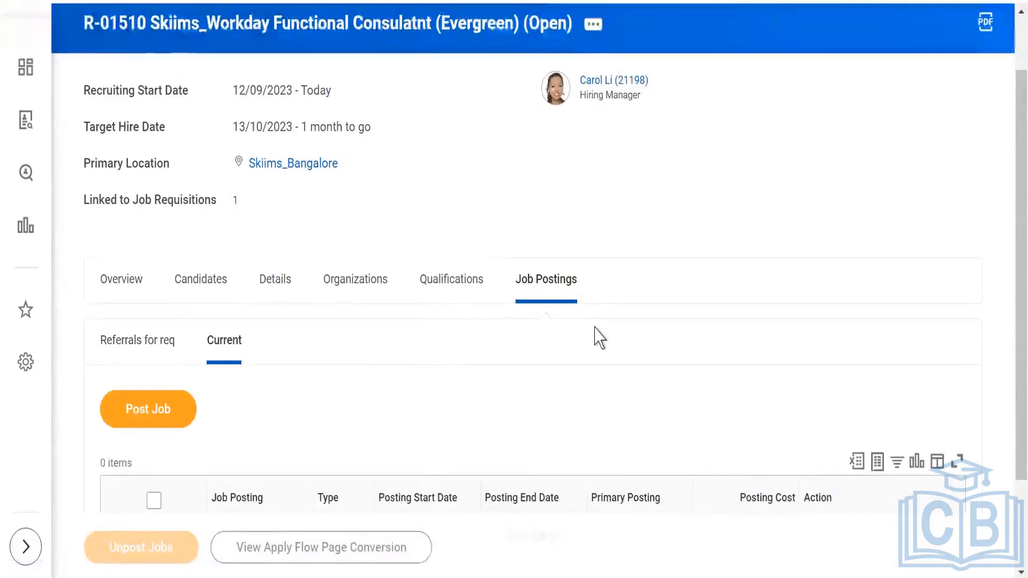
scroll(596, 339, down, 2)
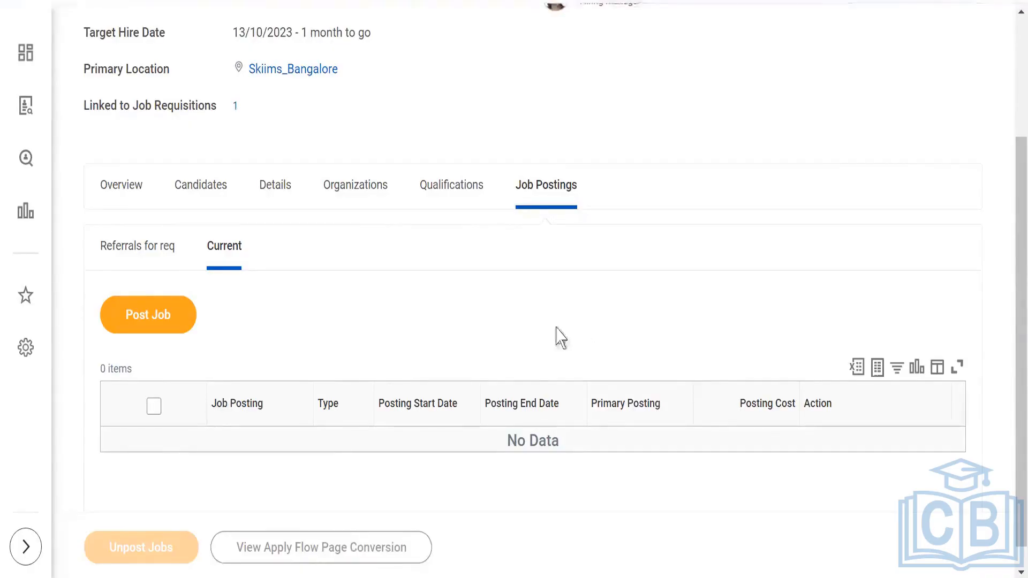
scroll(495, 328, up, 3)
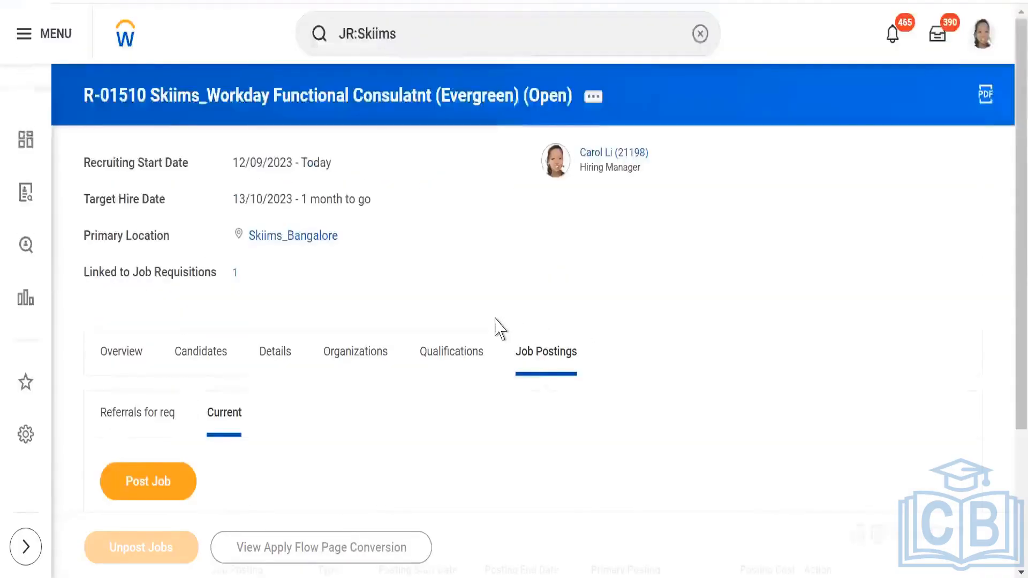
click(467, 47)
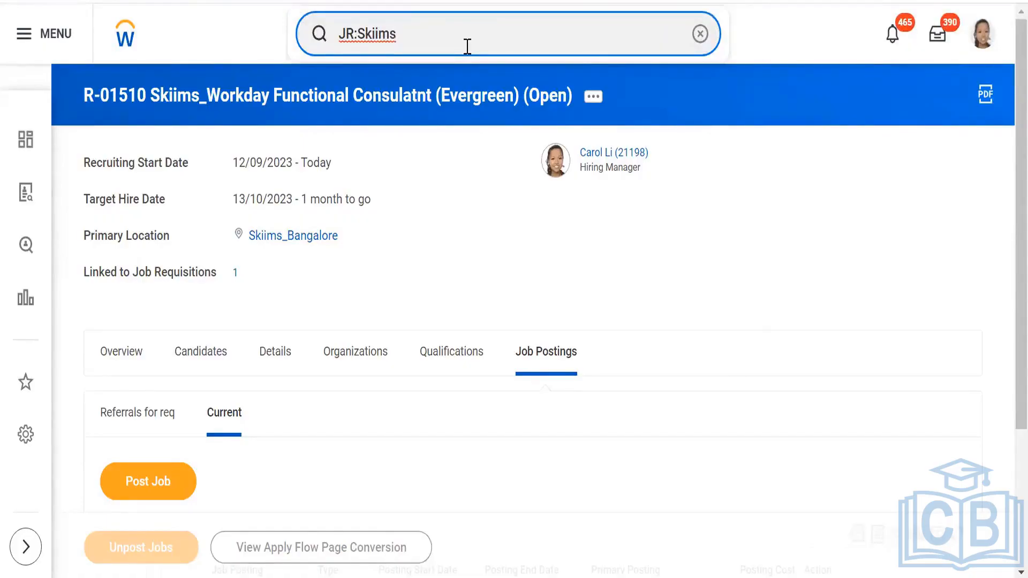
Replace the old requisition search with a task search for 'Create job application'.
key(BackSpace)
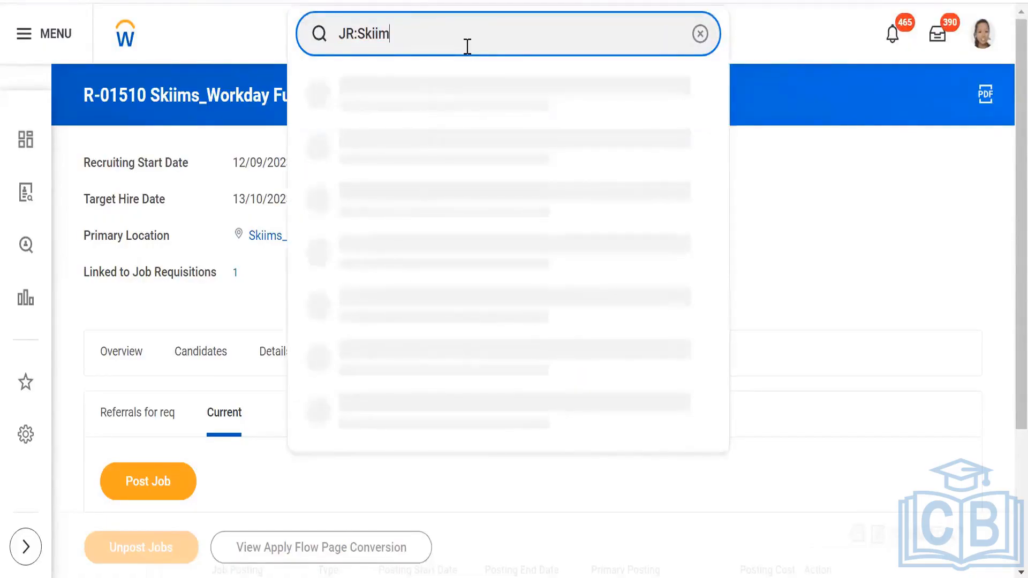
key(BackSpace)
key(BackSpace)
key(BackSpace)
key(BackSpace)
key(BackSpace)
key(BackSpace)
key(BackSpace)
key(BackSpace)
text(C)
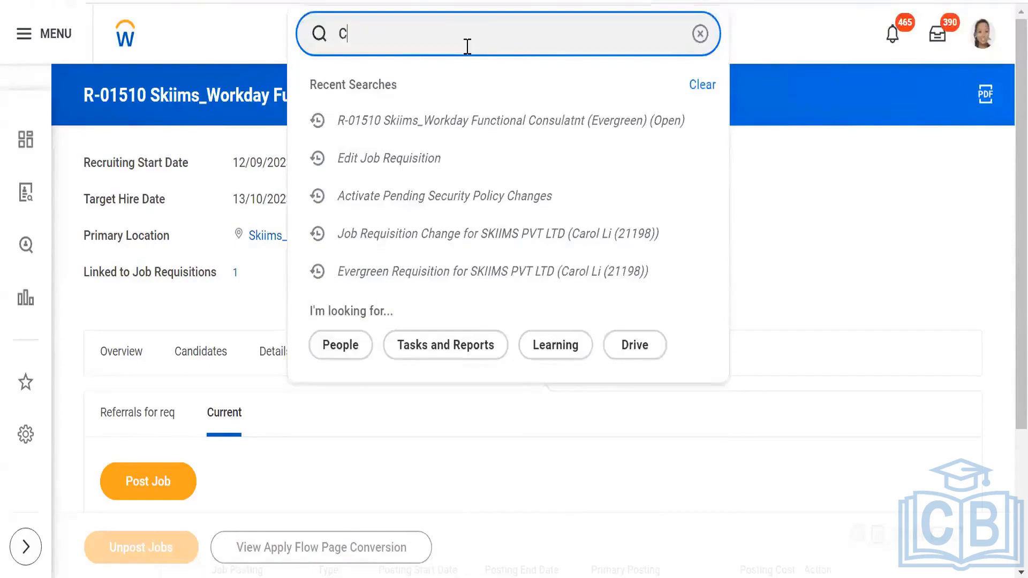
text(reate)
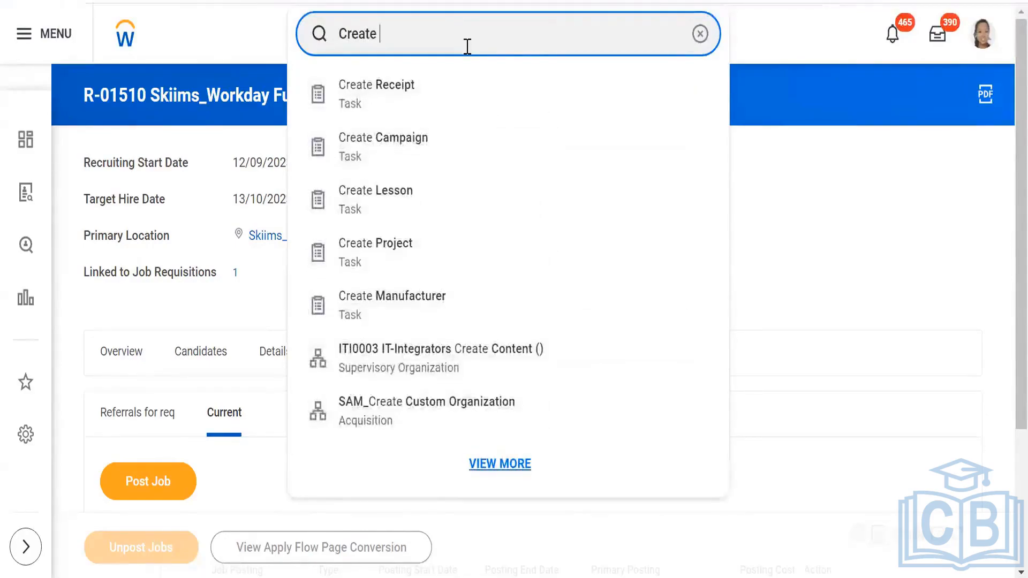
text( job ap)
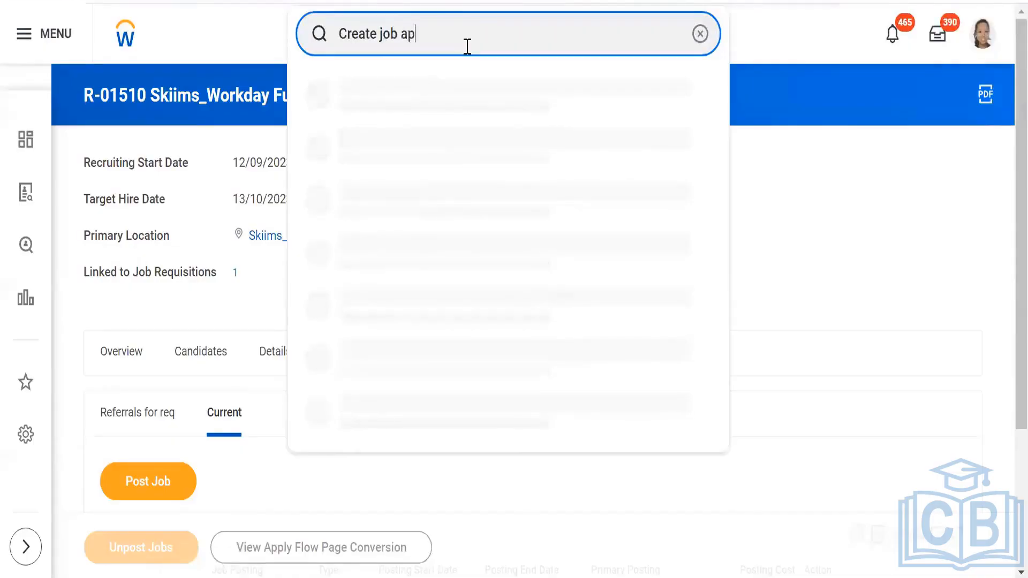
text(plication)
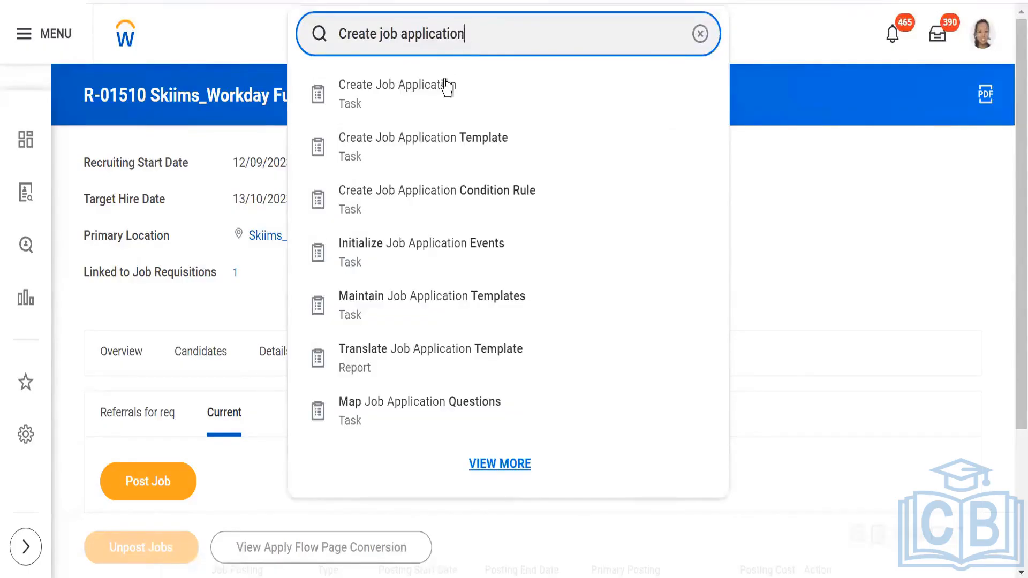
Start Create Job Application and choose Skiims requisition R-01510 as the job.
click(444, 94)
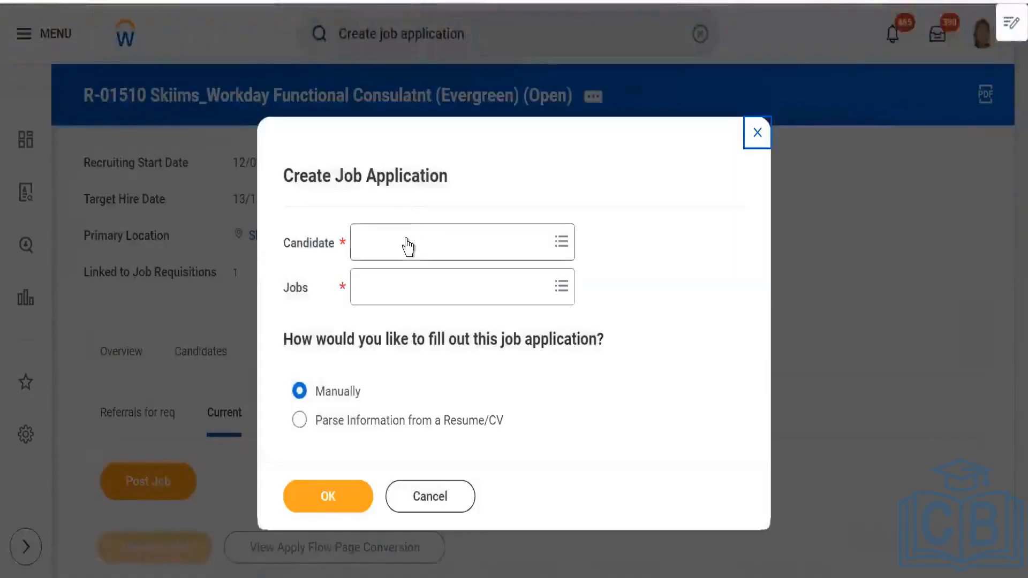
click(407, 239)
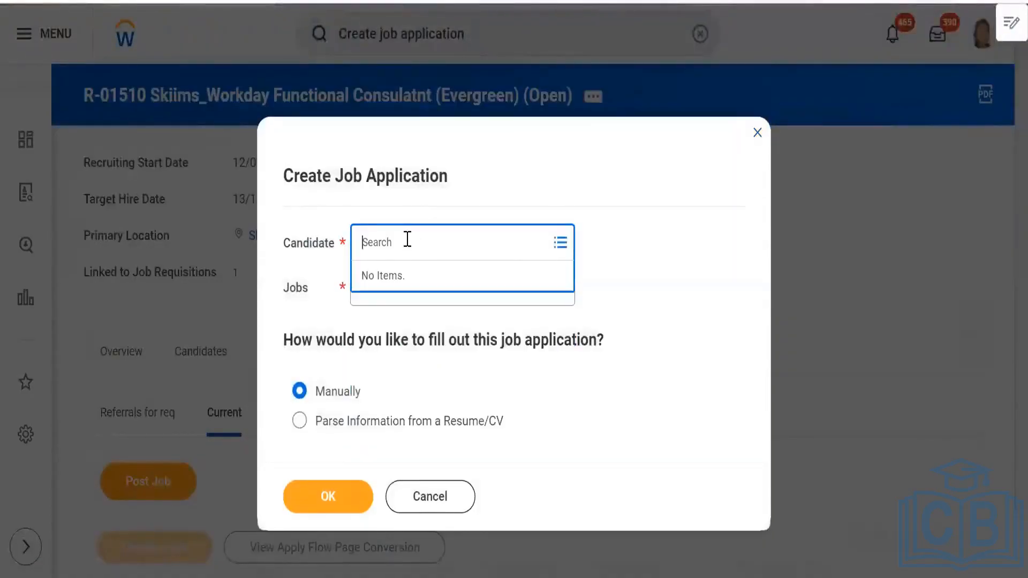
click(691, 297)
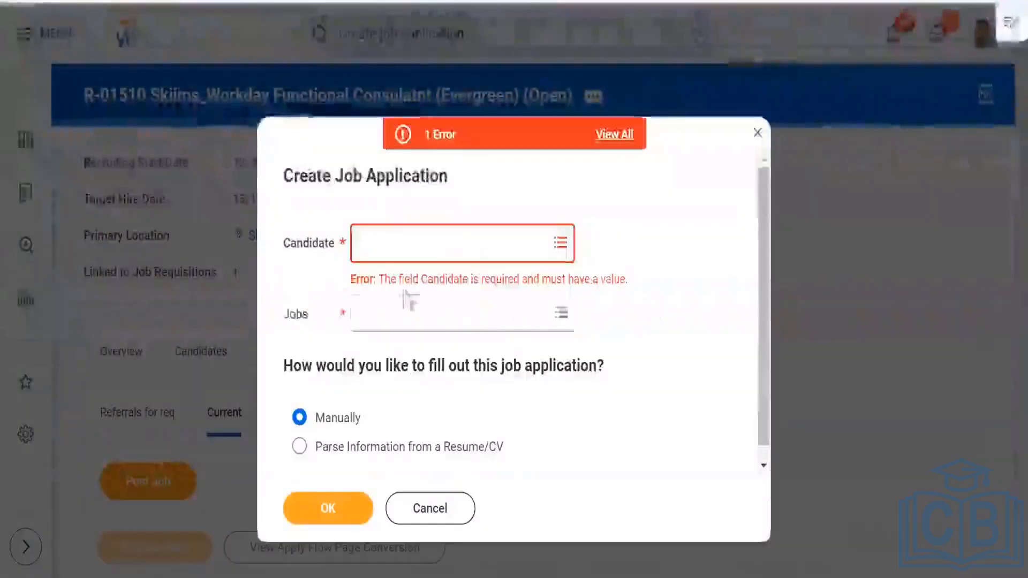
click(400, 315)
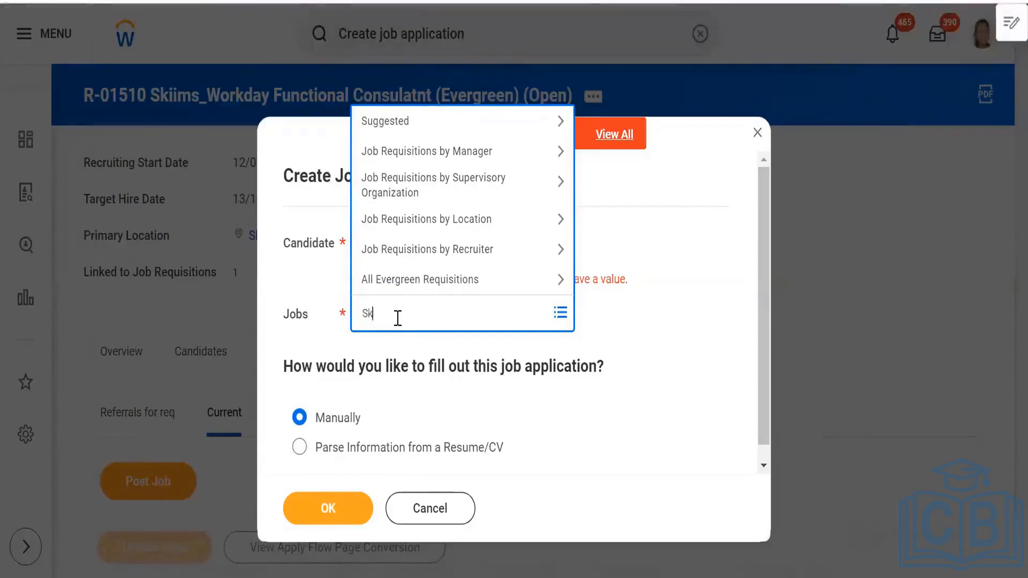
key(Return)
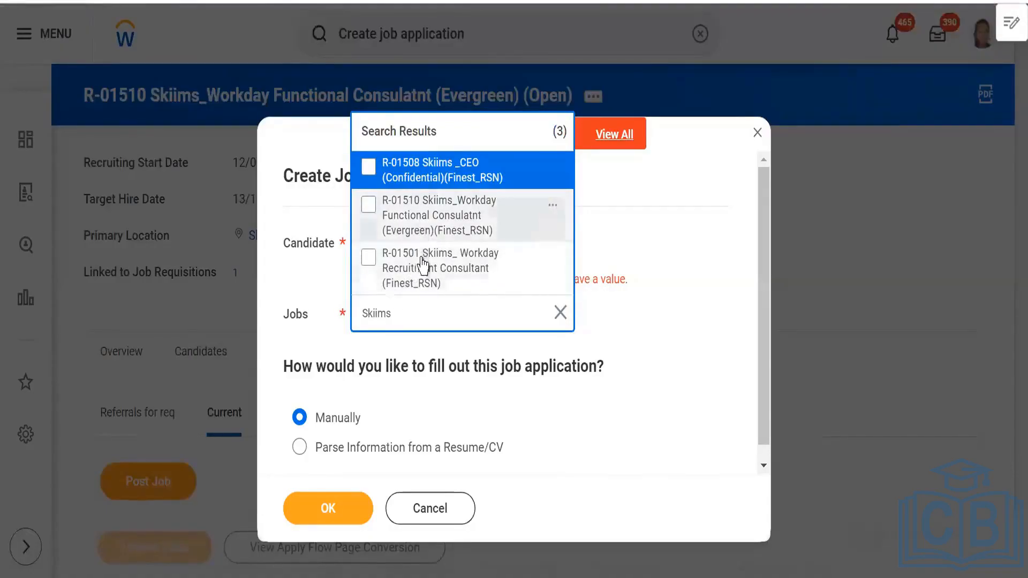
click(422, 219)
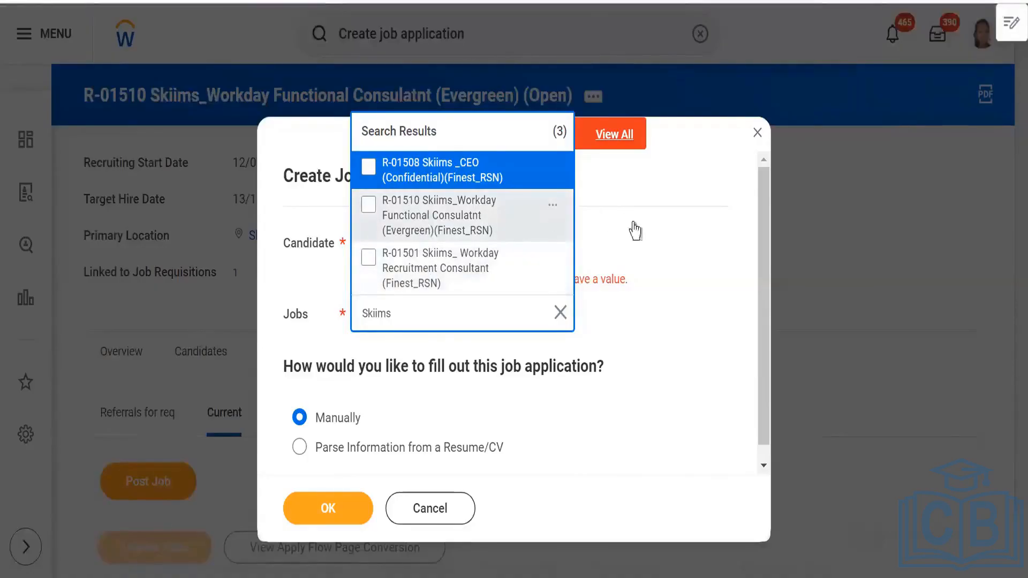
click(695, 374)
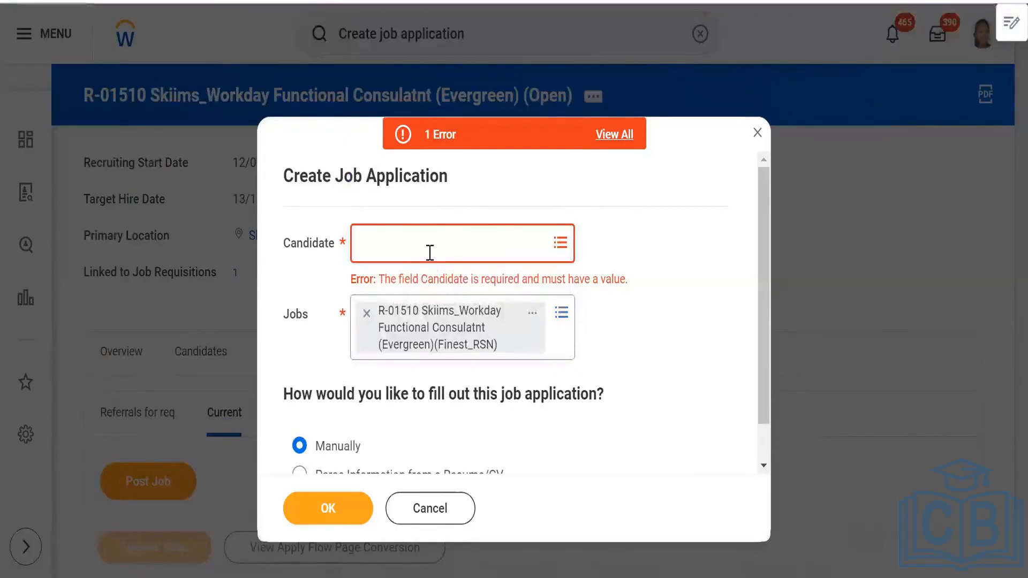
Search for and select the candidate, then confirm the manual application setup.
click(430, 253)
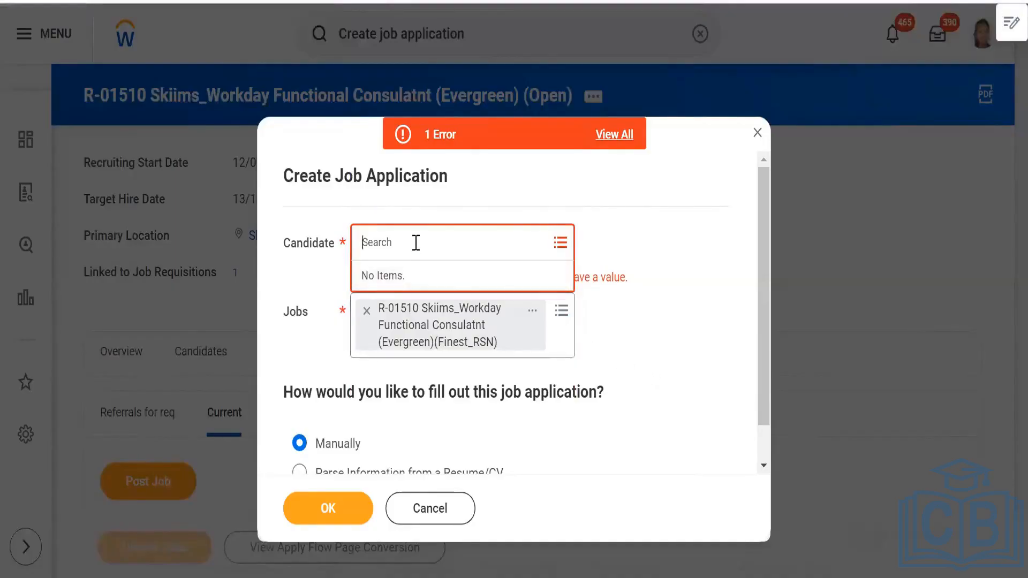
text(Cand:)
key(Return)
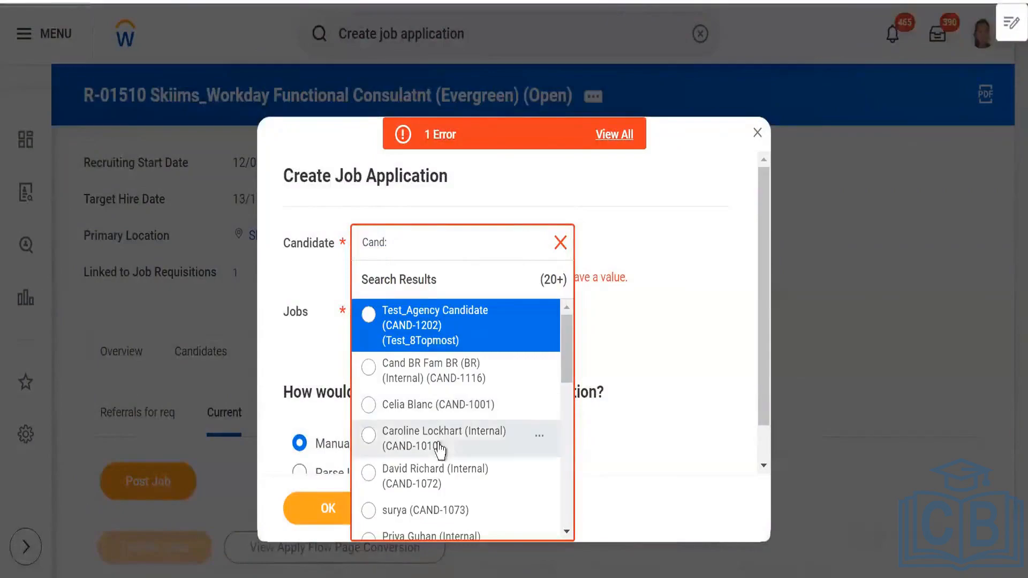
click(369, 409)
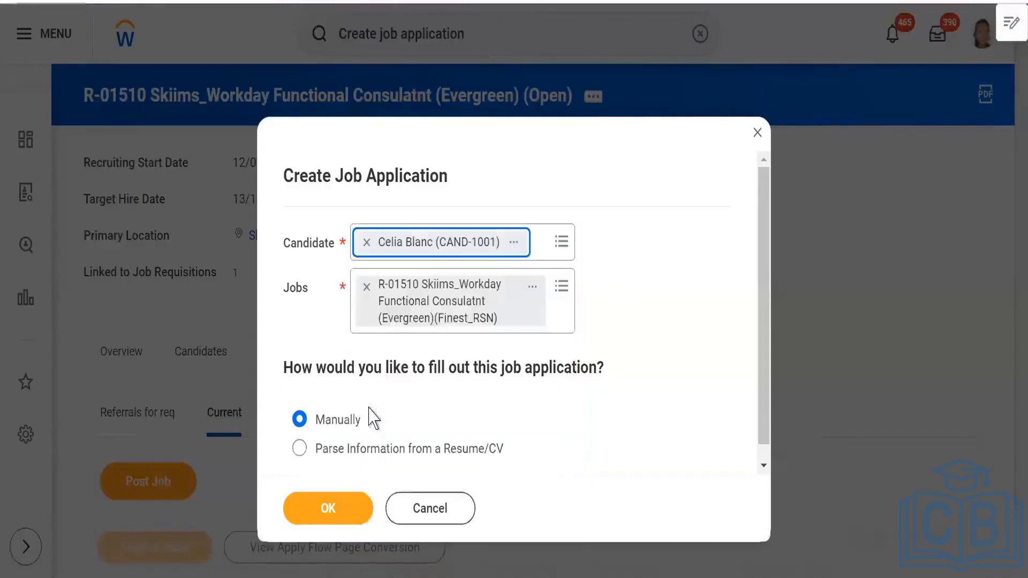
scroll(512, 391, down, 1)
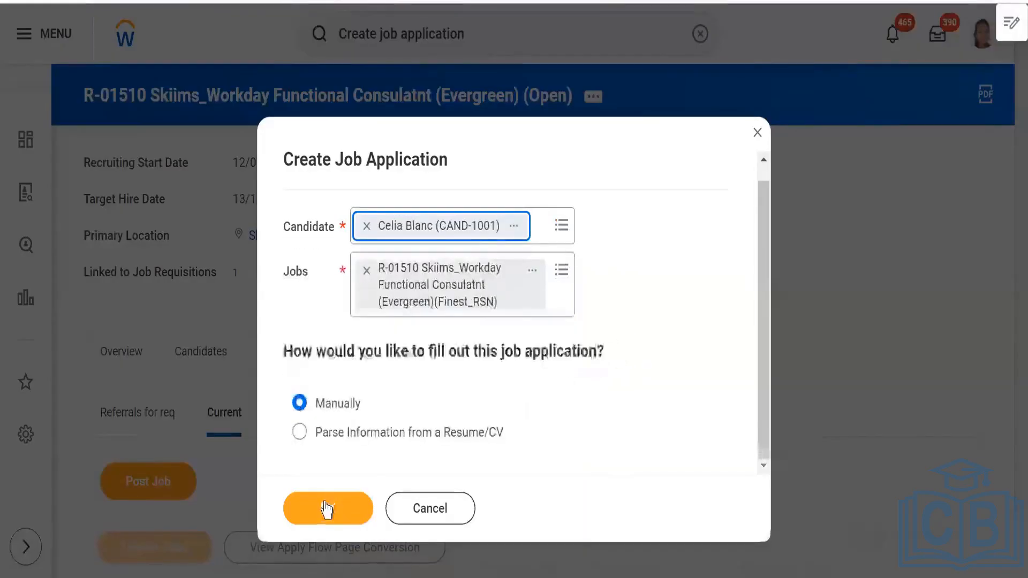
click(325, 511)
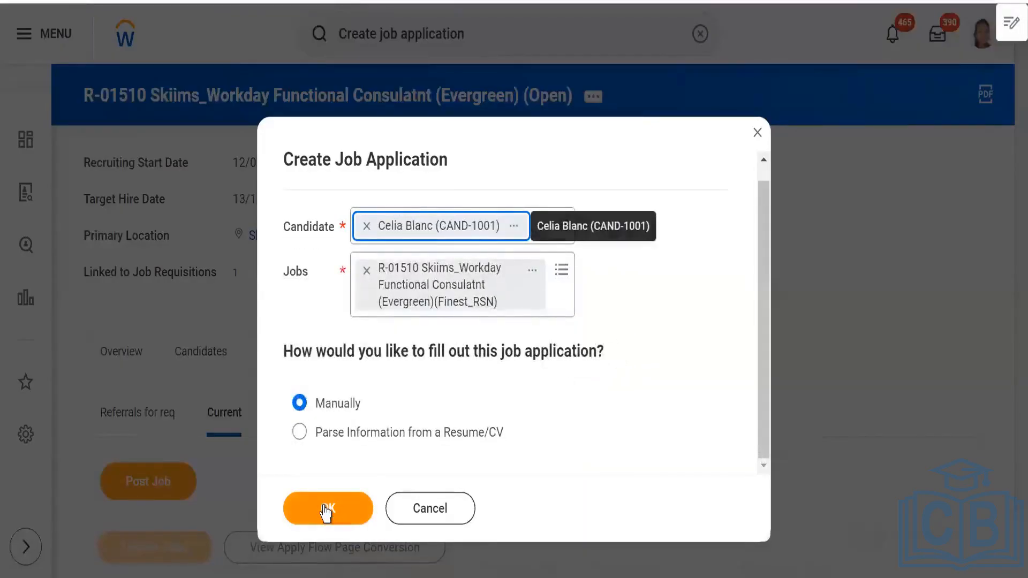
Set the job application's source to Social Network > LinkedIn.
click(328, 512)
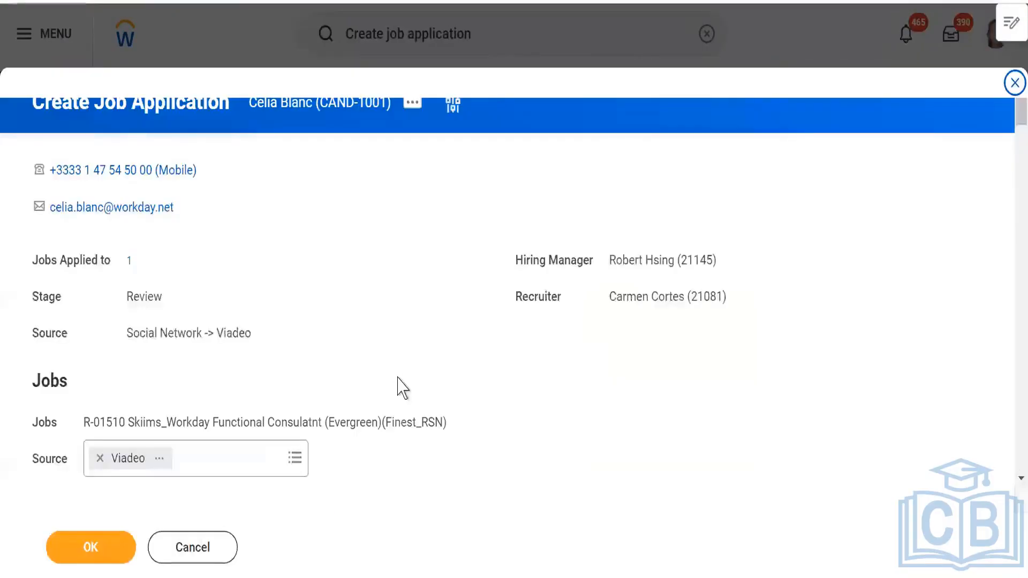
scroll(375, 391, down, 4)
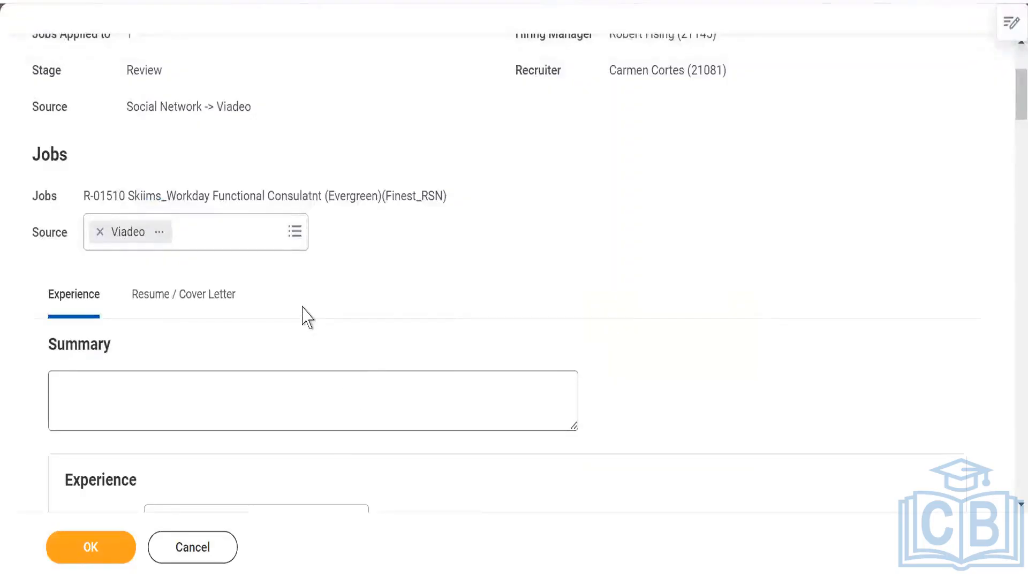
scroll(299, 308, down, 2)
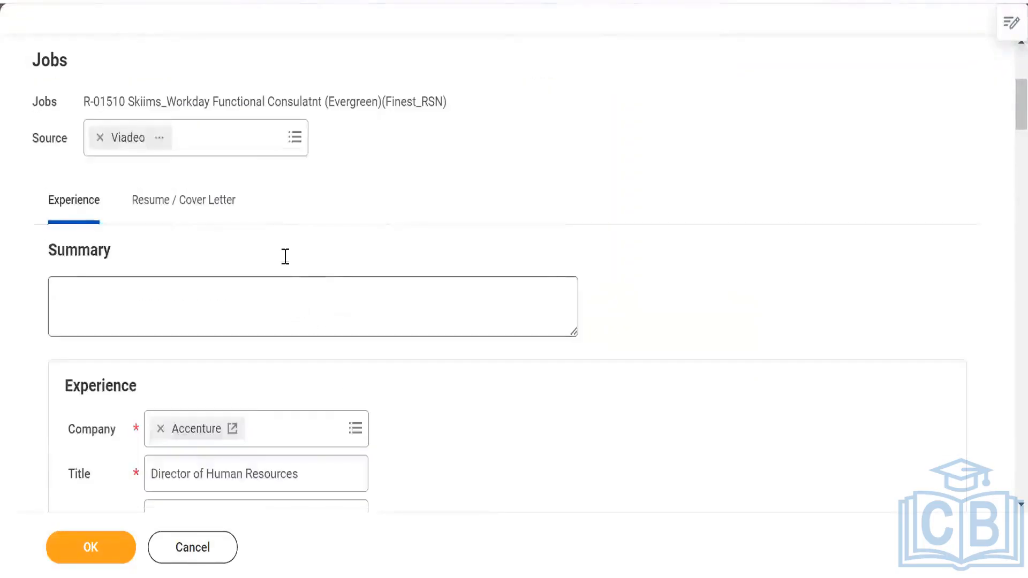
click(294, 140)
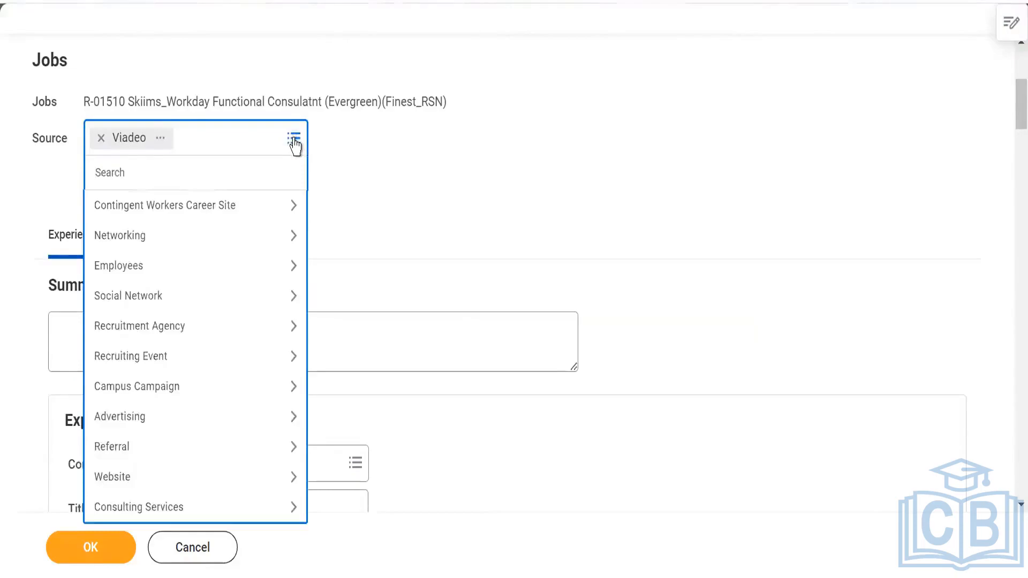
click(156, 300)
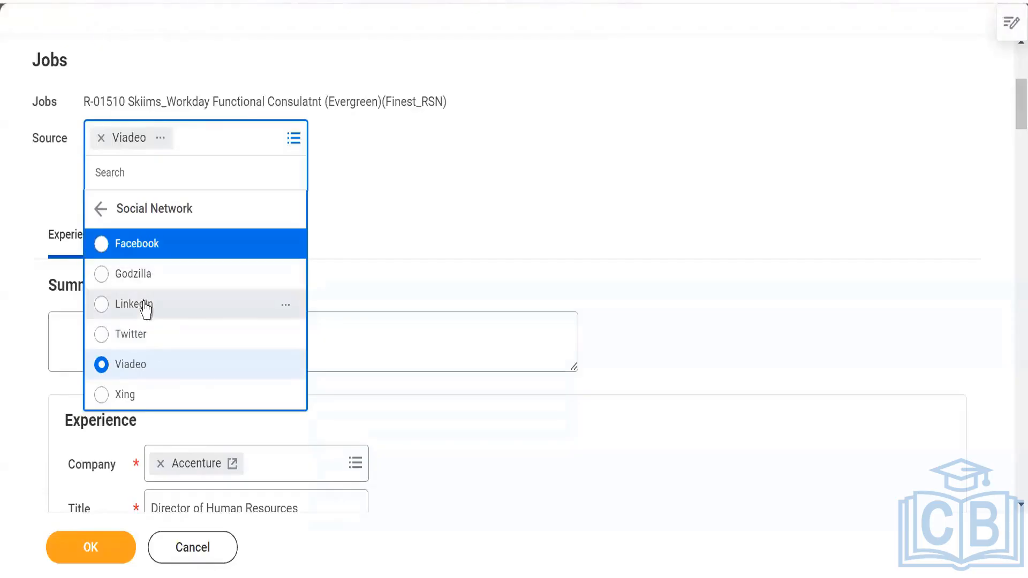
click(470, 216)
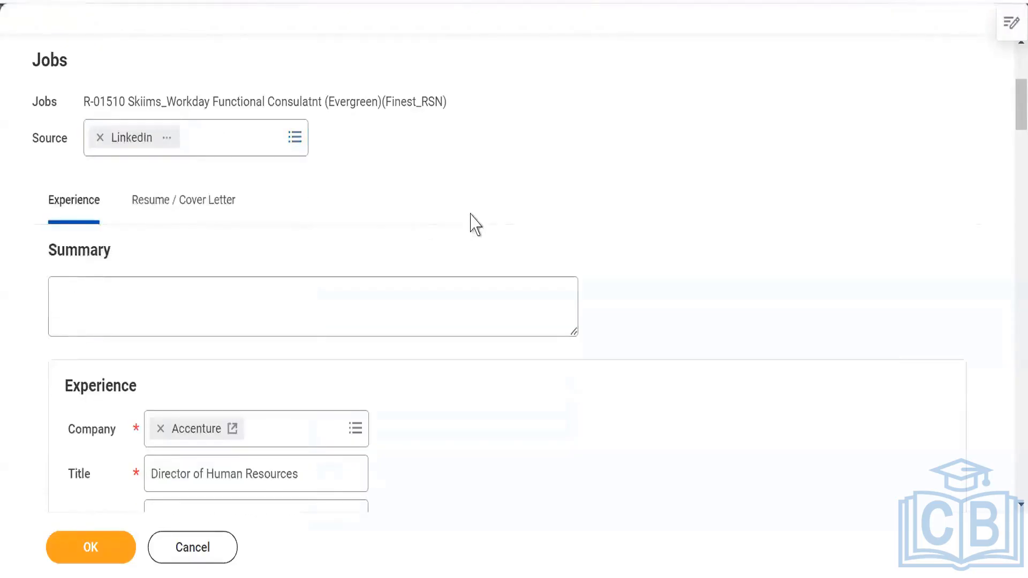
Review the experience entries and submit the job application form.
scroll(293, 324, down, 3)
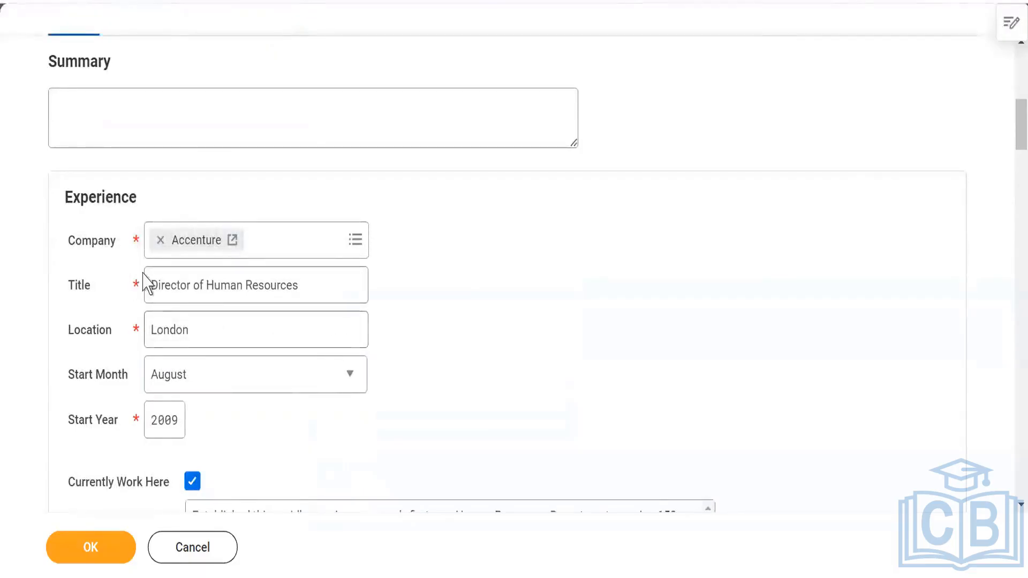
scroll(232, 415, down, 3)
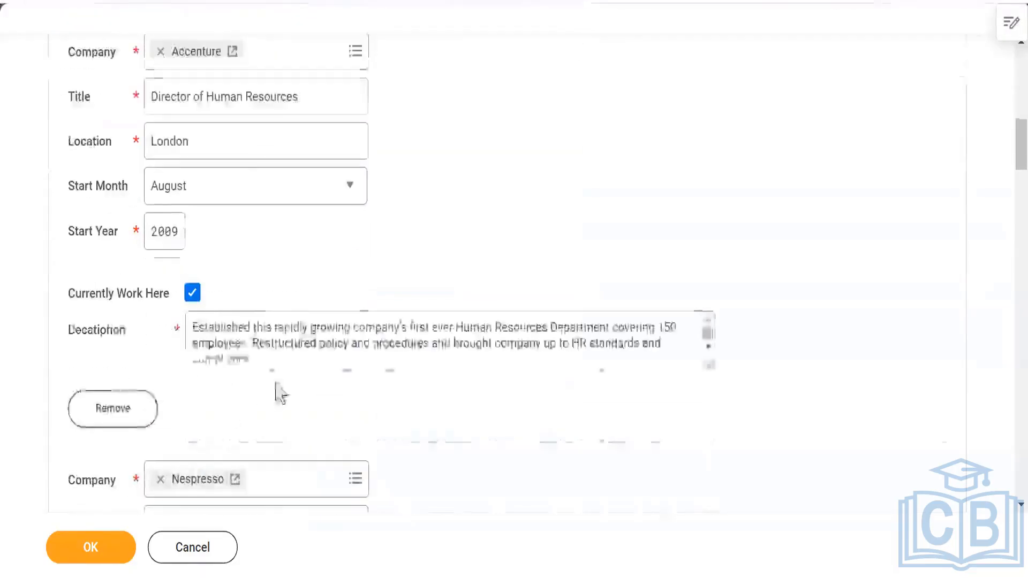
scroll(275, 391, down, 3)
scroll(227, 391, down, 5)
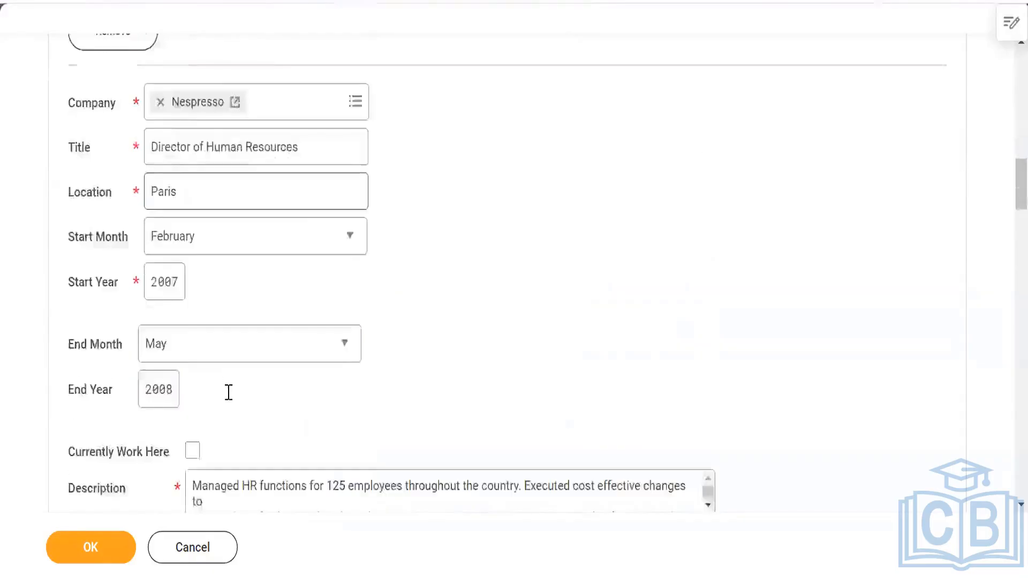
scroll(278, 383, down, 3)
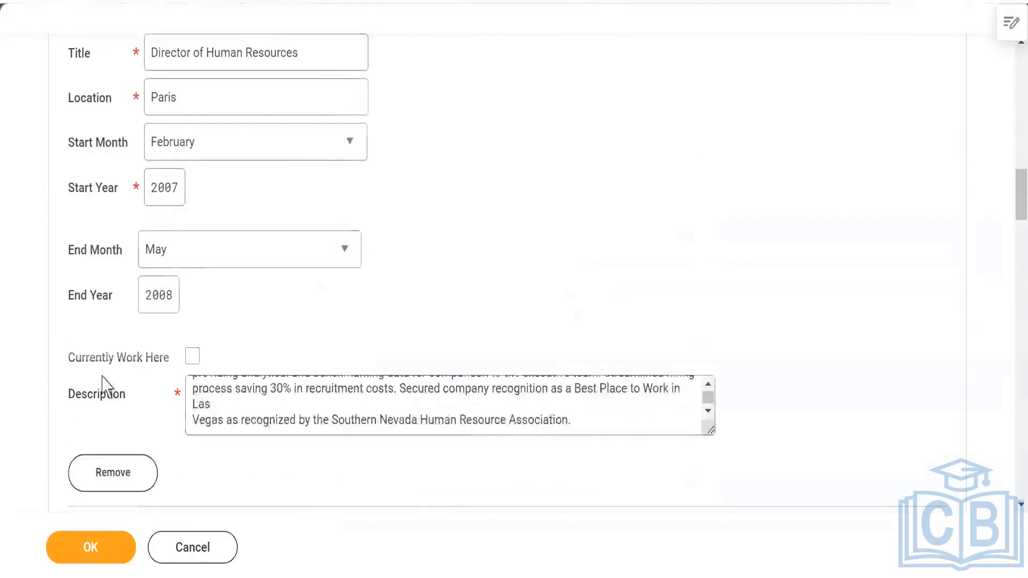
scroll(105, 386, down, 3)
scroll(116, 408, down, 6)
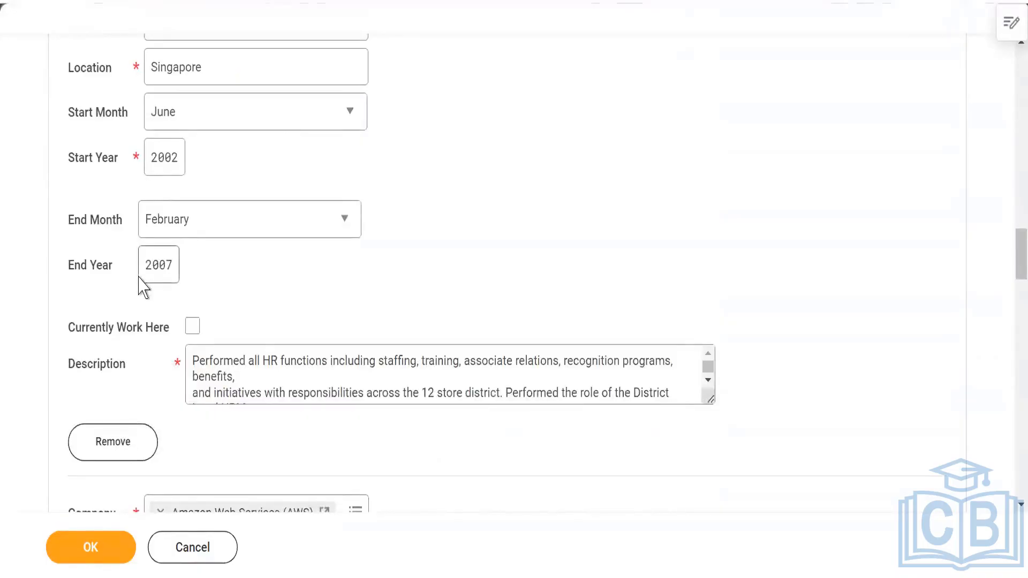
scroll(142, 286, down, 11)
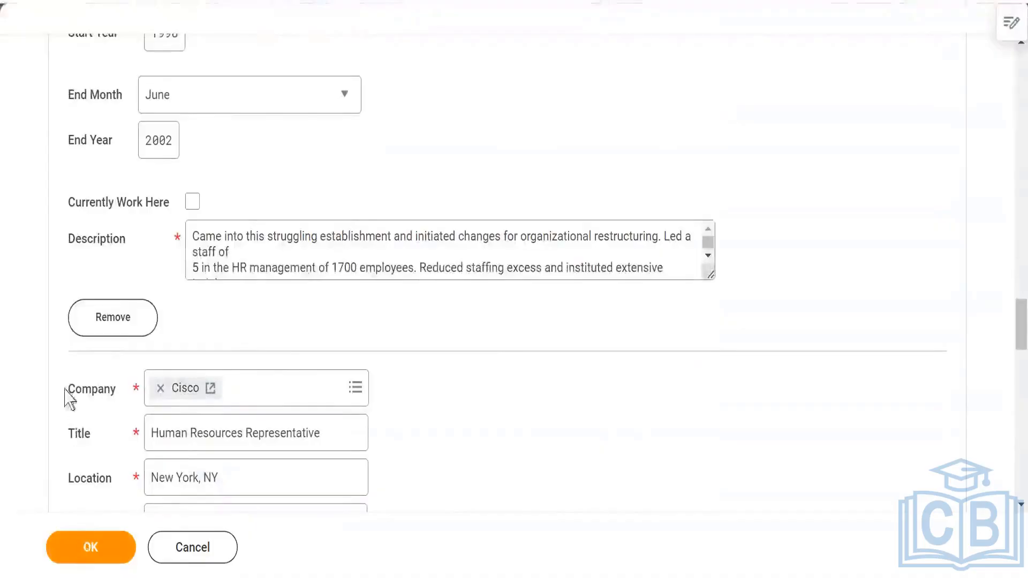
scroll(75, 252, down, 3)
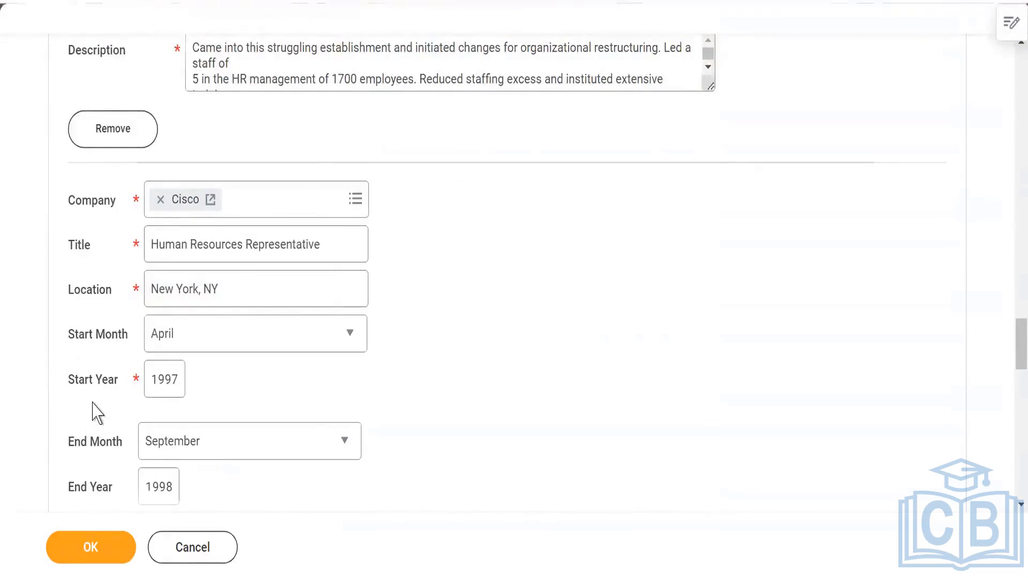
scroll(96, 412, down, 5)
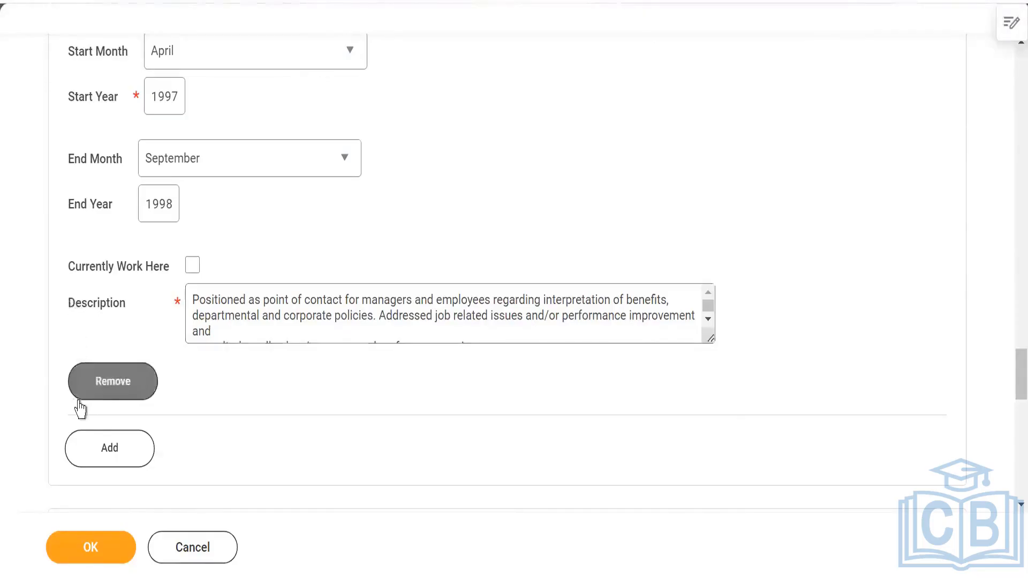
click(88, 546)
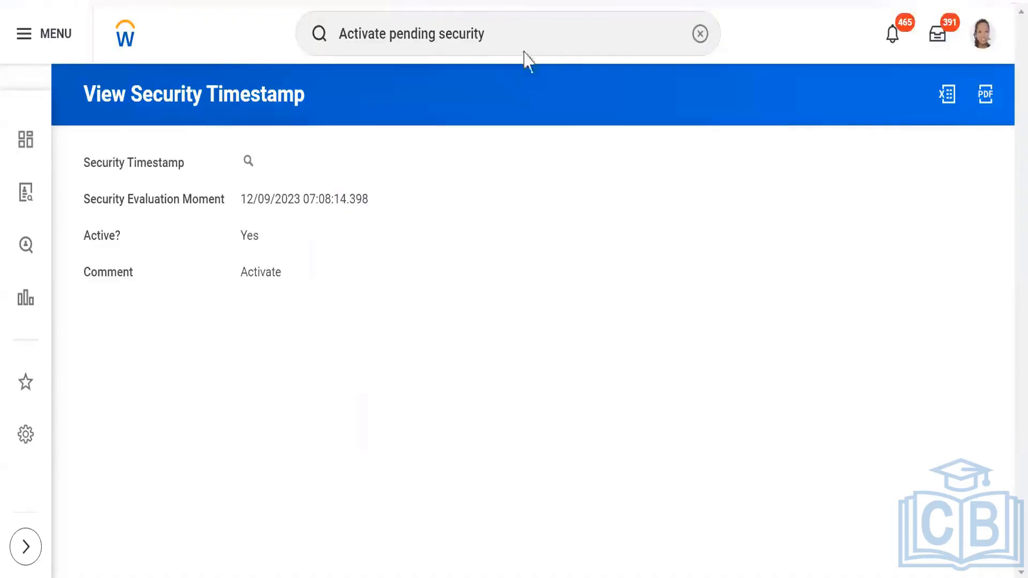
Search JR:Ski and open requisition R-01510 from the results.
click(678, 36)
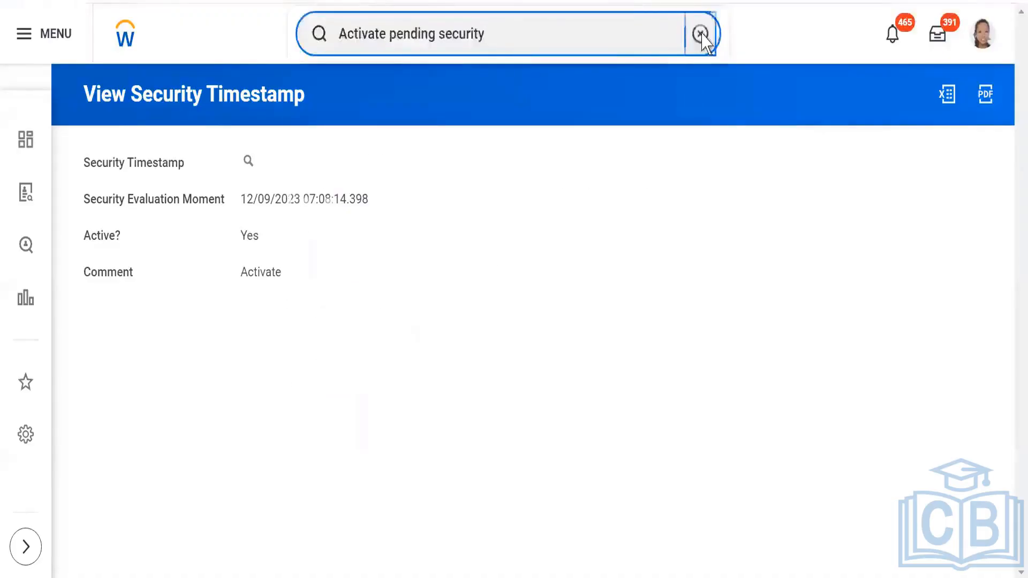
click(700, 35)
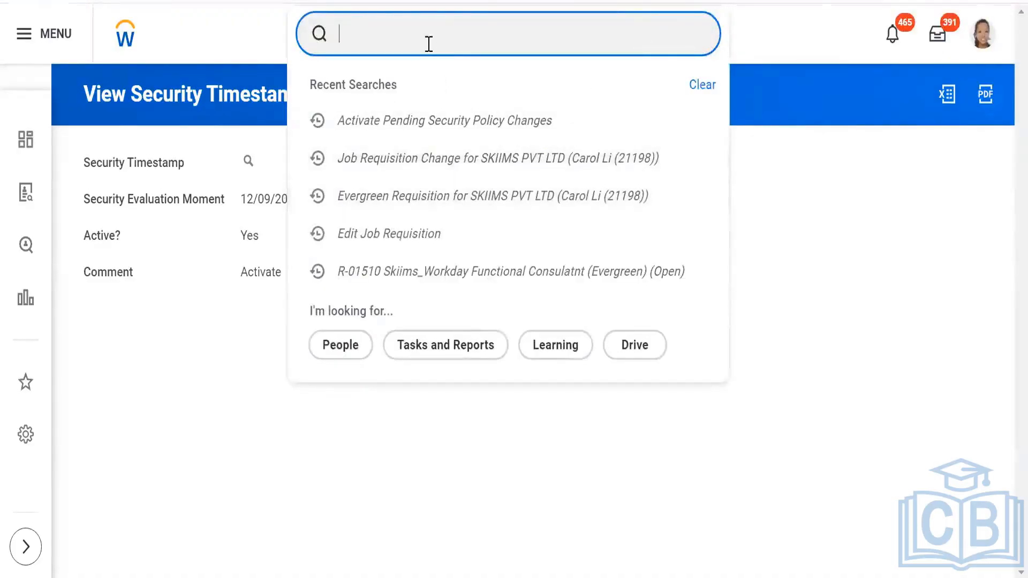
text(JR:)
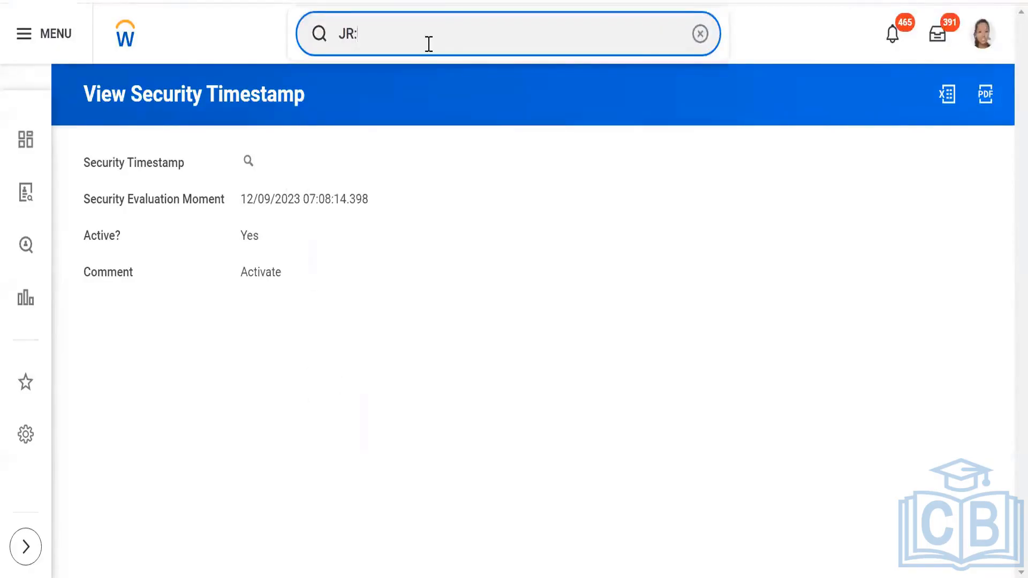
text(Skiims)
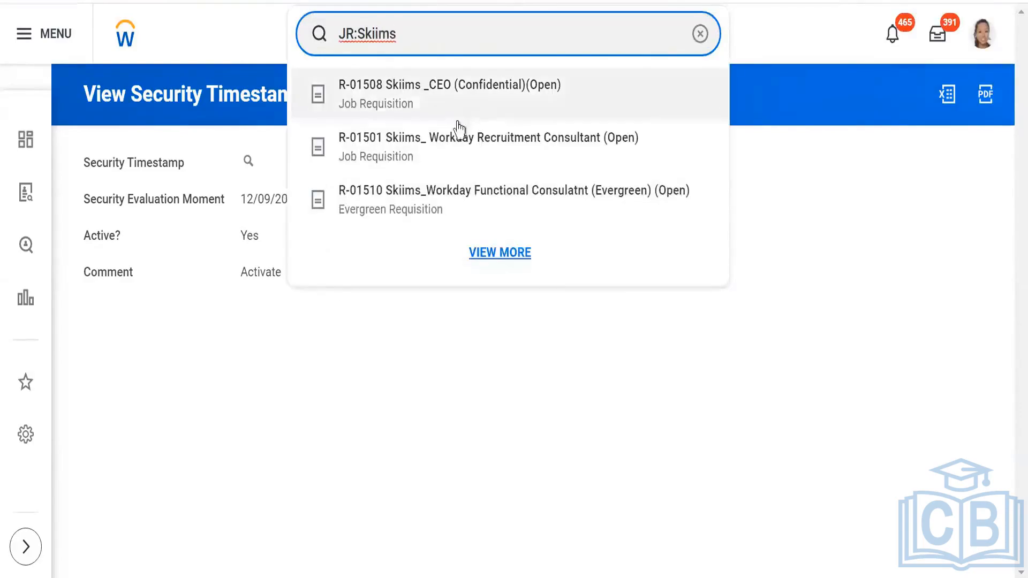
click(471, 199)
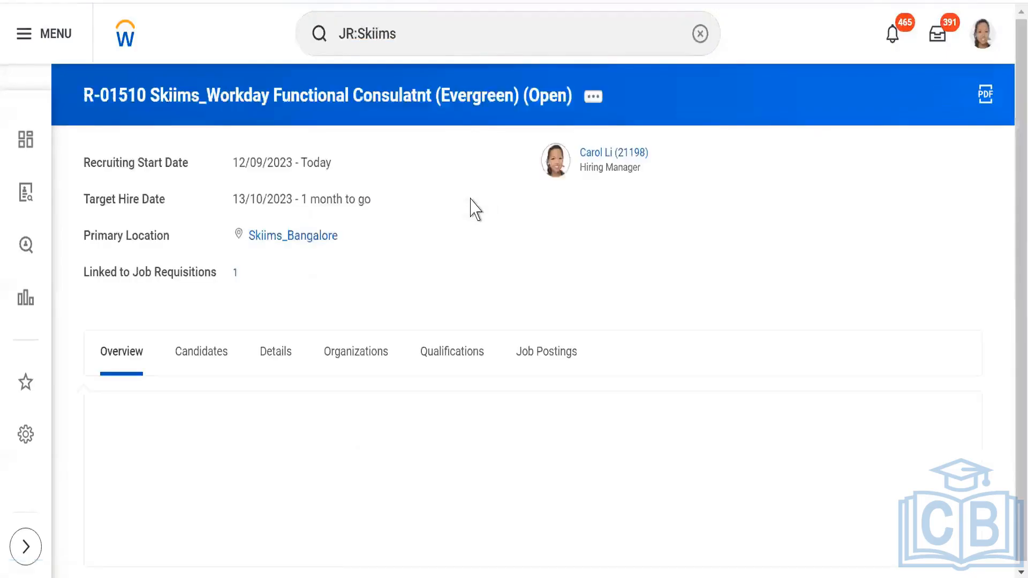
Check R-01510's Candidates and Overview tabs, then open Review Candidates.
scroll(436, 223, down, 3)
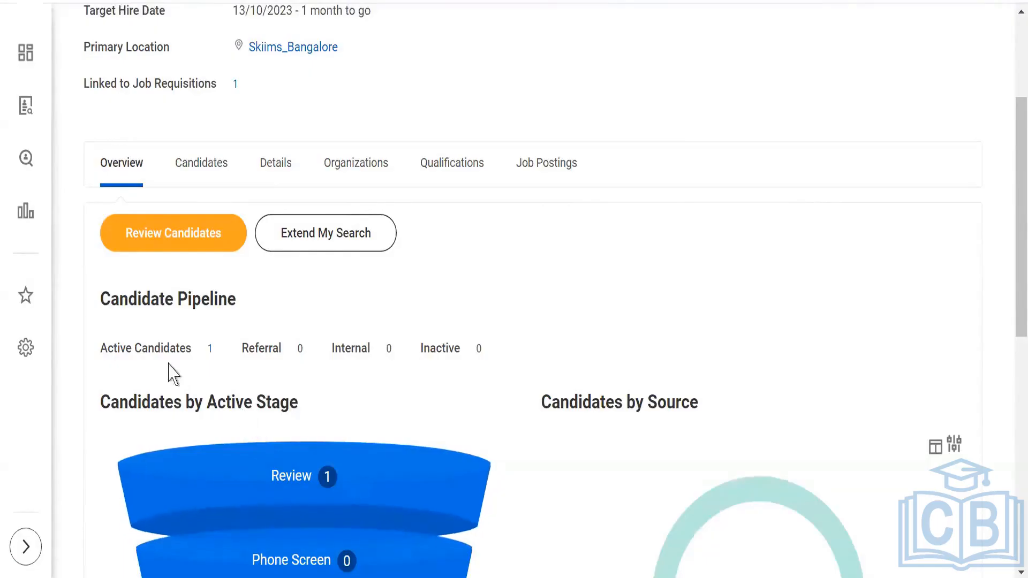
scroll(431, 340, down, 3)
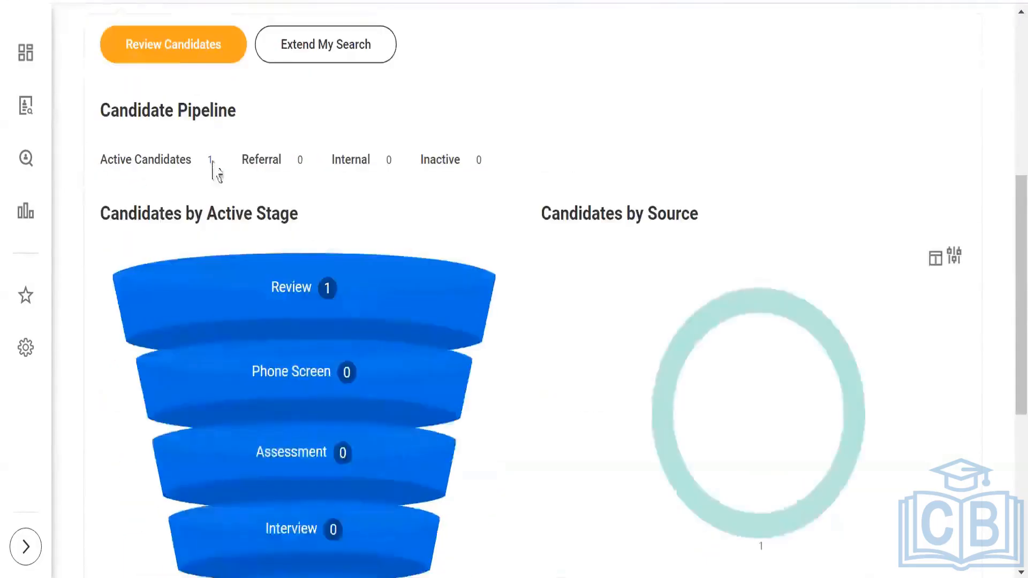
scroll(223, 268, up, 3)
click(196, 172)
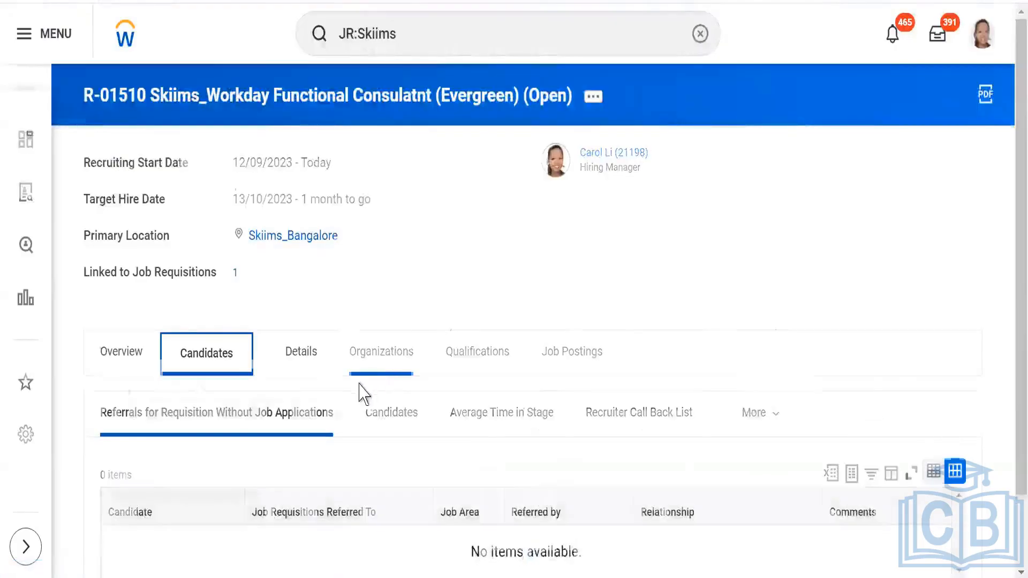
scroll(299, 353, down, 2)
click(120, 267)
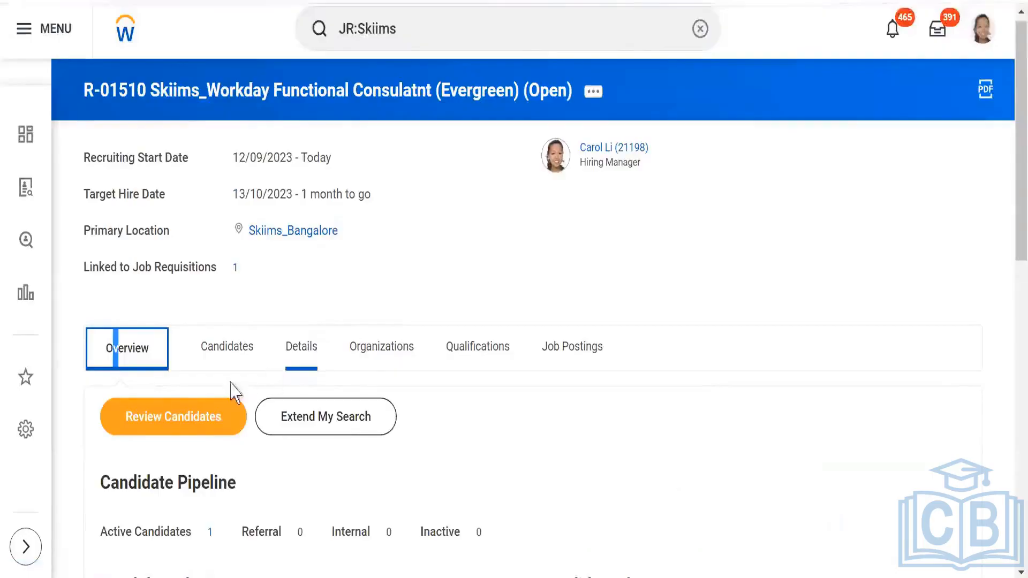
scroll(234, 390, down, 2)
click(174, 322)
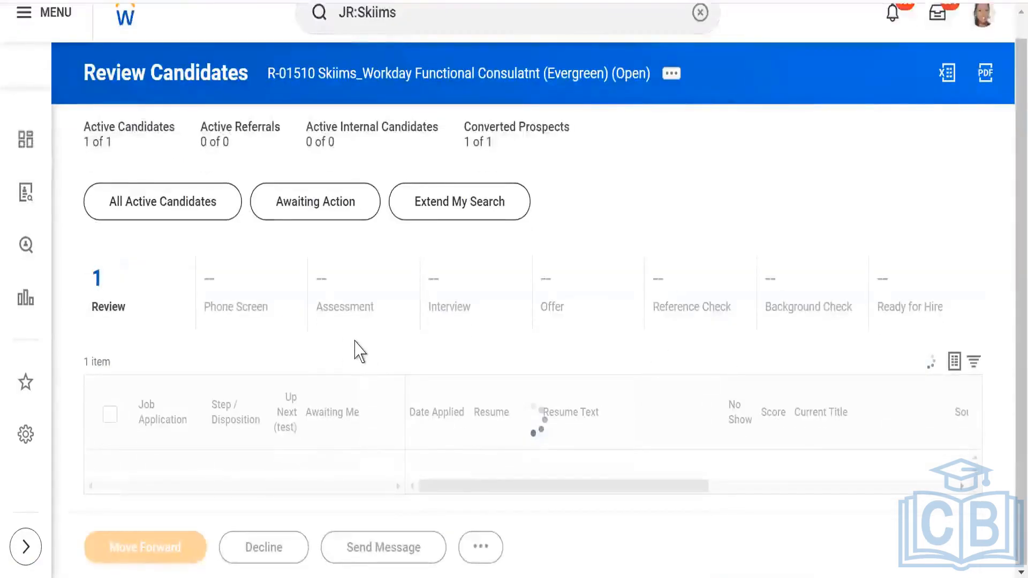
Select the candidate's application in Review and look over its '...' actions menu.
scroll(355, 341, down, 2)
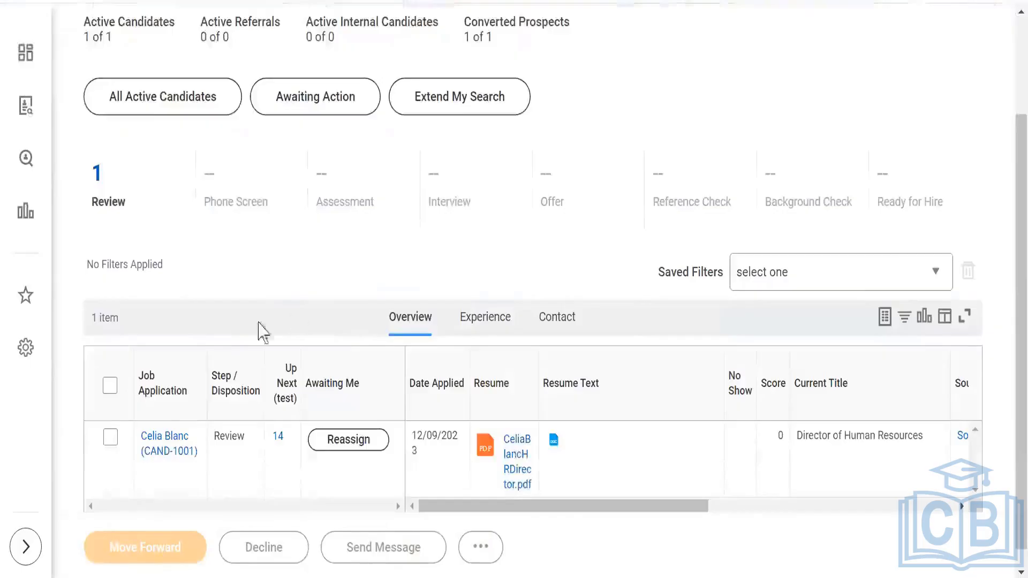
click(110, 445)
scroll(348, 375, down, 3)
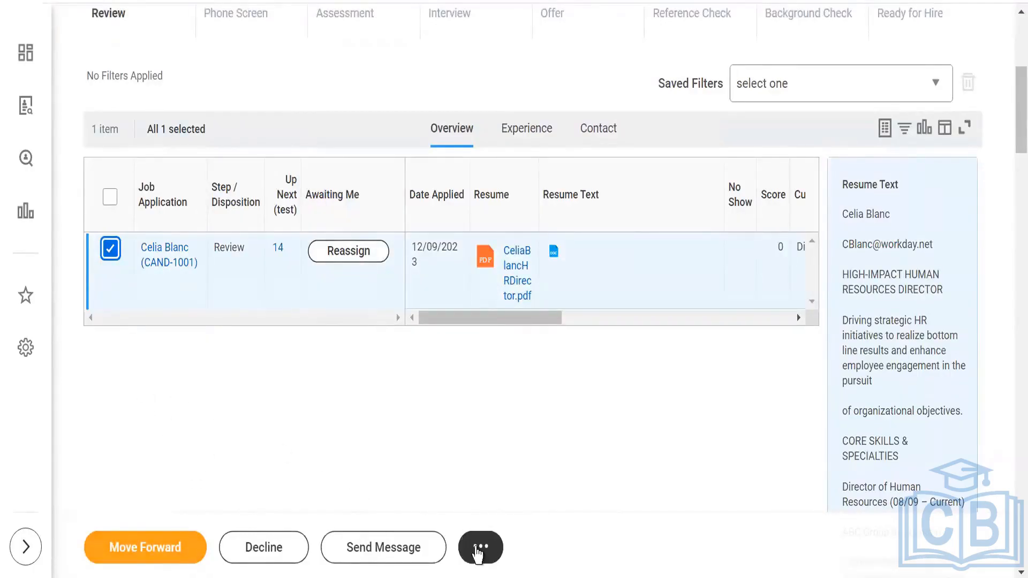
scroll(358, 363, up, 2)
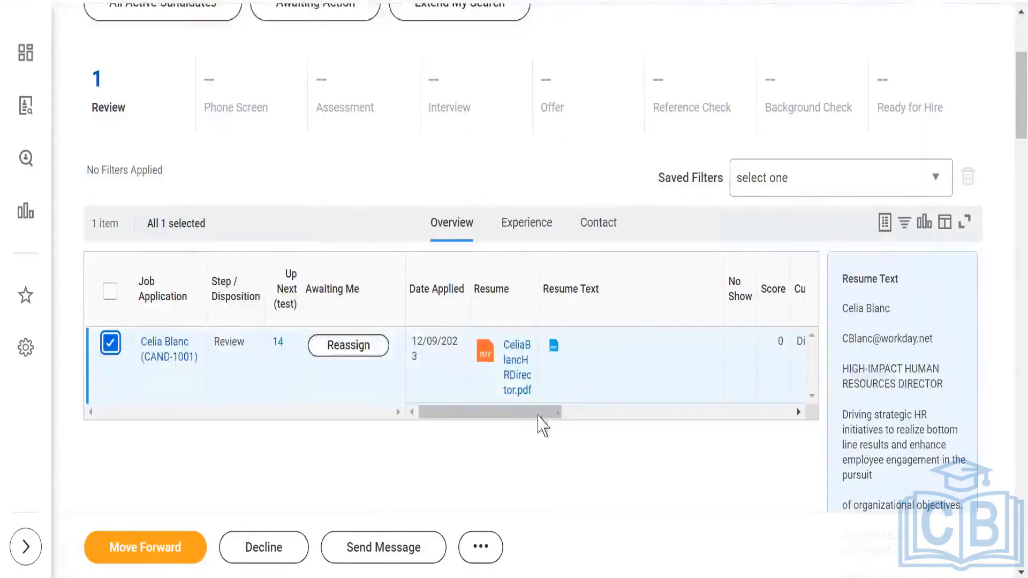
click(480, 549)
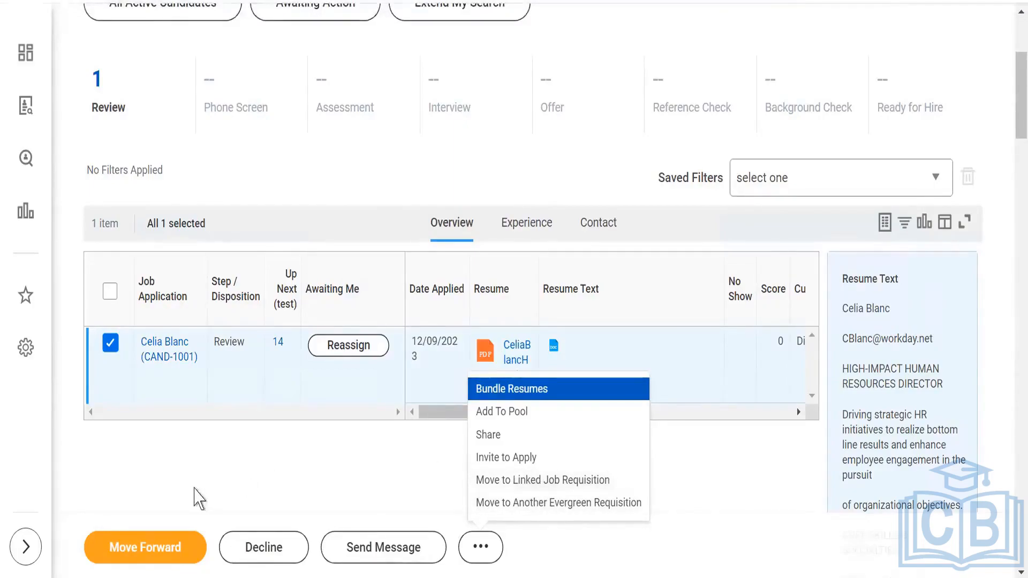
click(155, 553)
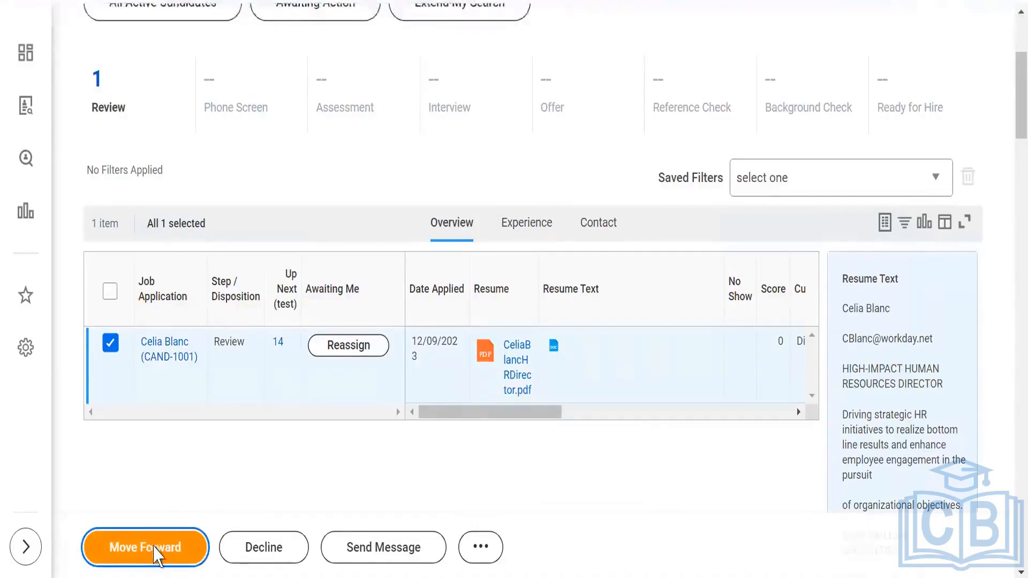
Move the candidate forward to the Interview stage with Schedule Interviews as next step.
click(154, 553)
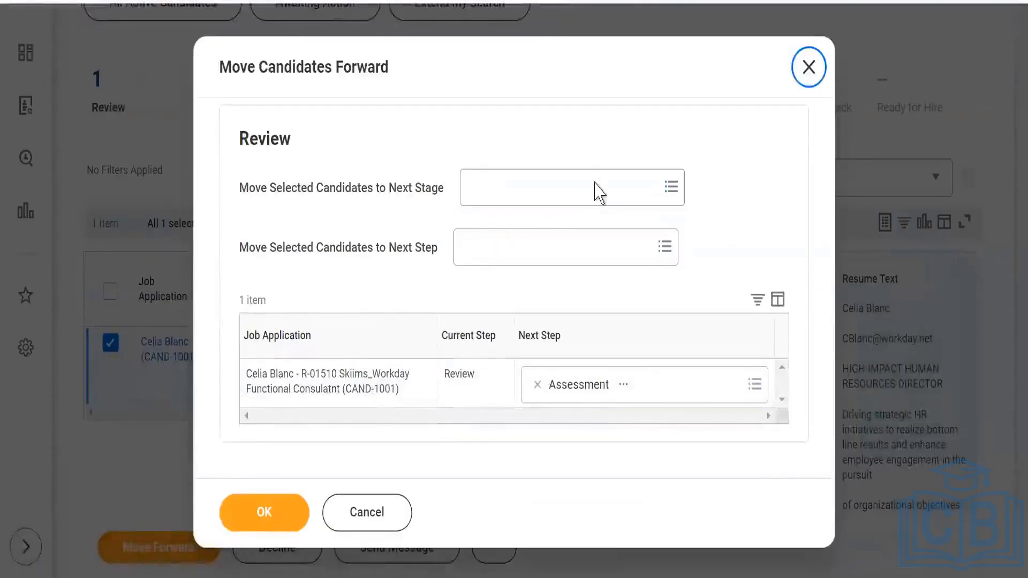
click(596, 189)
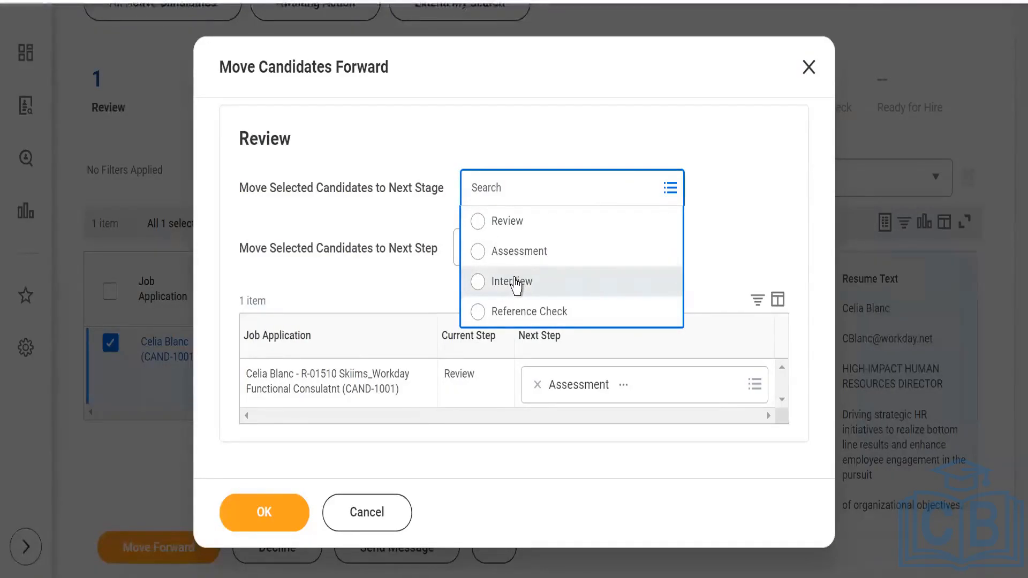
click(602, 272)
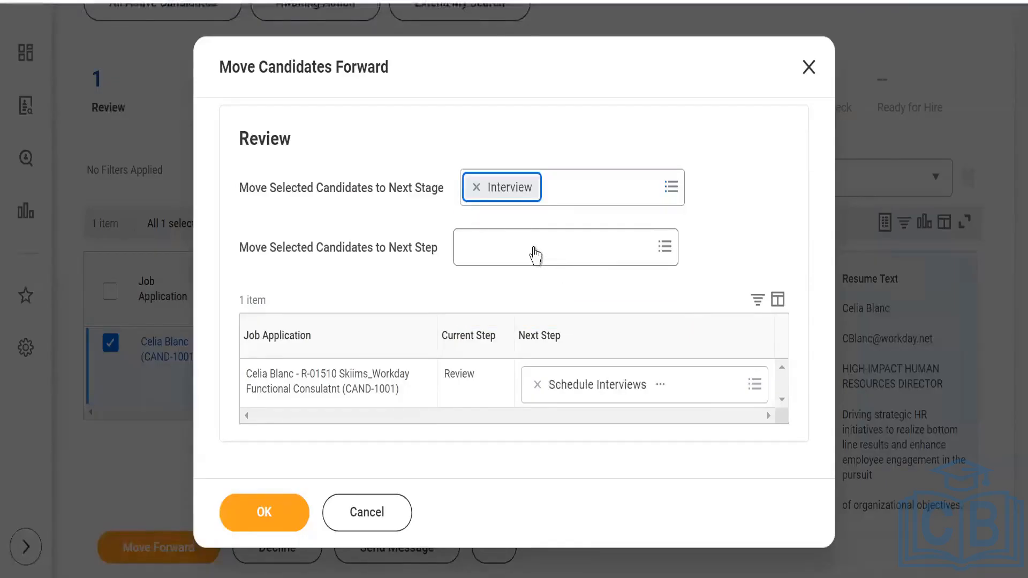
click(535, 255)
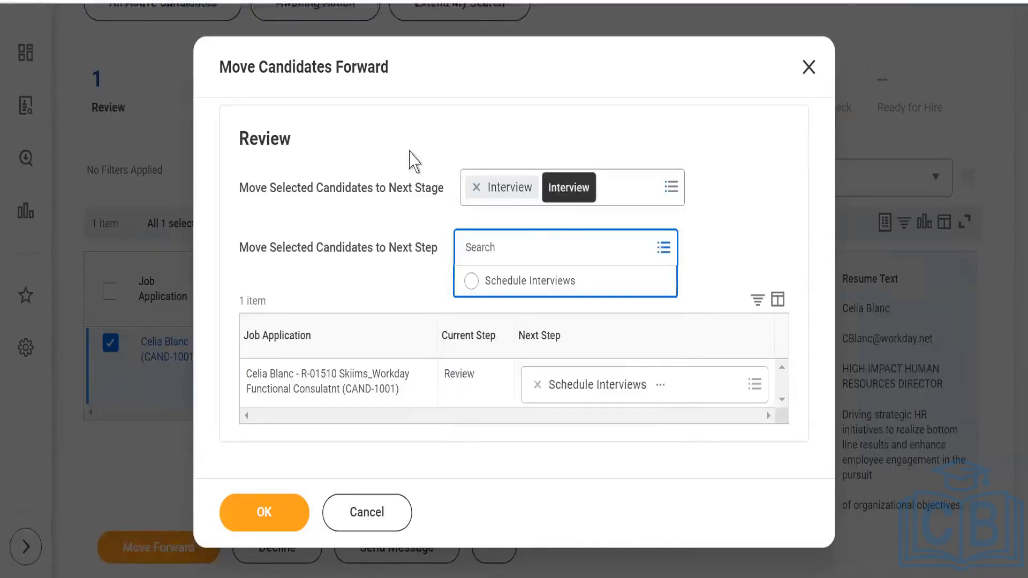
click(264, 509)
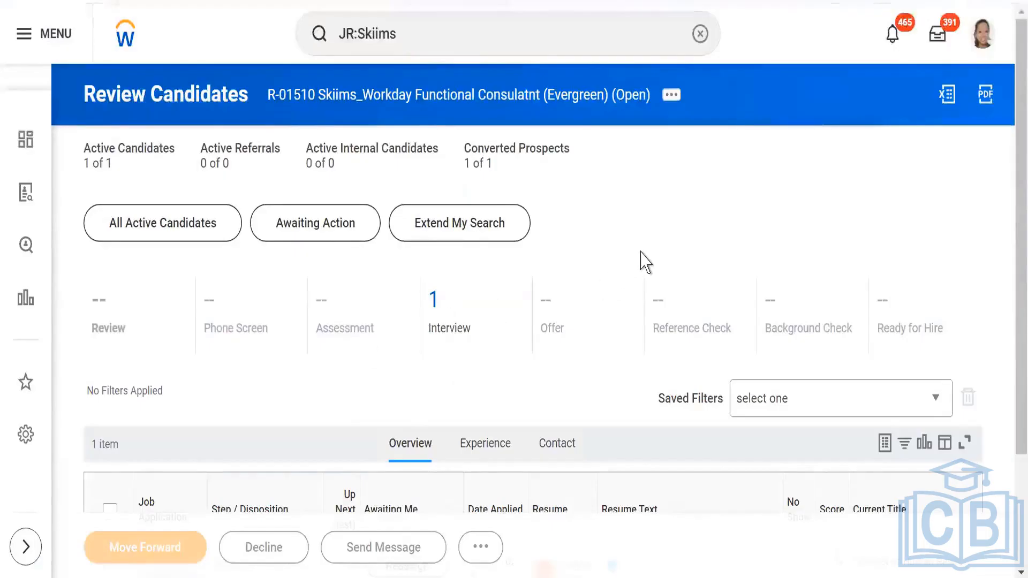
scroll(616, 278, down, 2)
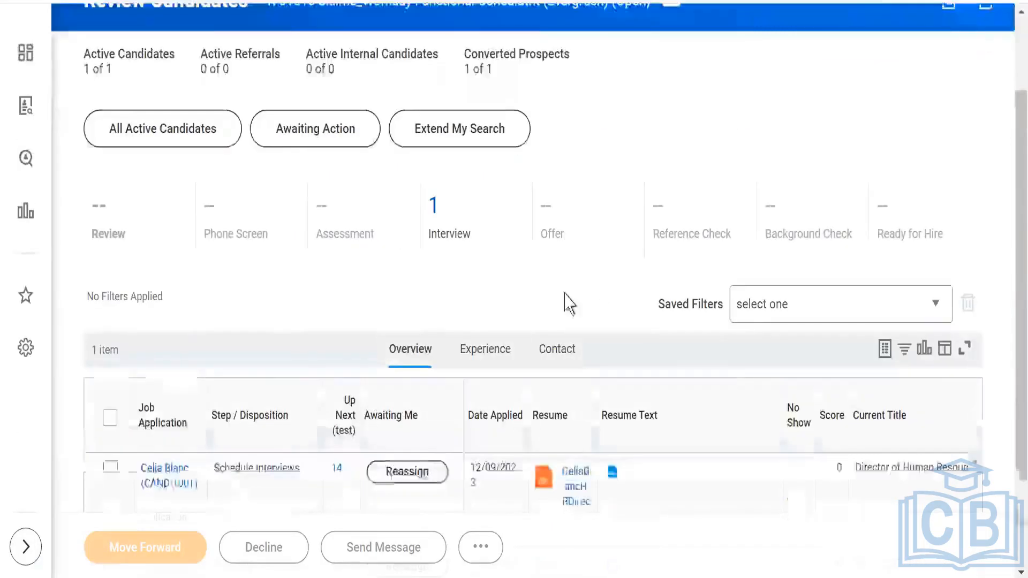
scroll(253, 376, down, 1)
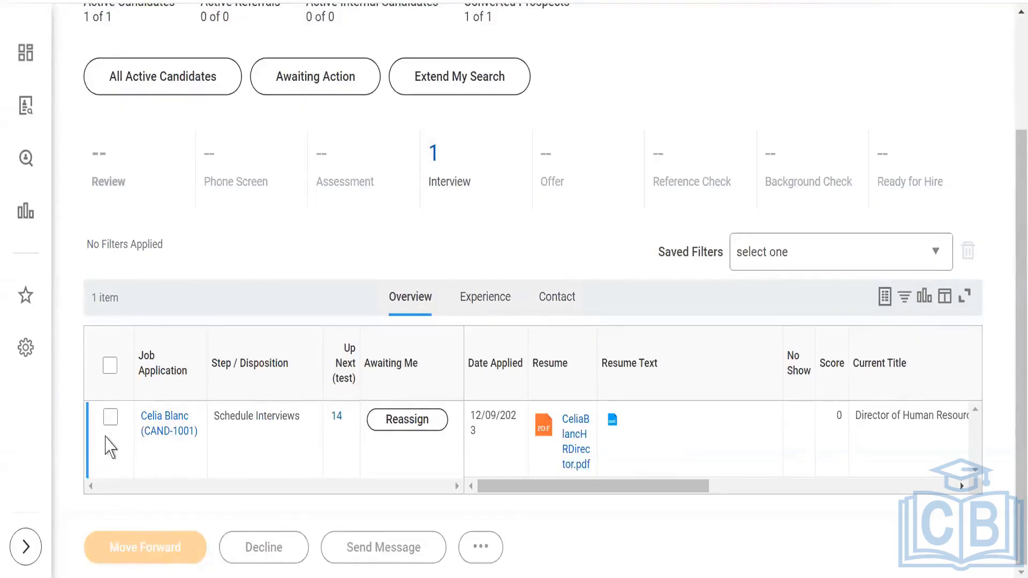
click(109, 419)
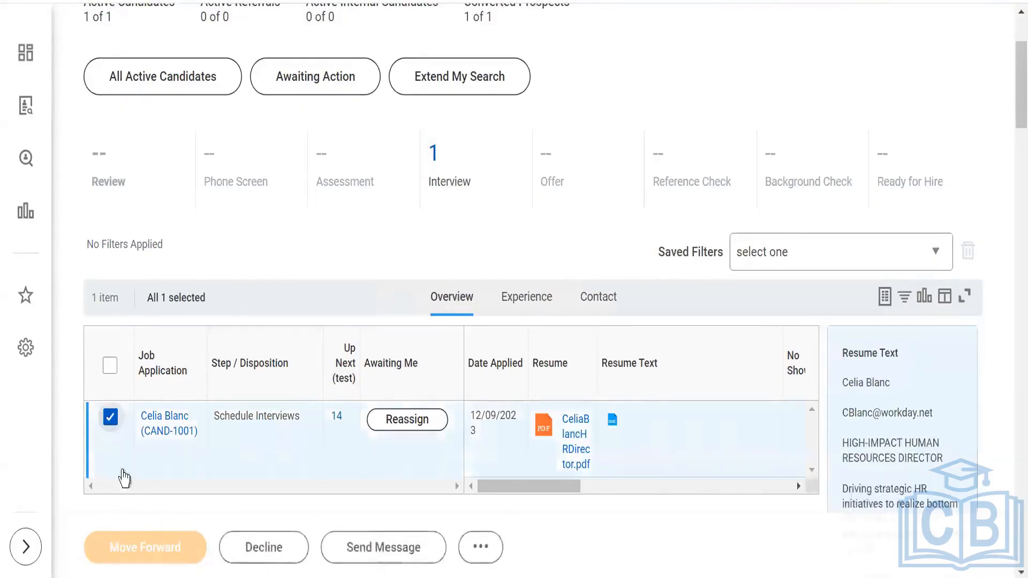
click(155, 553)
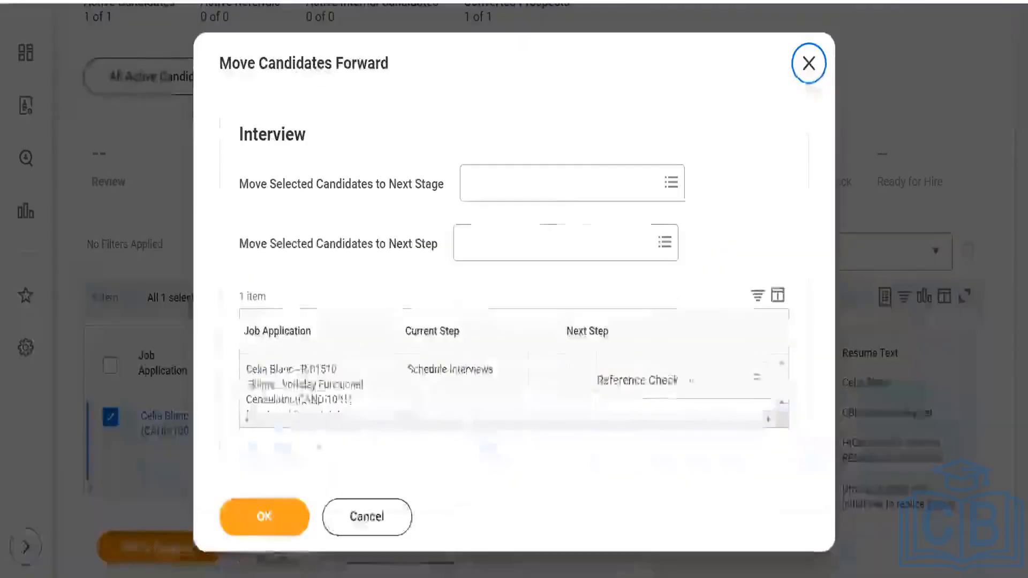
click(553, 192)
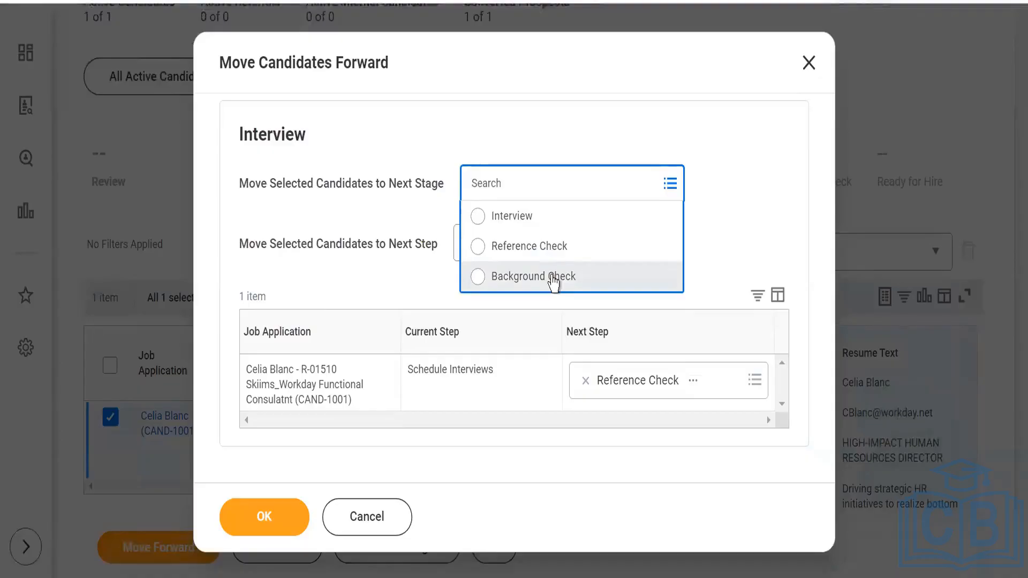
click(807, 67)
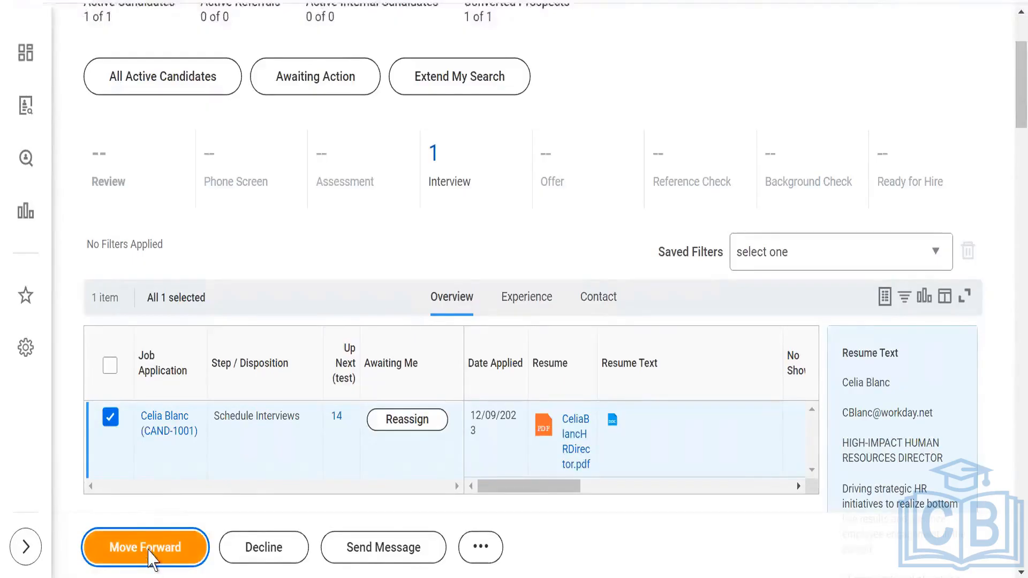
click(149, 552)
click(597, 185)
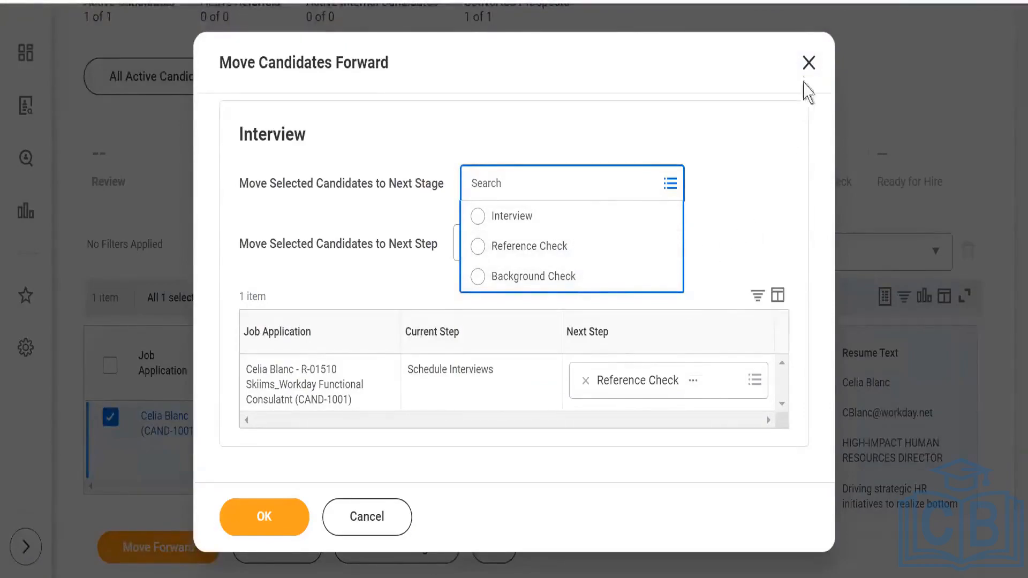
click(809, 63)
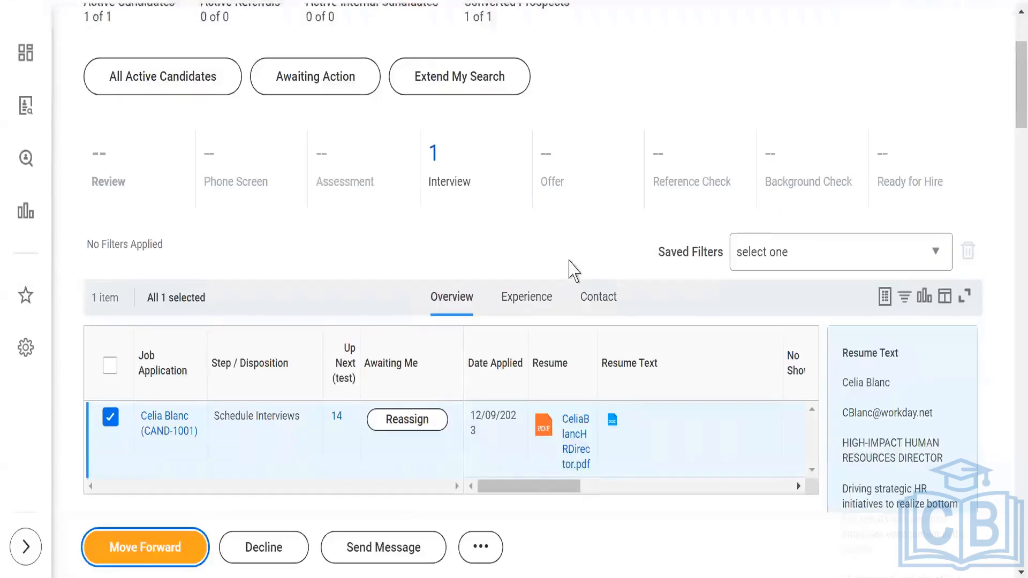
Move the candidate to linked requisition R-01501 Skiims_ Workday Recruitment Consultant.
click(480, 547)
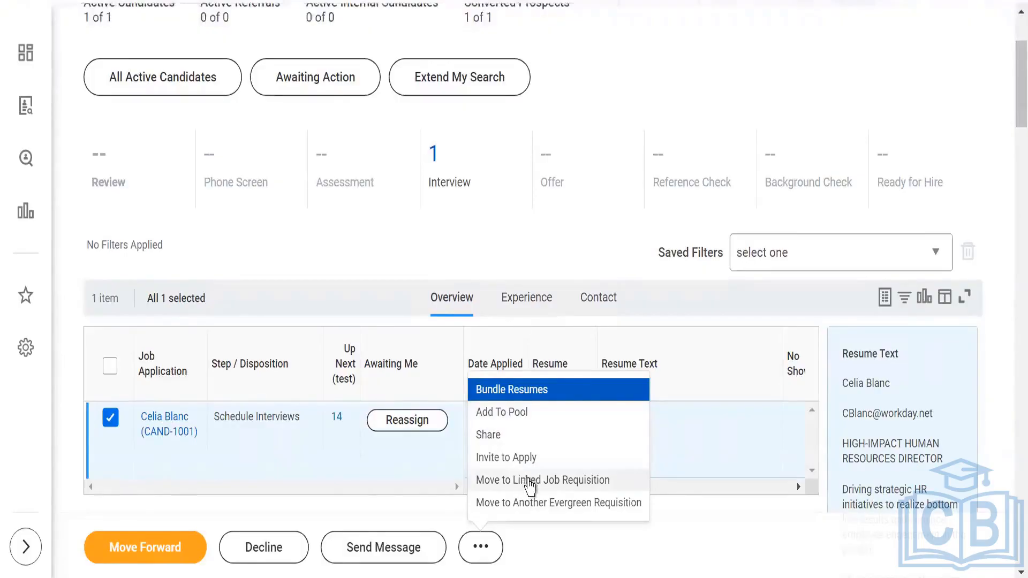
click(528, 482)
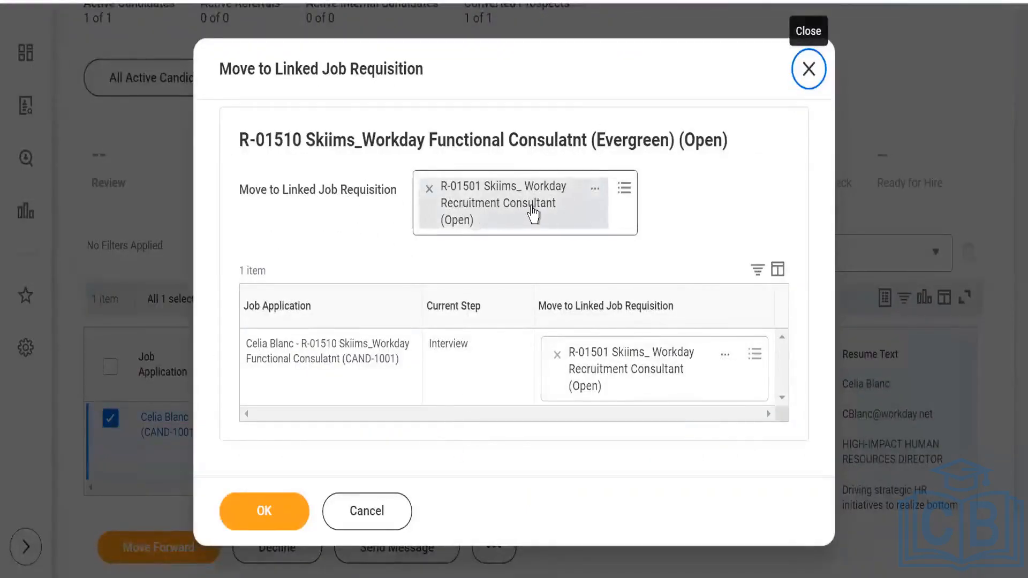
click(271, 515)
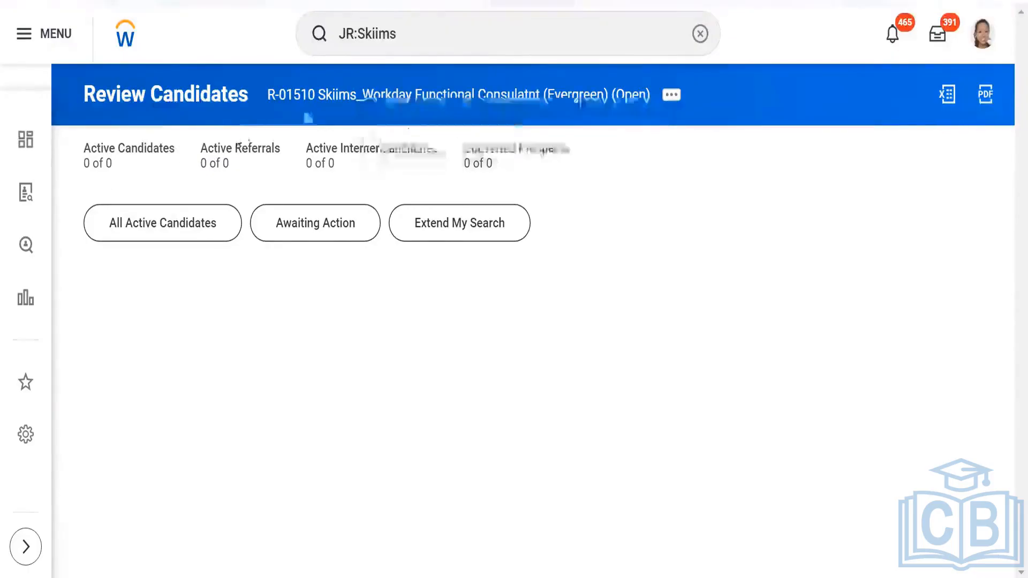
Open requisition R-01501 and review its candidates, showing the moved one in Interview.
click(461, 33)
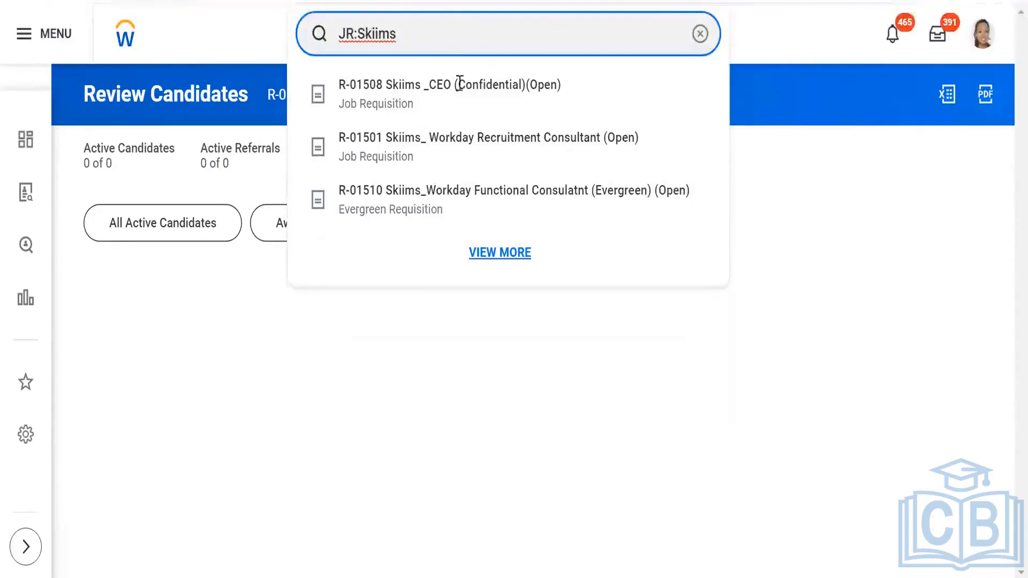
click(471, 145)
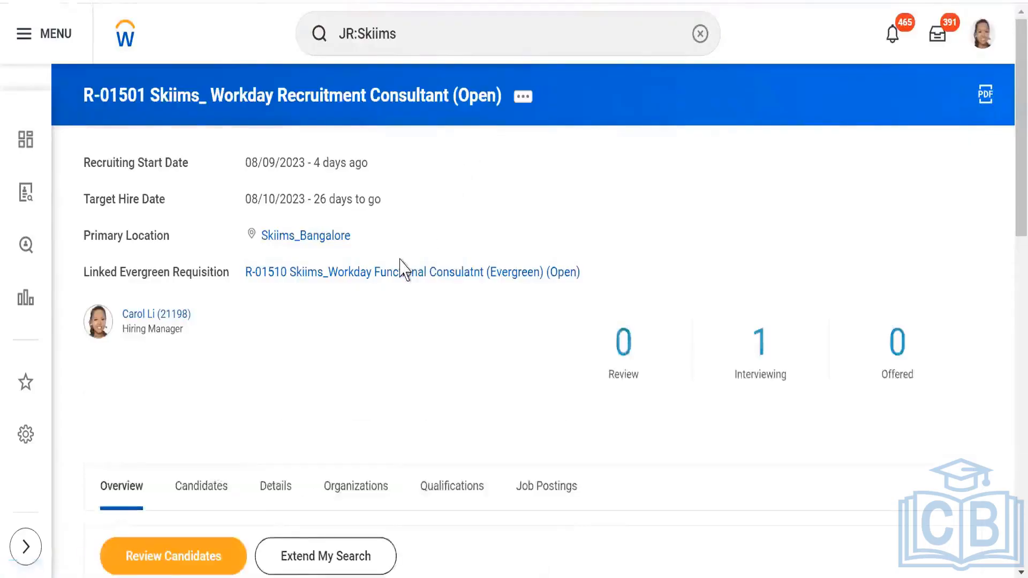
scroll(403, 269, down, 5)
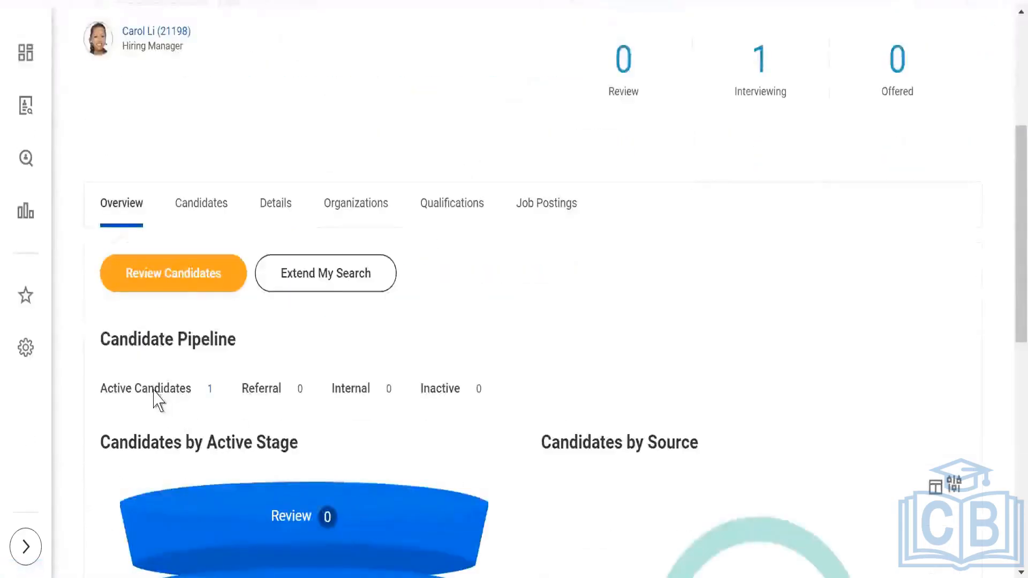
click(183, 279)
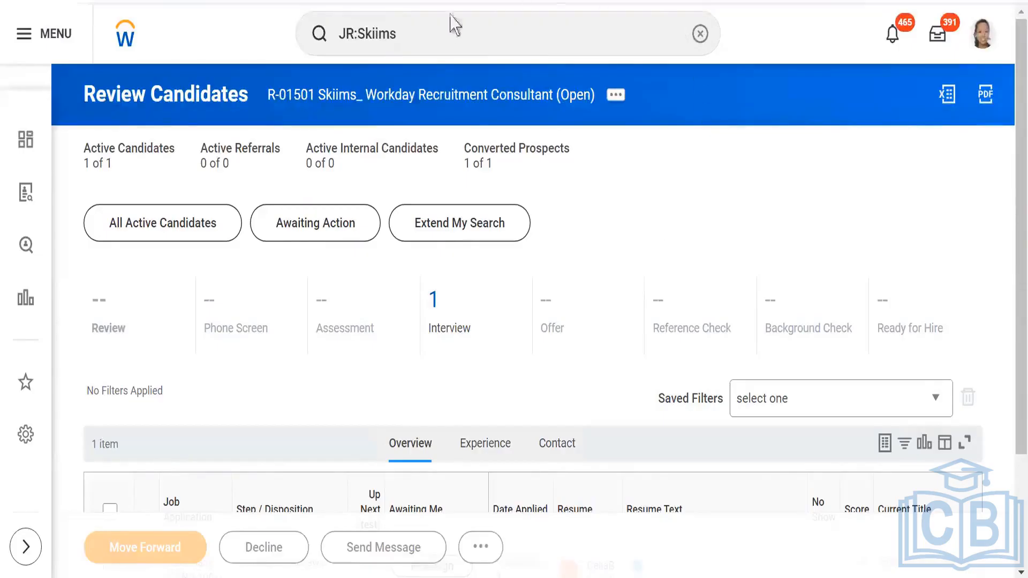
Clear the previous text from the Workday search bar.
click(436, 31)
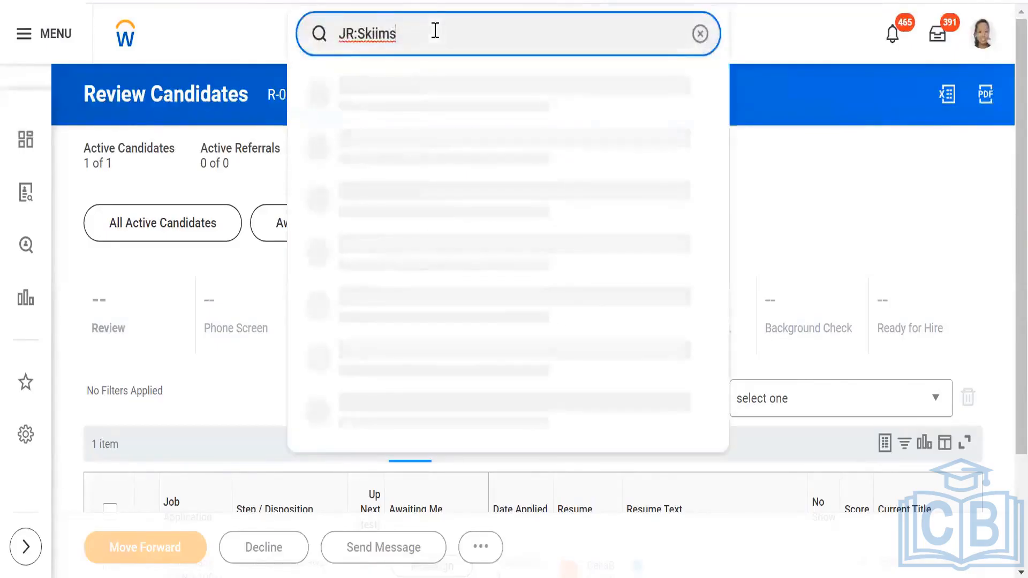
key(ctrl+a)
key(BackSpace)
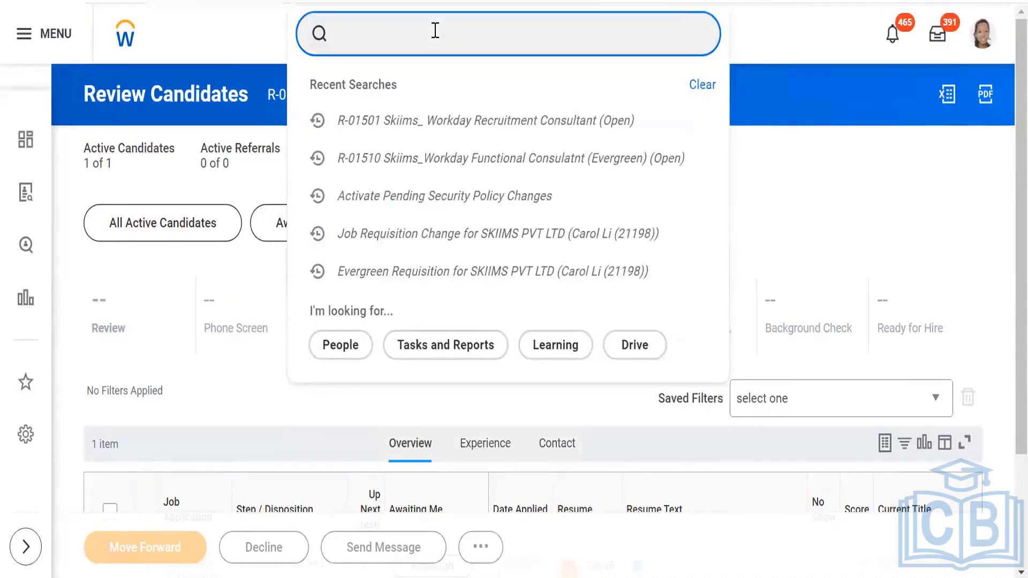
Search 'BP:job application' and open the Job Application for DMP7_ Technology ERP () definition.
text(BP)
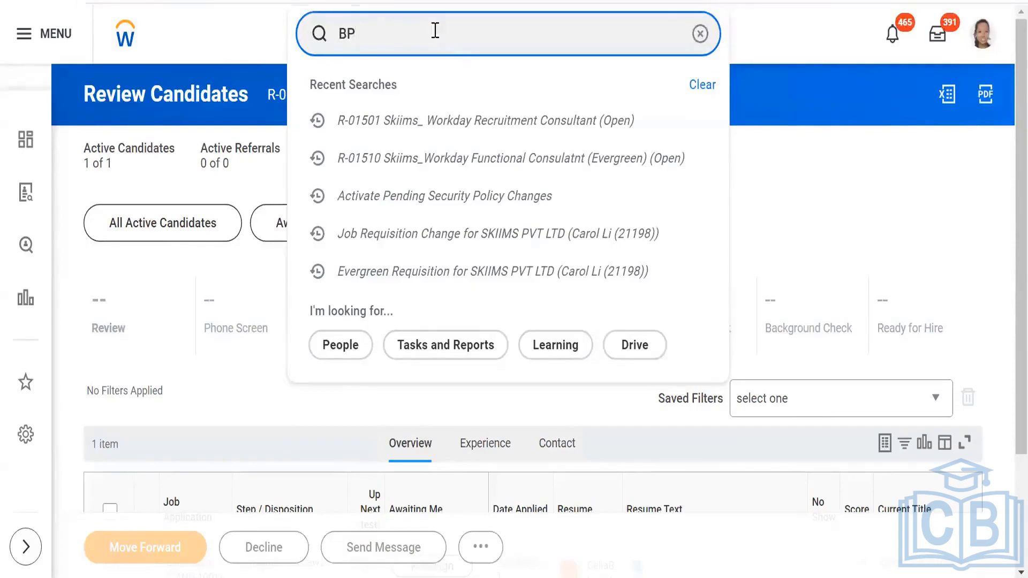
text(:jo)
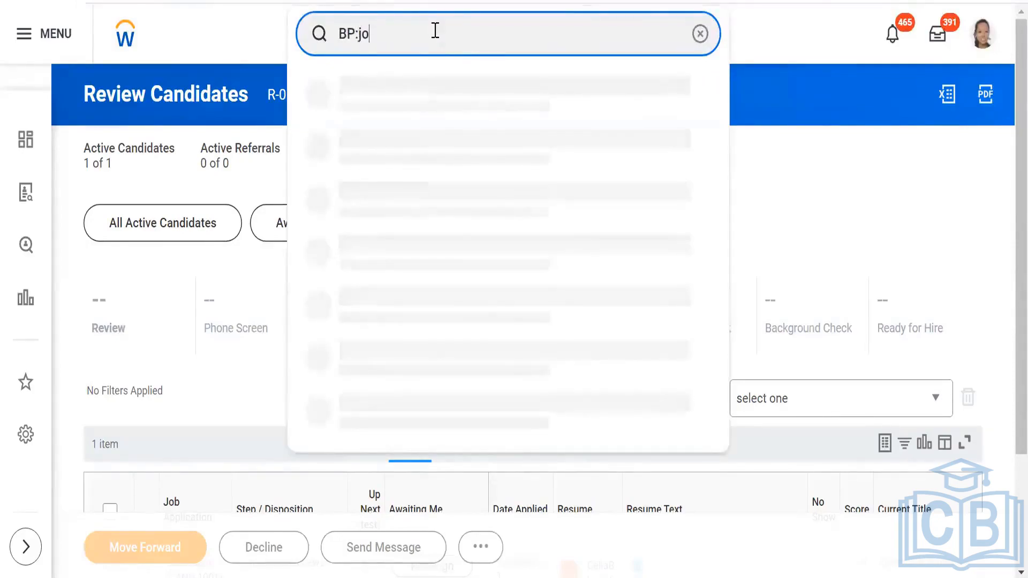
text(b application)
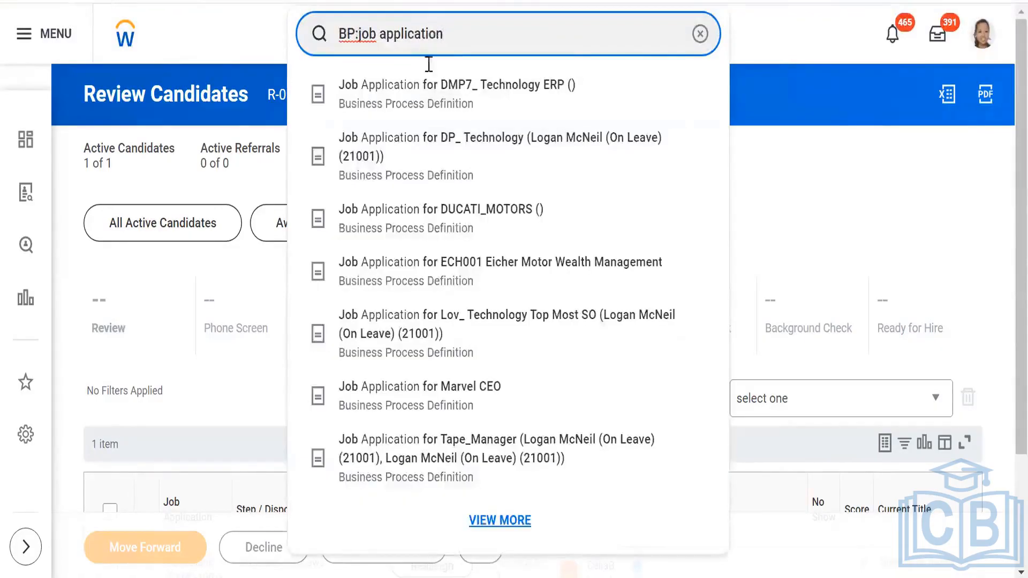
click(431, 100)
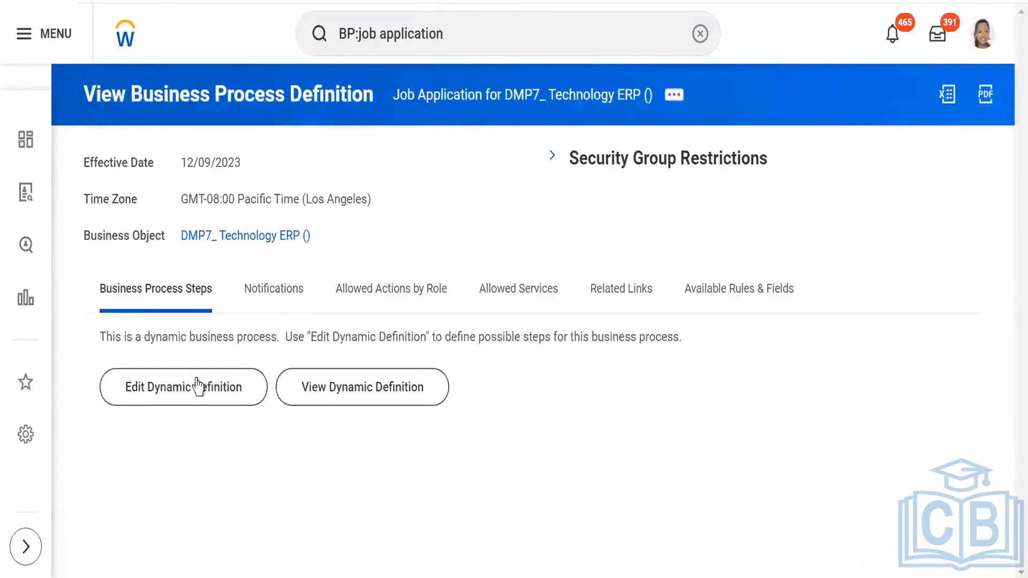
Edit the dynamic definition, accept the effective date, and list Review's seven possible next steps.
click(177, 391)
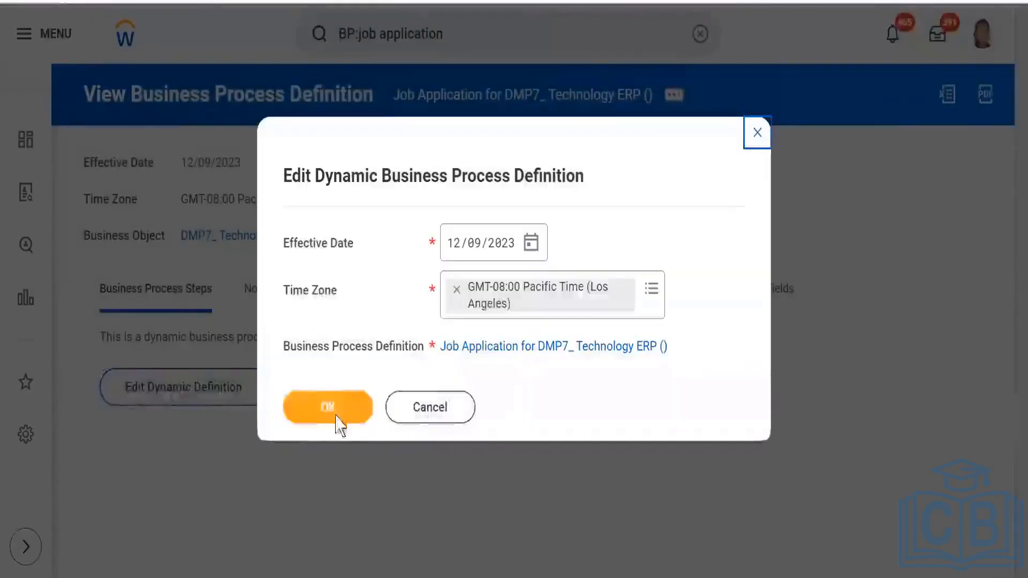
click(336, 410)
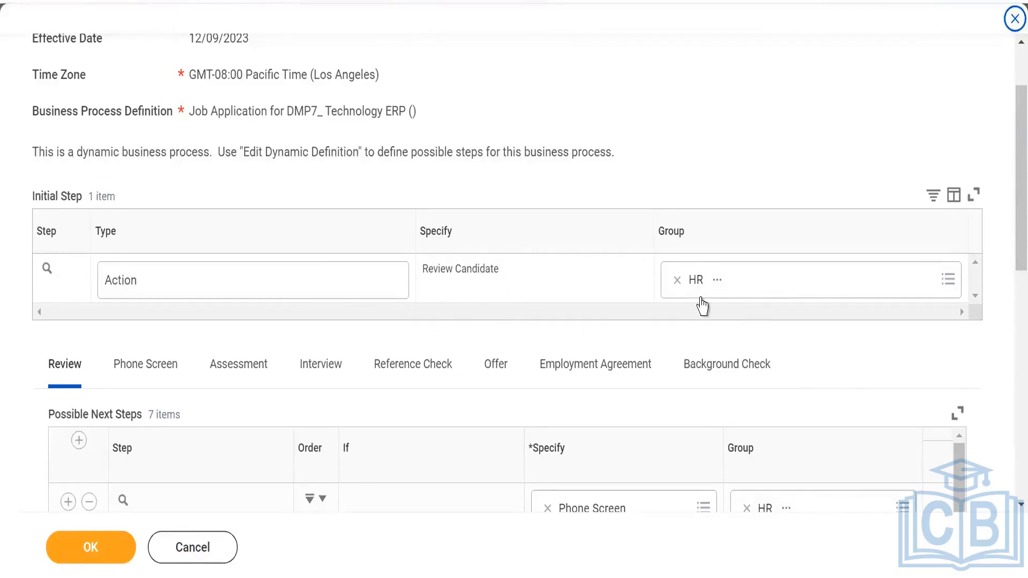
scroll(750, 156, down, 2)
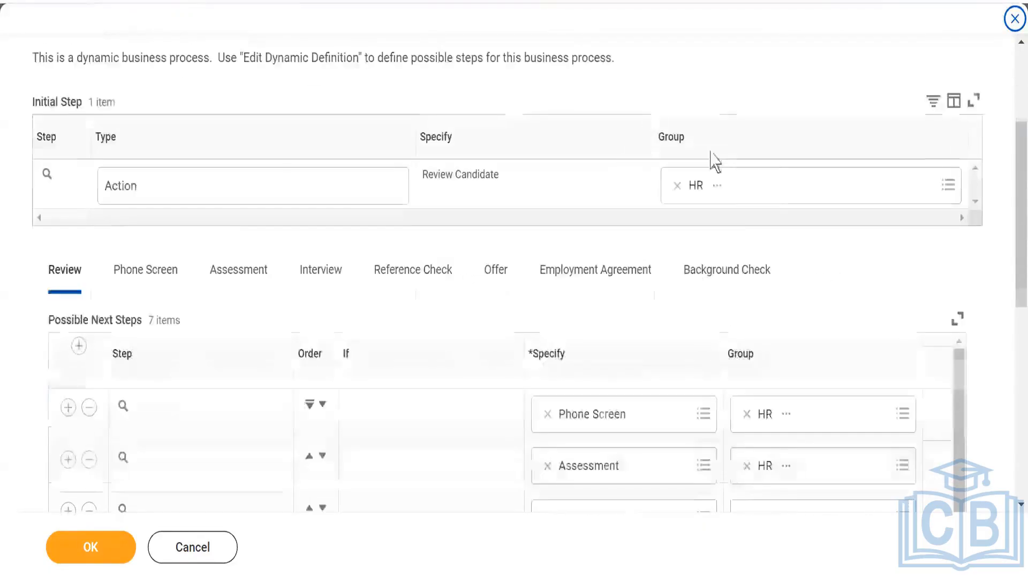
scroll(489, 287, down, 4)
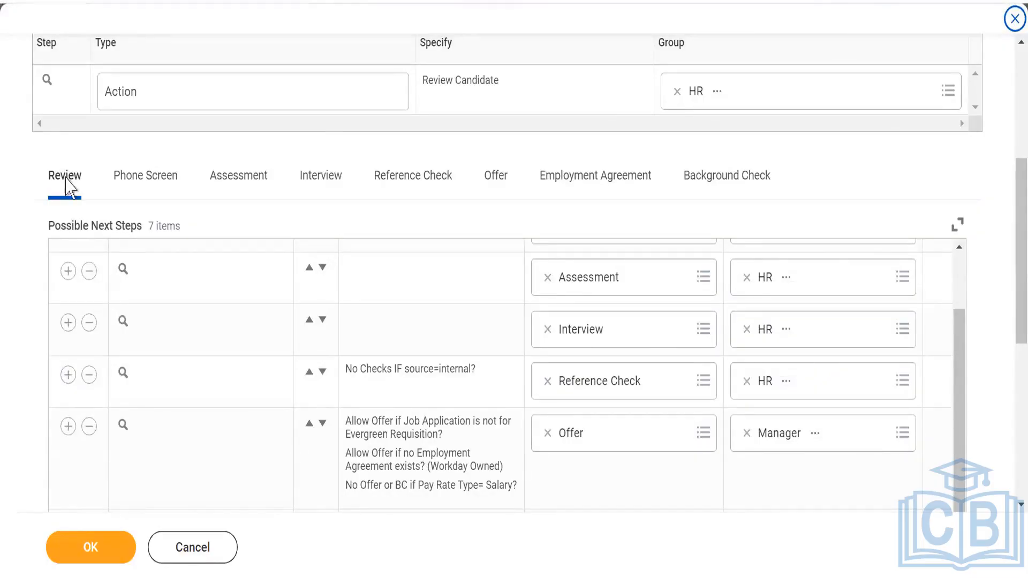
click(330, 182)
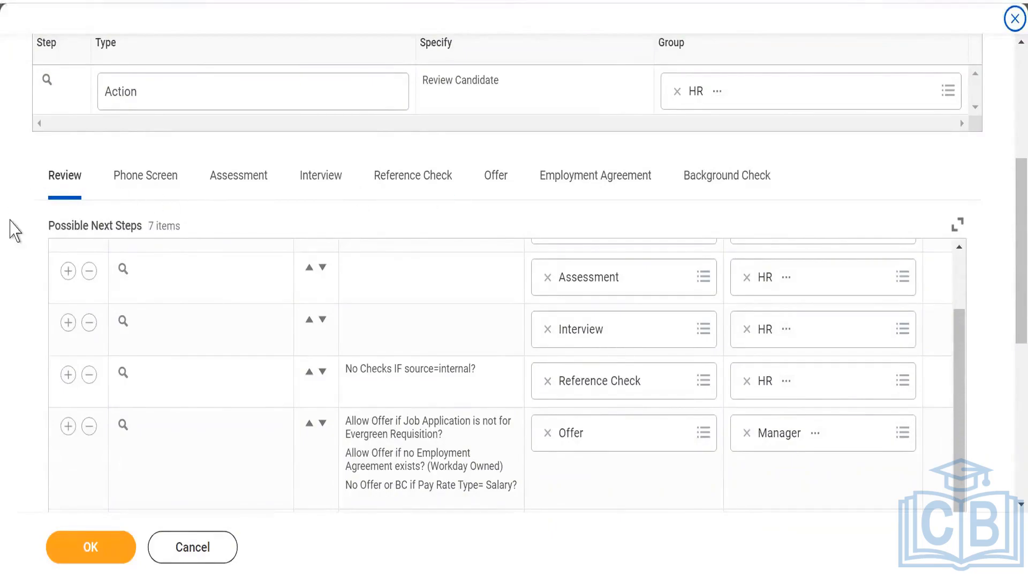
click(156, 186)
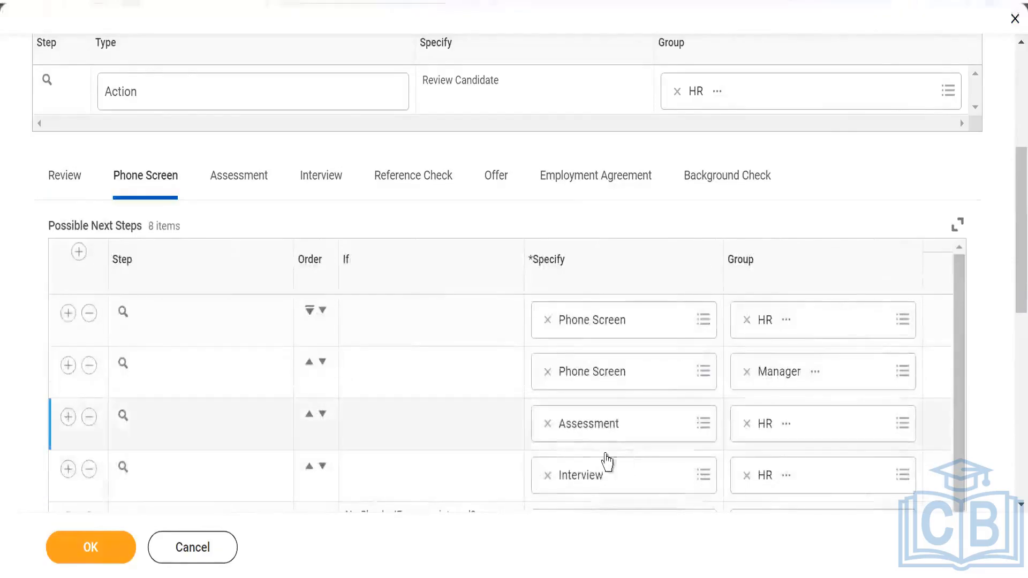
scroll(605, 475, down, 2)
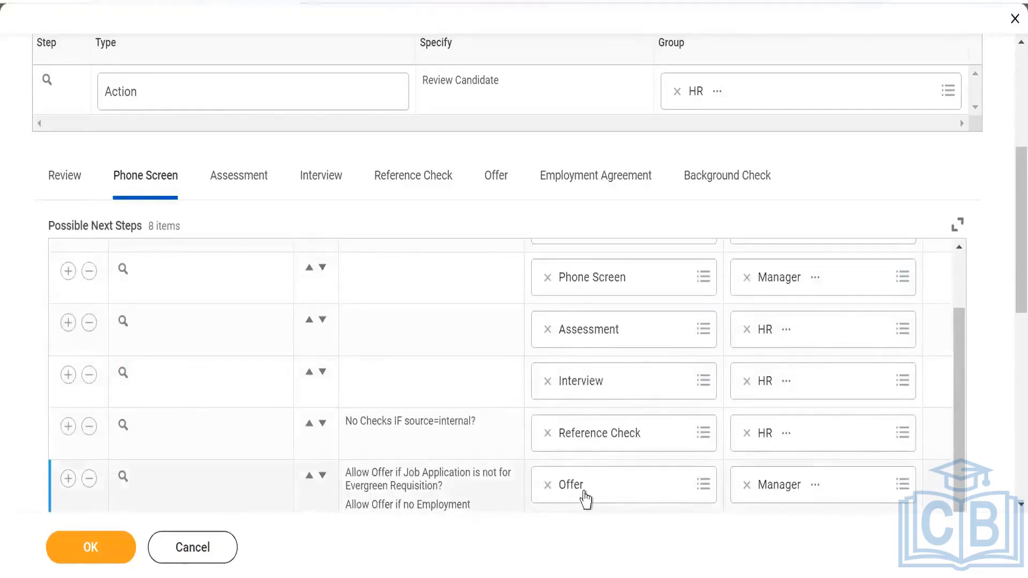
scroll(592, 487, down, 2)
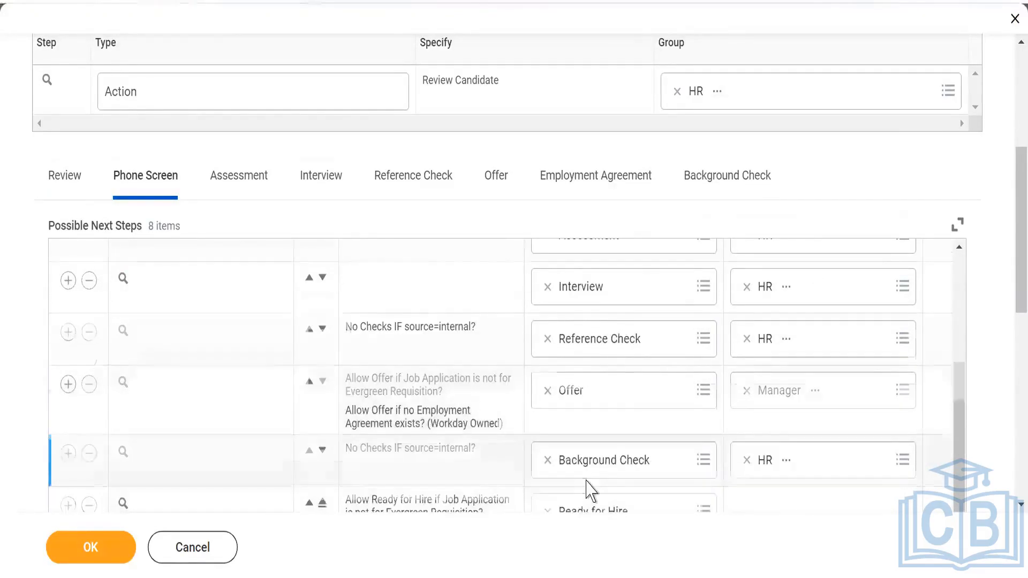
scroll(591, 487, down, 2)
scroll(545, 369, up, 2)
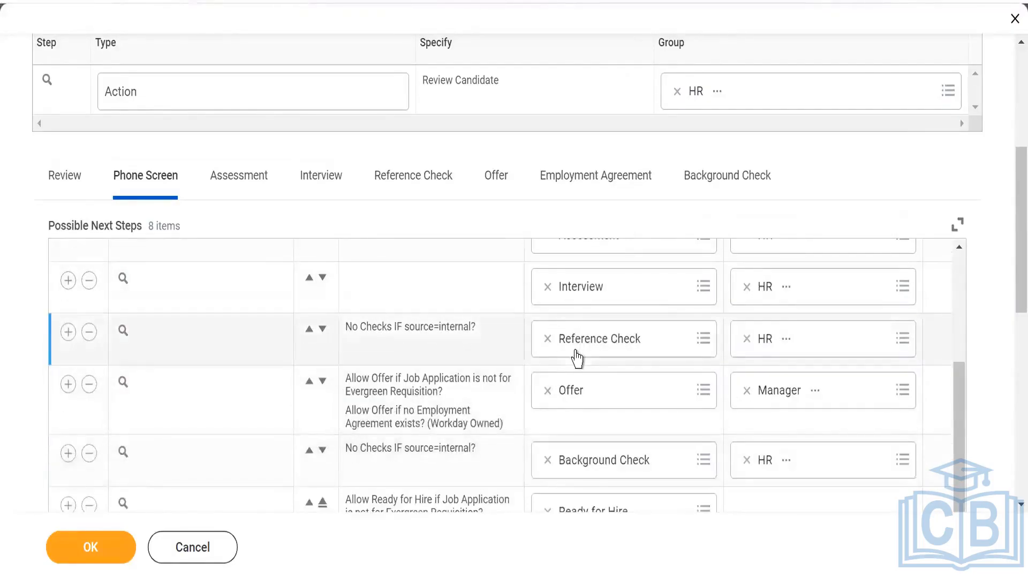
scroll(584, 461, down, 2)
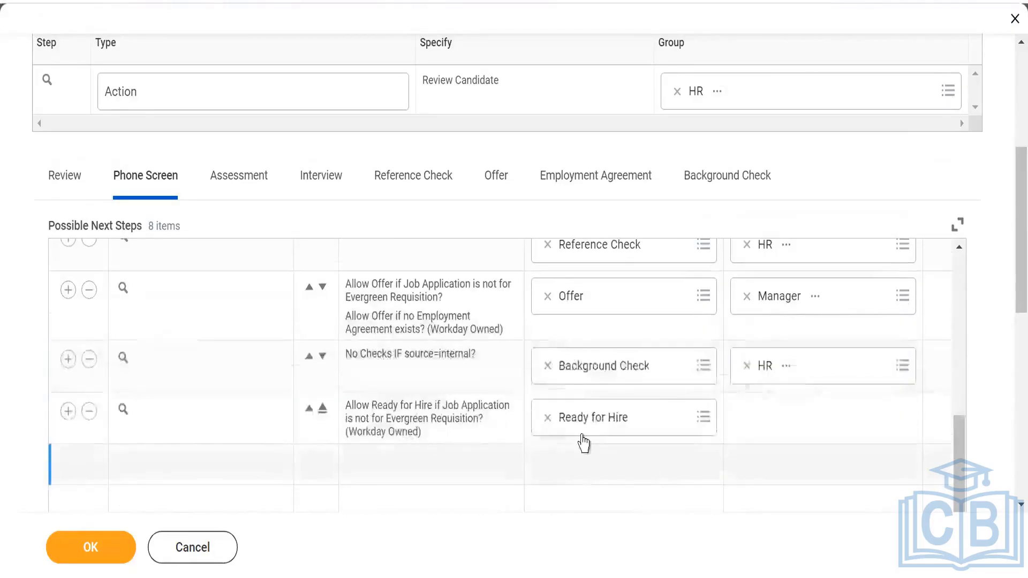
scroll(584, 443, up, 6)
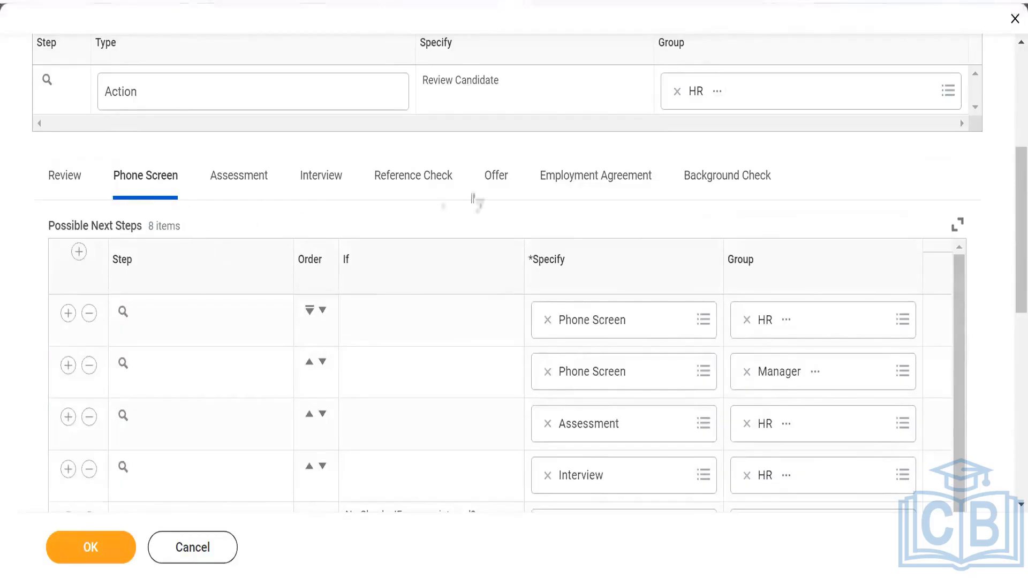
click(747, 190)
scroll(633, 433, up, 2)
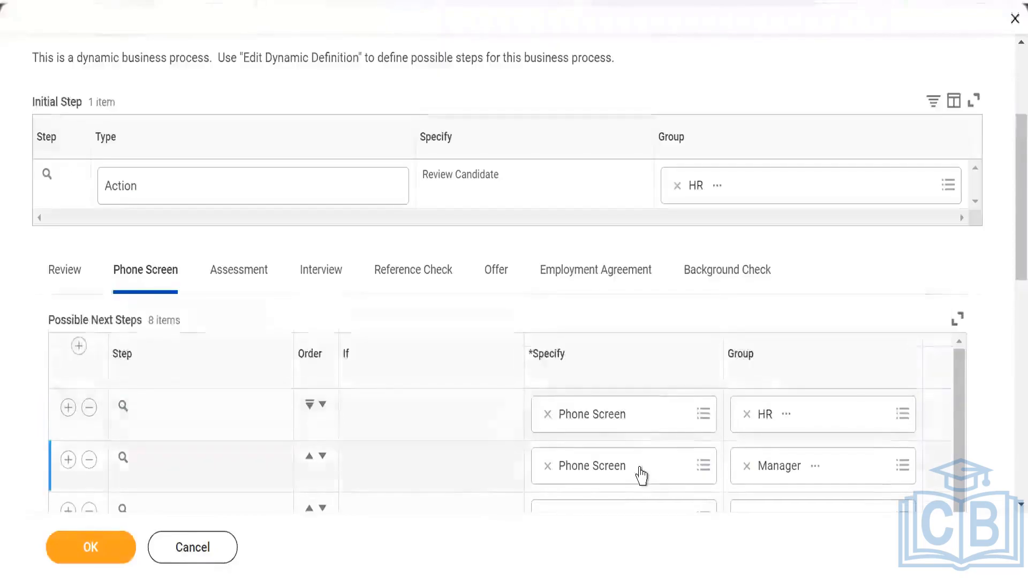
scroll(639, 471, down, 3)
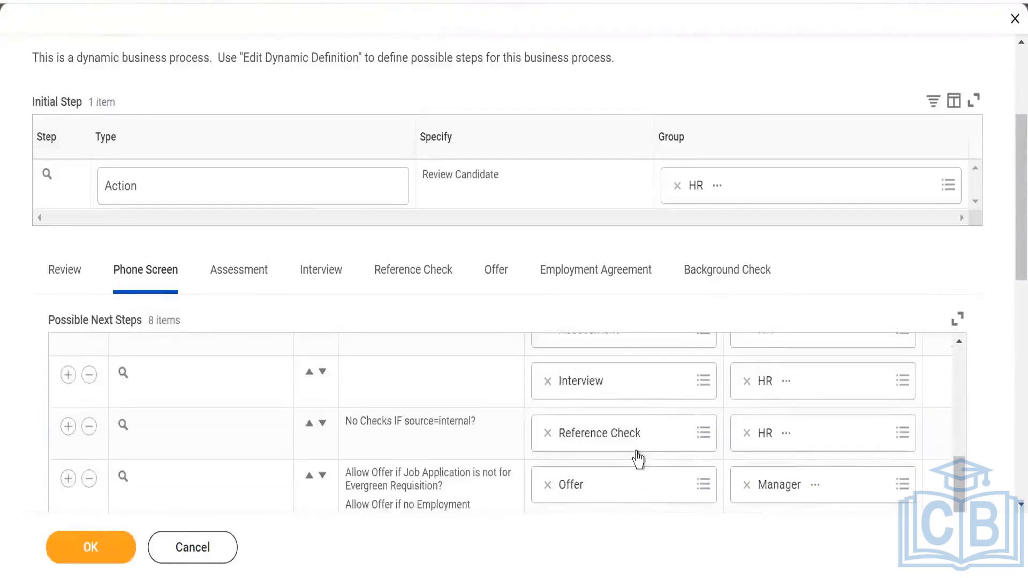
scroll(639, 460, down, 2)
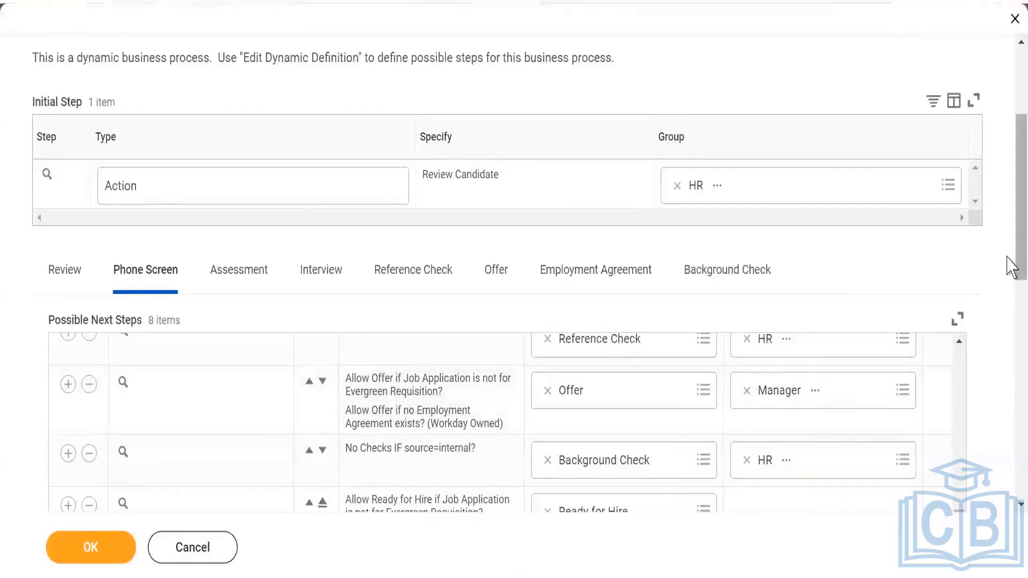
scroll(1012, 300, down, 1)
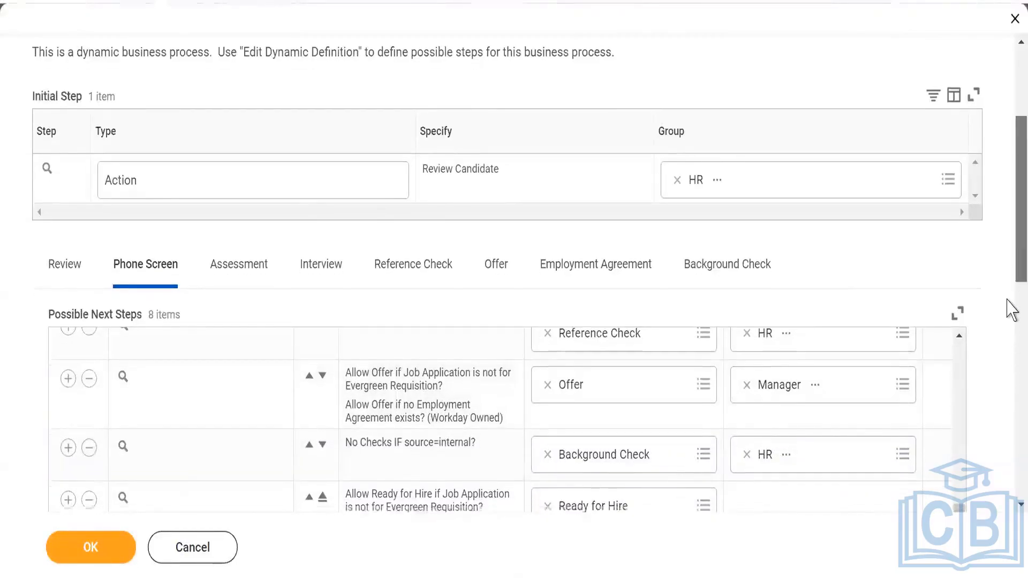
Review the Job Requisition's three possible dispositions, then scroll back up the definition page.
scroll(1012, 310, down, 10)
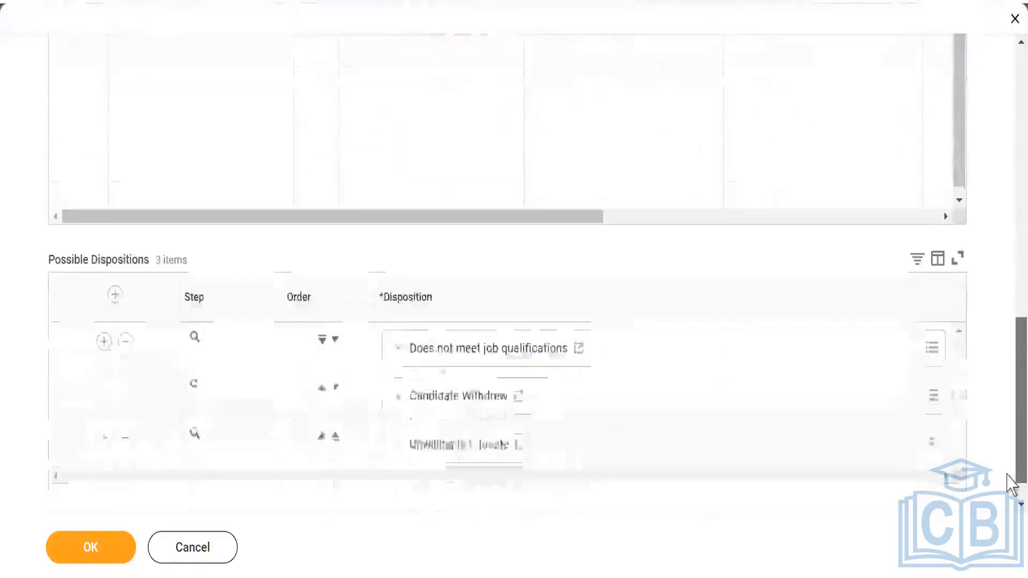
scroll(1011, 482, down, 1)
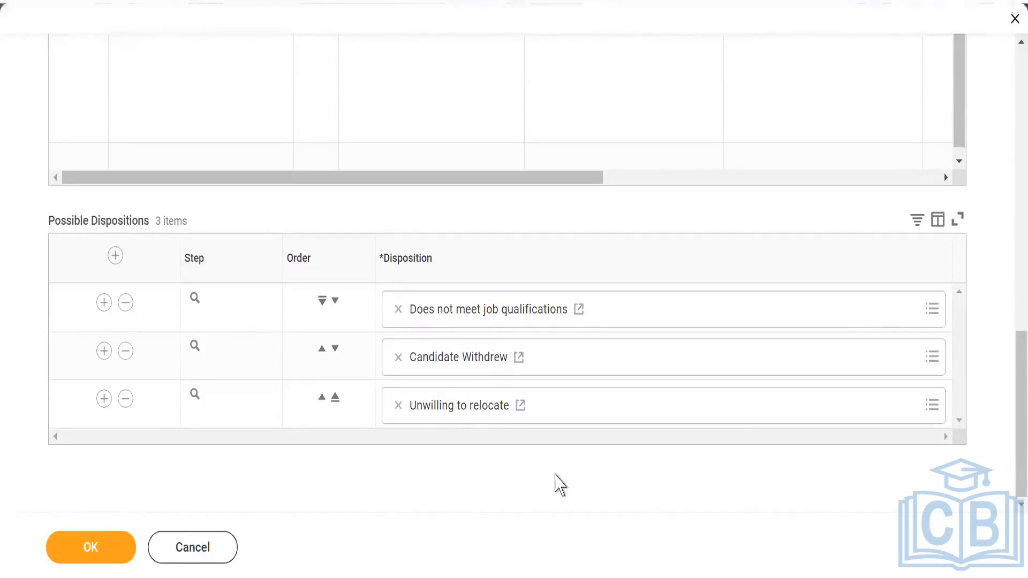
scroll(559, 485, up, 15)
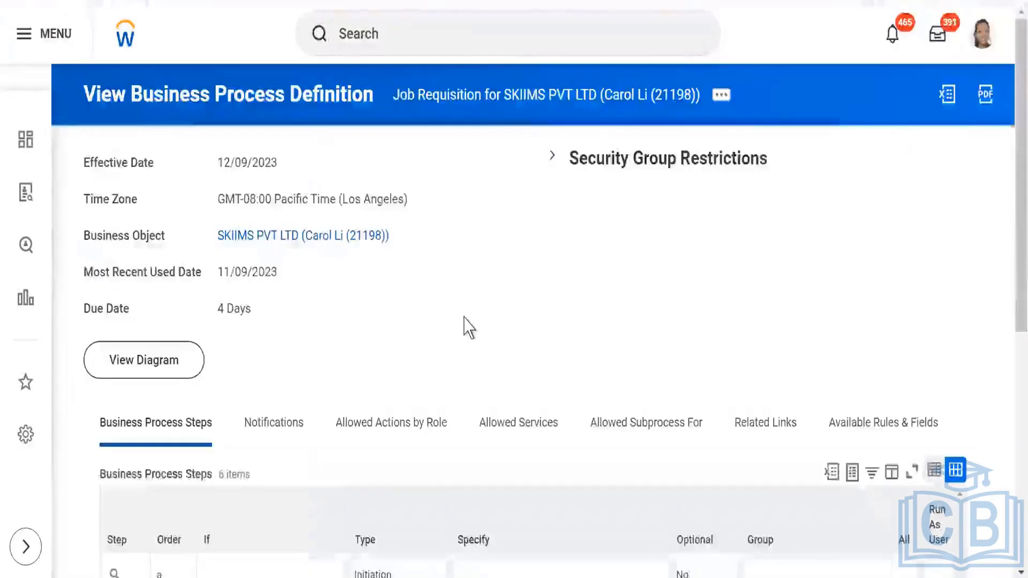
Scan the Job Requisition's six process steps, then return to the Job Application definition editor.
scroll(480, 324, down, 7)
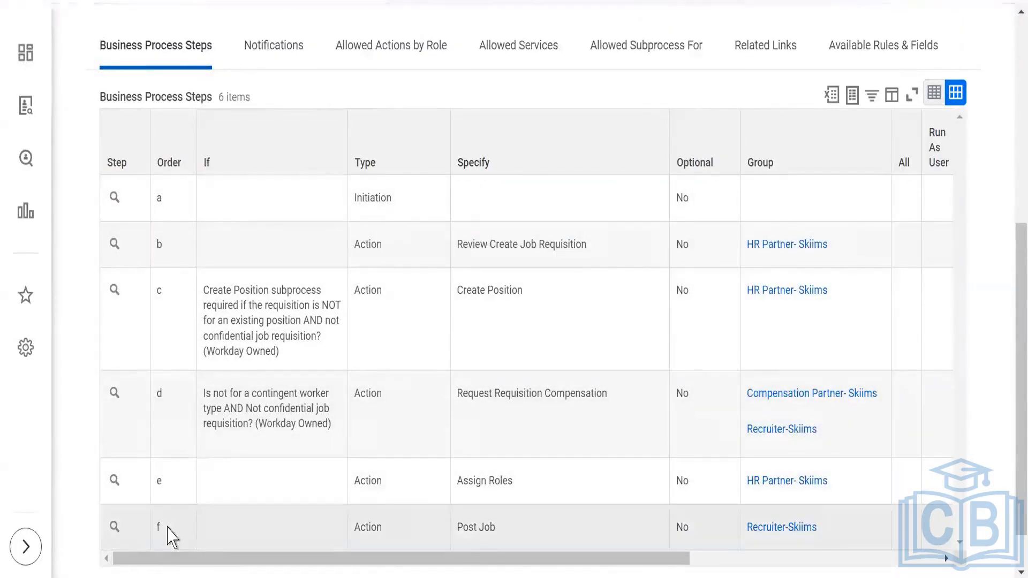
scroll(167, 445, down, 1)
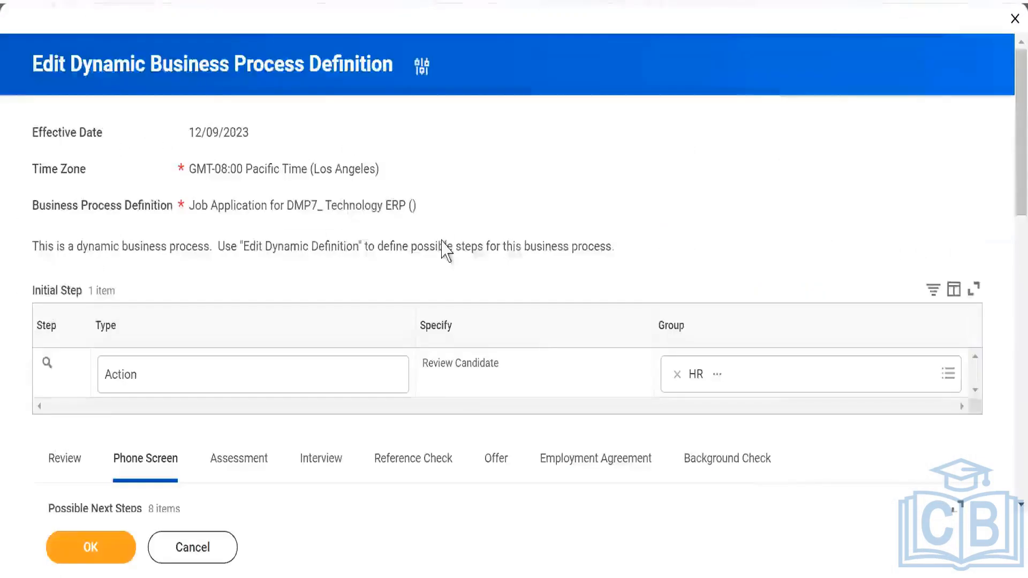
scroll(342, 335, down, 2)
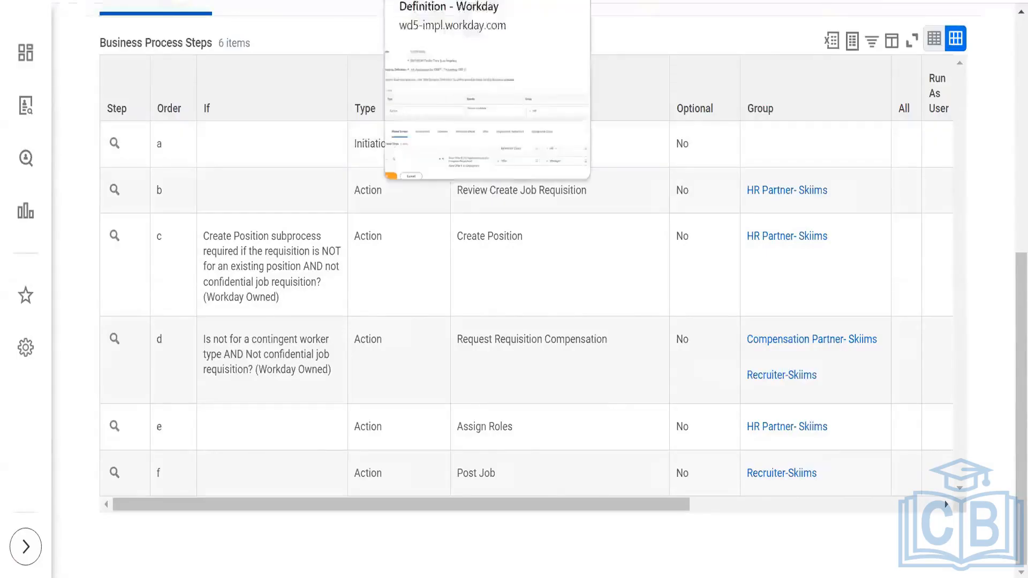
click(471, 1)
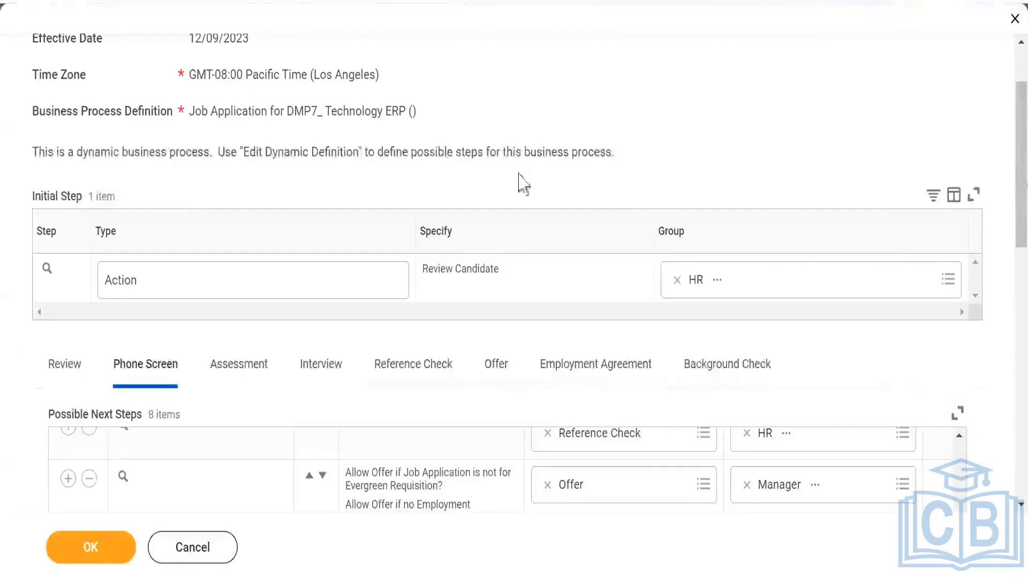
click(640, 1)
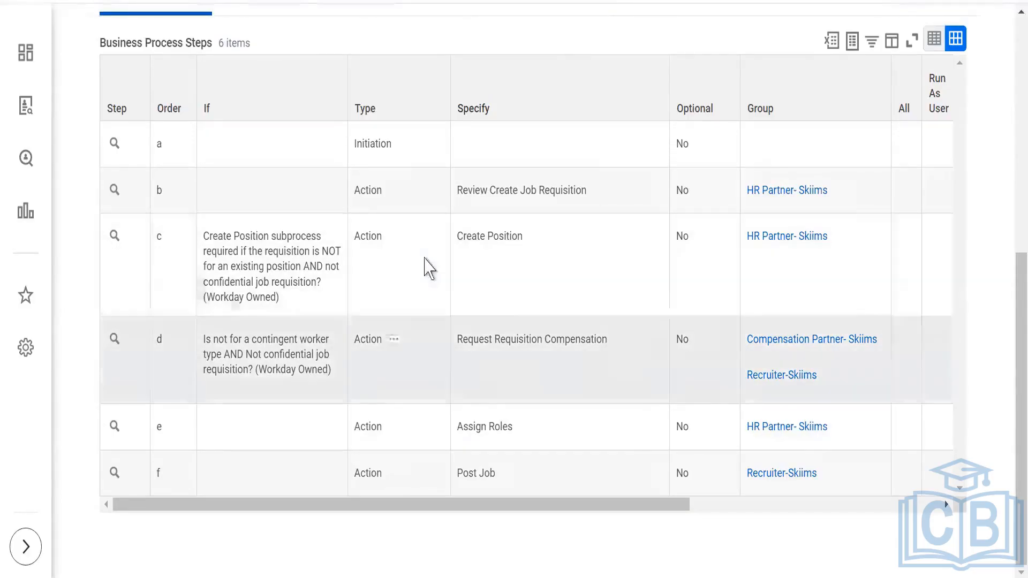
scroll(434, 251, up, 8)
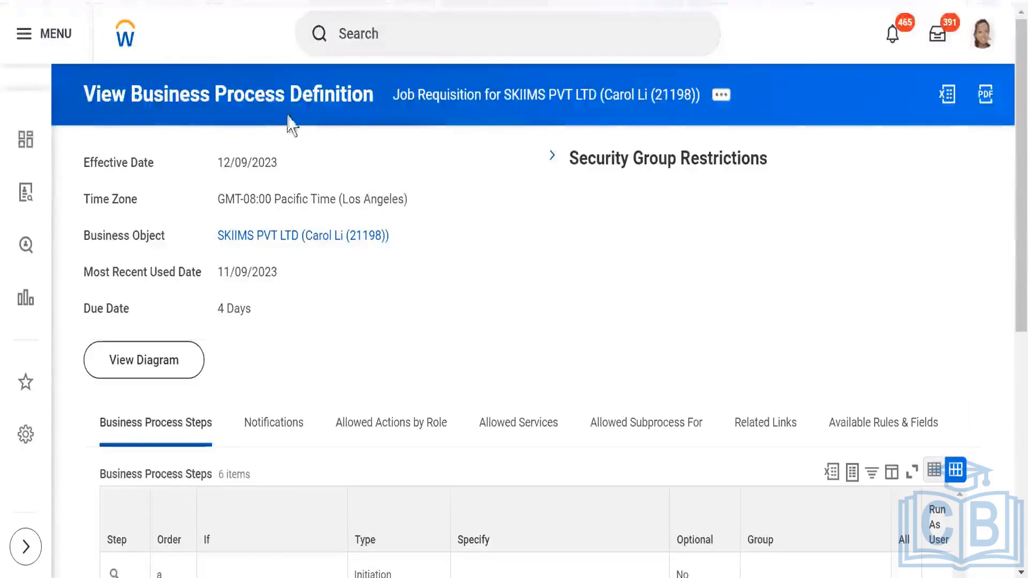
scroll(335, 338, down, 3)
scroll(334, 338, down, 3)
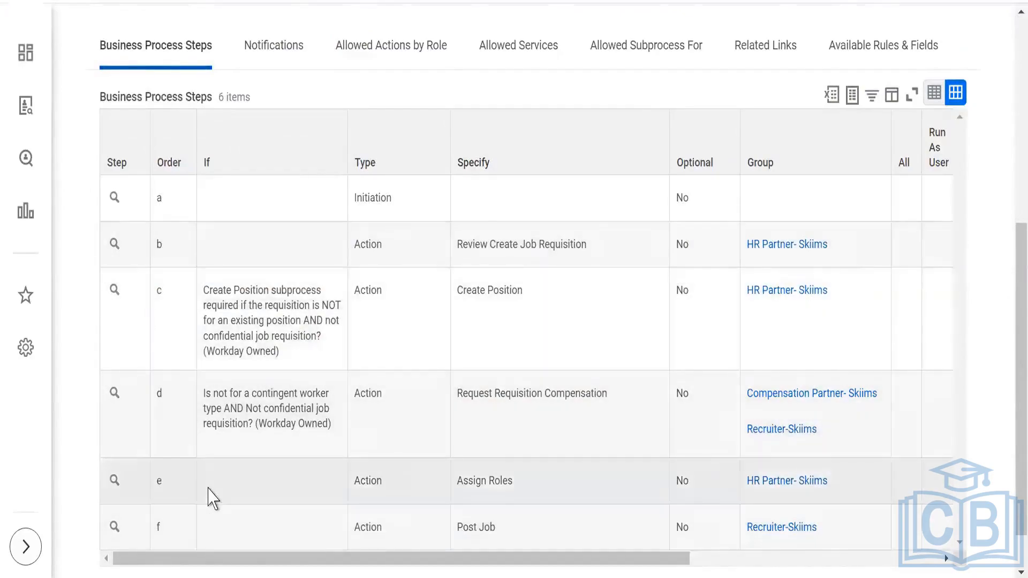
scroll(208, 493, down, 1)
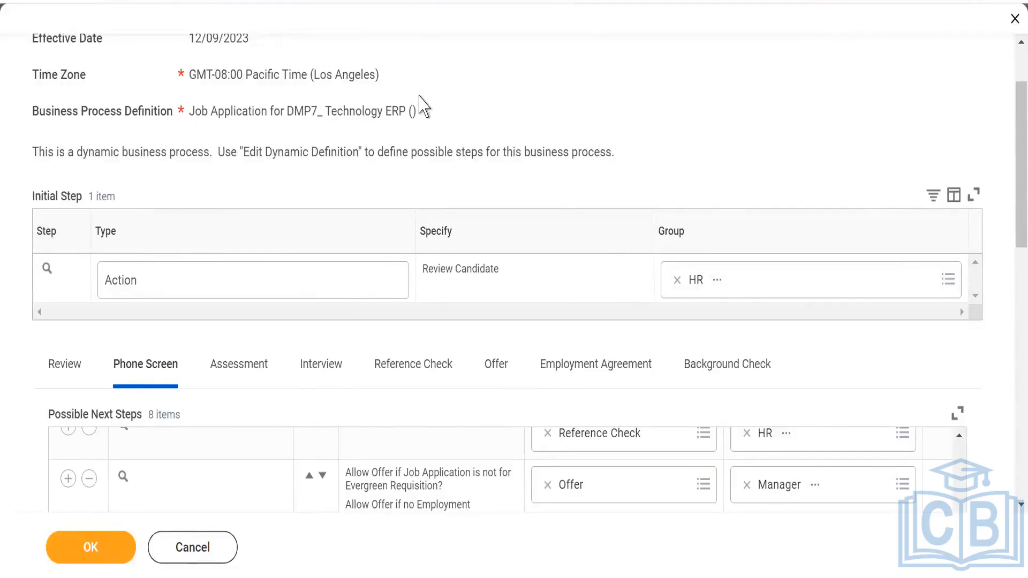
Scroll through the stage's Possible Next Steps and Possible Dispositions in the editor.
scroll(426, 161, down, 3)
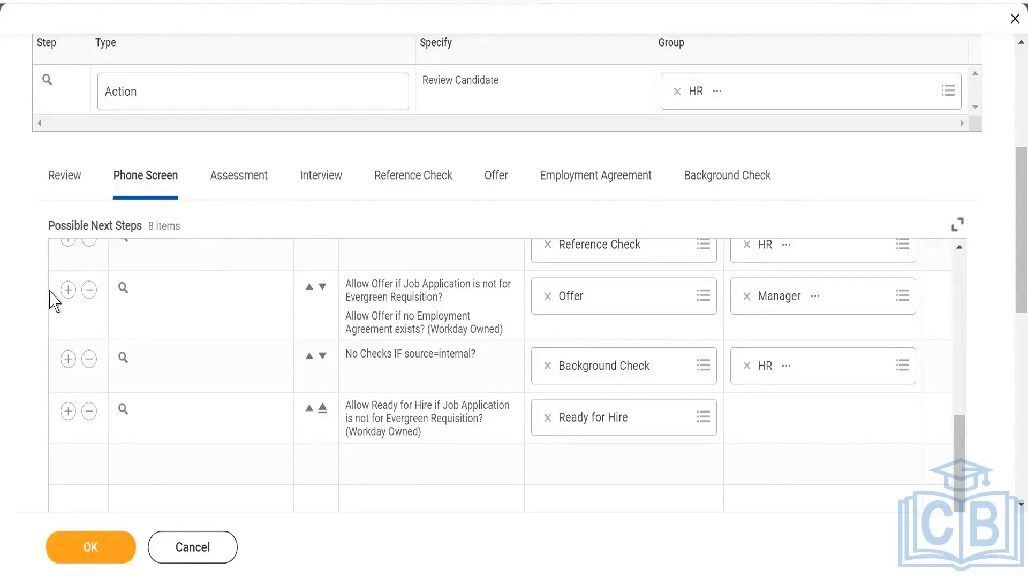
scroll(11, 317, down, 2)
scroll(11, 324, down, 2)
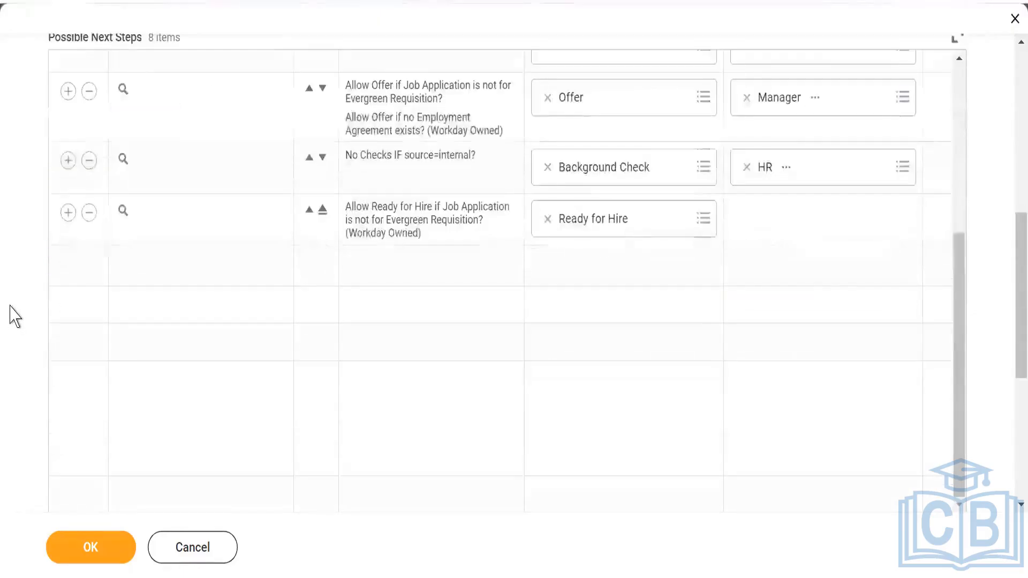
scroll(12, 316, down, 4)
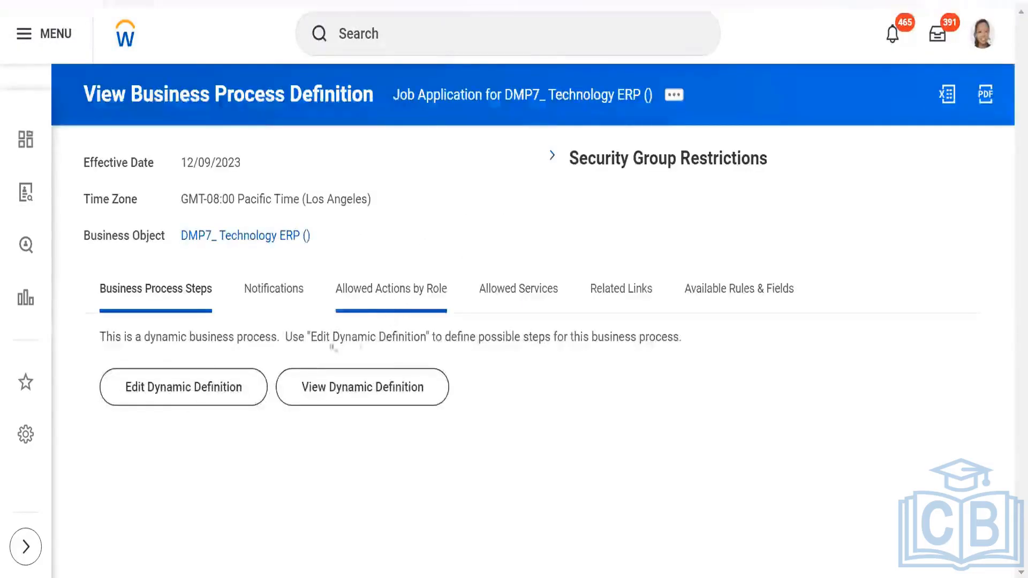
Reopen the Job Application dynamic definition editor and scroll to Review's empty Possible Dispositions table.
click(186, 388)
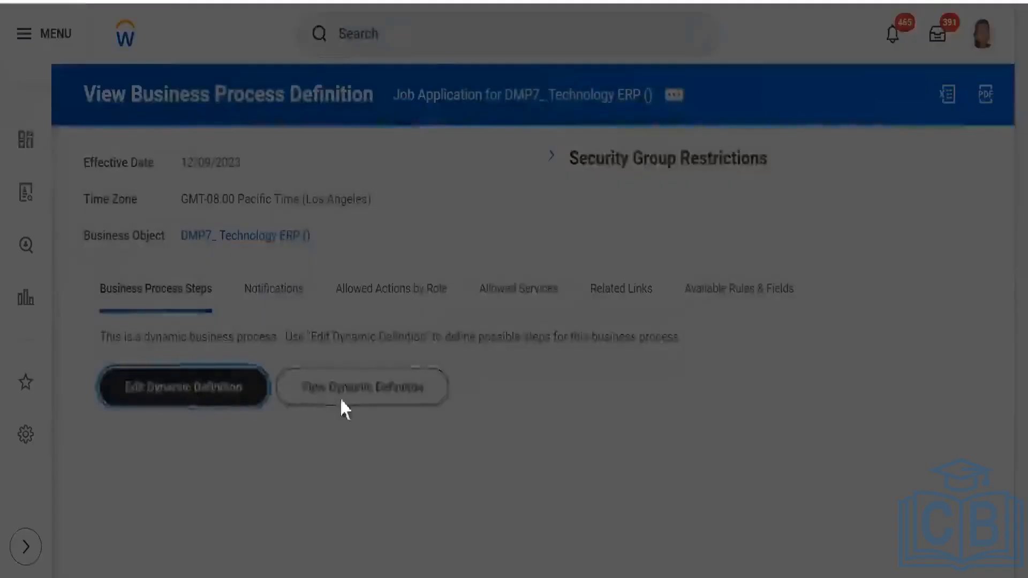
click(345, 408)
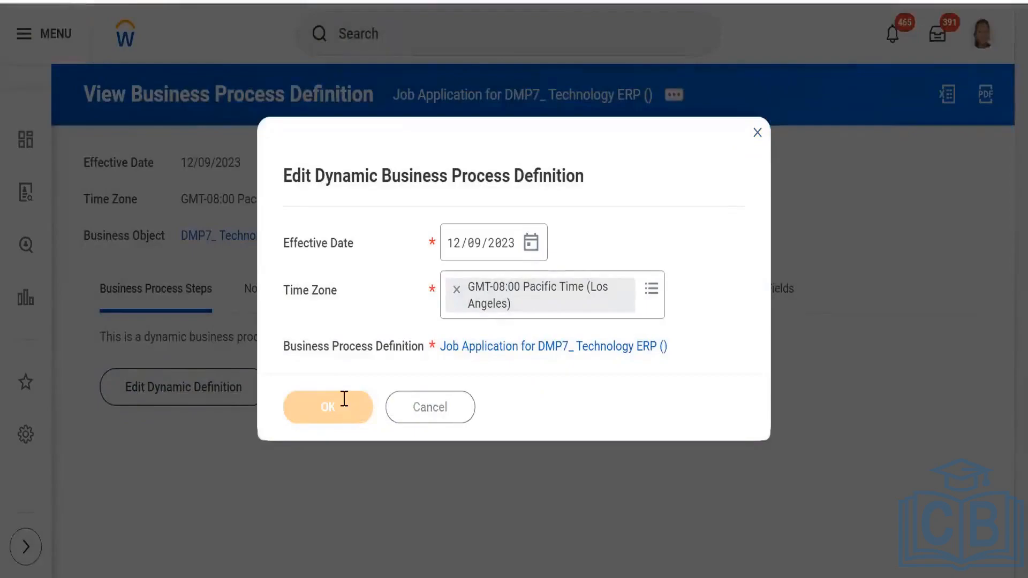
scroll(241, 351, down, 5)
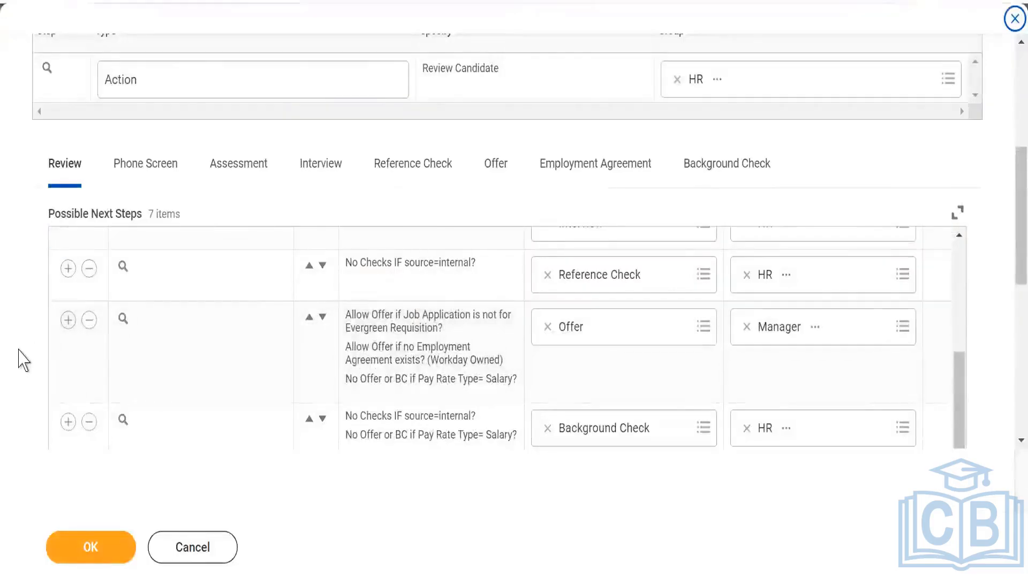
scroll(32, 342, down, 5)
scroll(42, 333, down, 3)
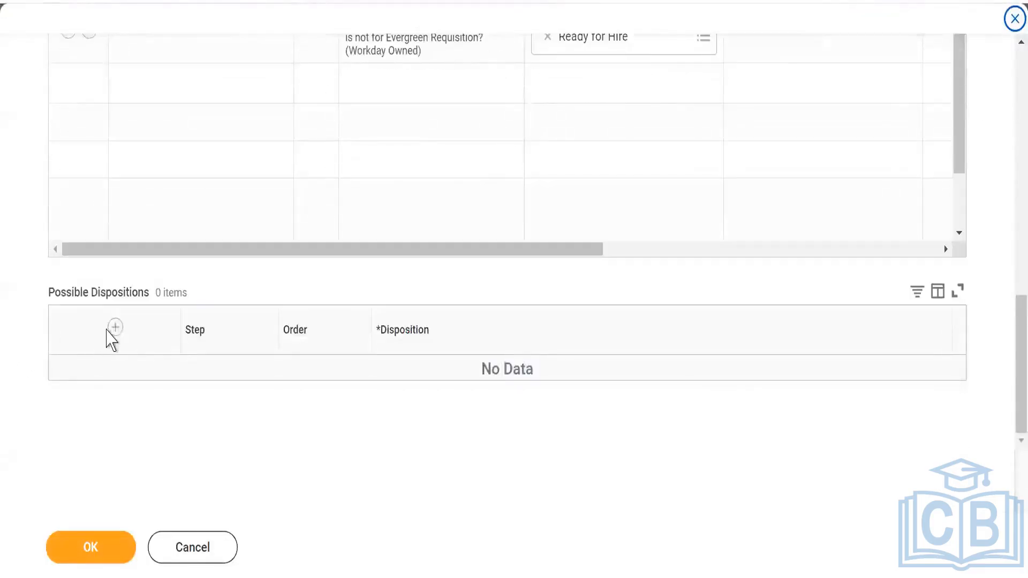
Add a Review disposition row but close the Disposition list without choosing a reason.
click(115, 329)
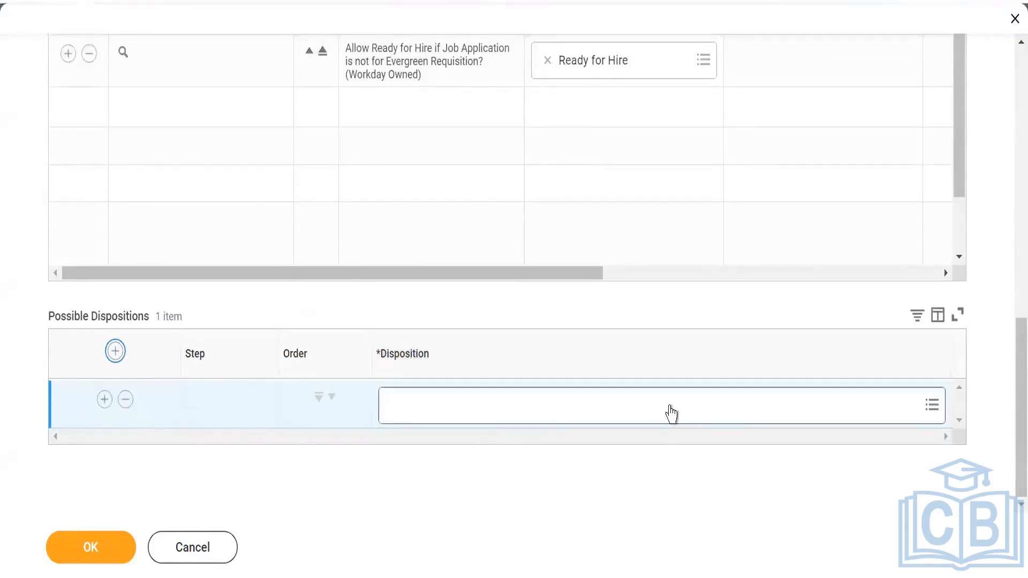
click(671, 407)
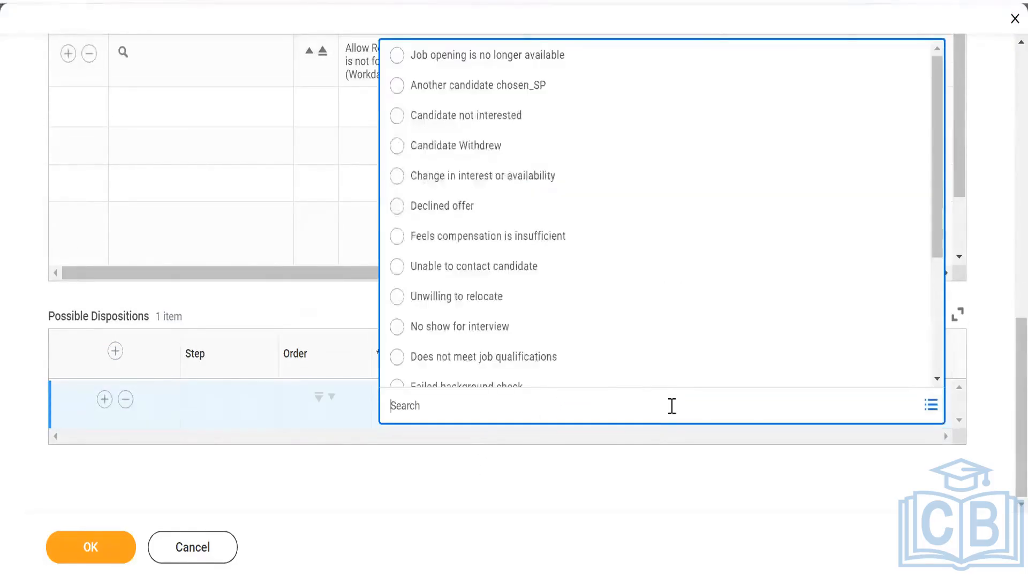
click(651, 481)
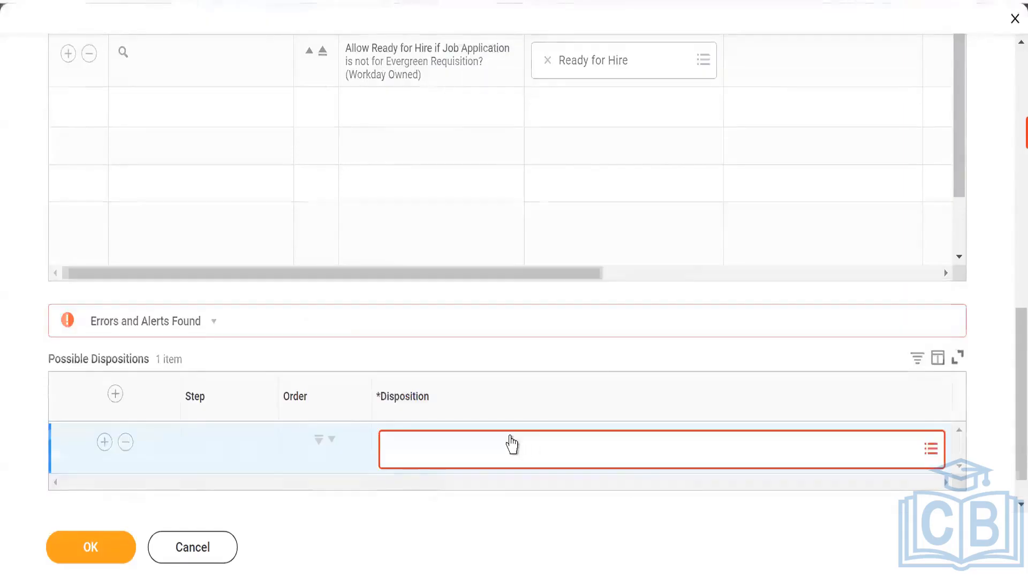
Go to the candidate's profile showing the application moved to Review Decision.
scroll(511, 444, up, 3)
scroll(513, 445, up, 10)
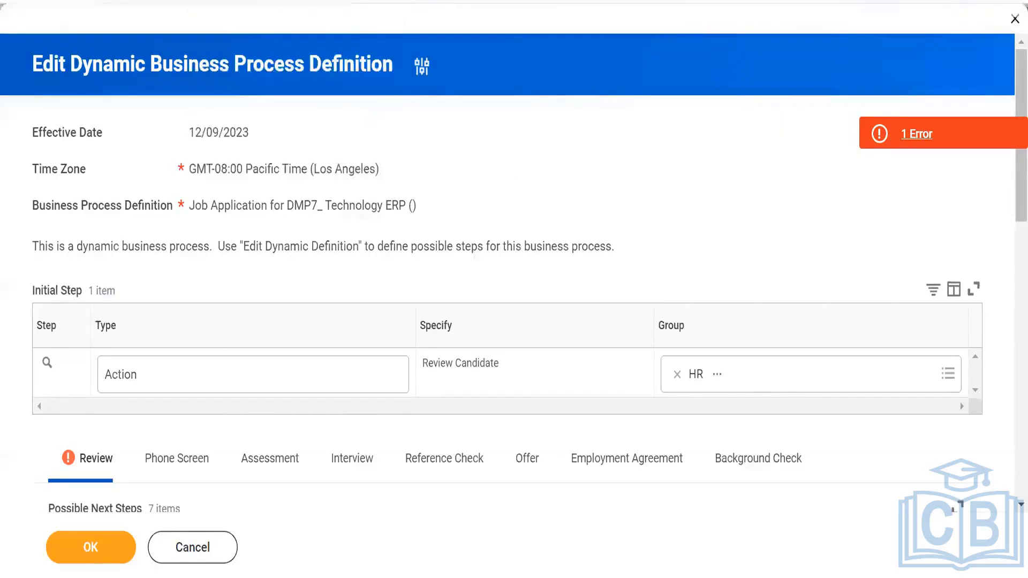
click(284, 2)
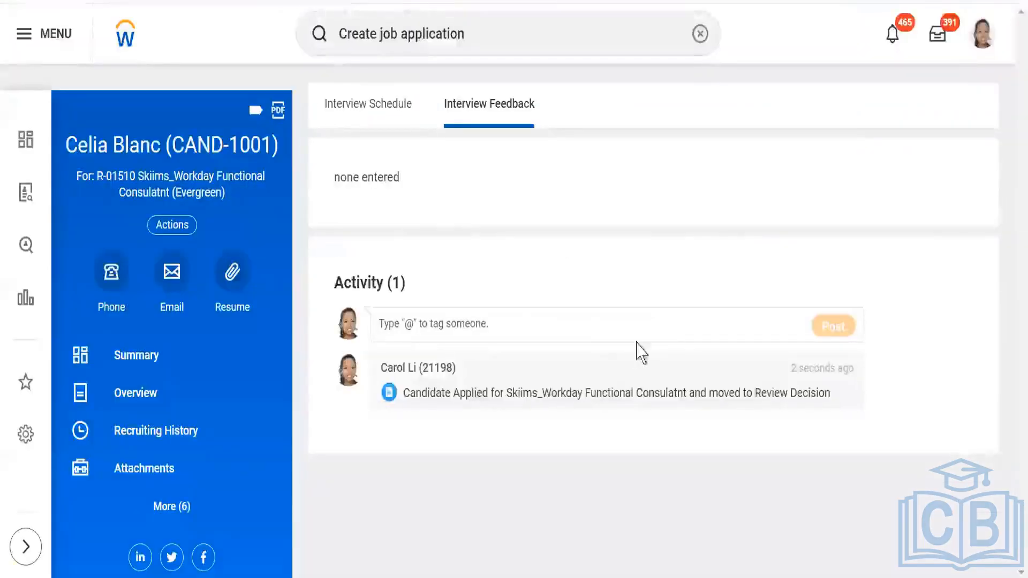